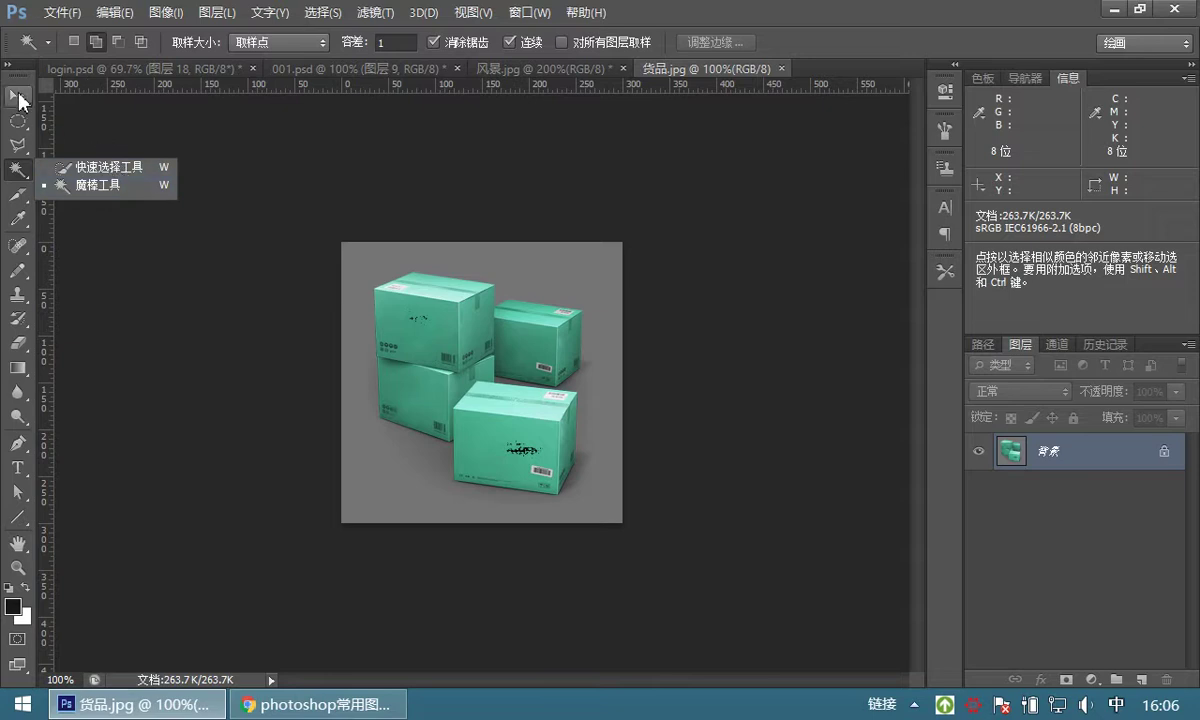
Select part of the upper-left box's front face with the Magic Wand at tolerance 1, and enlarge the image to 200%.
left_click(100, 187)
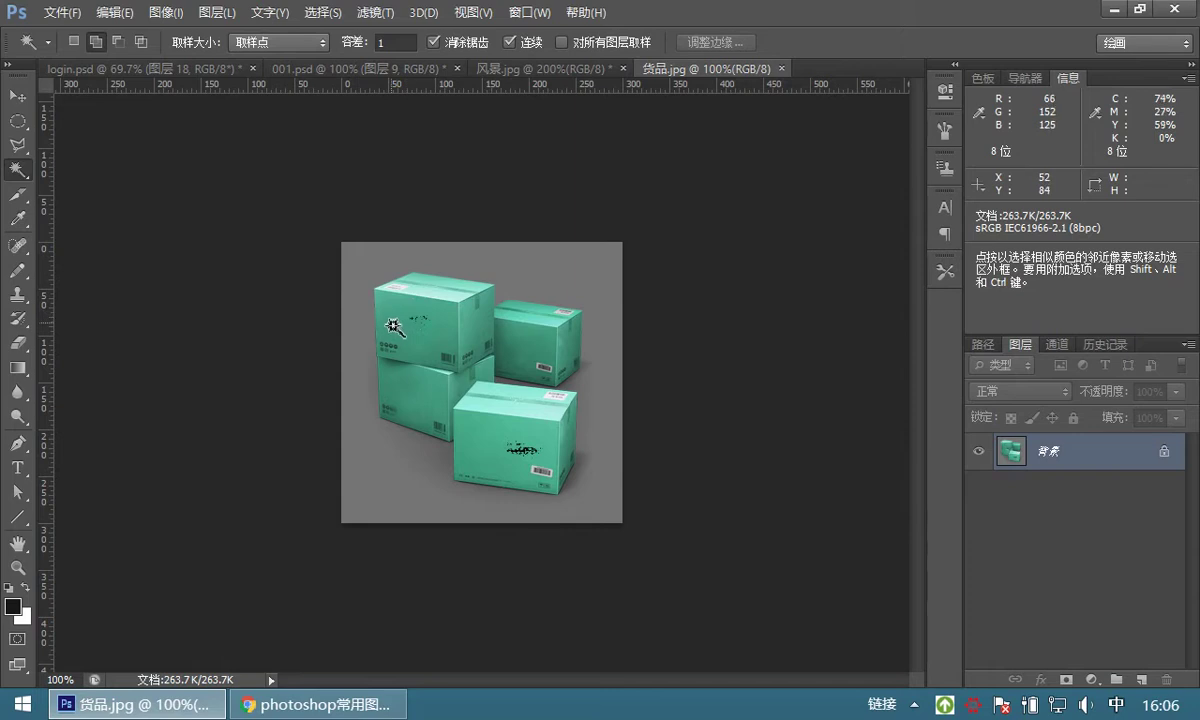
left_click(401, 314)
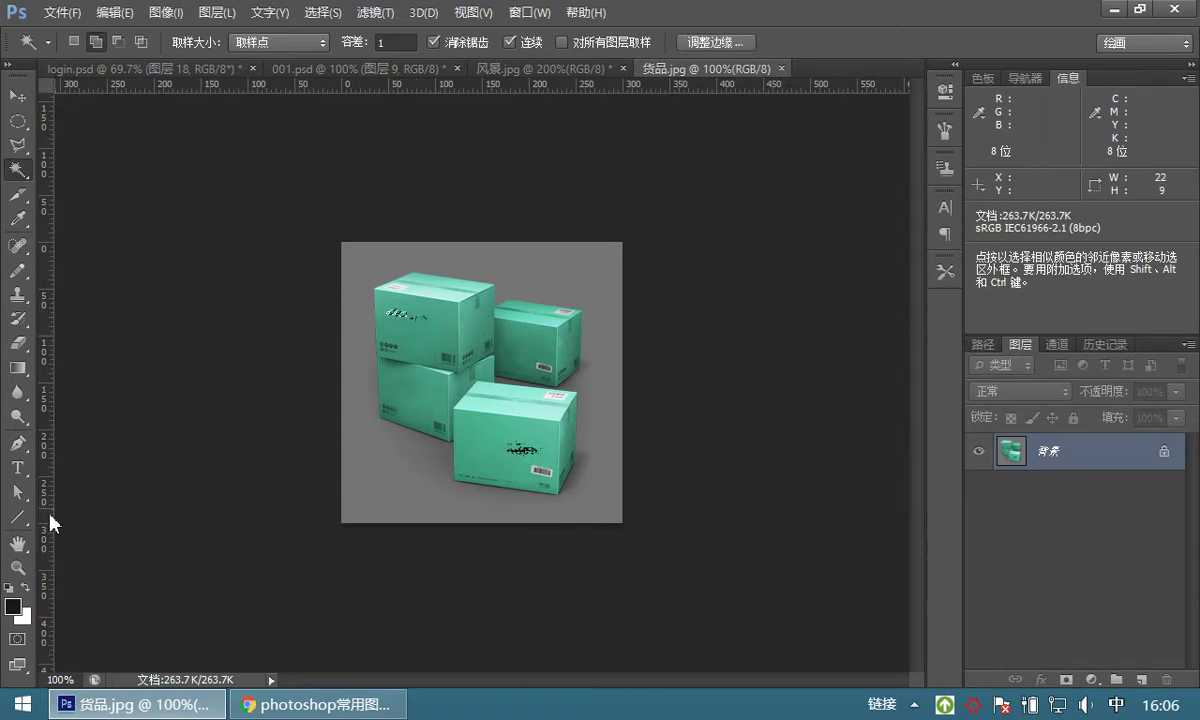
left_click(20, 566)
left_click(415, 348)
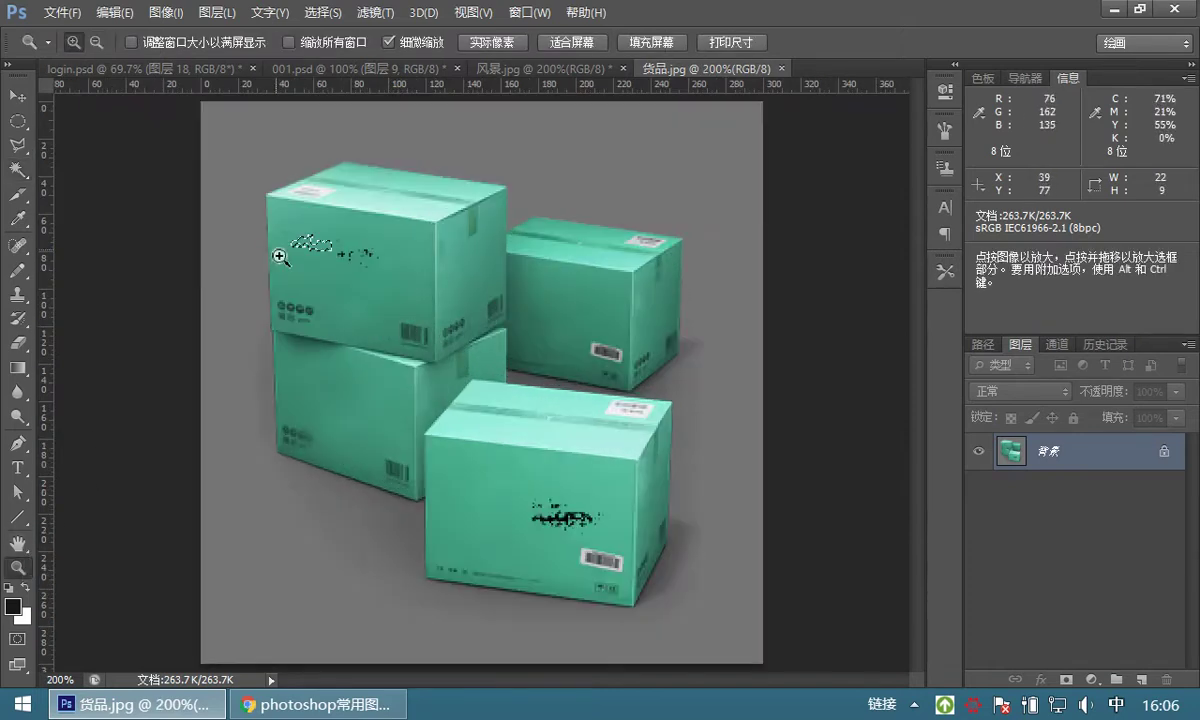
Set the Magic Wand tolerance to 30, and replace the old selection with the upper-left box's front face.
left_click(18, 170)
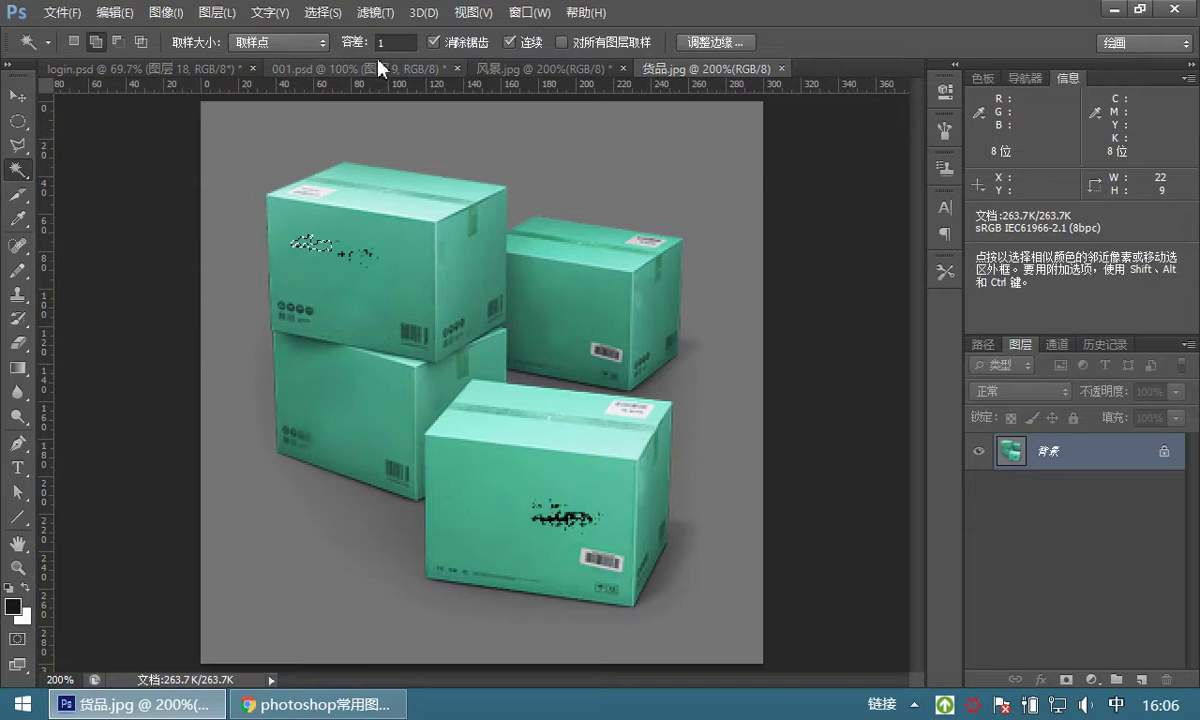
left_click(399, 42)
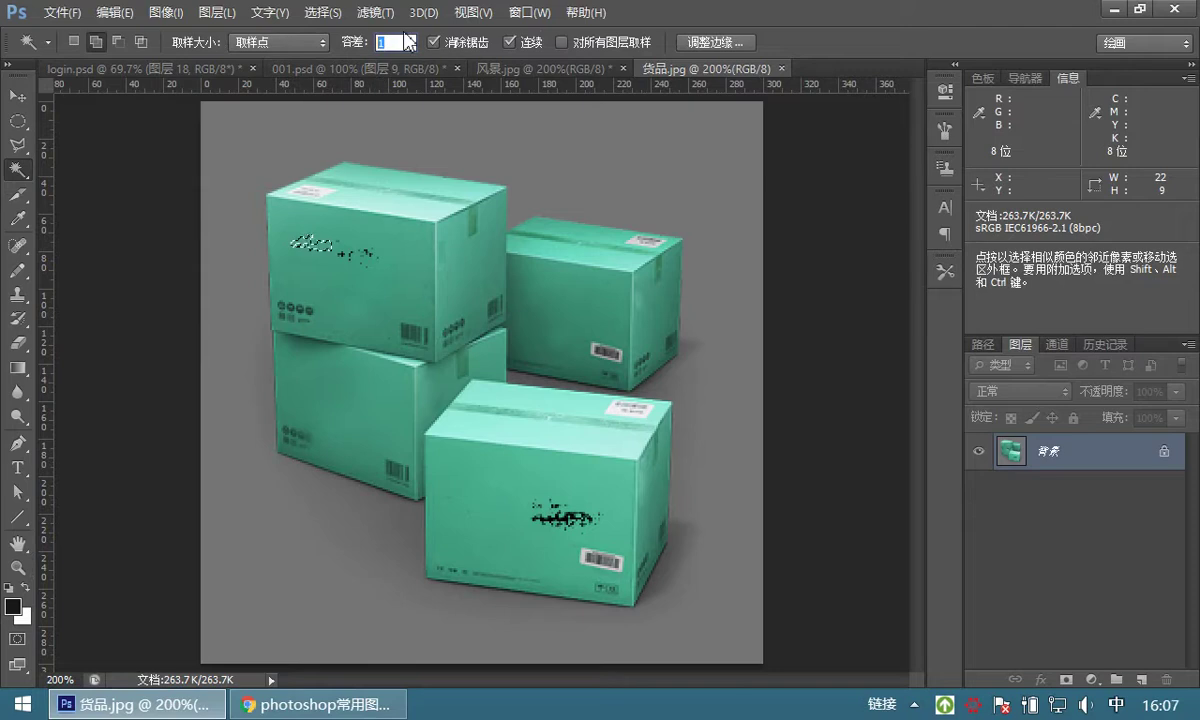
key("ctrl+alt+a")
left_click_drag(345, 10, 442, 64)
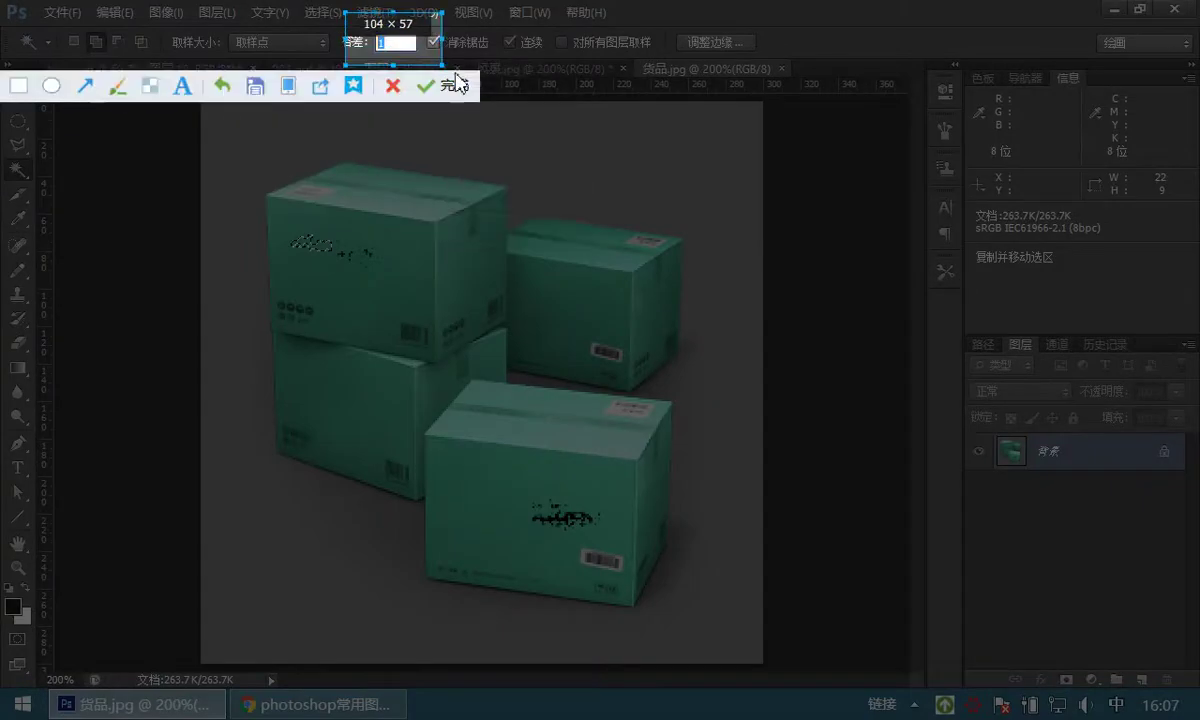
key("Return")
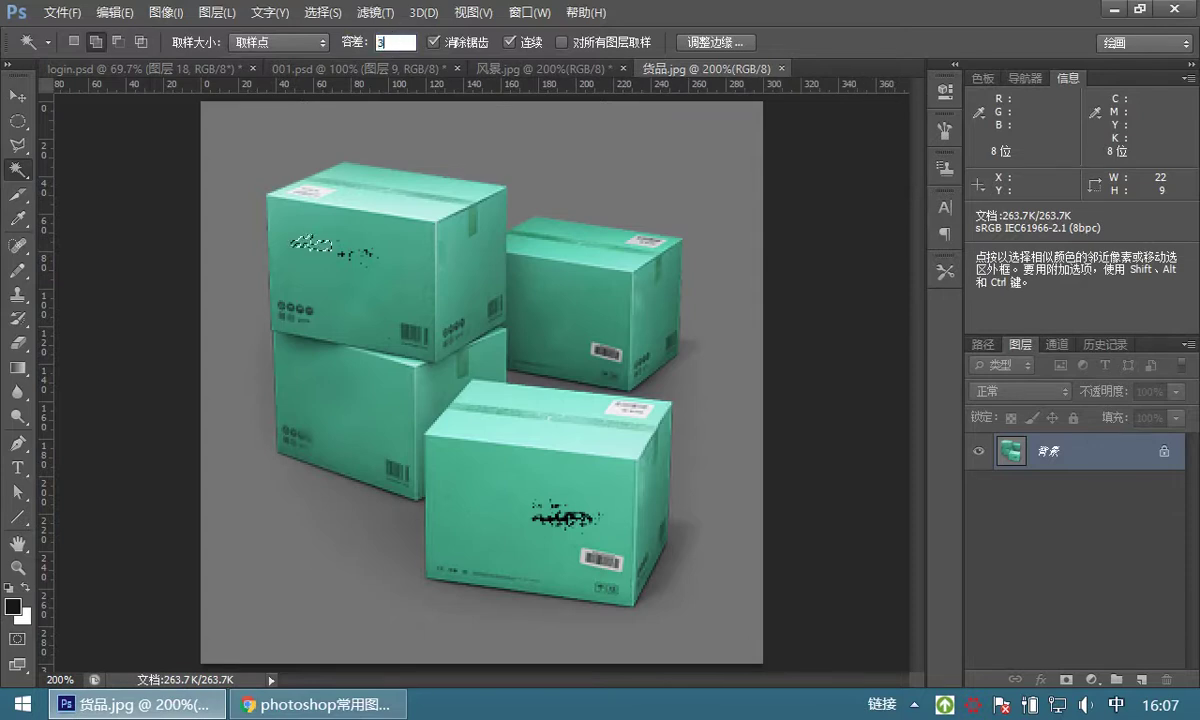
type("0")
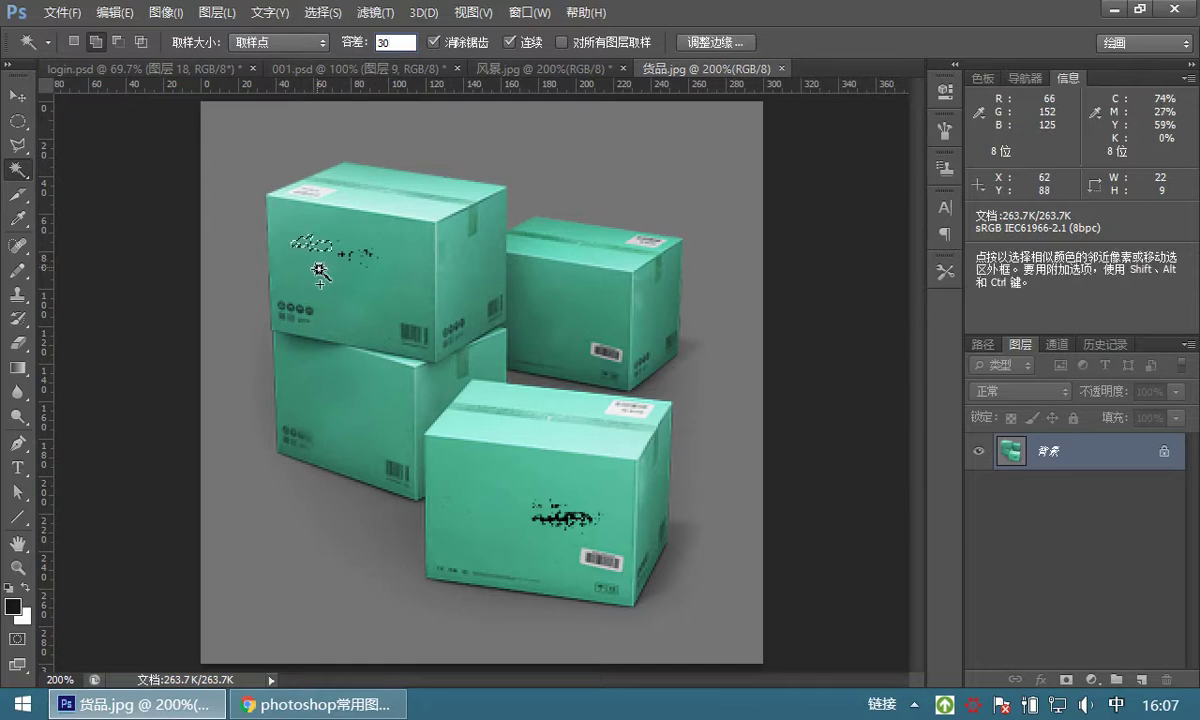
key("ctrl")
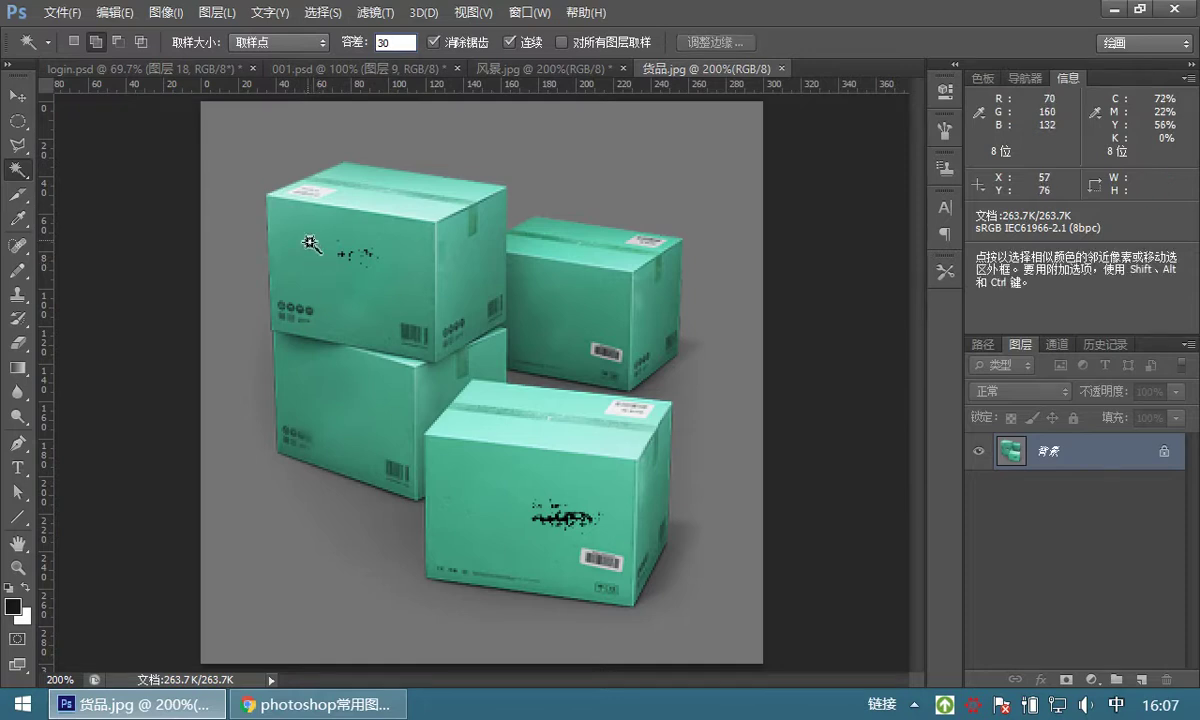
left_click(310, 250)
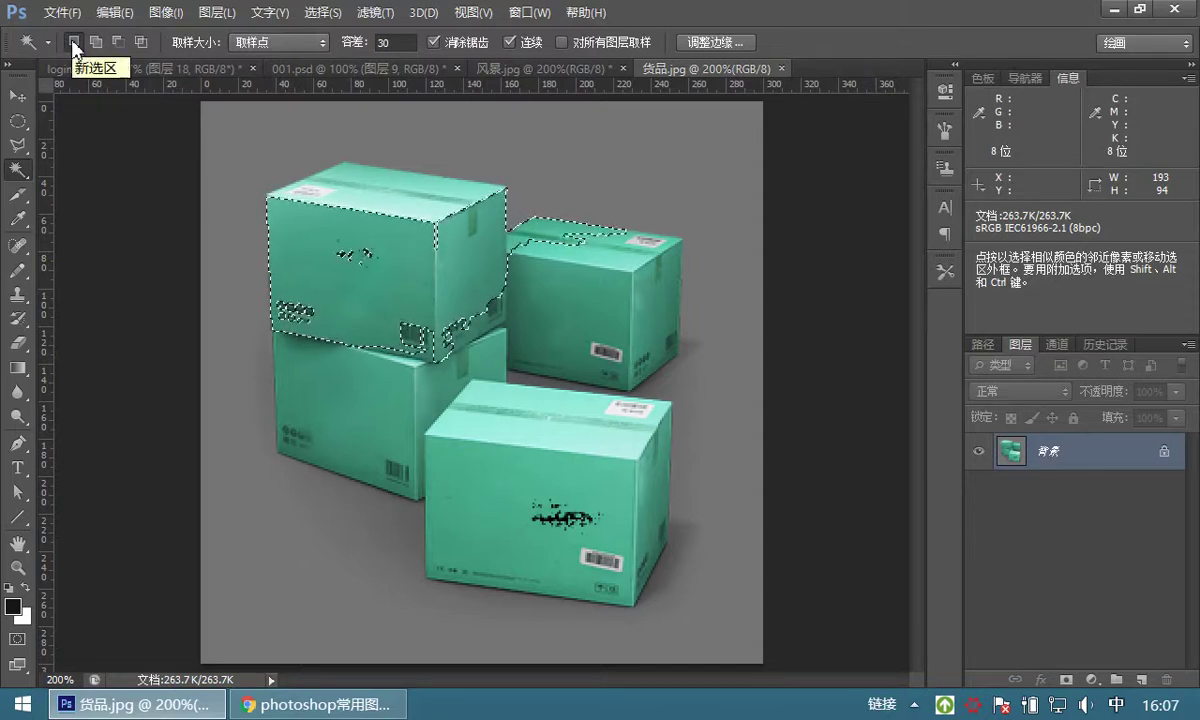
Select the upper-left box's front as a new Magic Wand selection, and add the remaining faces of all the boxes to it.
left_click(370, 205)
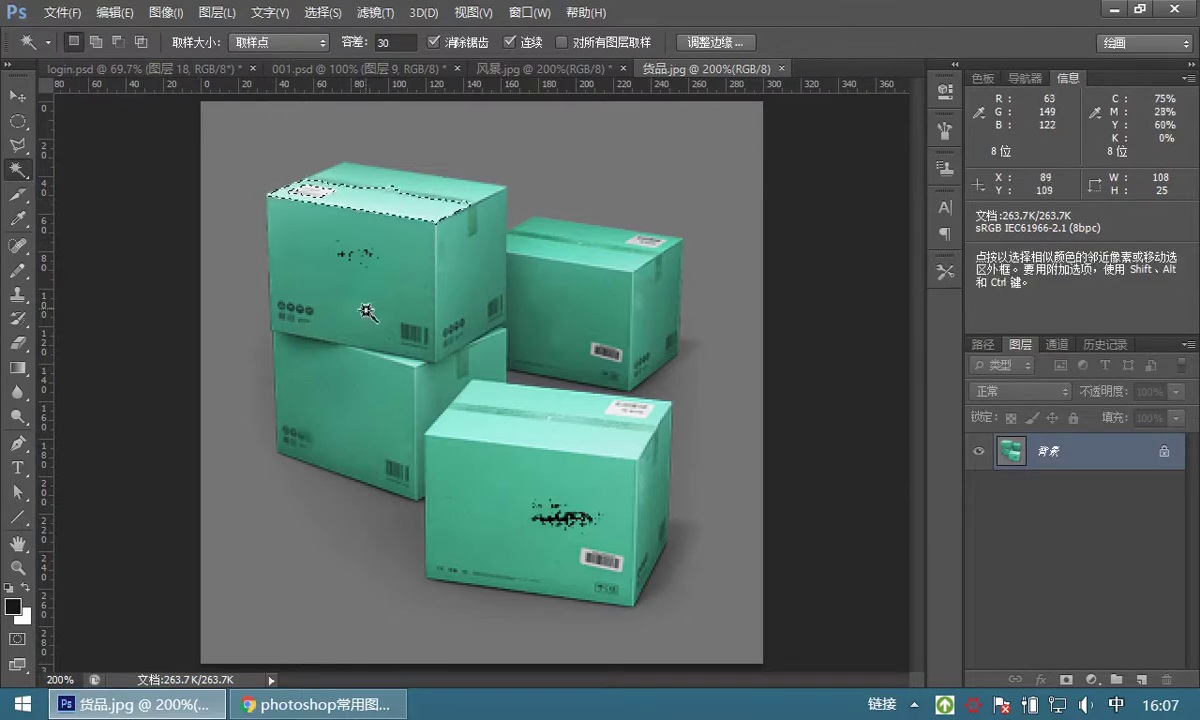
left_click(318, 264)
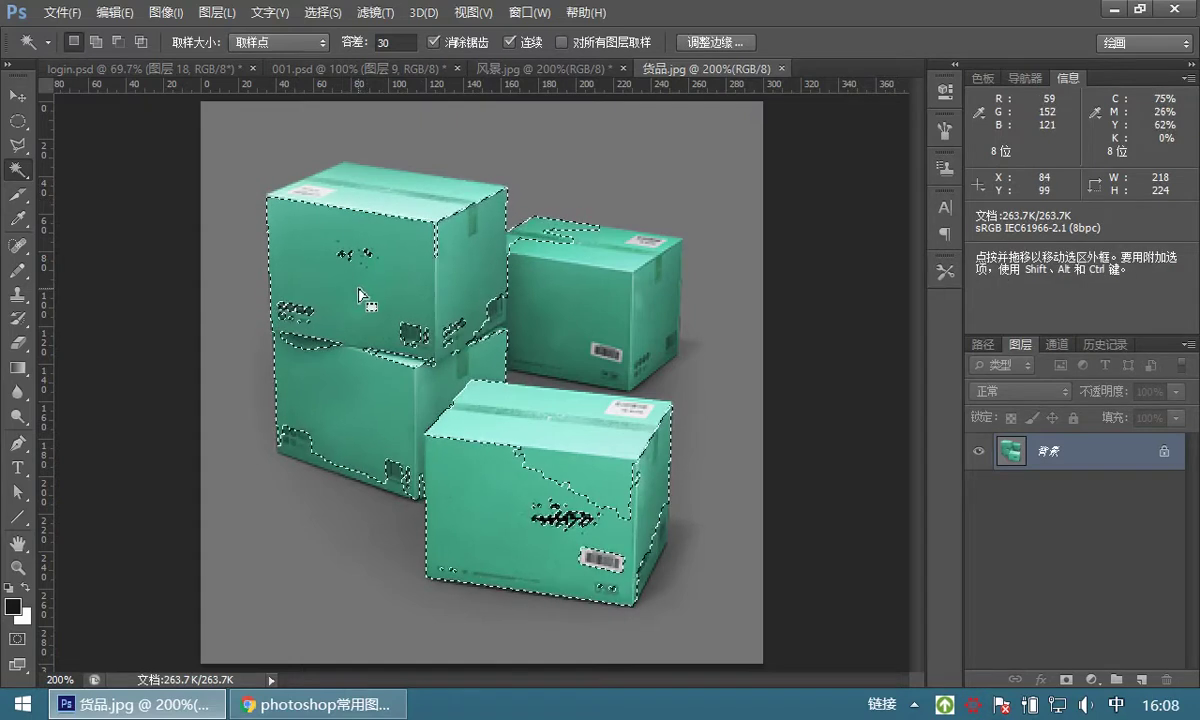
left_click(97, 43)
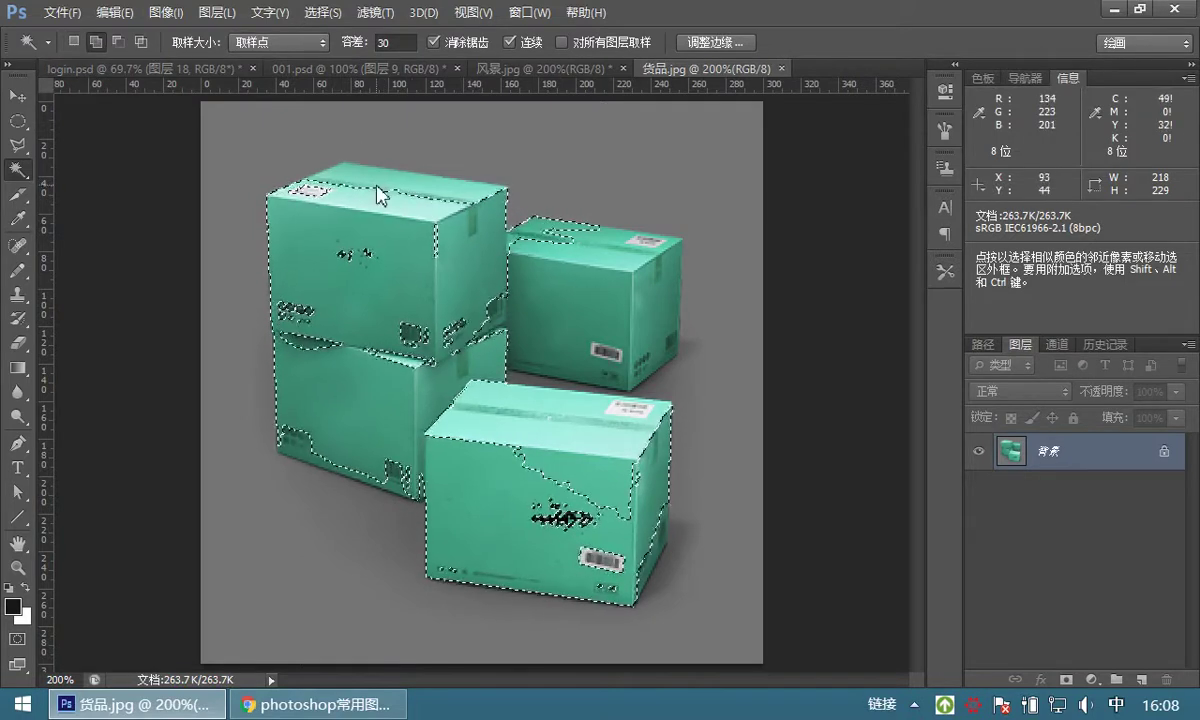
left_click(300, 188)
left_click(588, 308)
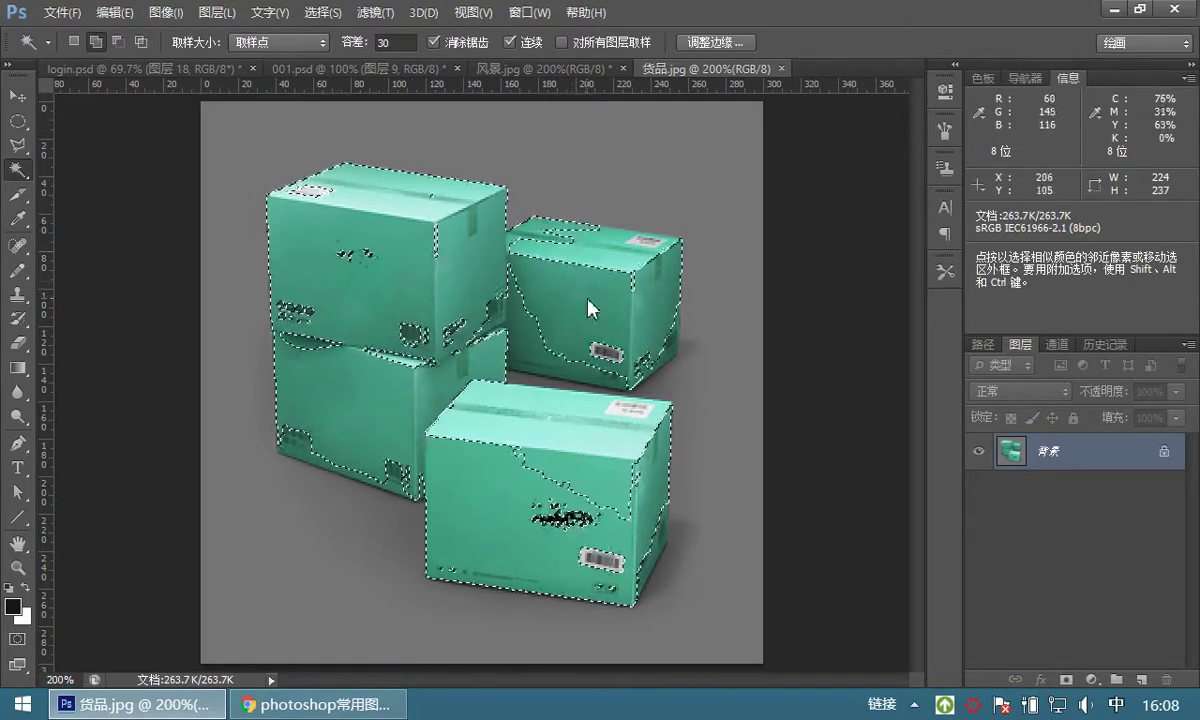
left_click(609, 273)
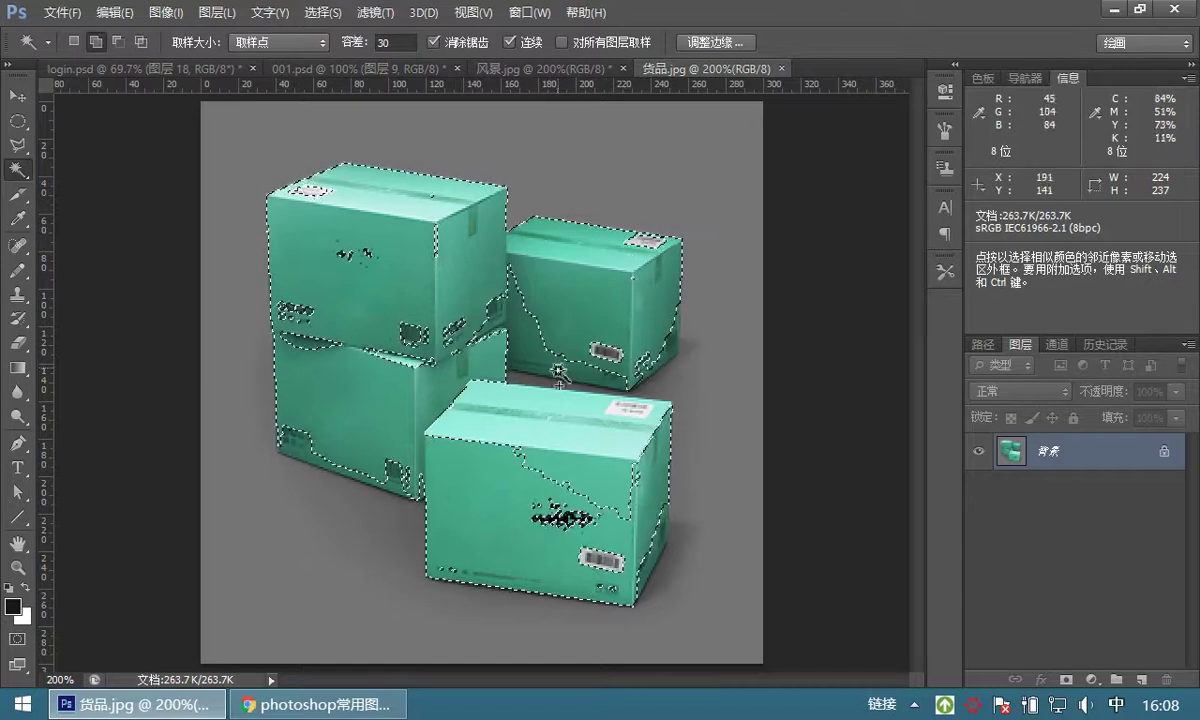
left_click(500, 332)
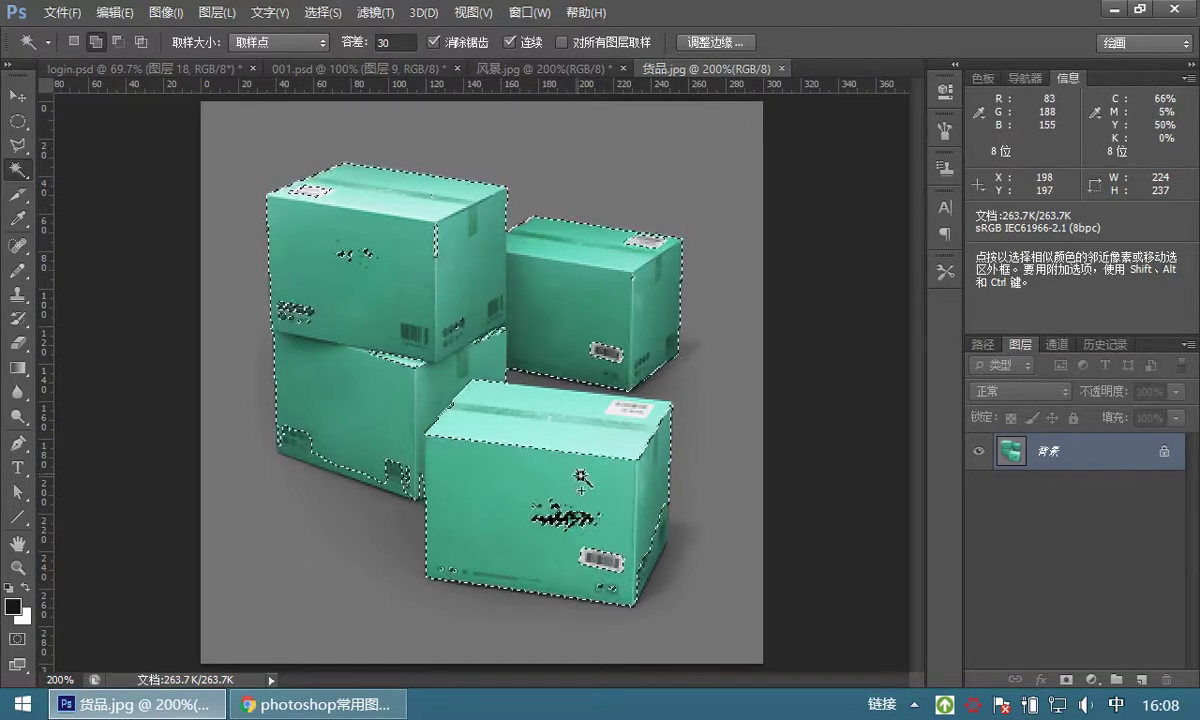
left_click(484, 393)
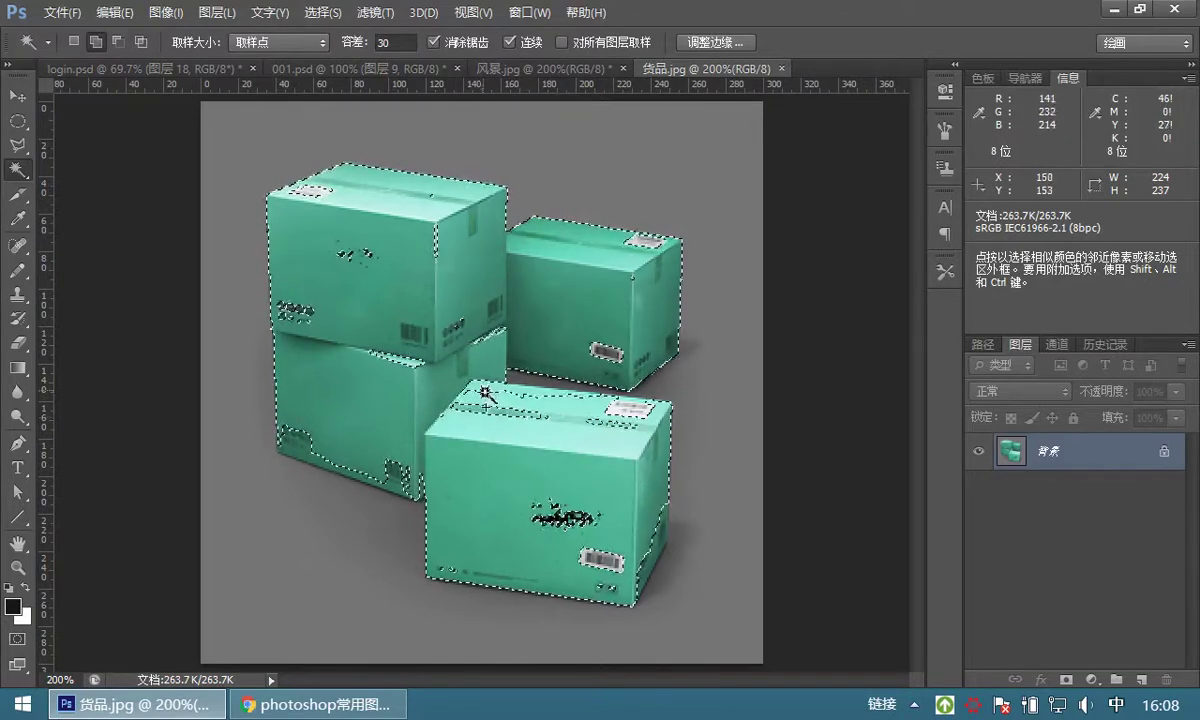
left_click(488, 415)
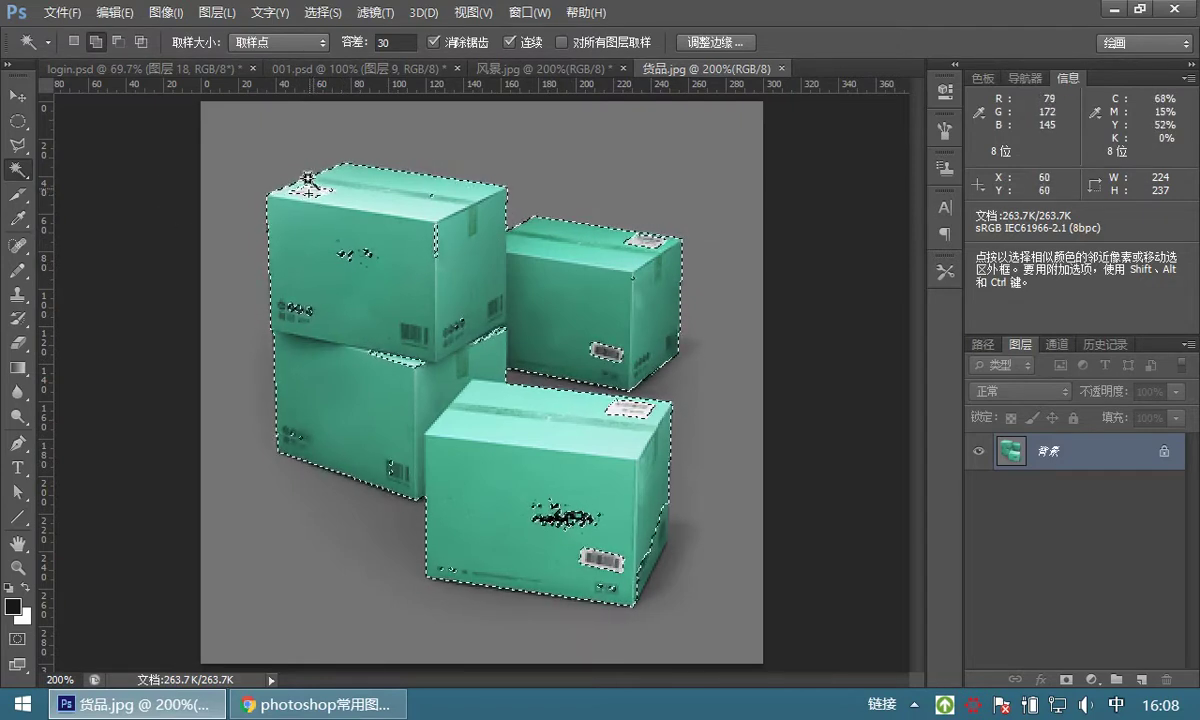
Add the label, printed marks and barcodes on the two stacked boxes to the selection with the Rectangular Marquee tool.
left_click(19, 121)
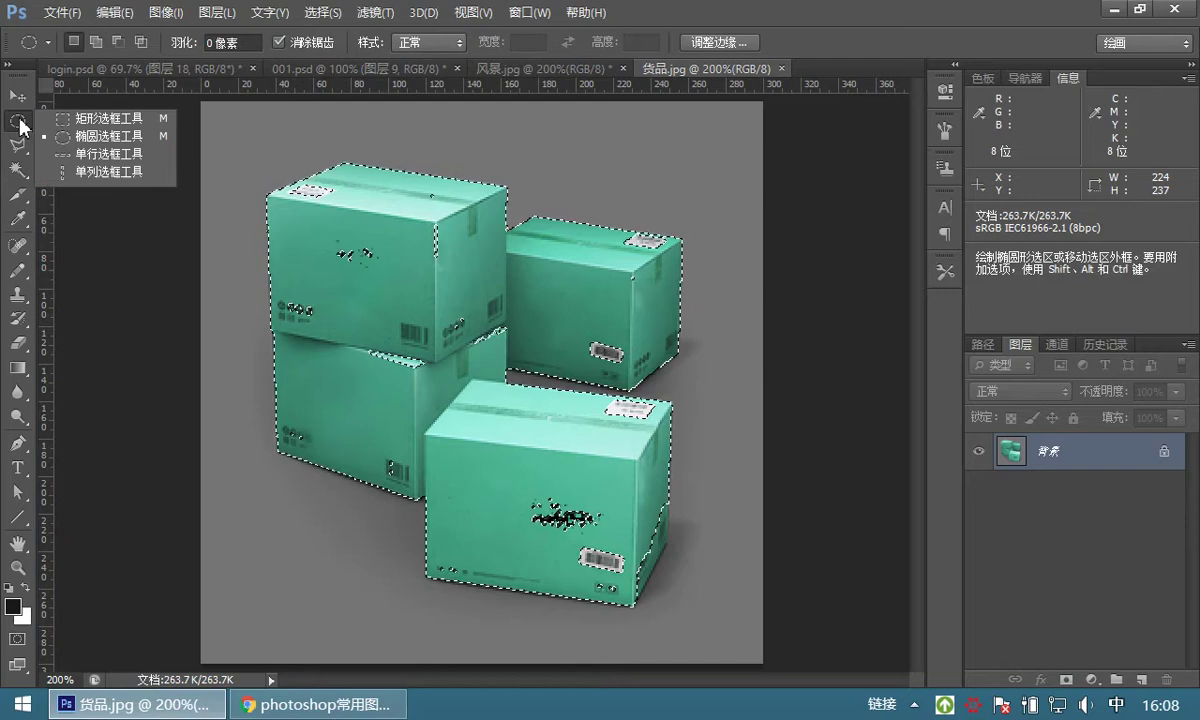
left_click(73, 121)
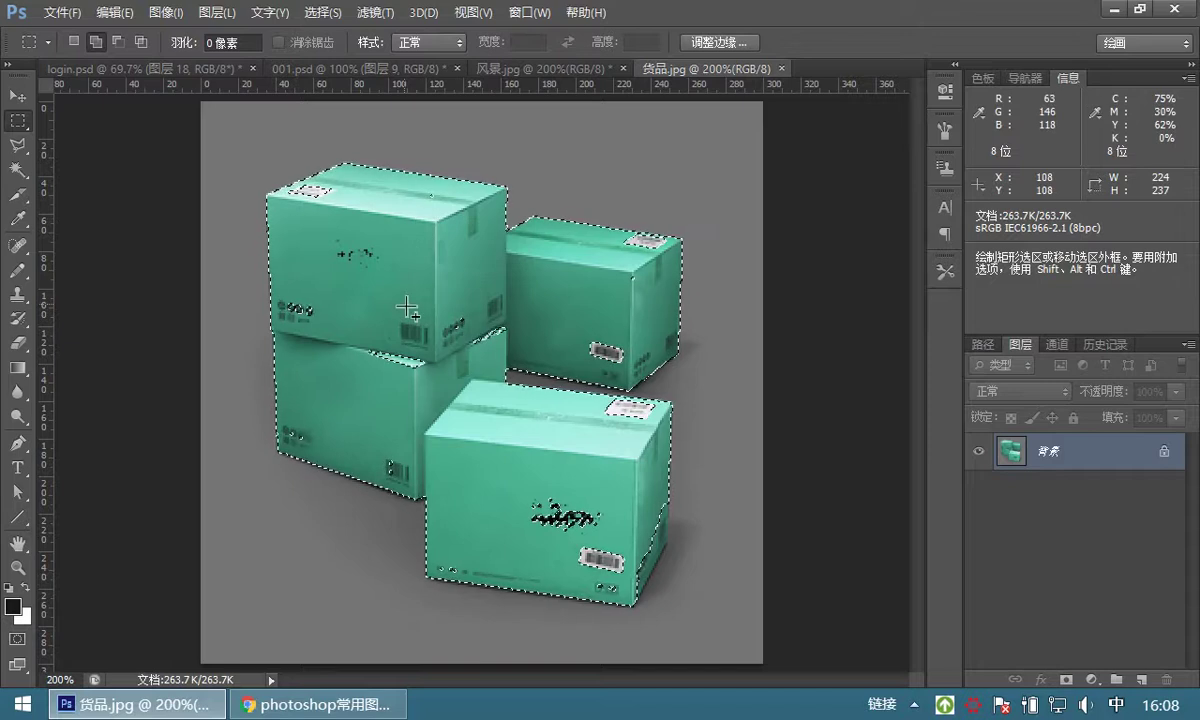
left_click_drag(320, 194, 288, 196)
left_click_drag(287, 290, 418, 471)
left_click_drag(385, 320, 412, 352)
left_click_drag(356, 319, 519, 356)
Add the front box's side corner, barcode and printed marks and the rear box's barcode to the selection with rectangular marquees.
left_click(975, 705)
left_click(1134, 612)
left_click(1128, 553)
key("ctrl+shift+d")
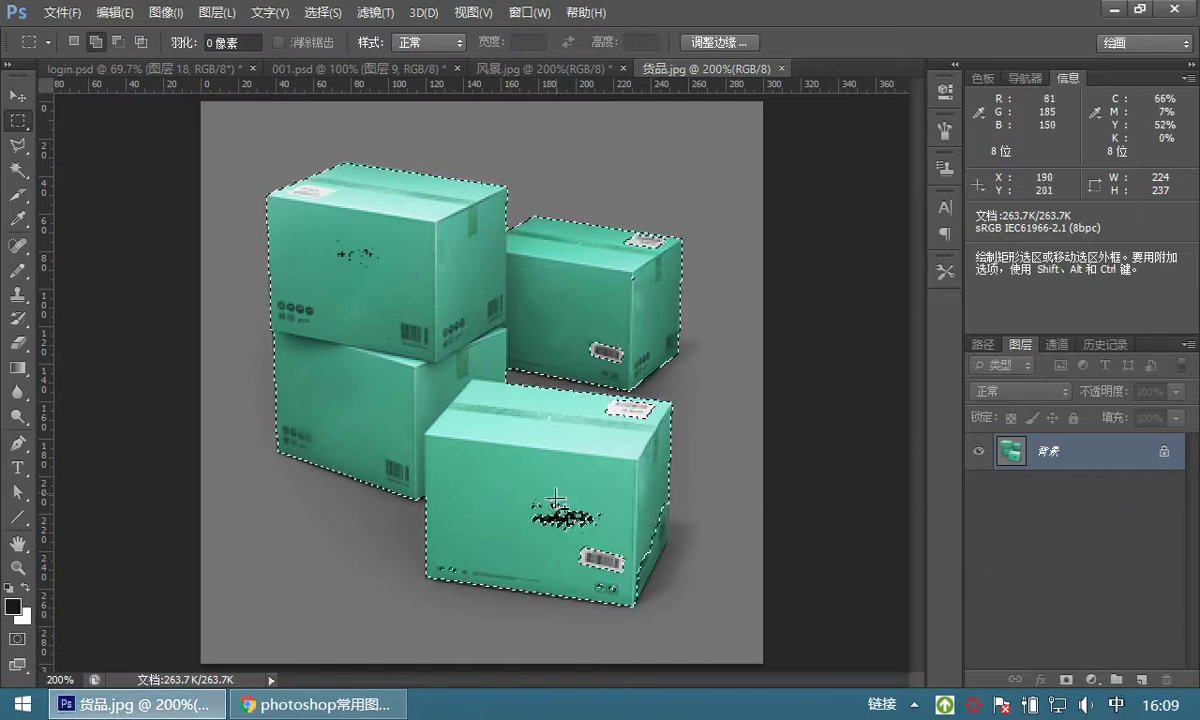
left_click_drag(647, 508, 669, 548)
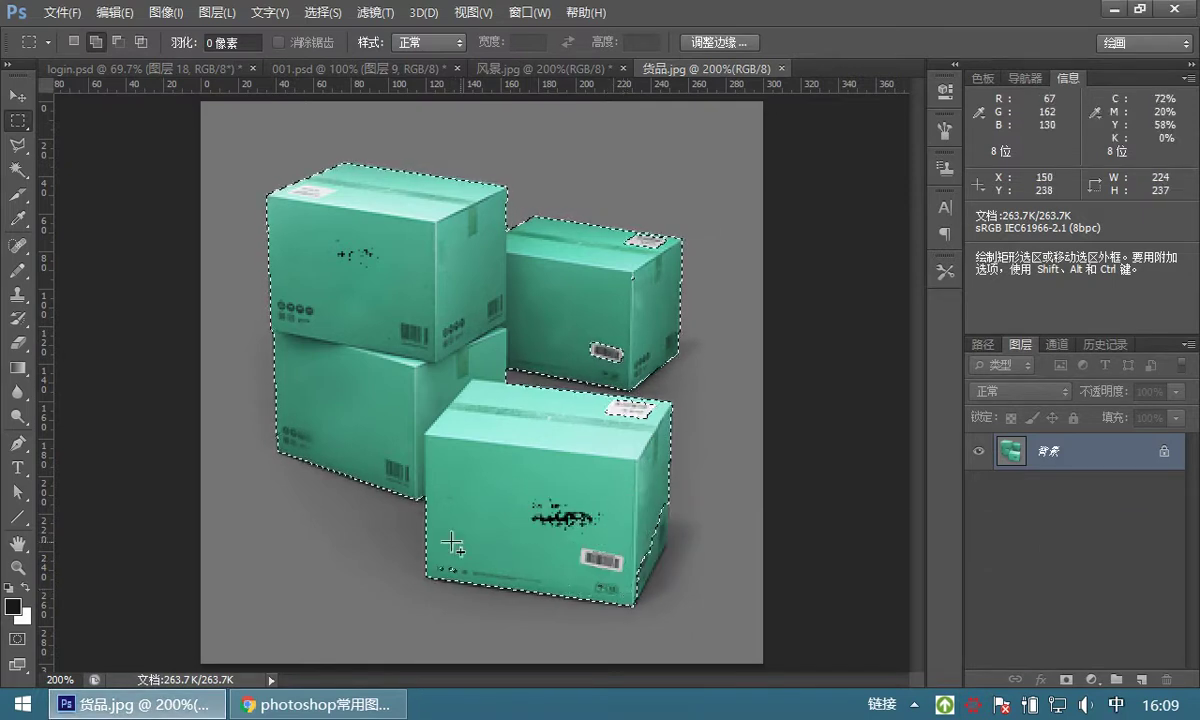
left_click_drag(437, 556, 464, 573)
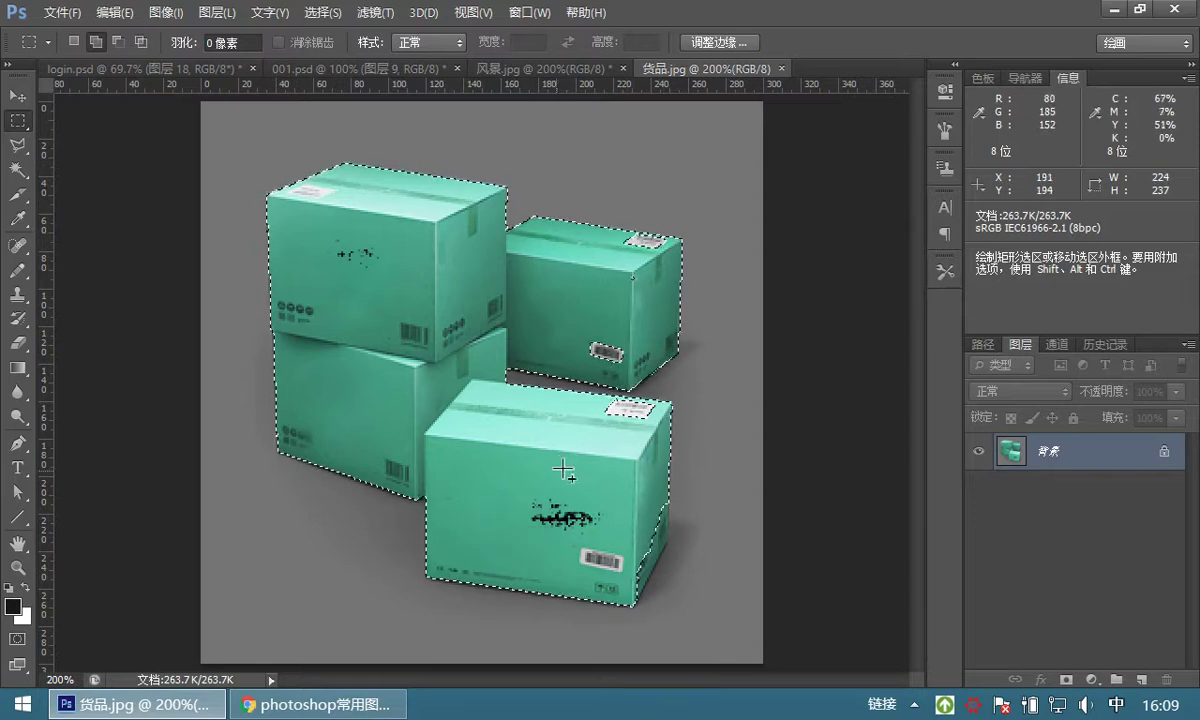
left_click_drag(571, 333, 634, 366)
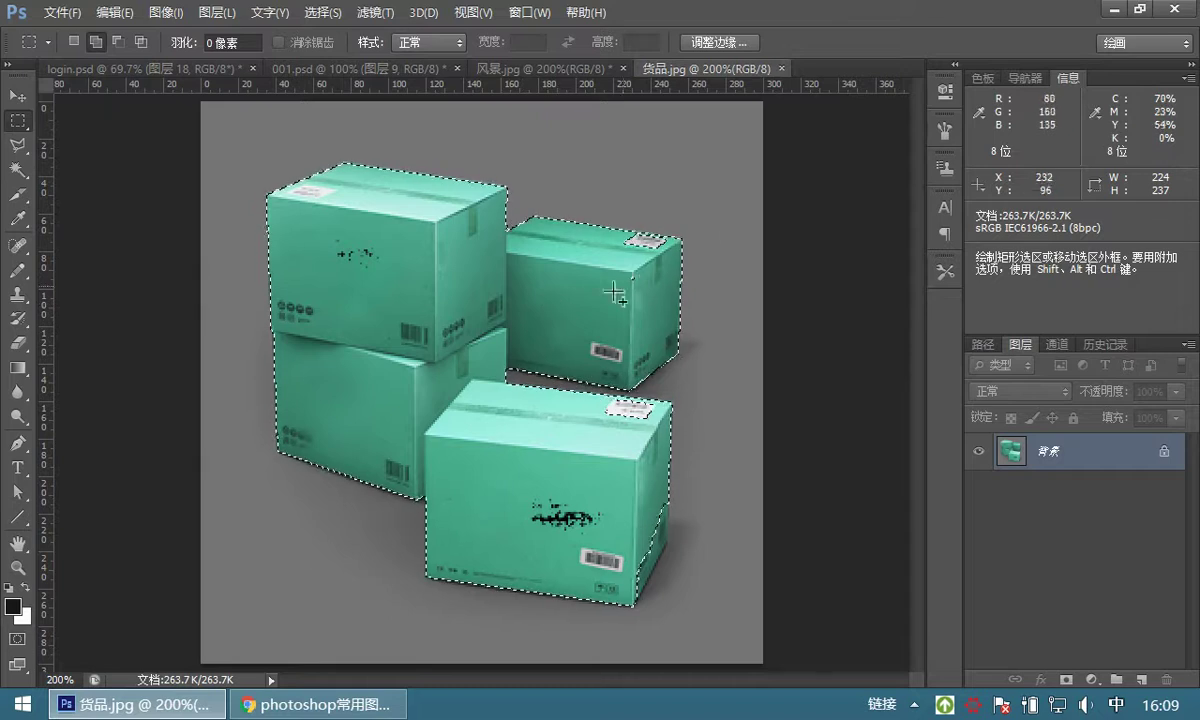
Reselect all the boxes by picking the gray background and its shadows with the Magic Wand and inverting the selection.
left_click(403, 314)
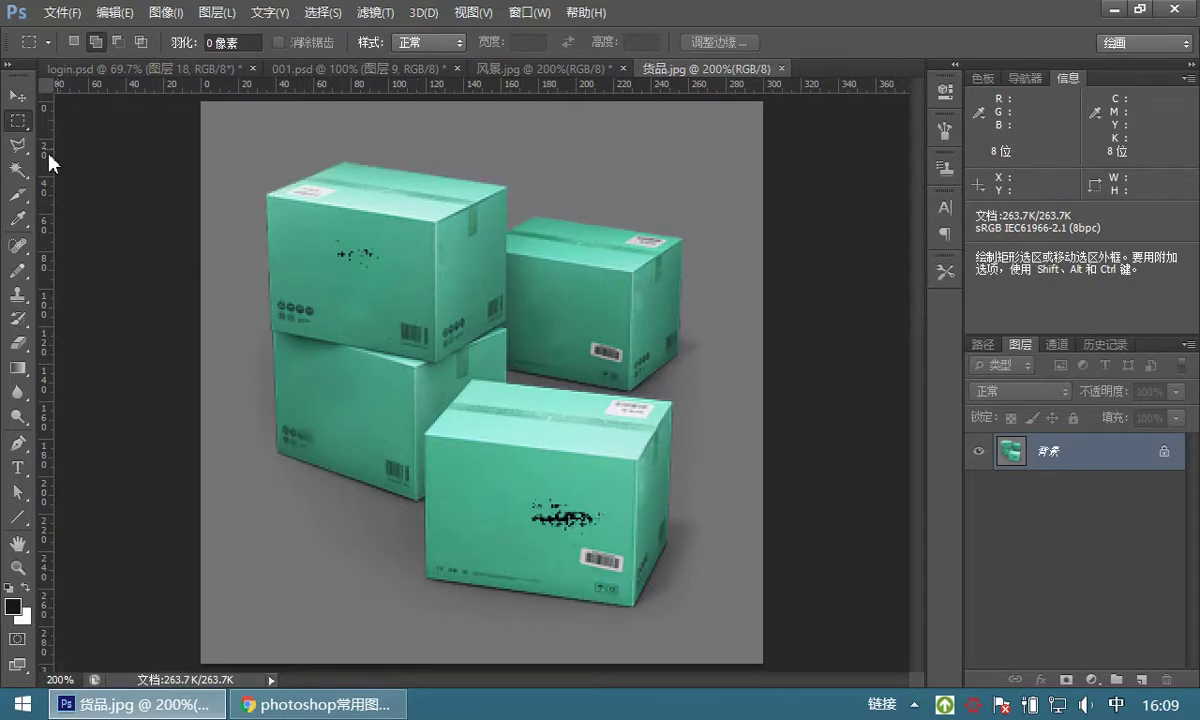
left_click(22, 172)
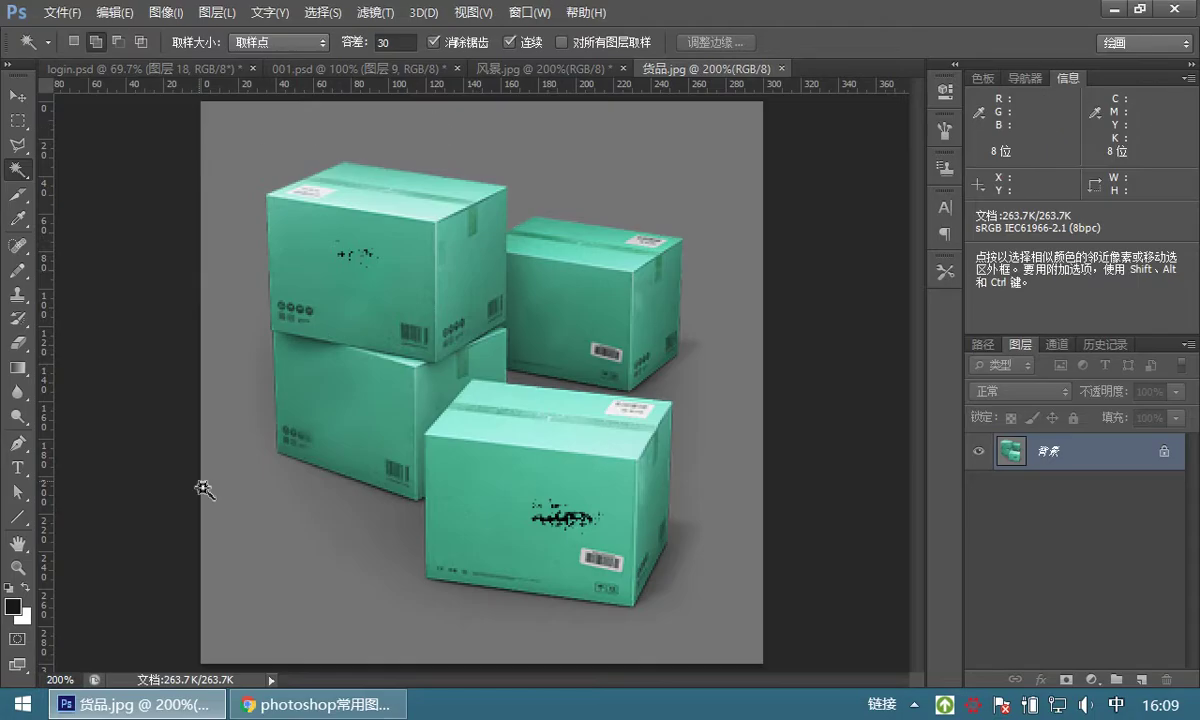
left_click(251, 149)
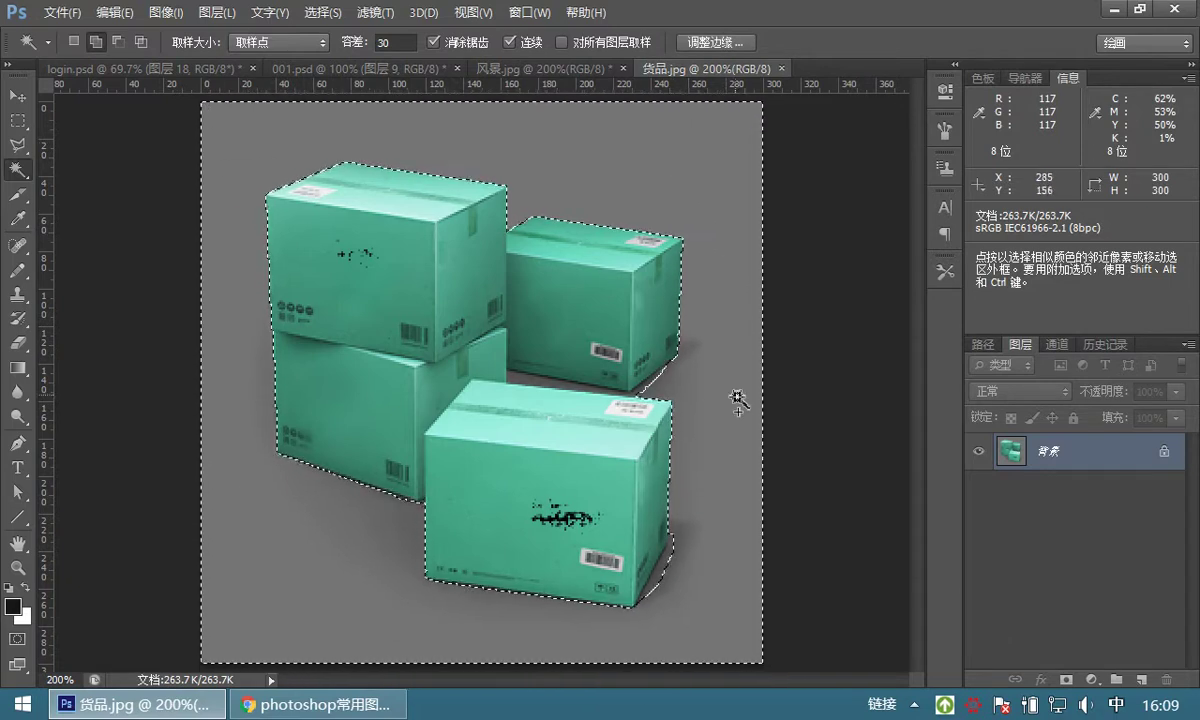
left_click(668, 583)
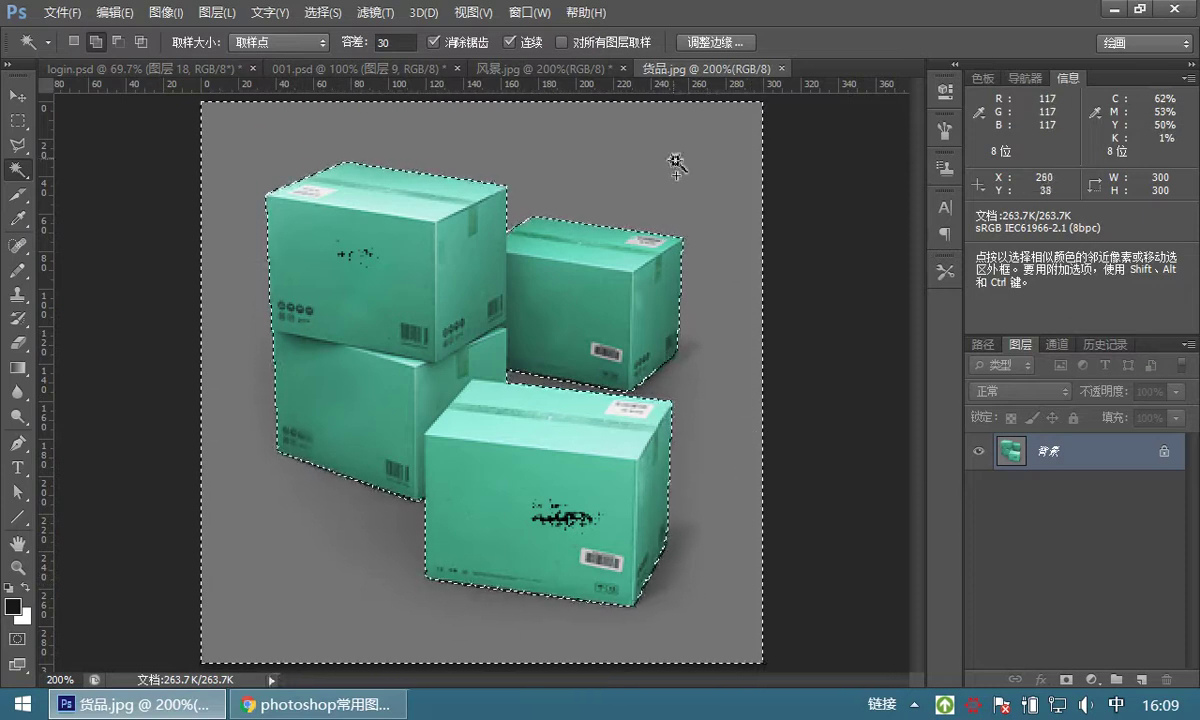
left_click(319, 13)
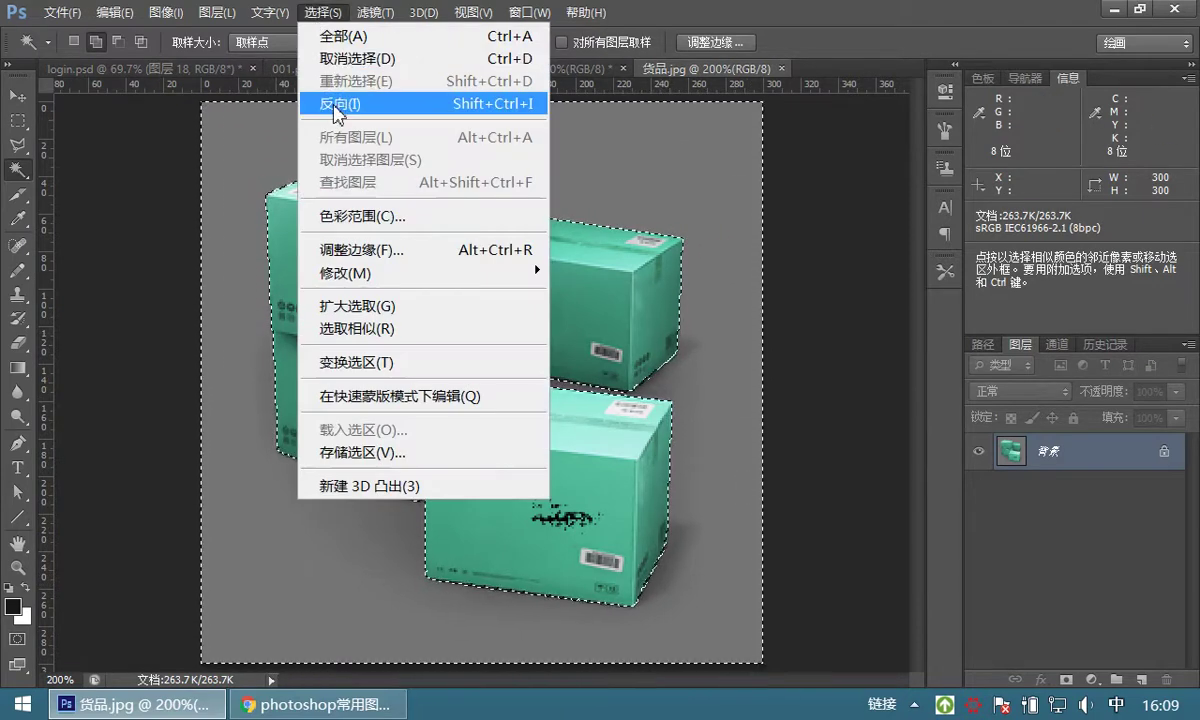
left_click(336, 104)
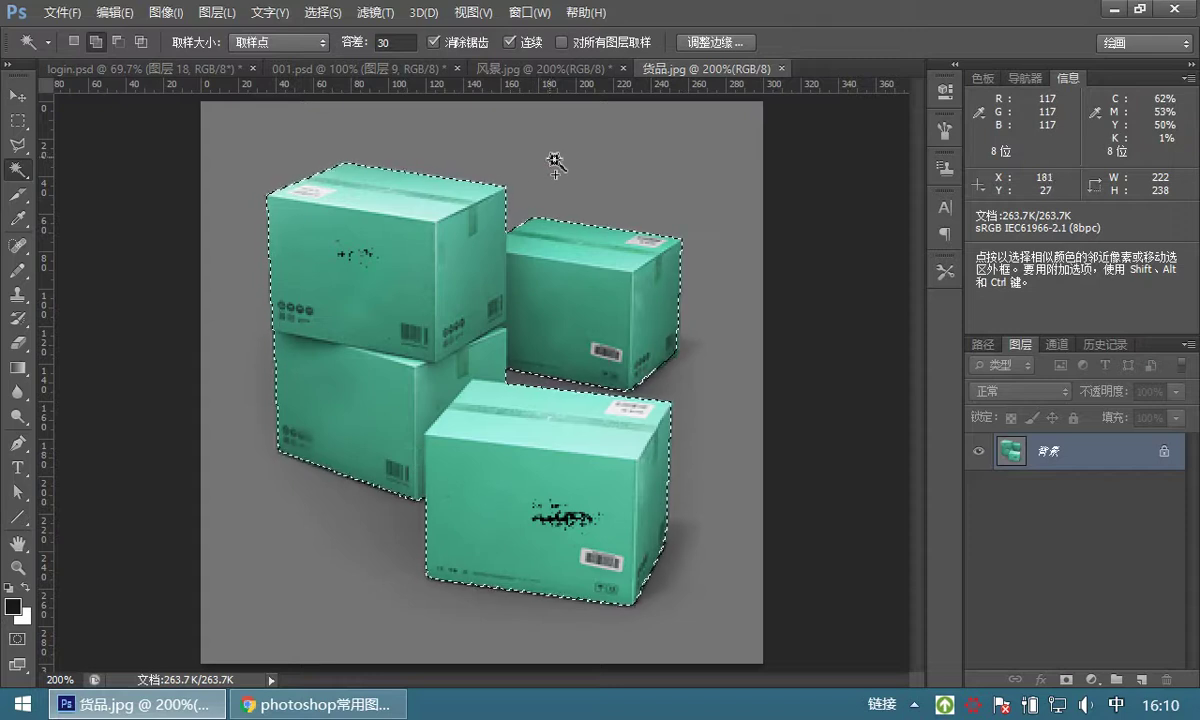
Deselect the boxes and open the image 货物运输汽车.jpg from the psd folder.
key("ctrl+d")
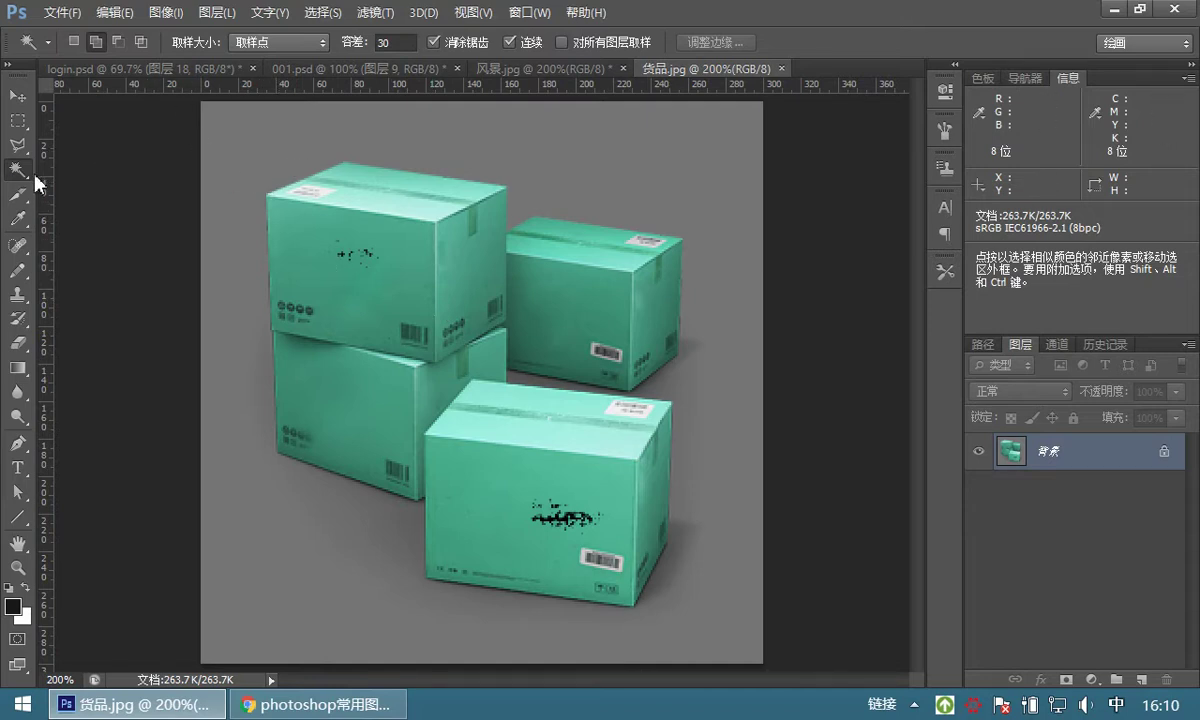
left_click(62, 14)
left_click(72, 58)
left_click_drag(845, 310, 852, 495)
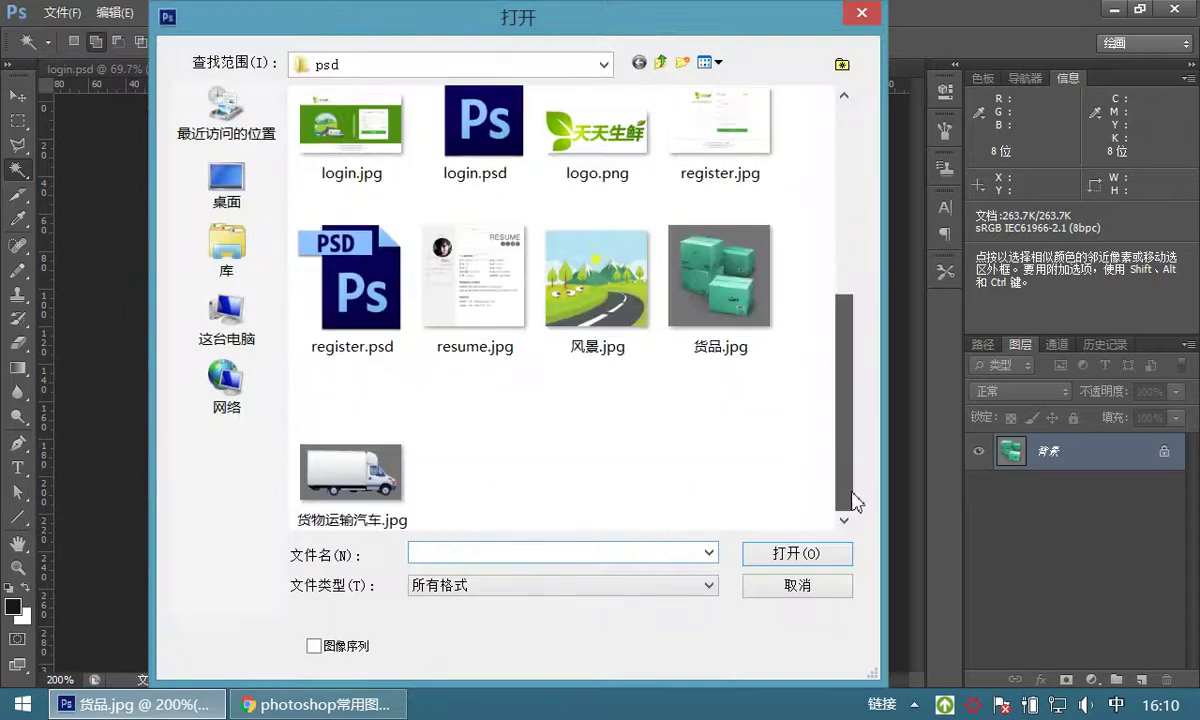
left_click(352, 478)
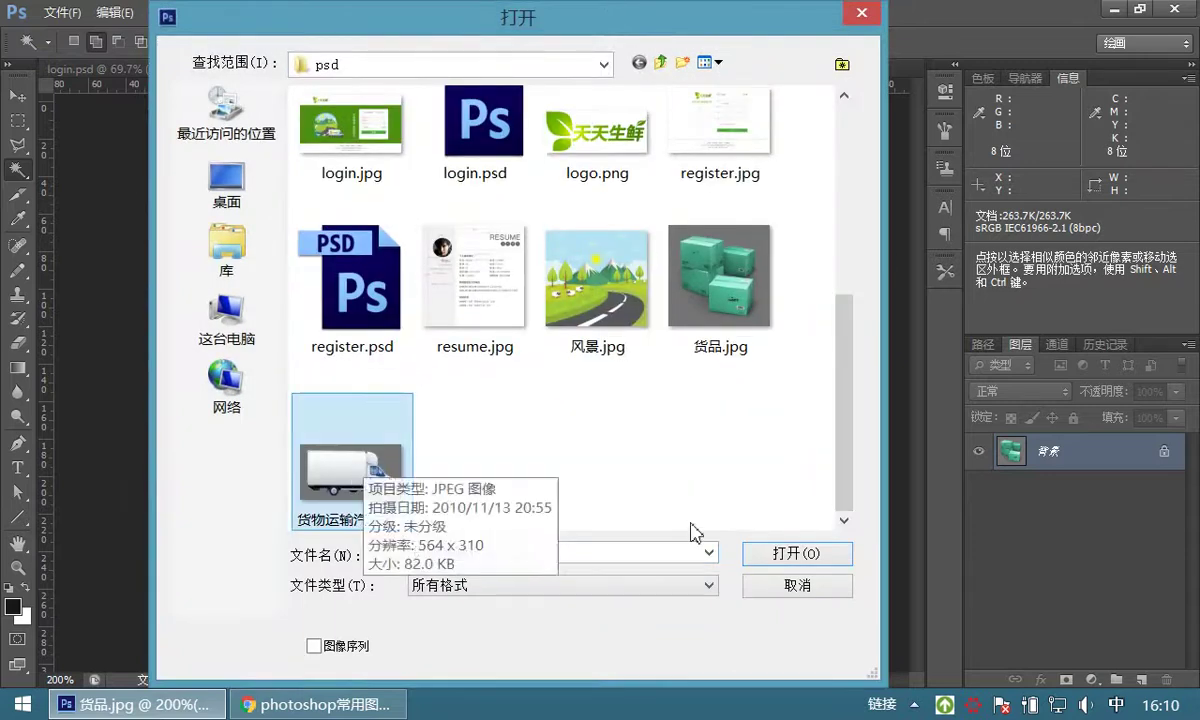
left_click(836, 554)
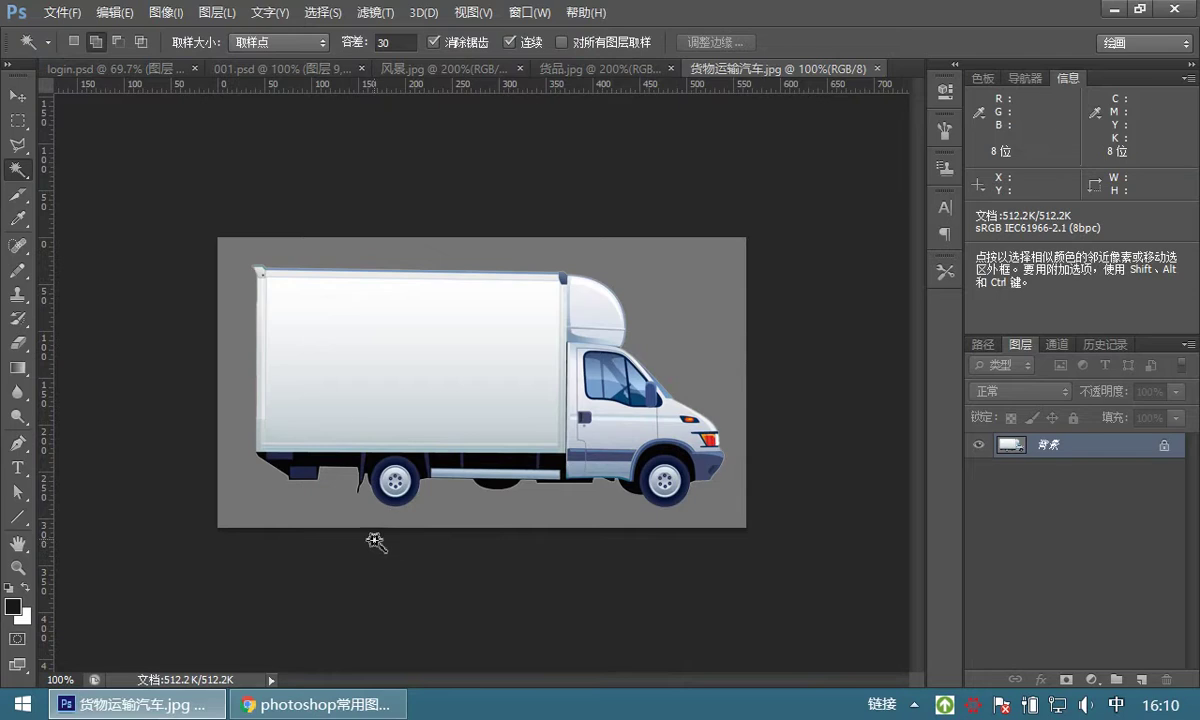
Try to select the truck piece by piece with the Magic Wand, adding the cargo box, rear wheel, undercarriage and cab, and then deselect.
left_click(341, 340)
left_click(310, 422)
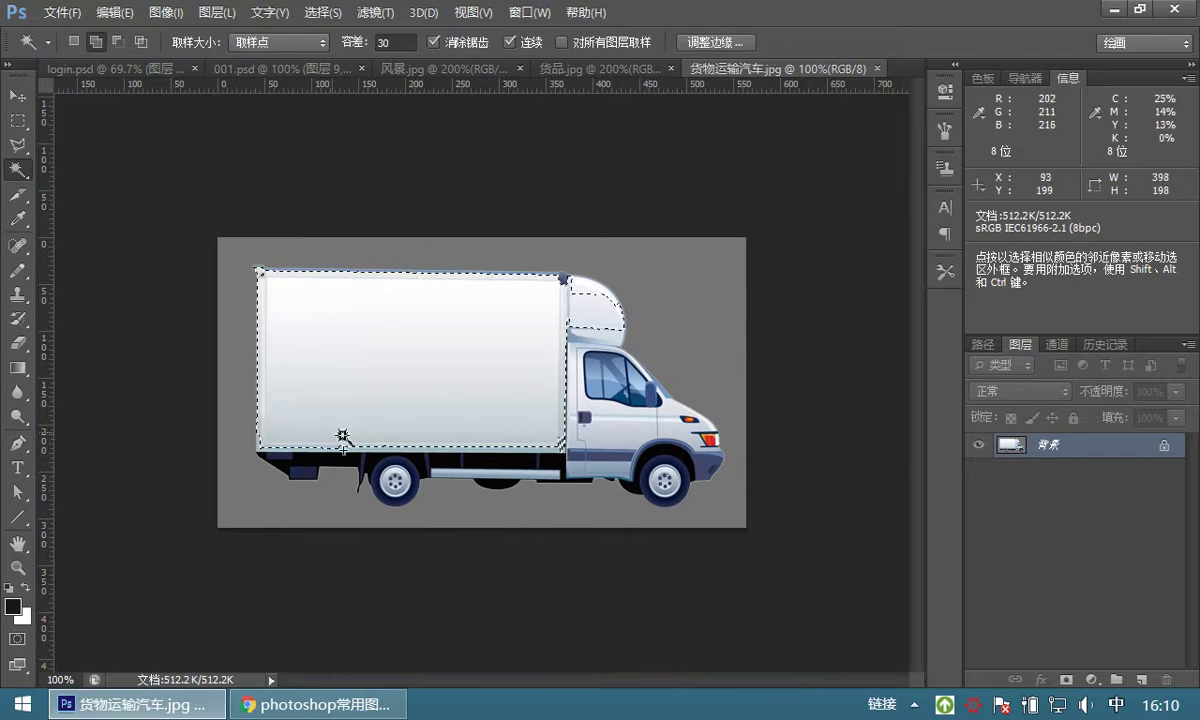
left_click(395, 480)
left_click(495, 460)
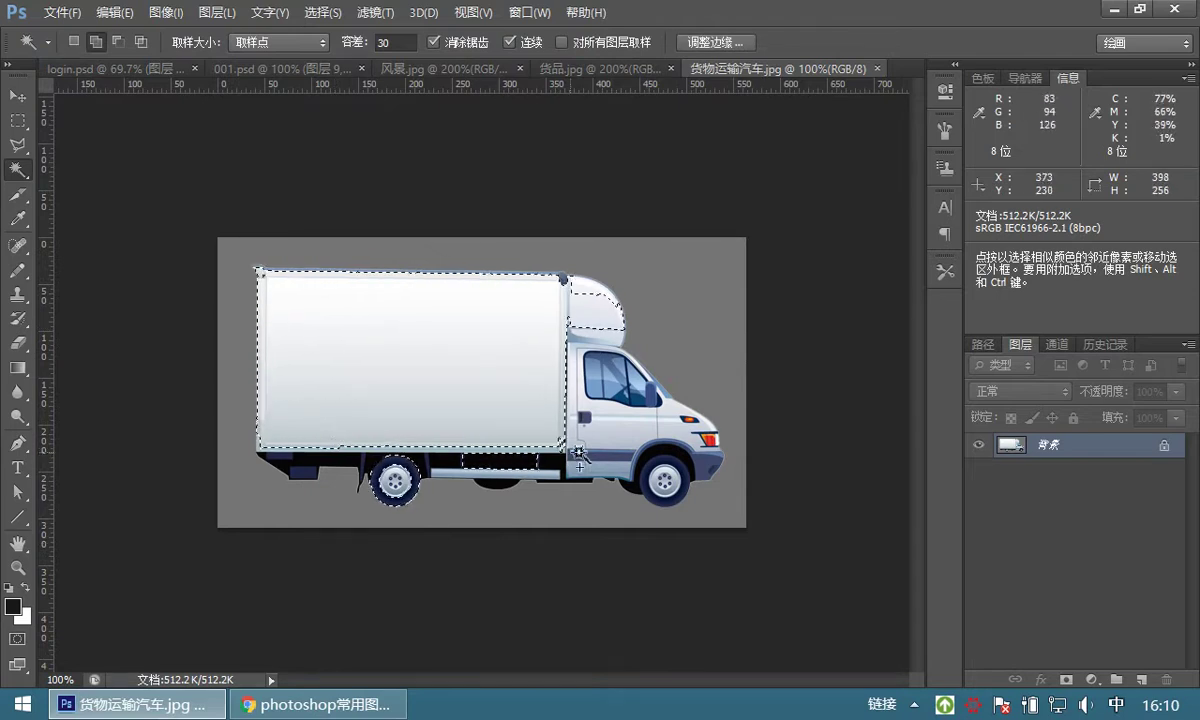
left_click(612, 410)
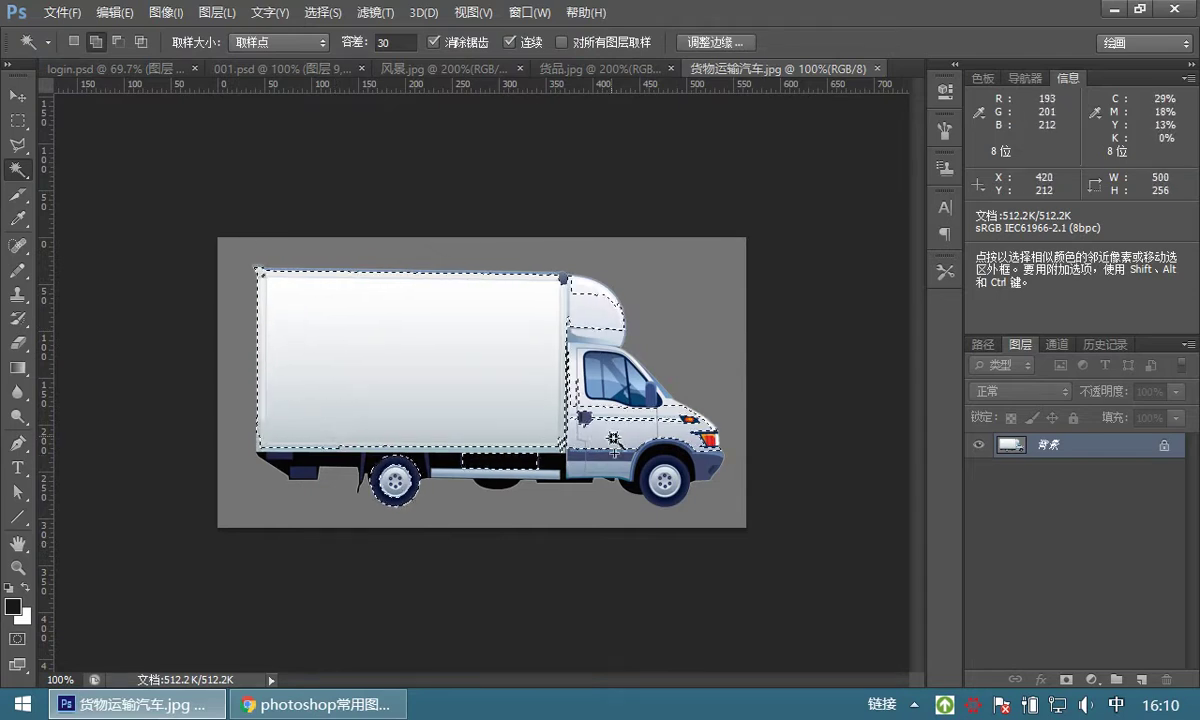
left_click(553, 352)
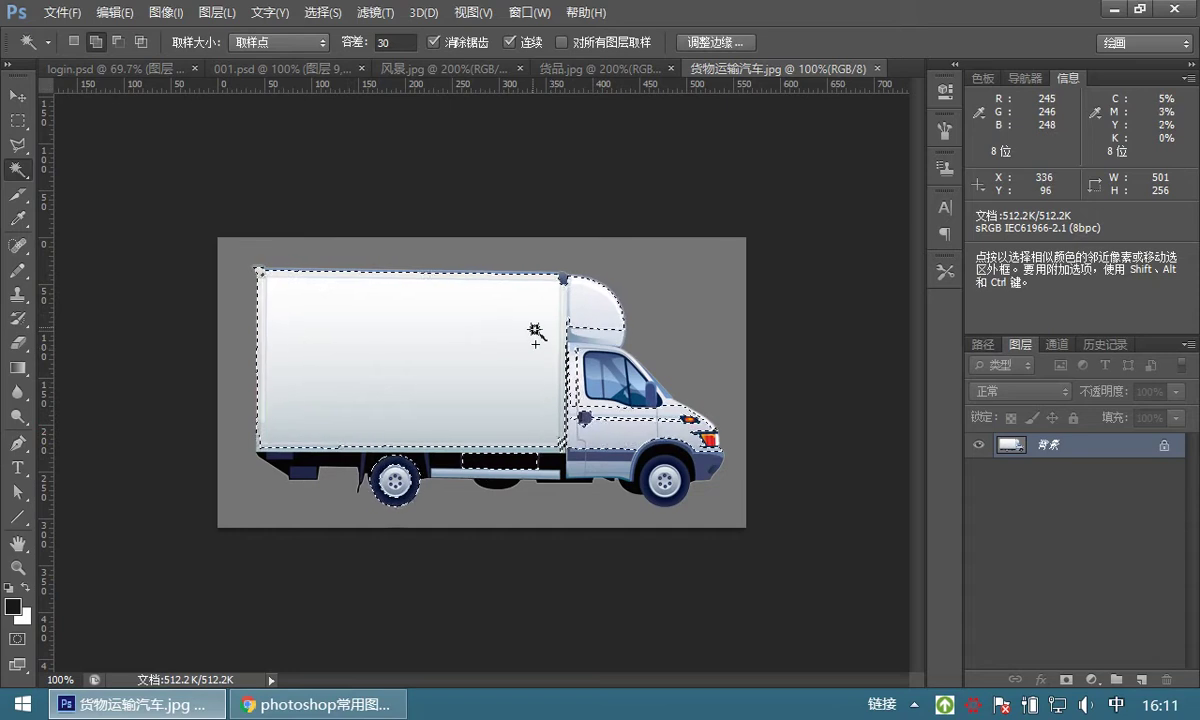
key("ctrl+d")
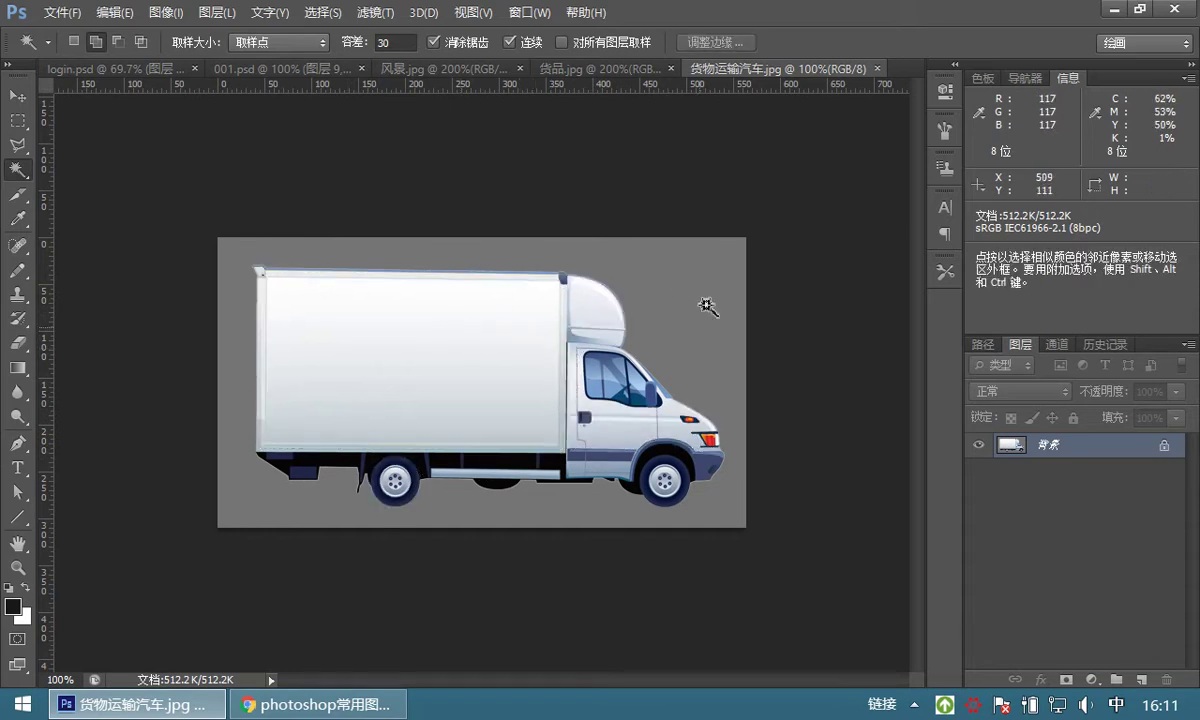
Select the whole truck by picking the gray background with the Magic Wand and inverting the selection.
left_click(718, 275)
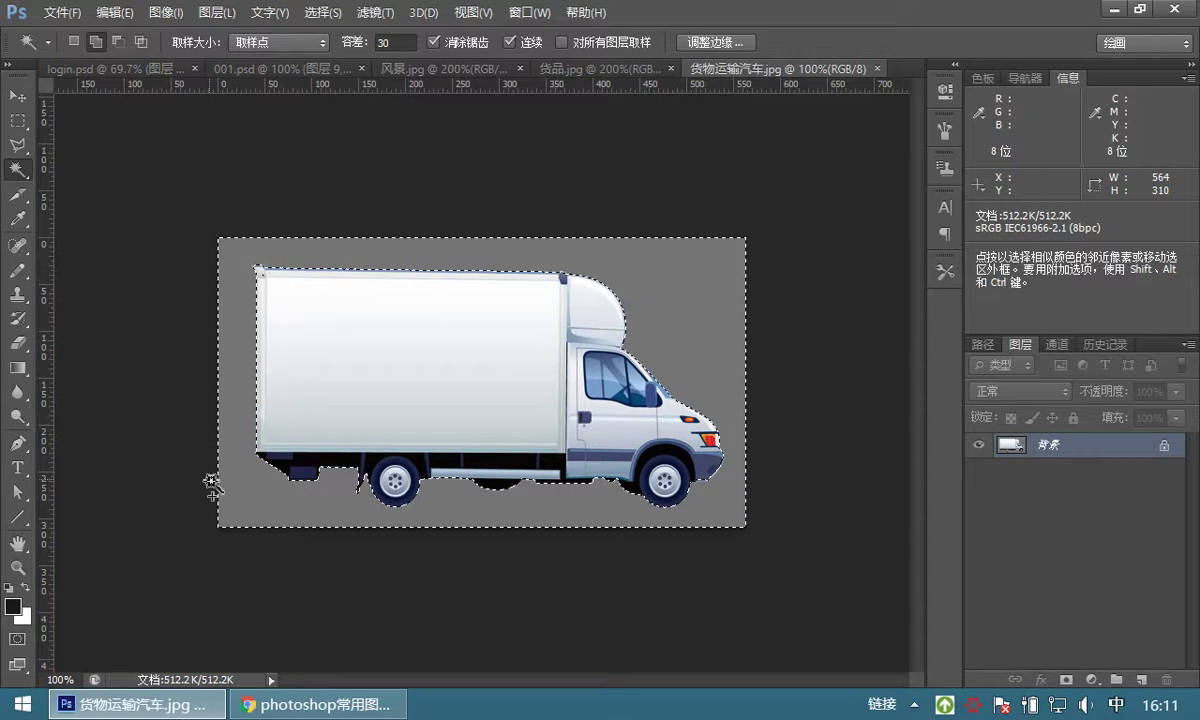
left_click(319, 13)
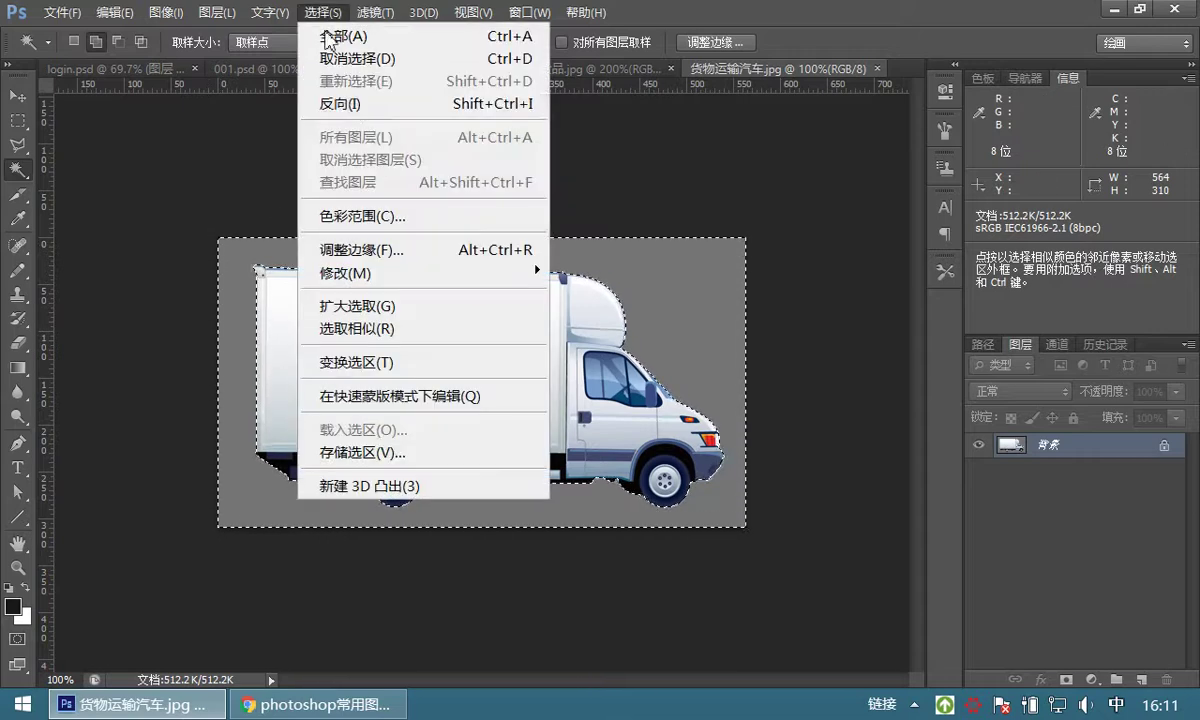
left_click(348, 106)
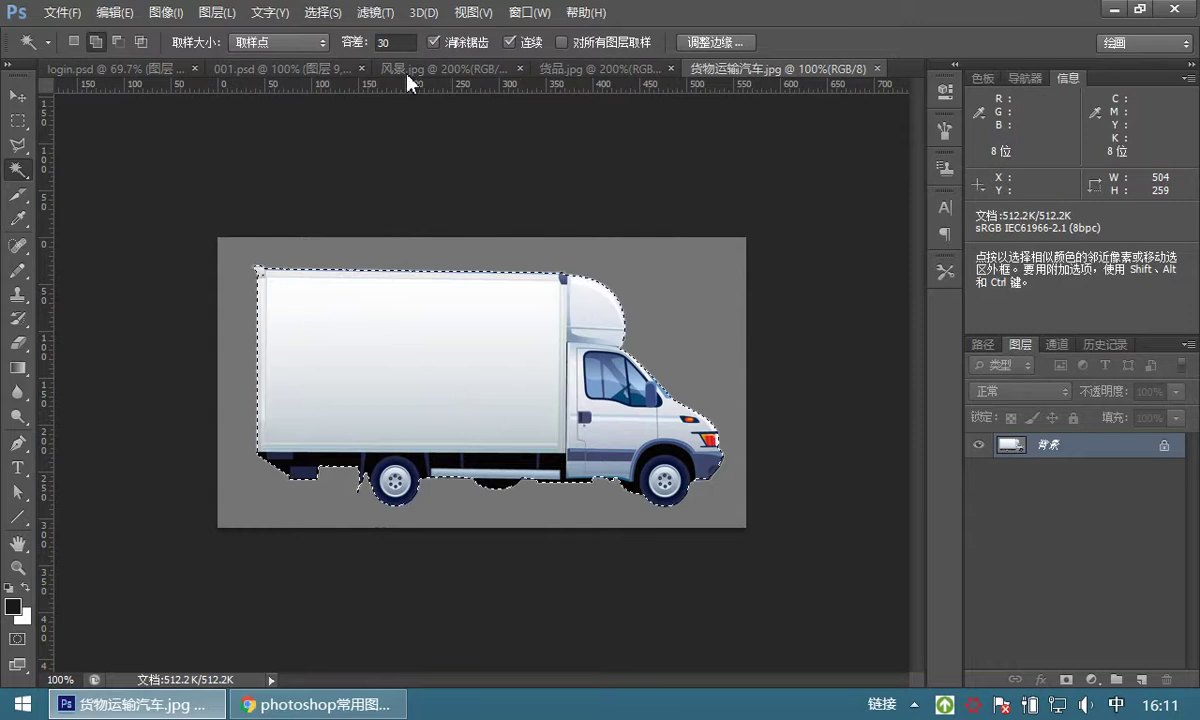
Copy the selected truck into 001.psd as a new layer and place it over the stacked boxes.
left_click(256, 71)
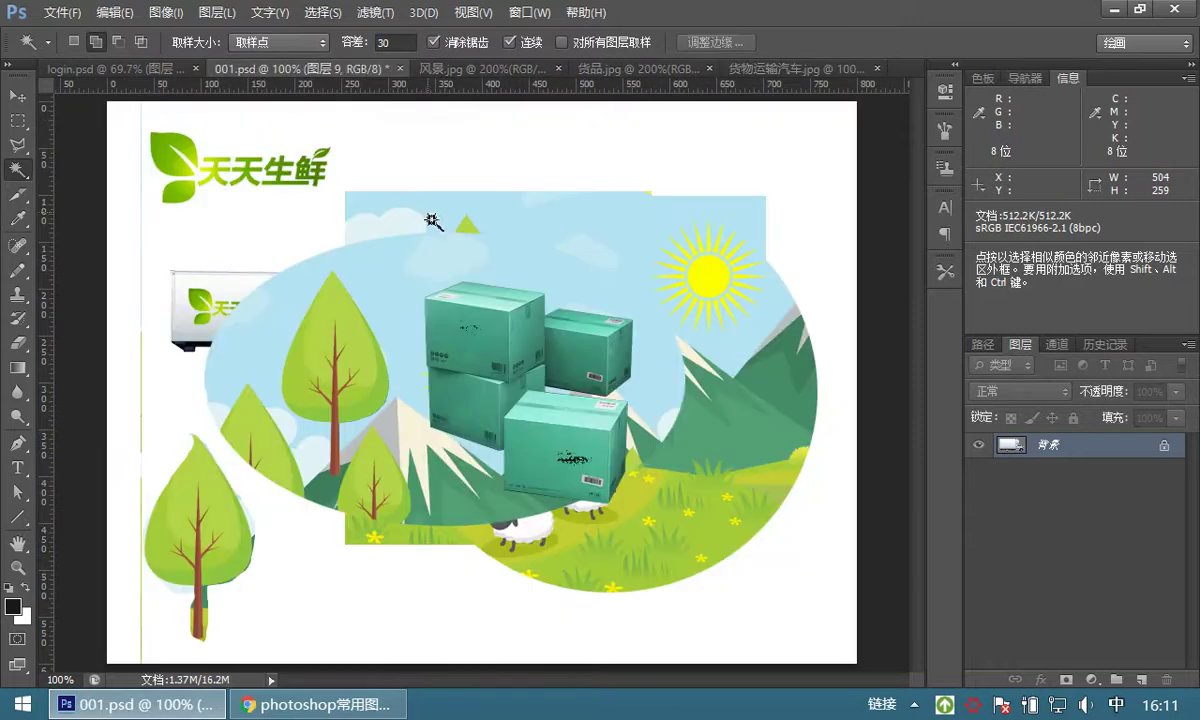
left_click_drag(426, 220, 426, 222)
key("v")
left_click_drag(535, 275, 517, 340)
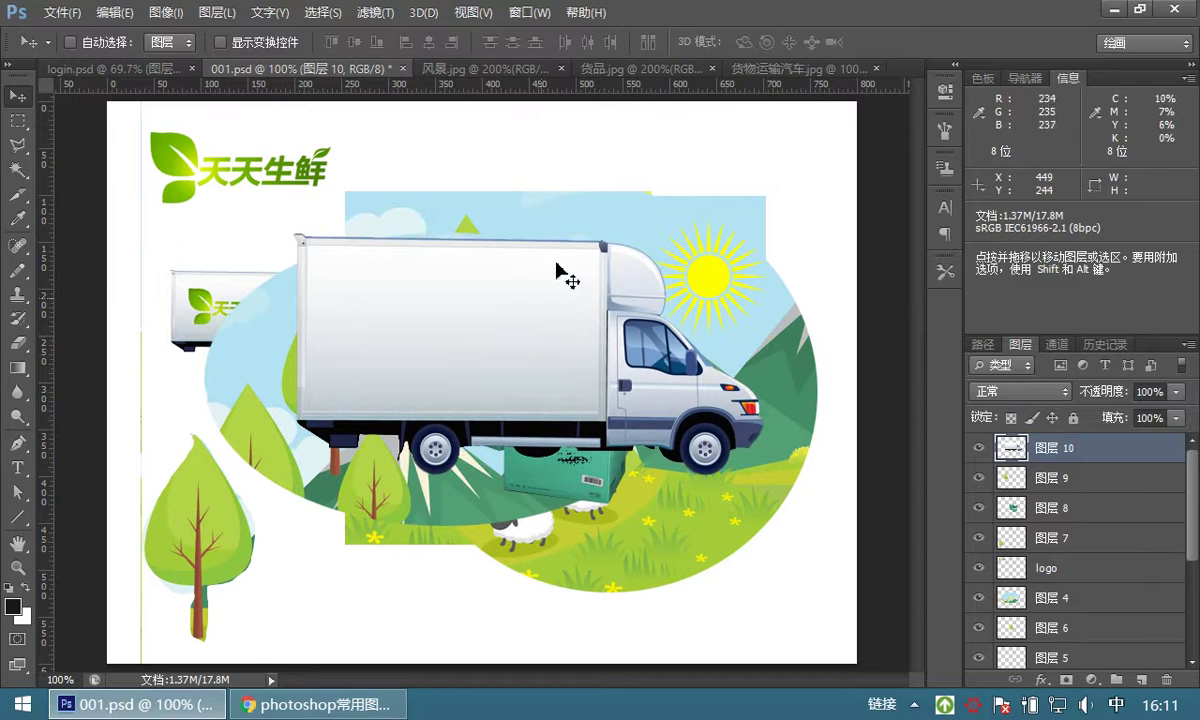
Switch to 货品.jpg, activate the Quick Selection tool and set its brush size to 20 pixels.
left_click(478, 72)
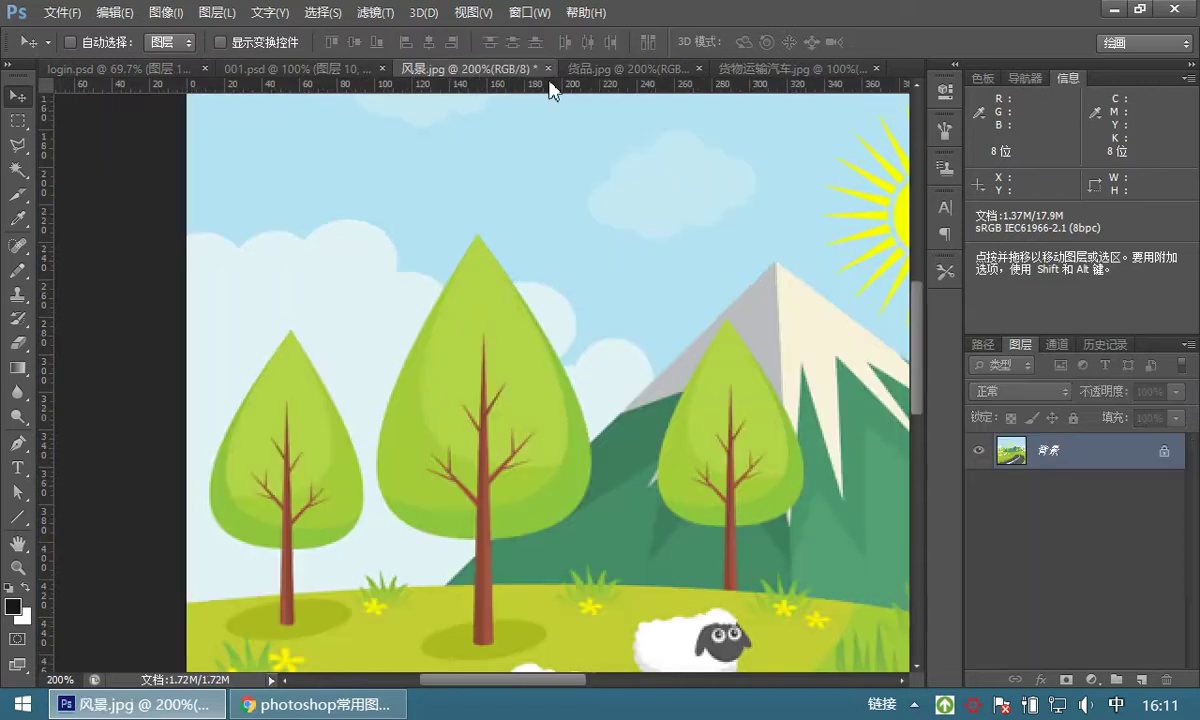
left_click(612, 74)
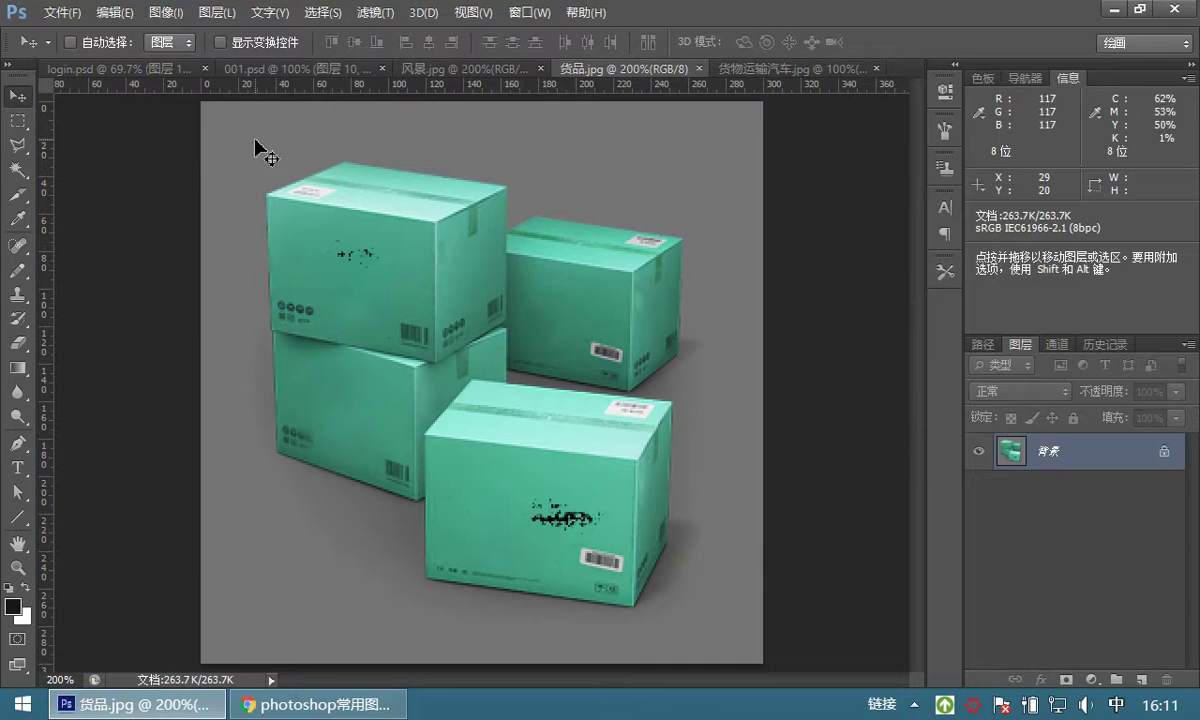
left_click_drag(17, 171, 97, 175)
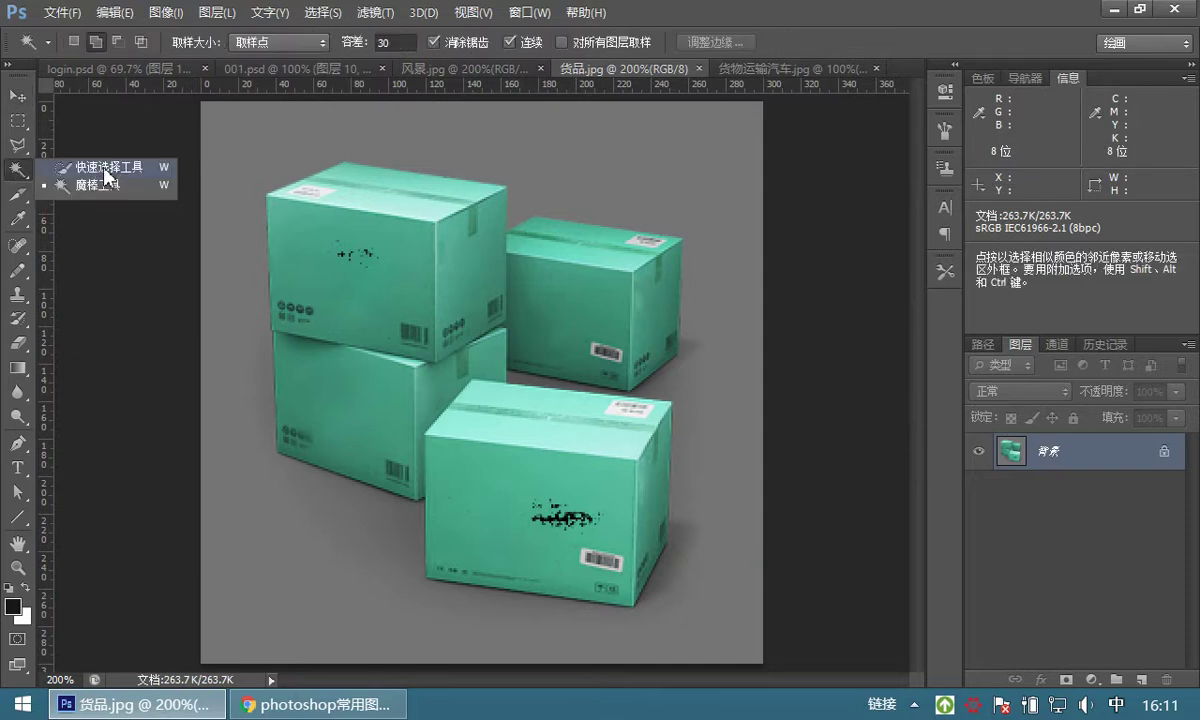
left_click_drag(107, 175, 110, 176)
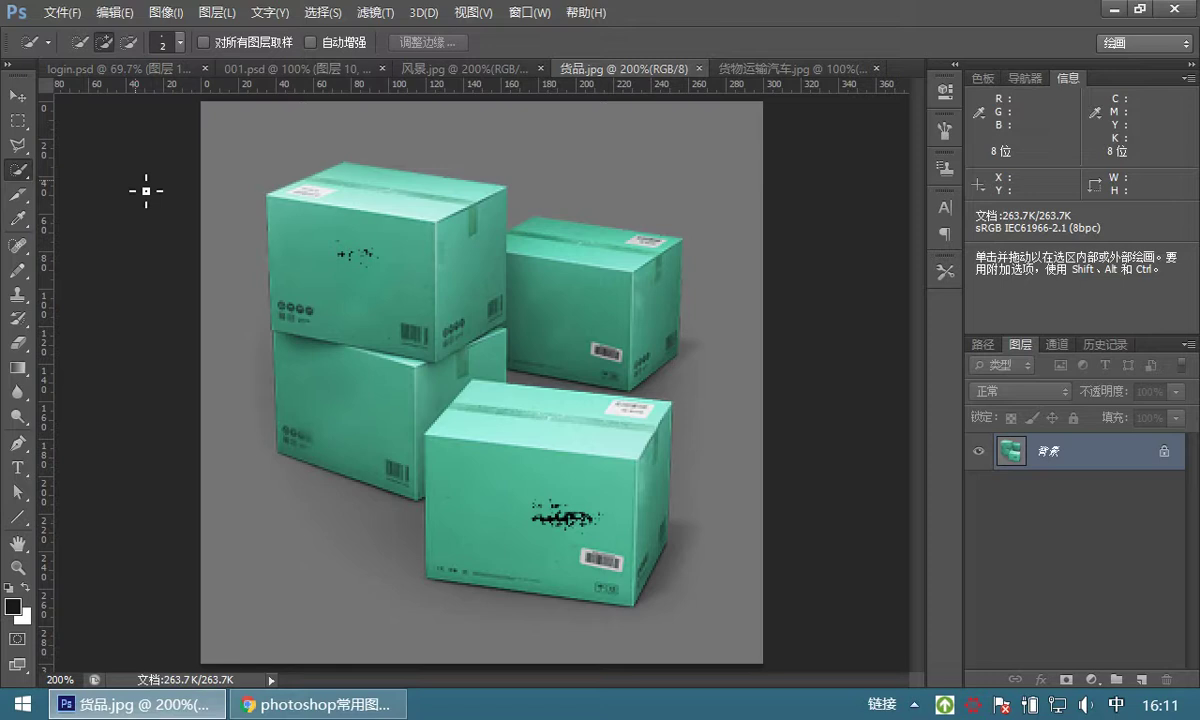
left_click(181, 42)
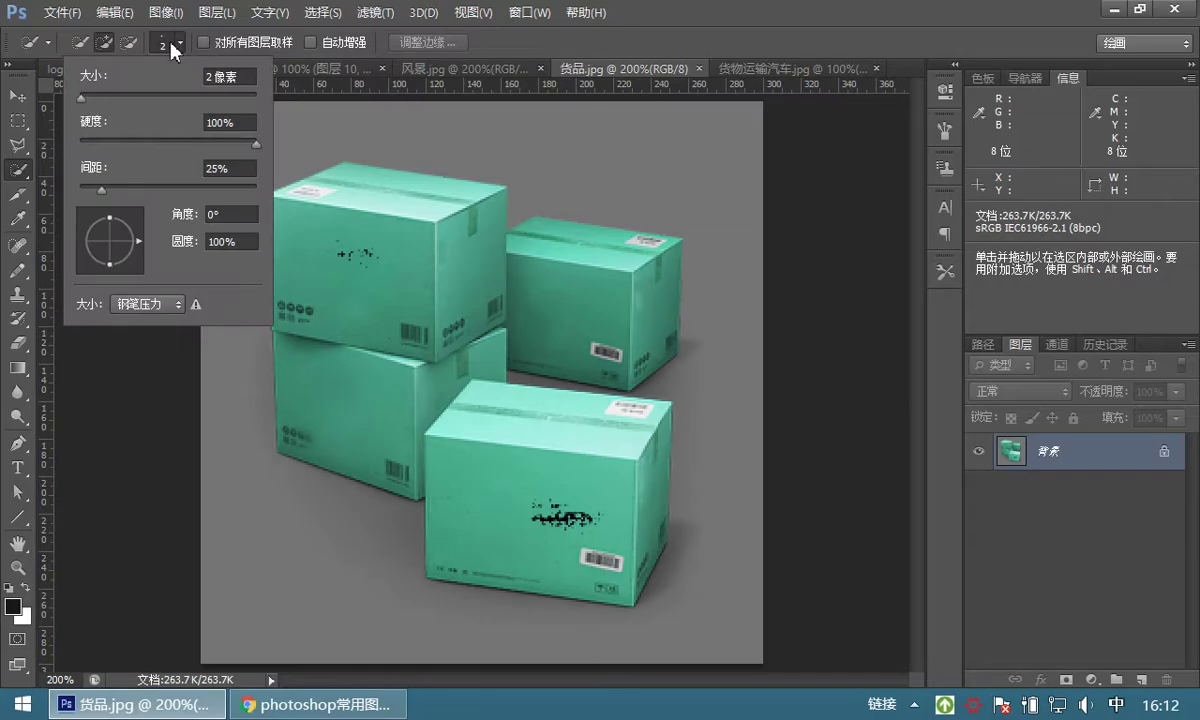
left_click_drag(81, 97, 98, 98)
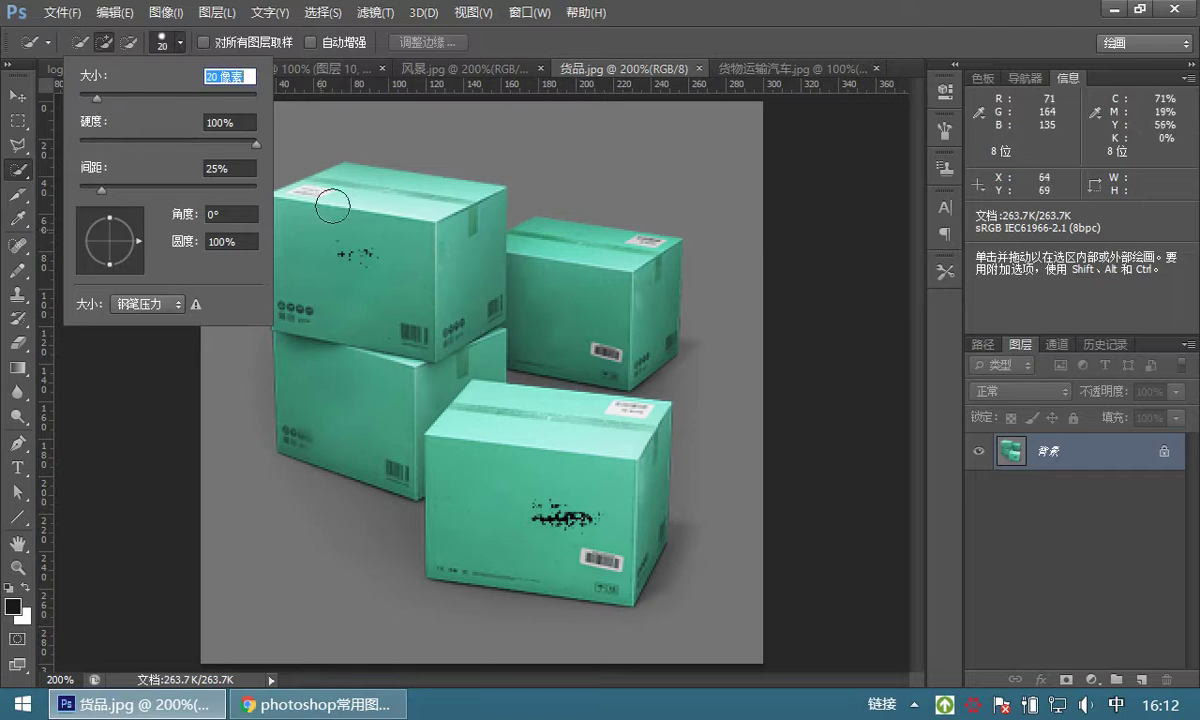
Select all the green boxes by brushing over them with the Quick Selection tool.
left_click(516, 40)
mouse_move(313, 201)
left_mouse_down()
mouse_move(288, 218)
mouse_move(292, 260)
mouse_move(358, 338)
mouse_move(316, 343)
mouse_move(329, 381)
left_mouse_up()
mouse_move(421, 297)
left_mouse_down()
mouse_move(362, 298)
mouse_move(440, 355)
mouse_move(405, 345)
mouse_move(462, 299)
mouse_move(413, 220)
mouse_move(378, 192)
mouse_move(400, 270)
mouse_move(504, 264)
mouse_move(525, 248)
mouse_move(629, 276)
mouse_move(635, 308)
mouse_move(536, 453)
mouse_move(468, 482)
mouse_move(458, 509)
mouse_move(555, 450)
mouse_move(630, 477)
mouse_move(468, 451)
left_mouse_up()
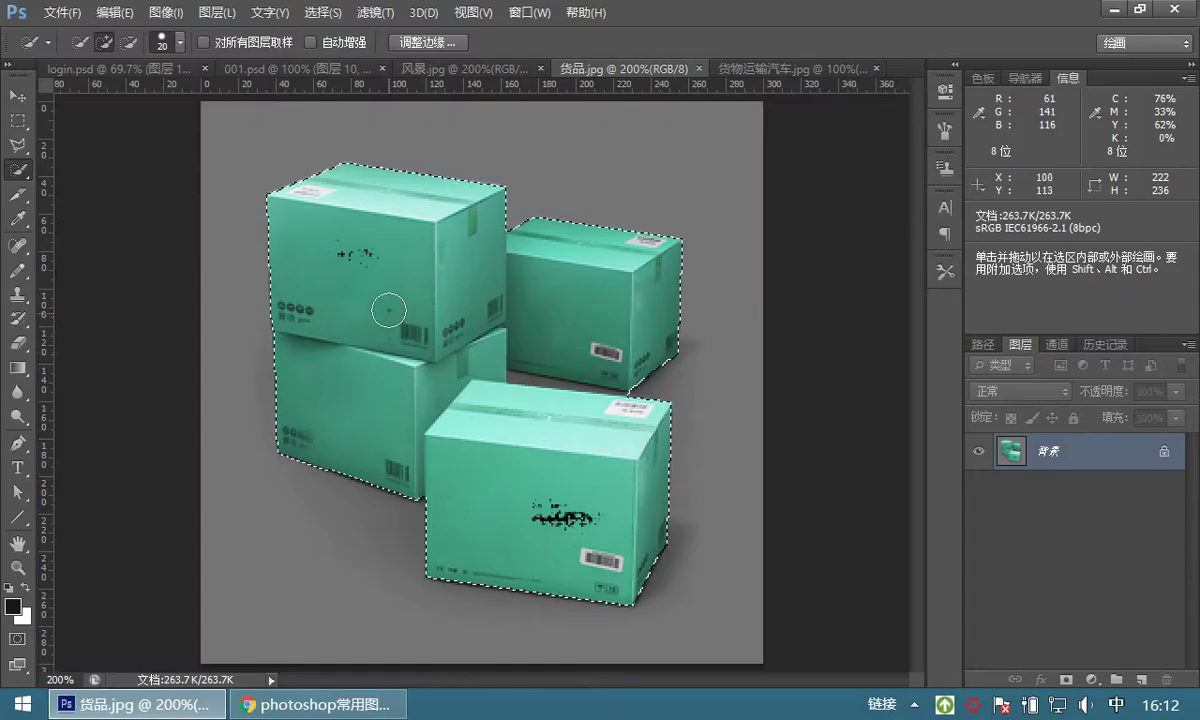
Switch to 风景.jpg and select the crown of the large middle tree with the Quick Selection tool.
right_click(24, 174)
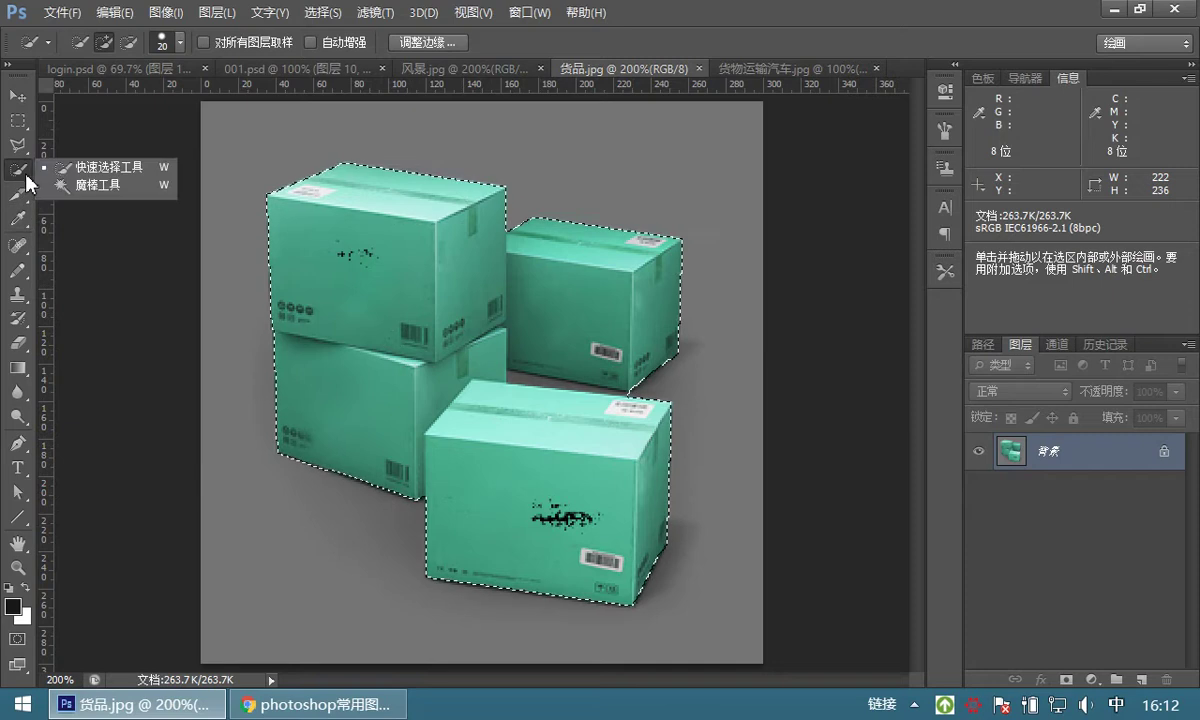
left_click(59, 173)
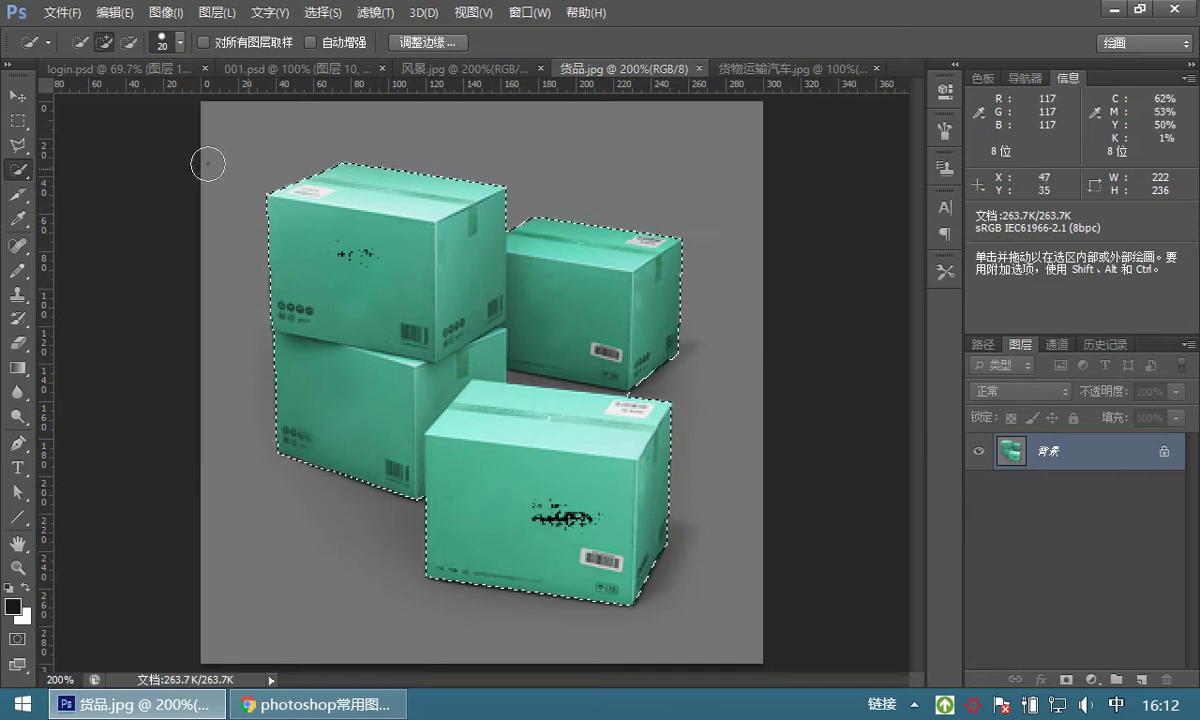
left_click(465, 68)
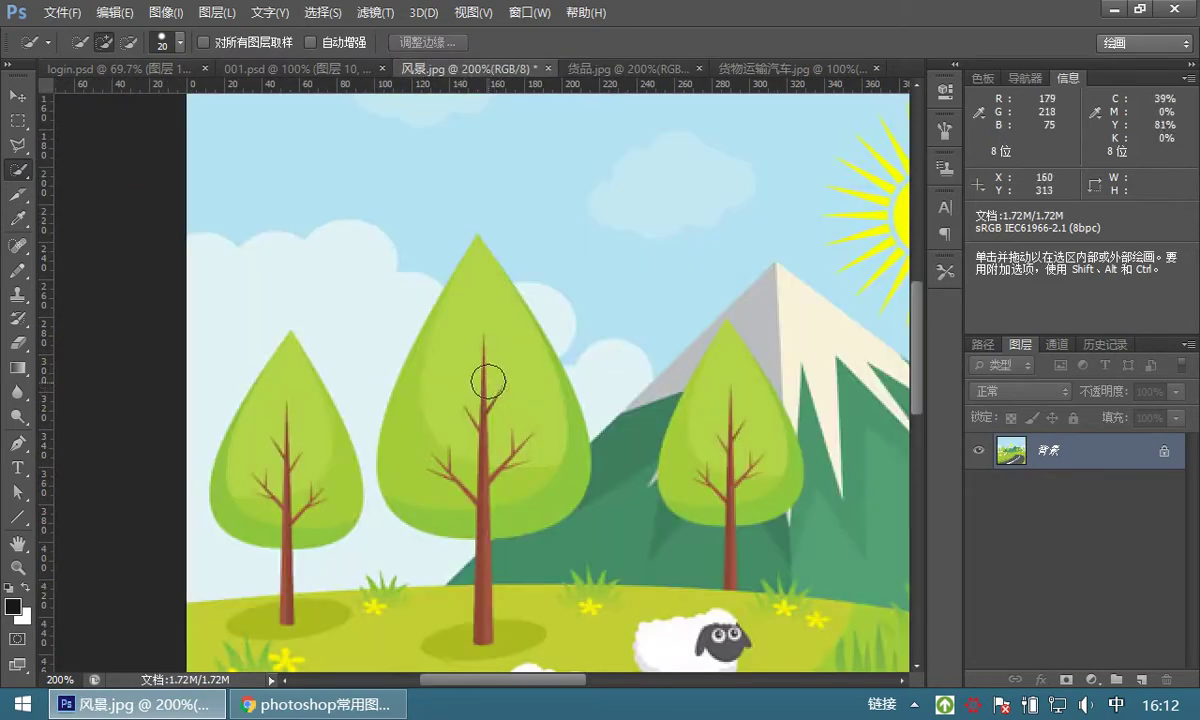
mouse_move(484, 281)
left_mouse_down()
mouse_move(469, 281)
mouse_move(458, 318)
left_mouse_up()
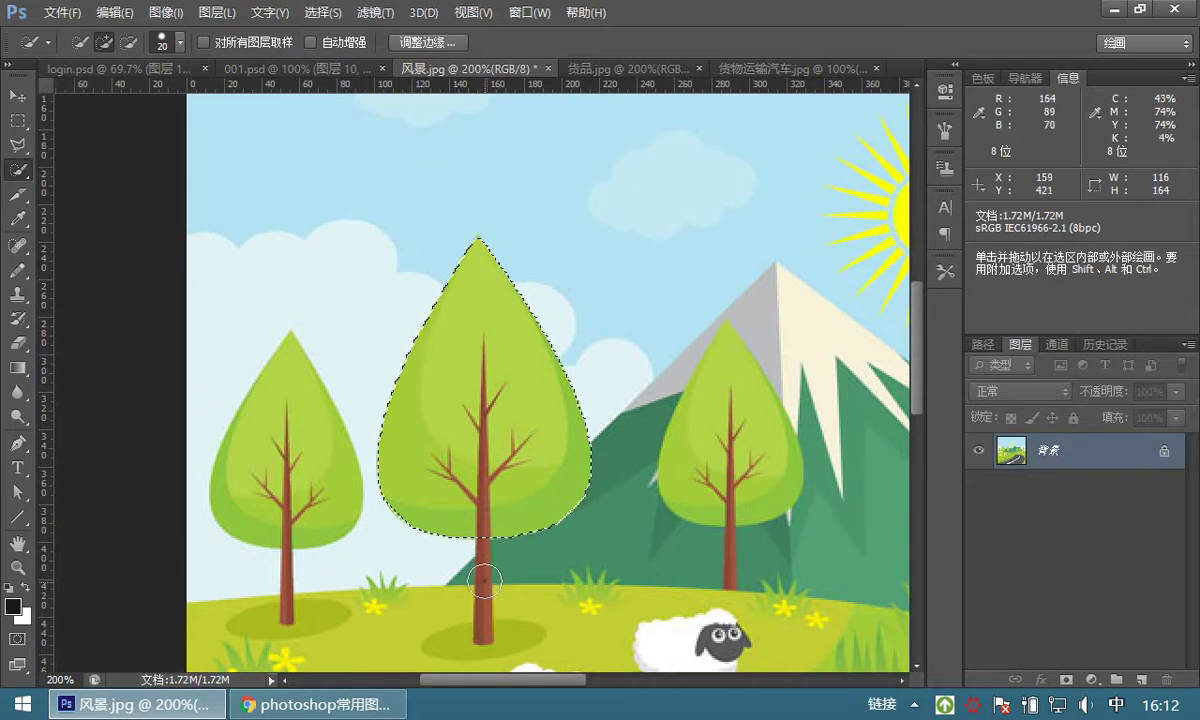
Reduce the Quick Selection brush size to 5 pixels and add the middle tree's trunk to the selection.
left_click(166, 41)
left_click_drag(97, 97, 83, 97)
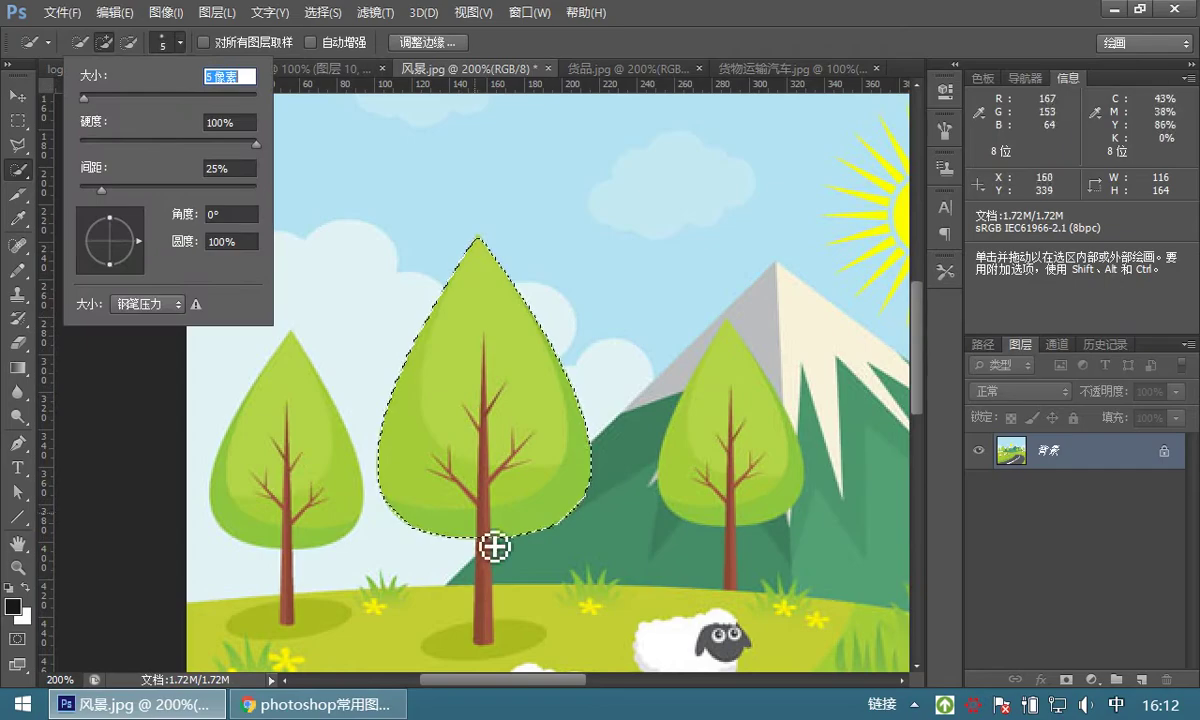
left_click_drag(496, 554, 496, 654)
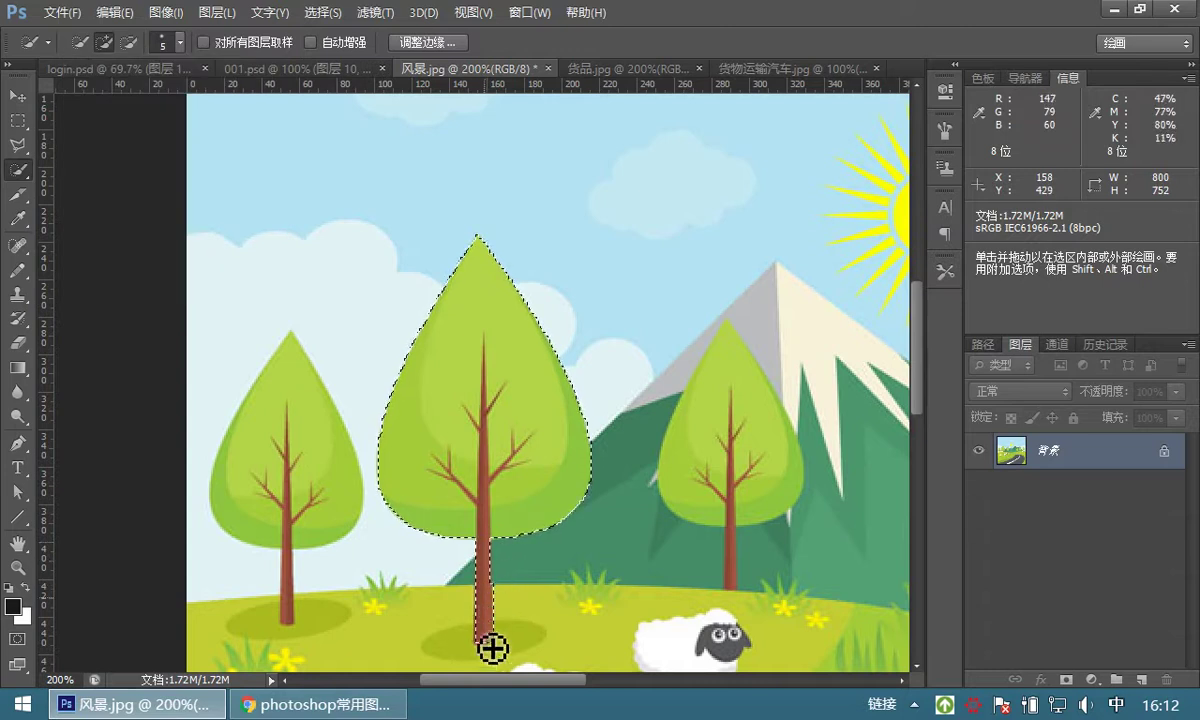
scroll(490, 552, "down", 3)
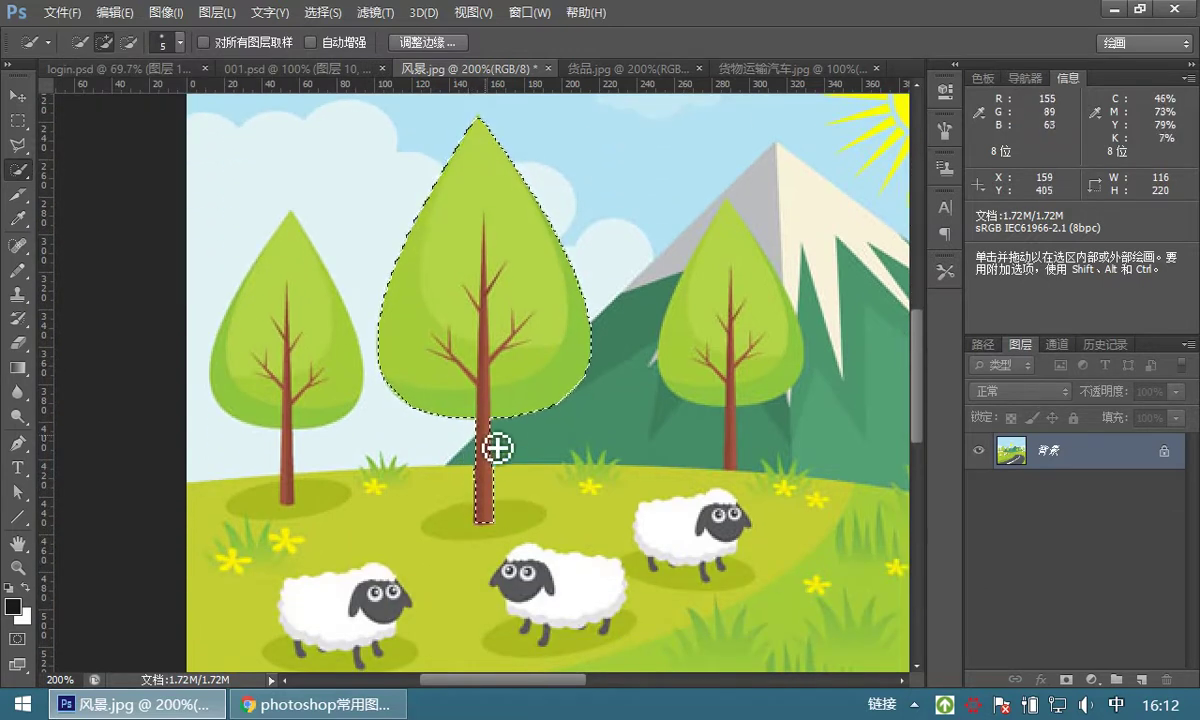
Clear the selection and reselect the middle tree's crown and trunk with the Quick Selection tool in add mode.
left_click(105, 42)
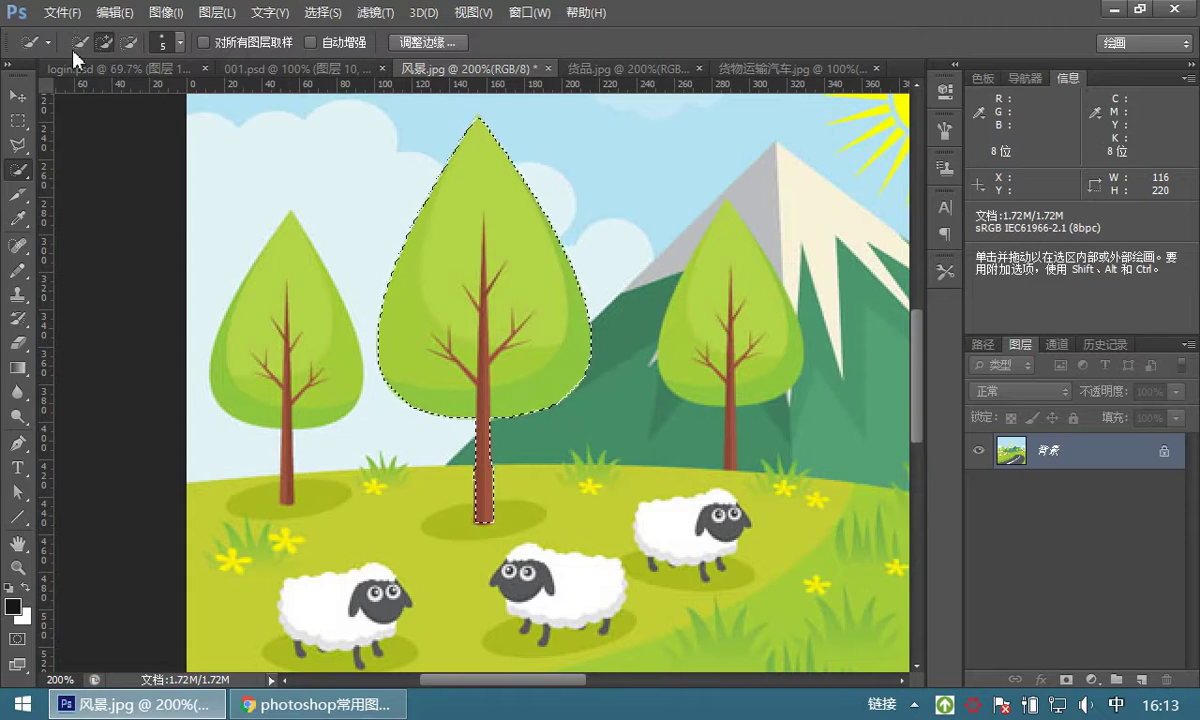
key("ctrl+d")
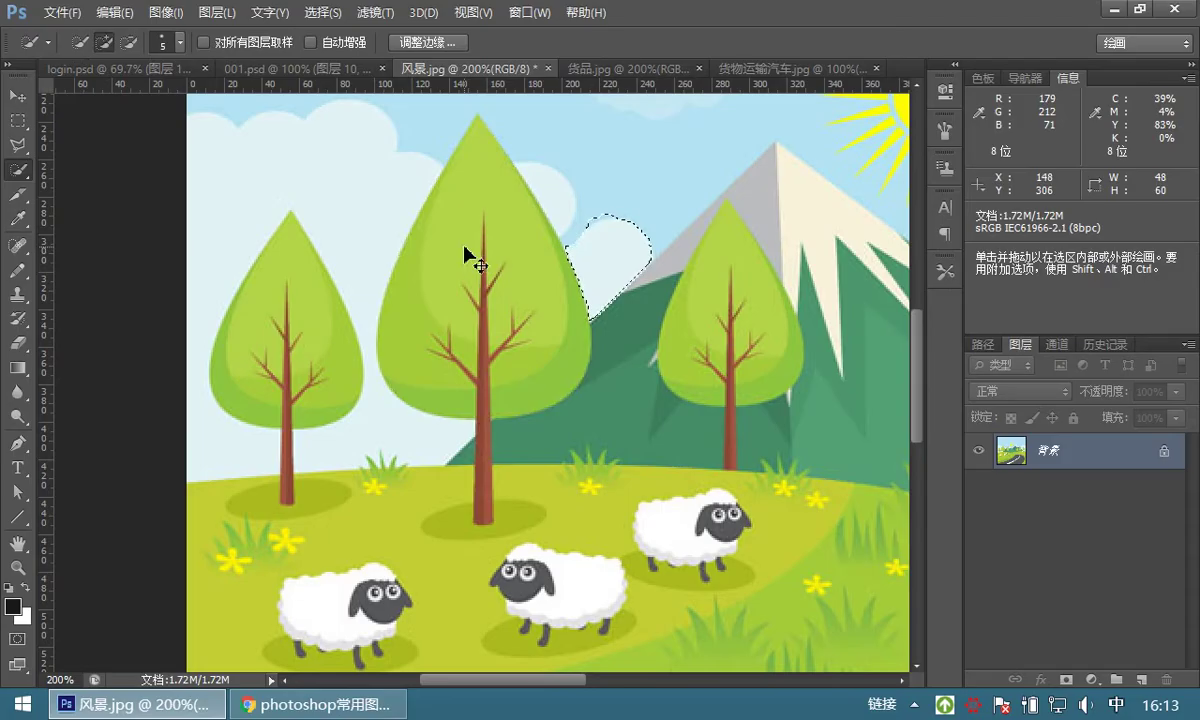
key("ctrl+d")
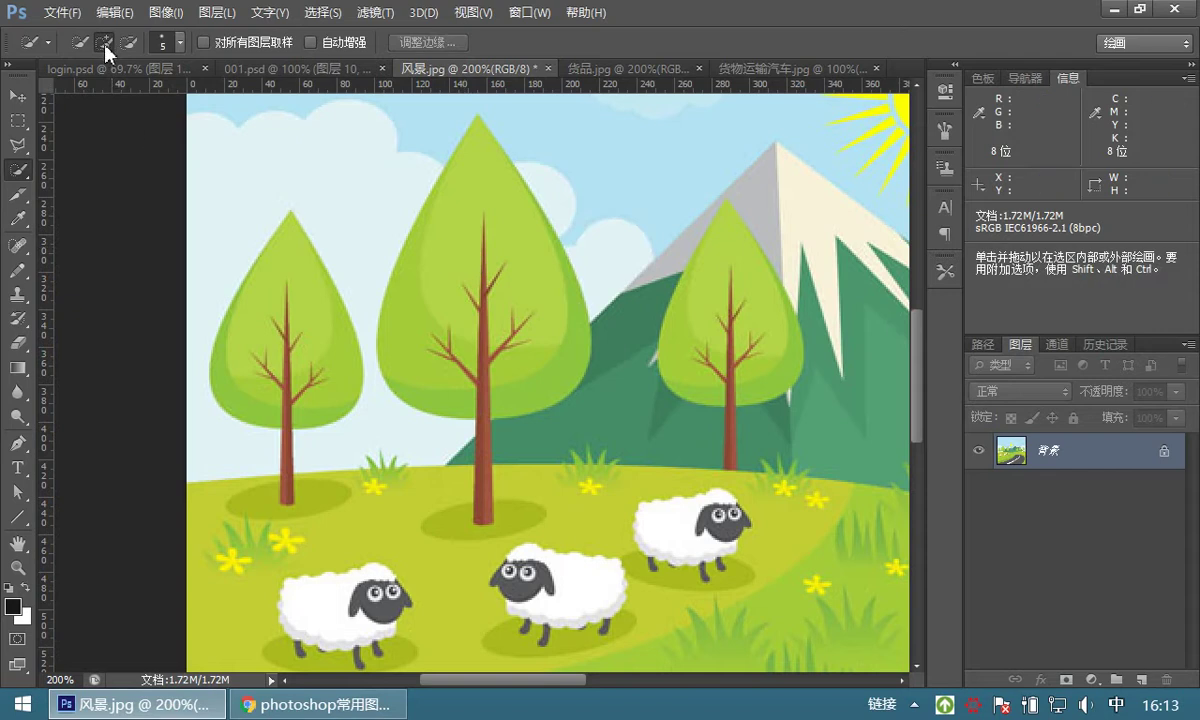
left_click_drag(477, 262, 461, 302)
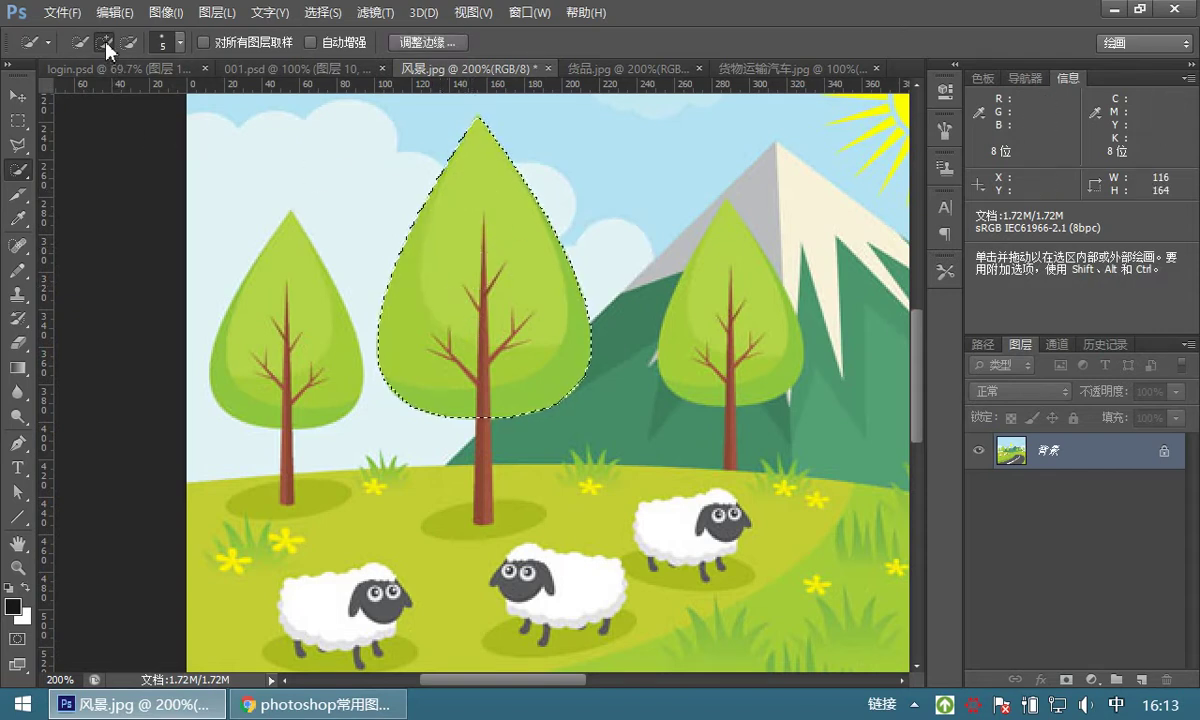
left_click_drag(496, 429, 500, 483)
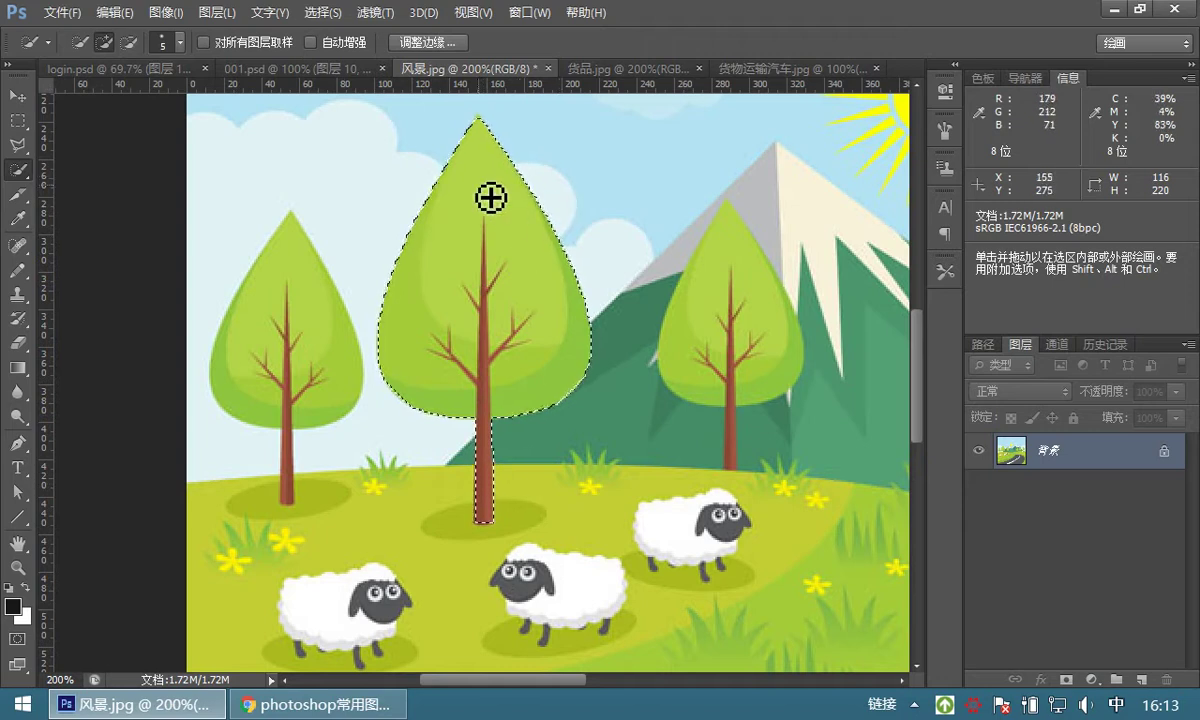
Activate the Polygonal Lasso tool and deselect the middle tree.
right_click(27, 174)
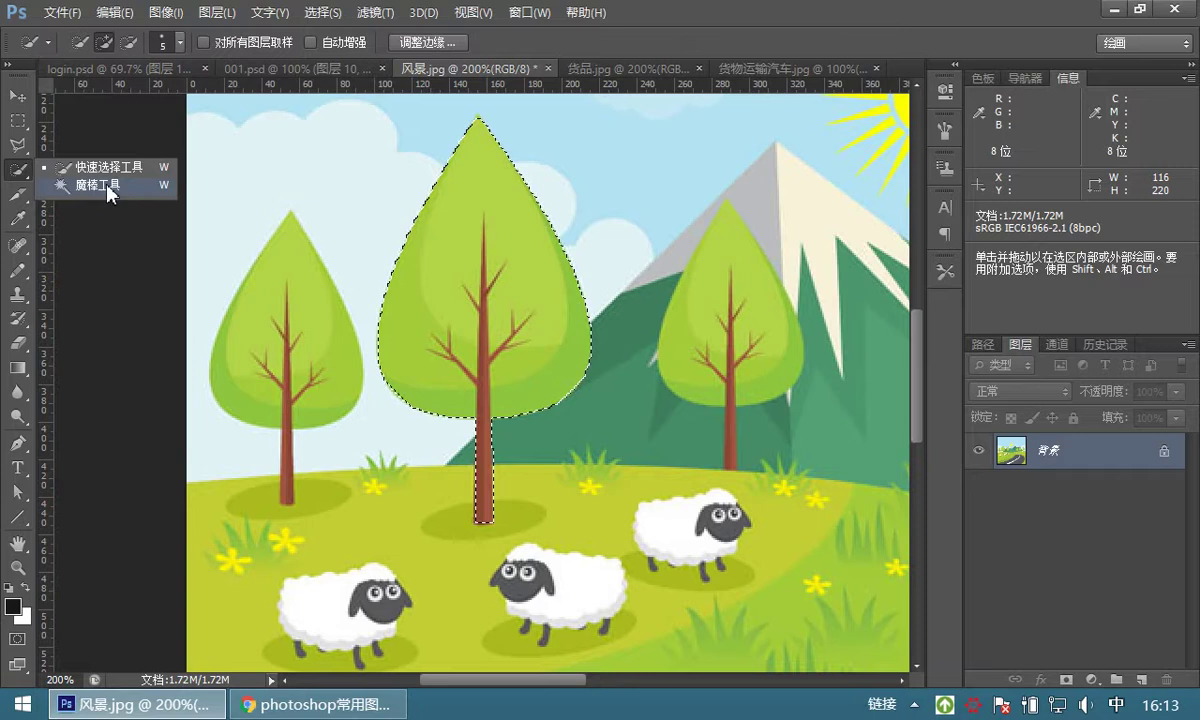
left_click(110, 191)
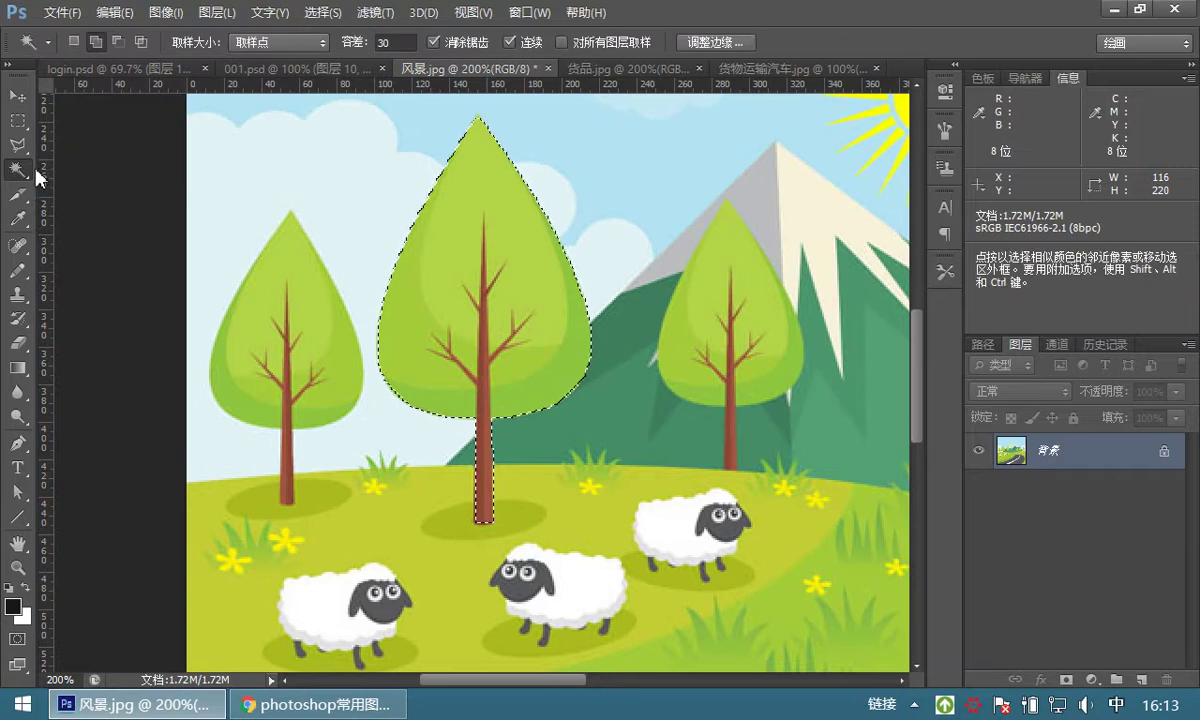
left_click(18, 145)
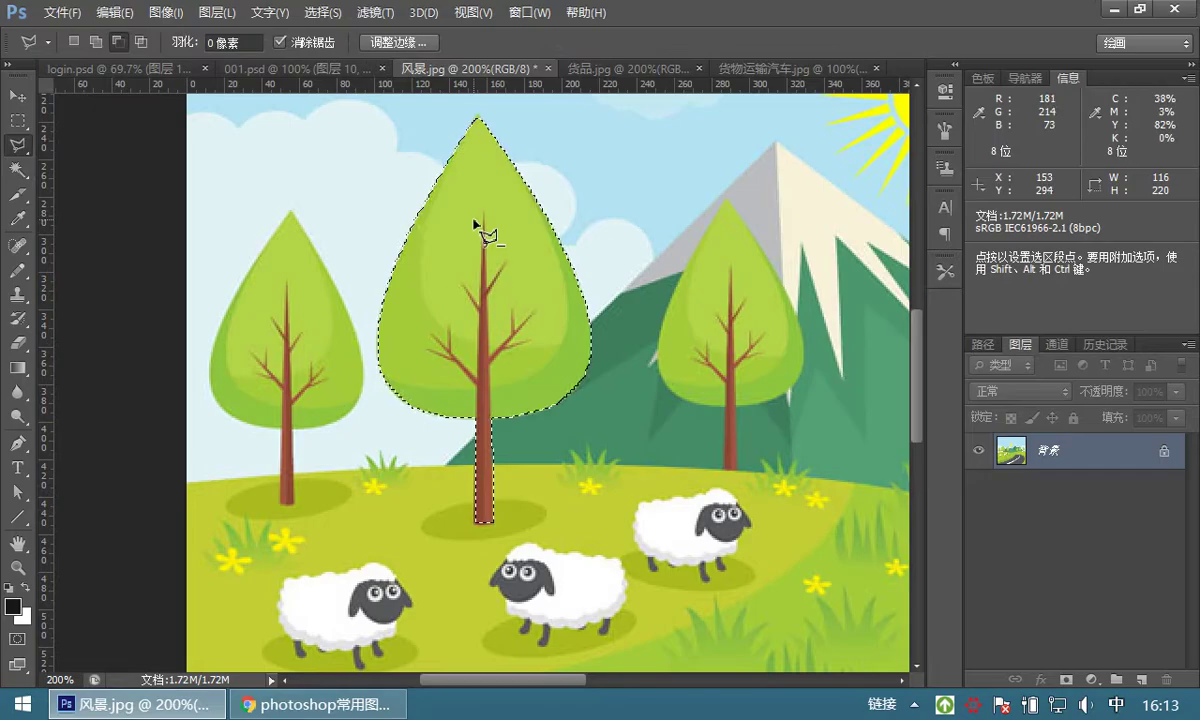
key("ctrl+d")
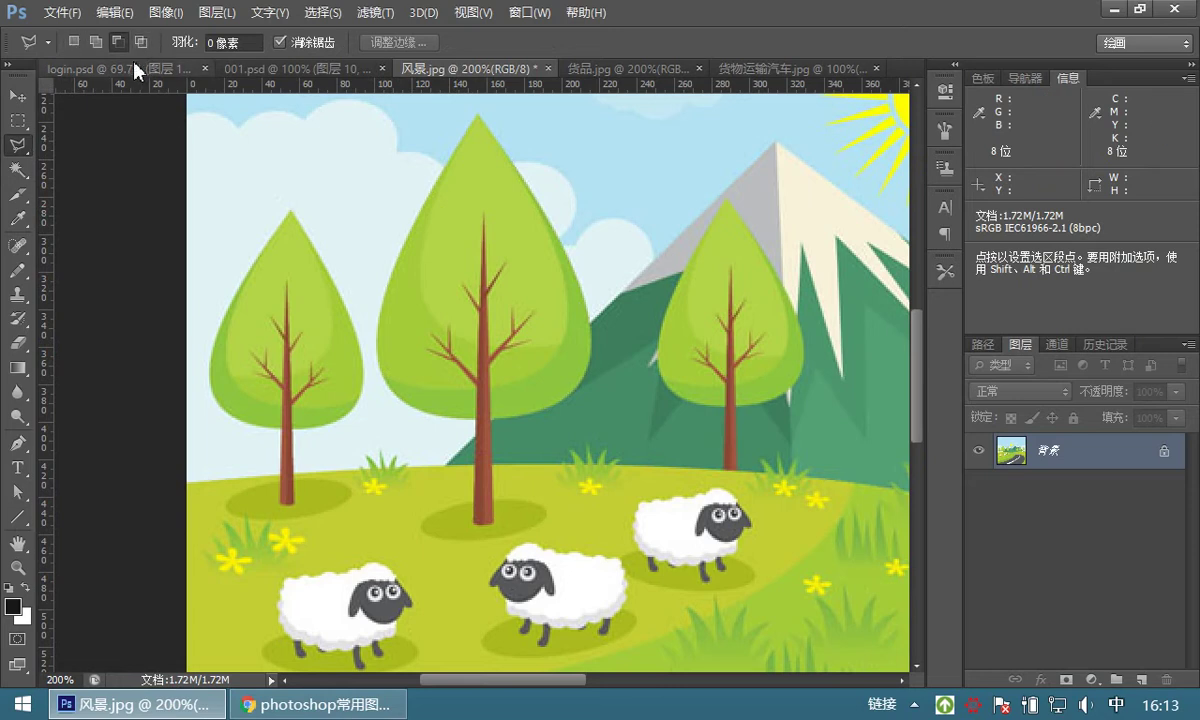
scroll(855, 312, "up", 2)
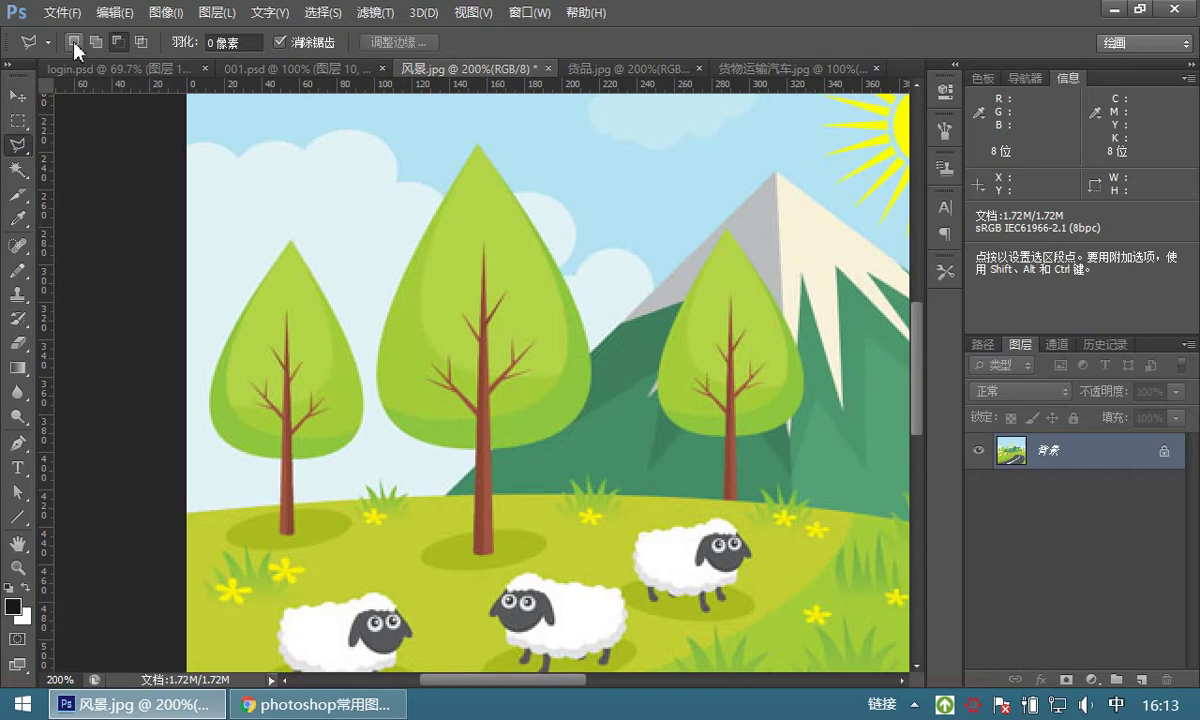
left_click(16, 121)
left_click(16, 149)
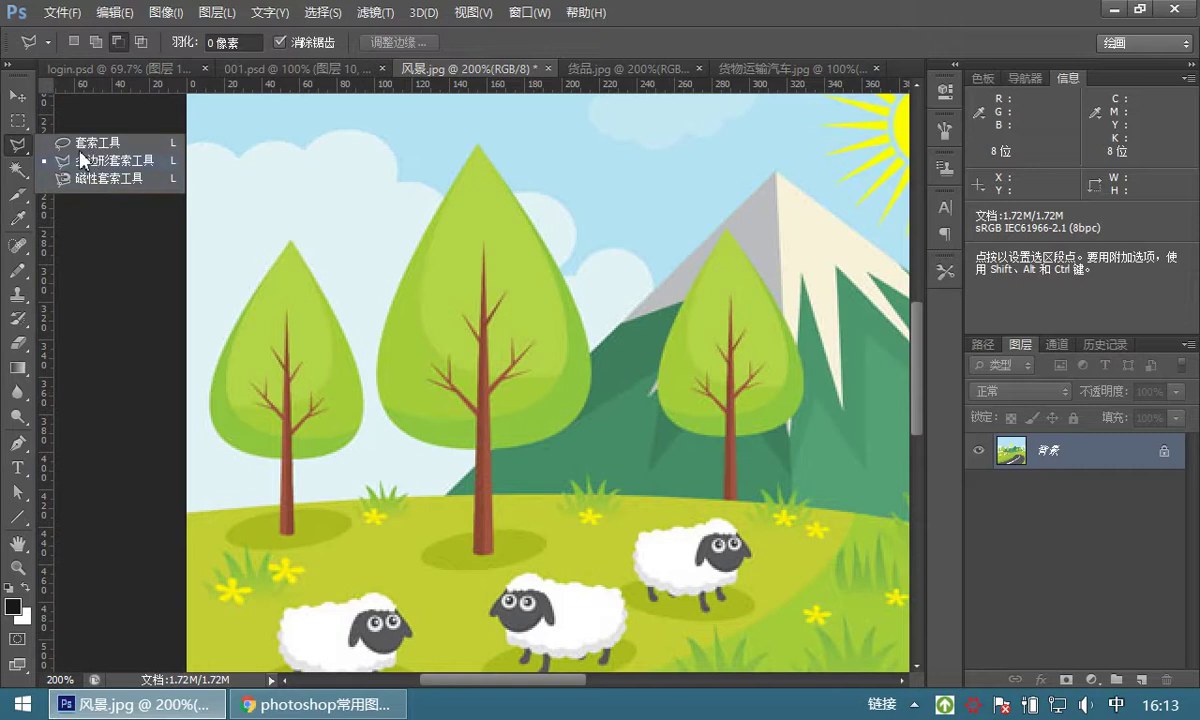
With the Rectangular Marquee, draw a selection about 87 by 66 px above the left tree, replacing it with one about 76 by 72 px beside the middle tree.
left_click(17, 173)
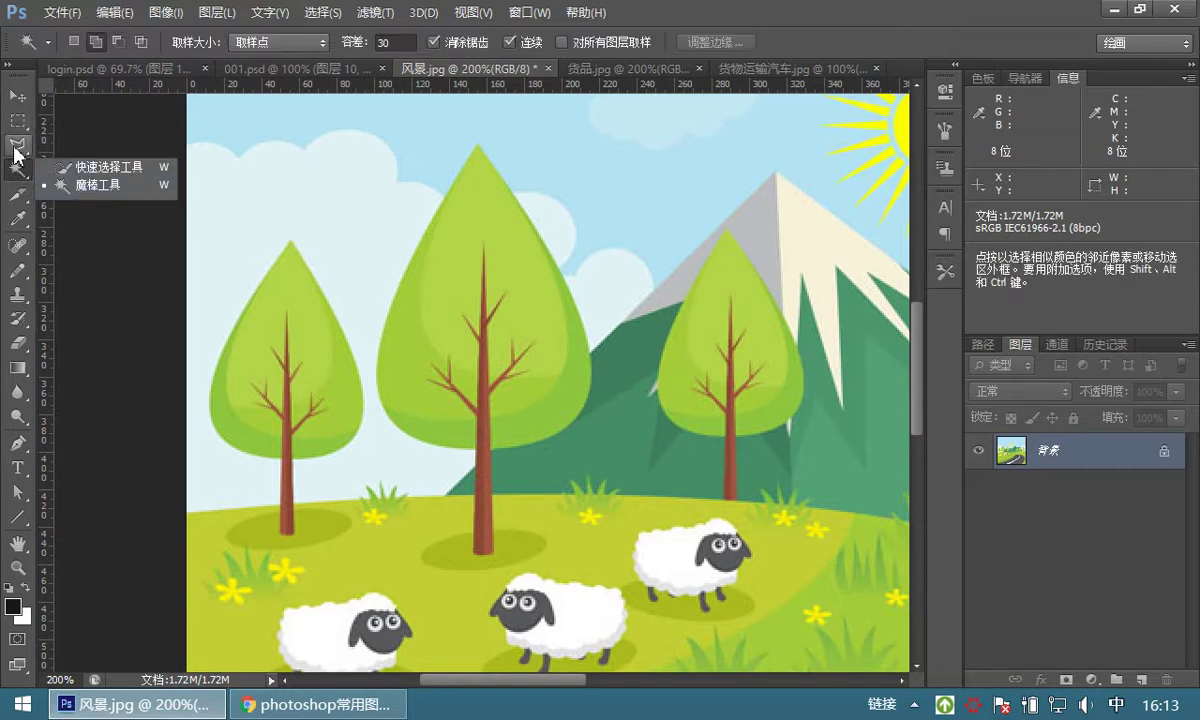
left_click(17, 121)
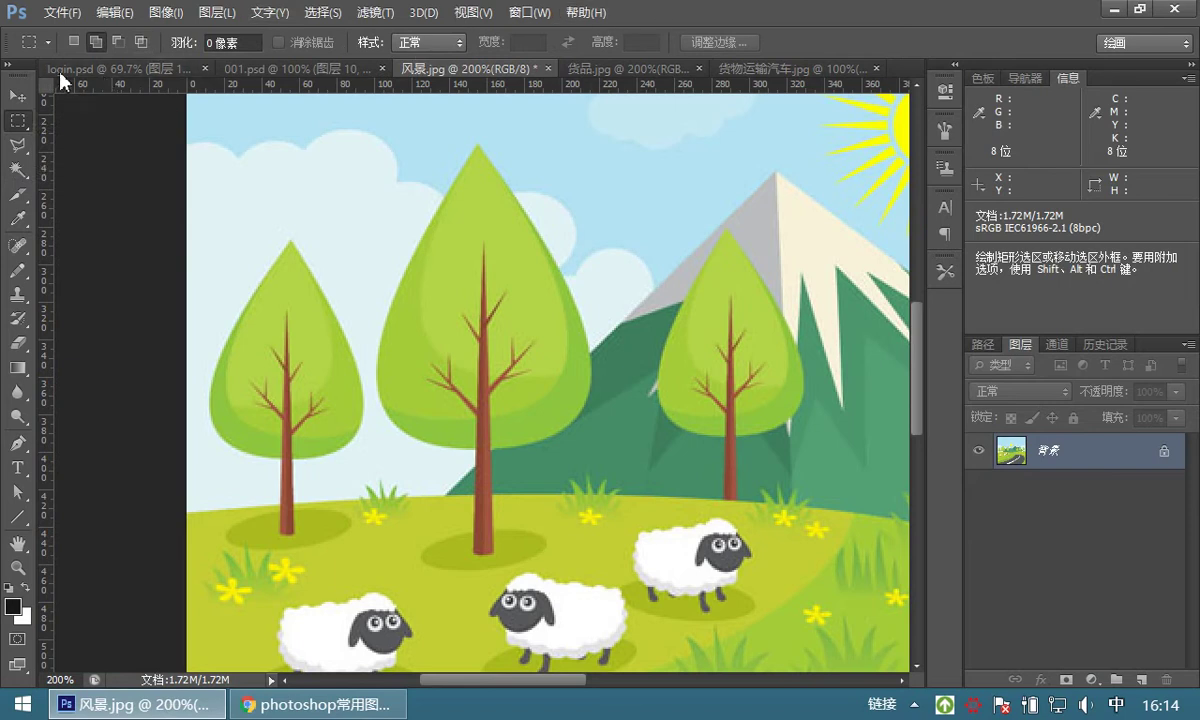
left_click(73, 41)
left_click_drag(287, 162, 448, 284)
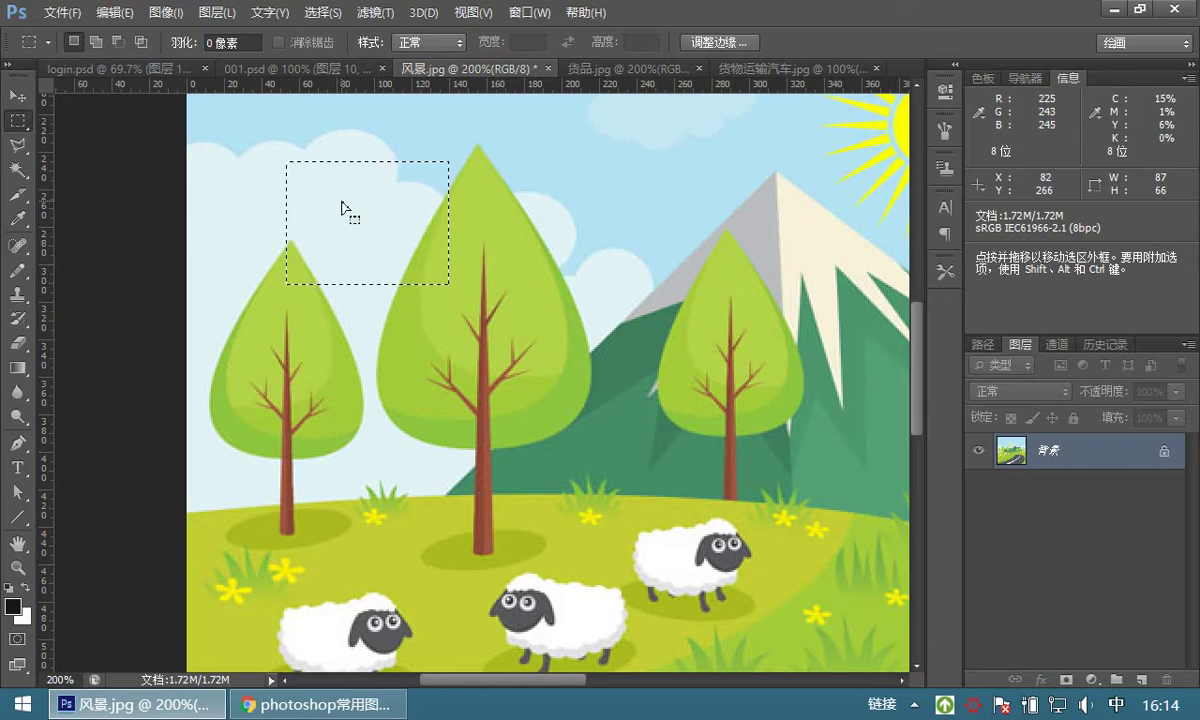
left_click_drag(503, 184, 646, 318)
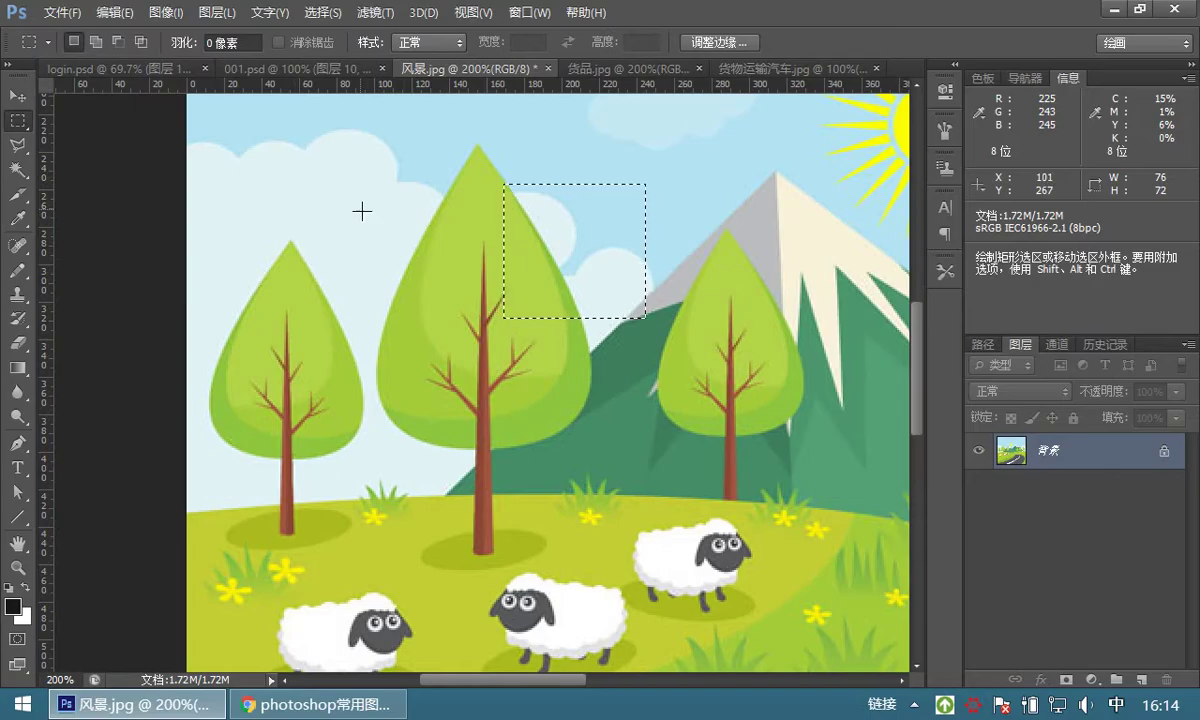
In add mode, extend the rectangular selection with one overlapping rectangle towards the right tree and another over the middle tree's lower crown.
left_click(98, 44)
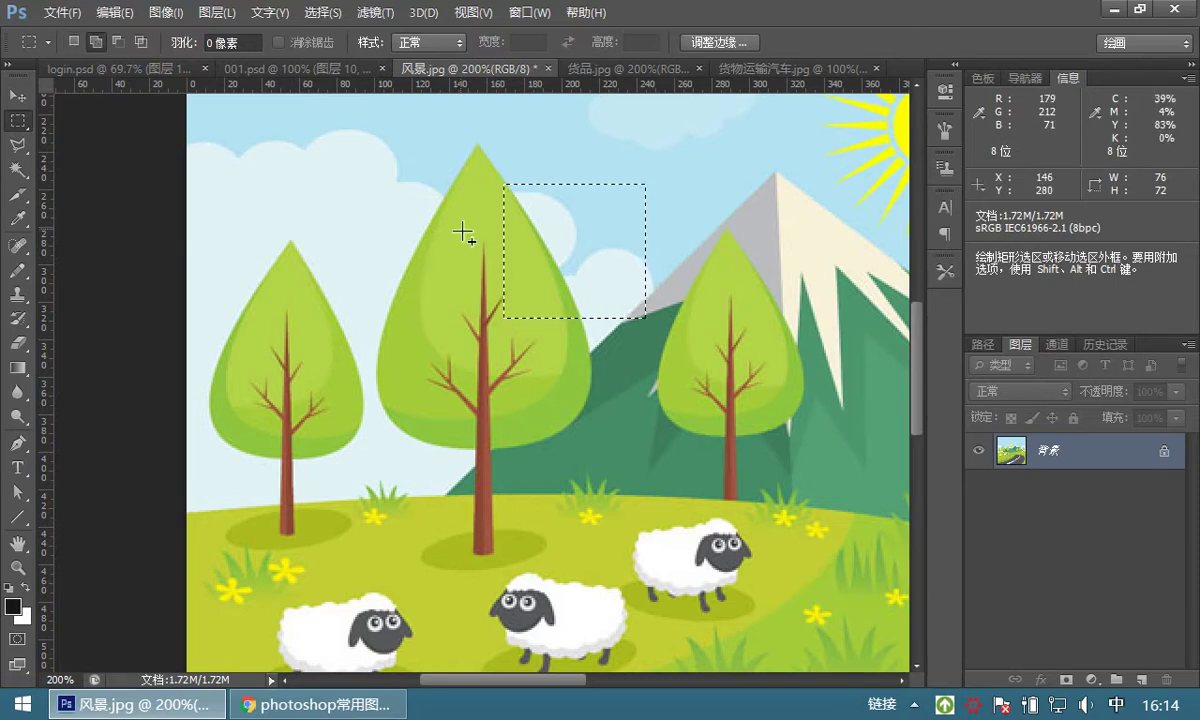
left_click_drag(577, 233, 711, 381)
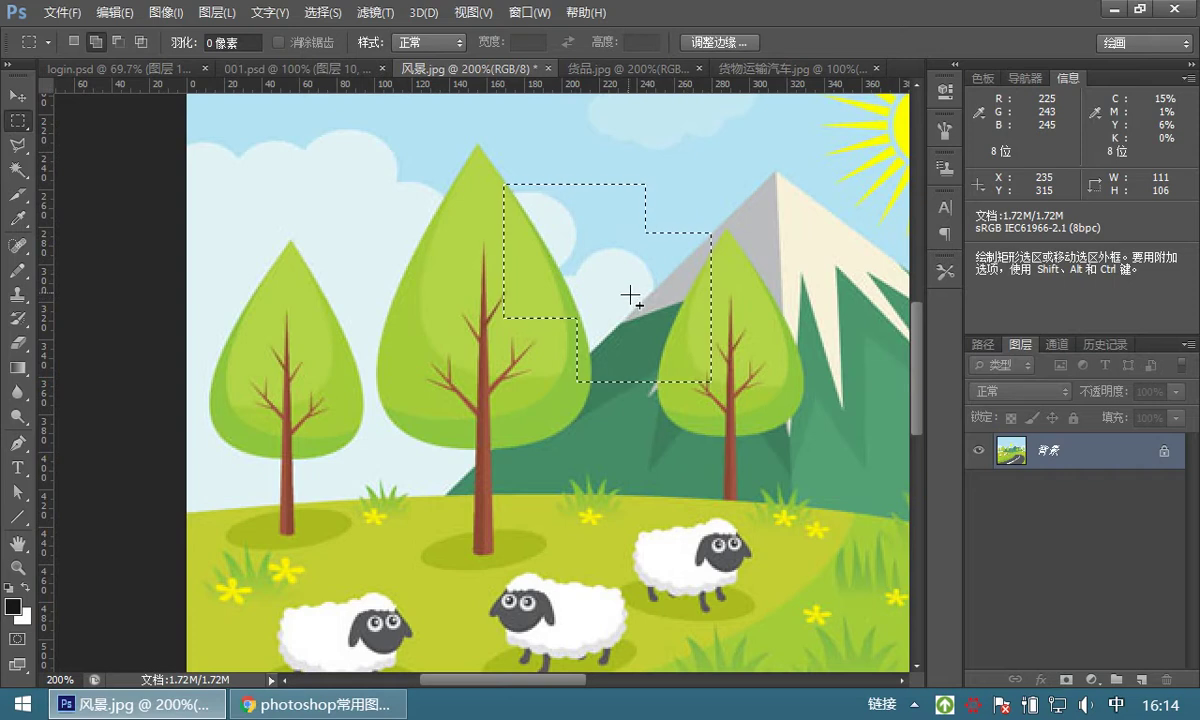
left_click_drag(476, 282, 620, 421)
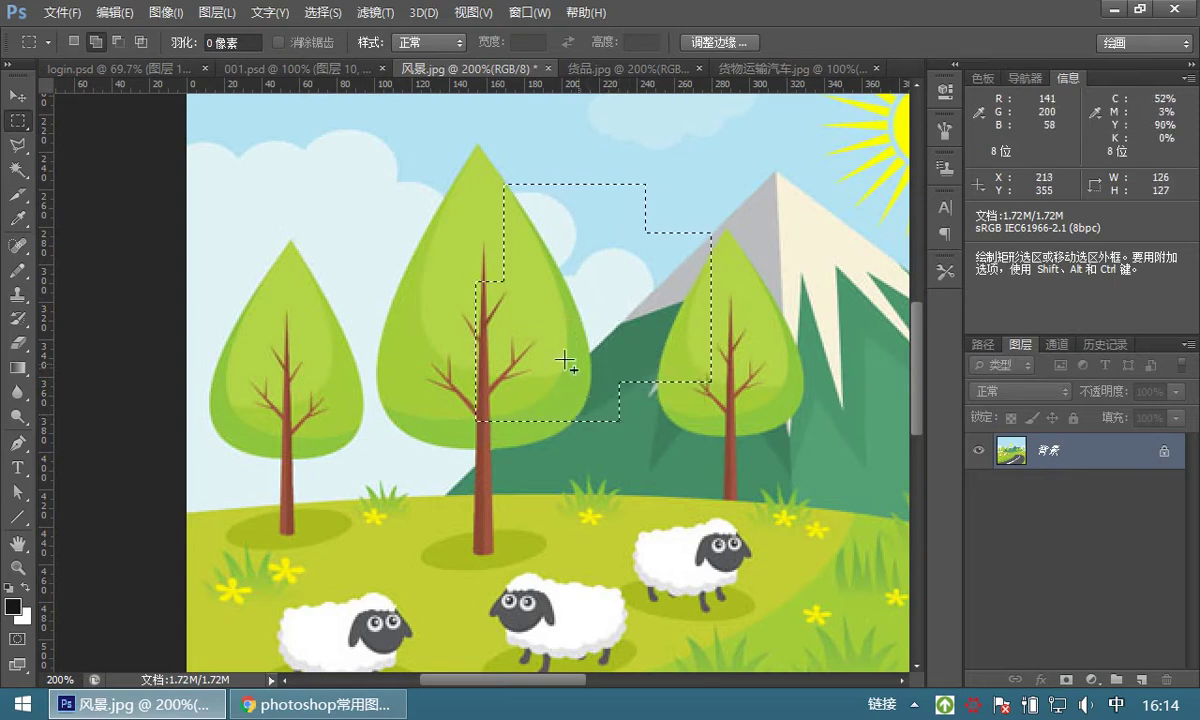
Switch to the Elliptical Marquee, draw a new ellipse about 102 by 36 px beside the middle tree's tip, and undo it.
left_click(20, 150)
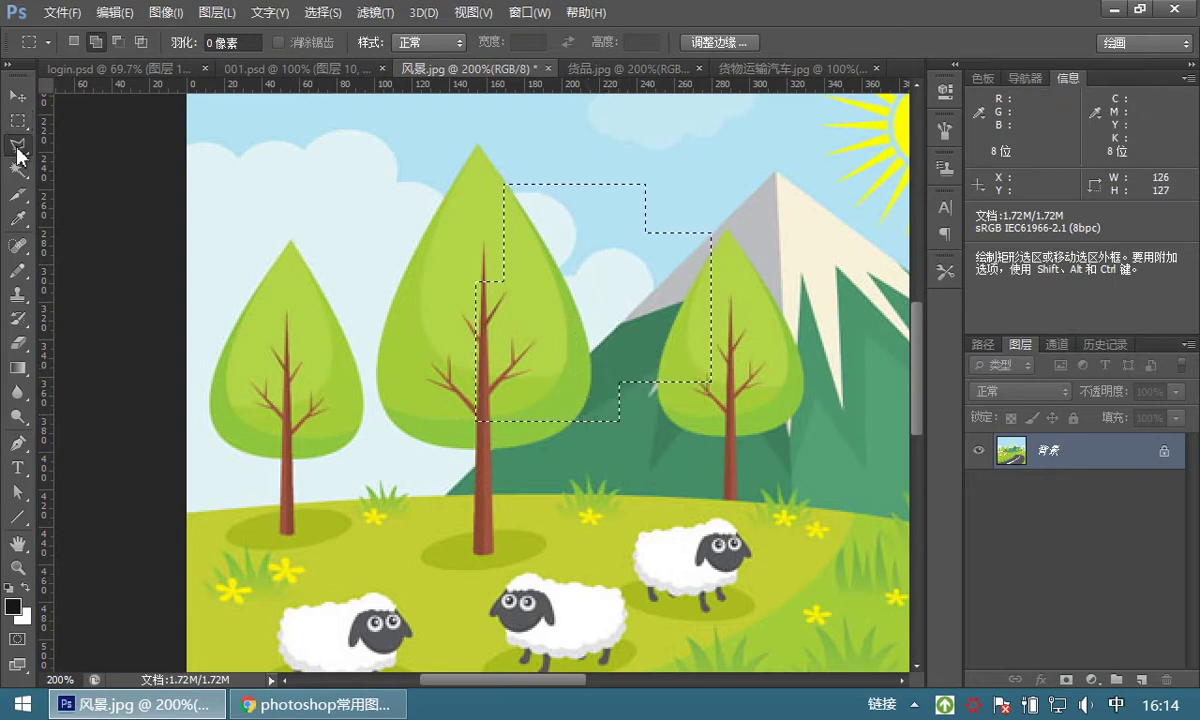
left_click(18, 121)
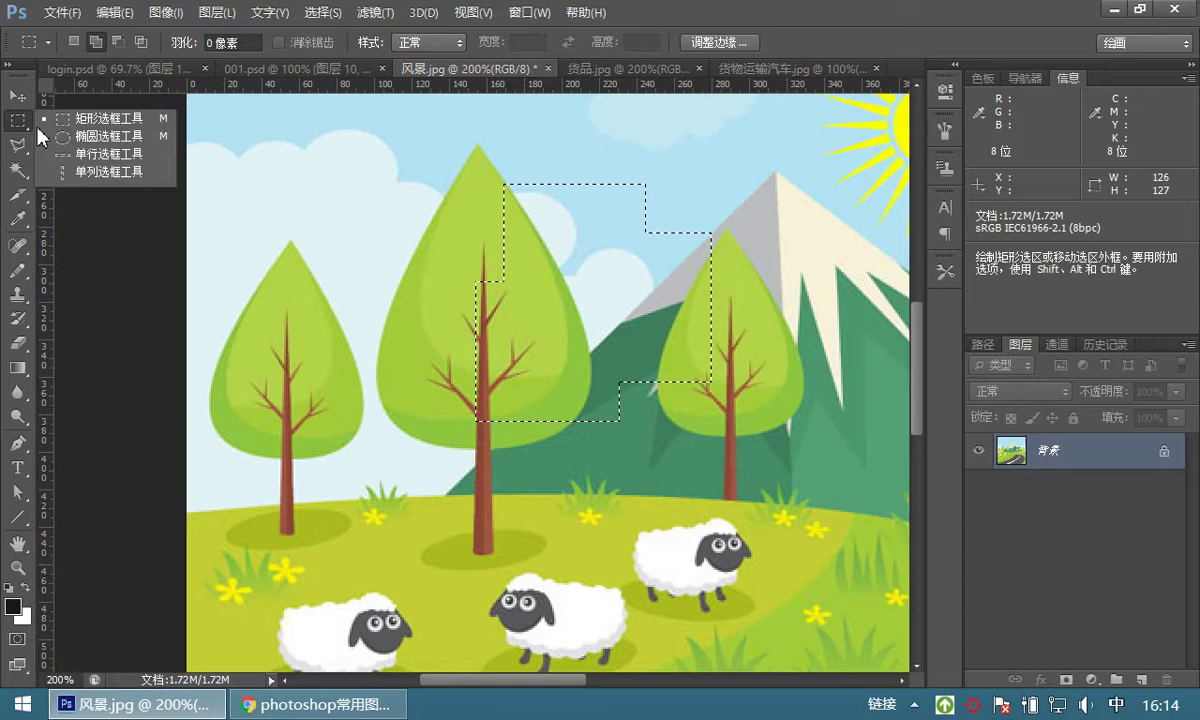
left_click(68, 131)
left_click_drag(480, 149, 668, 214)
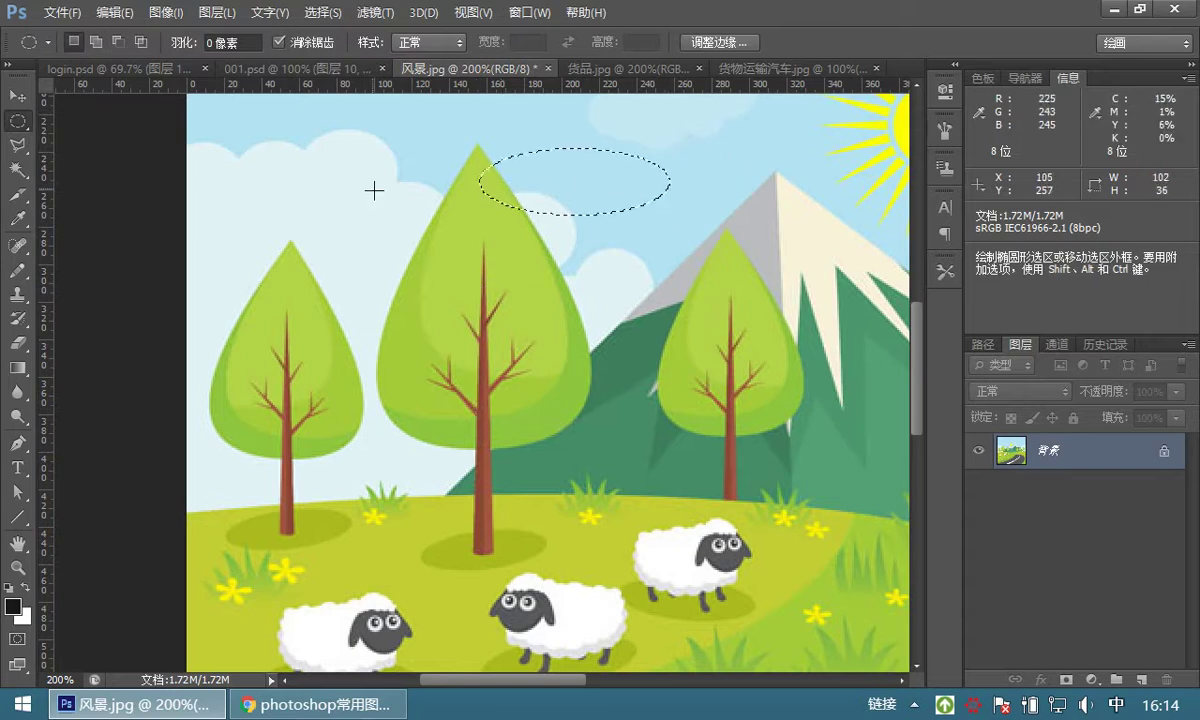
key("ctrl+z")
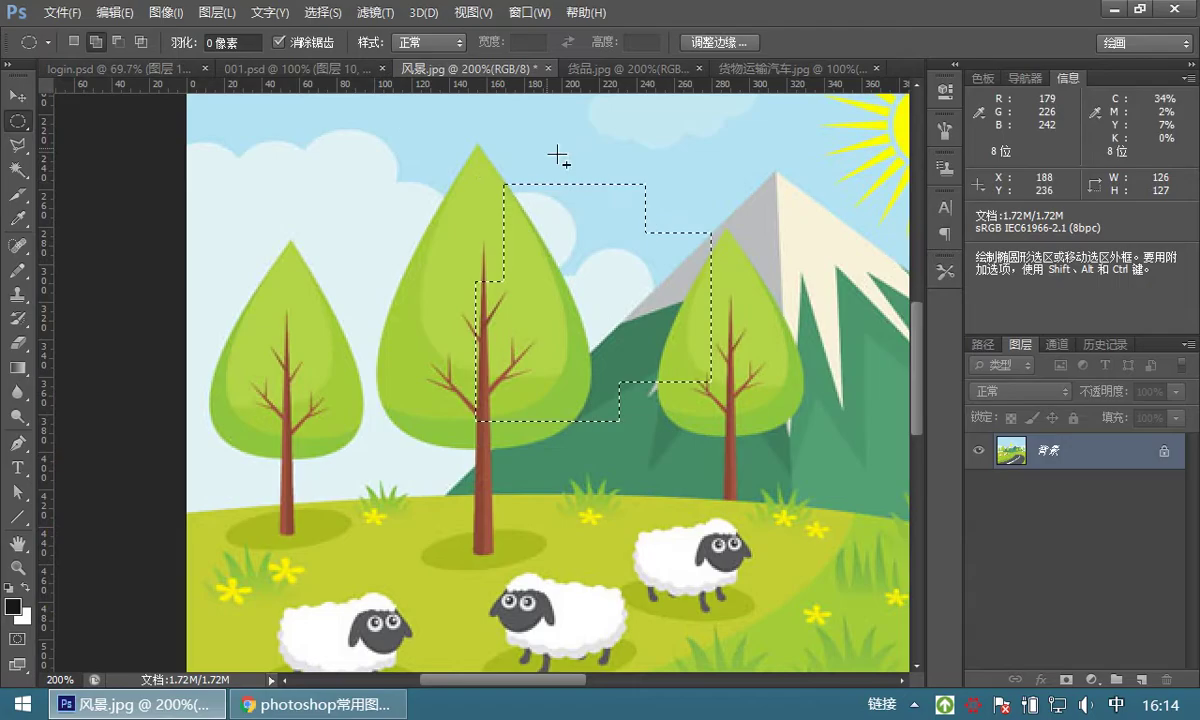
Add three ellipses to the stepped selection, above it, over the right tree and over the middle tree's crown, and clear the selection.
left_click_drag(478, 132, 680, 199)
left_click_drag(782, 196, 694, 404)
left_click_drag(395, 236, 487, 458)
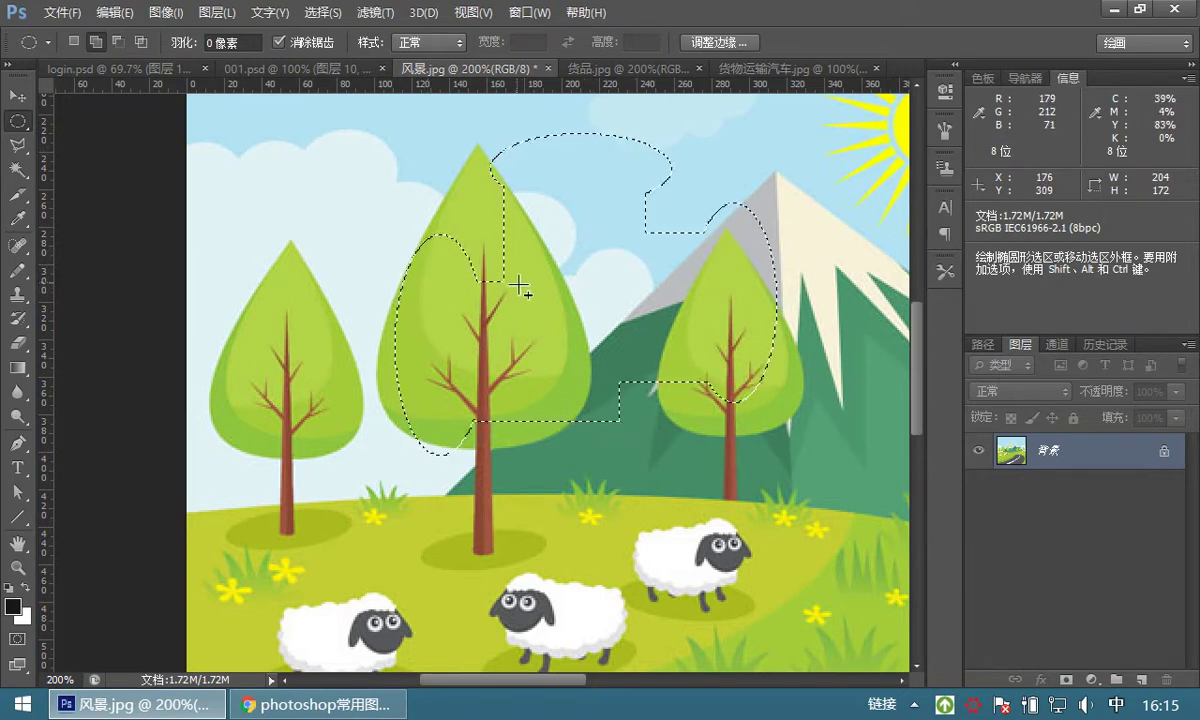
key("ctrl+d")
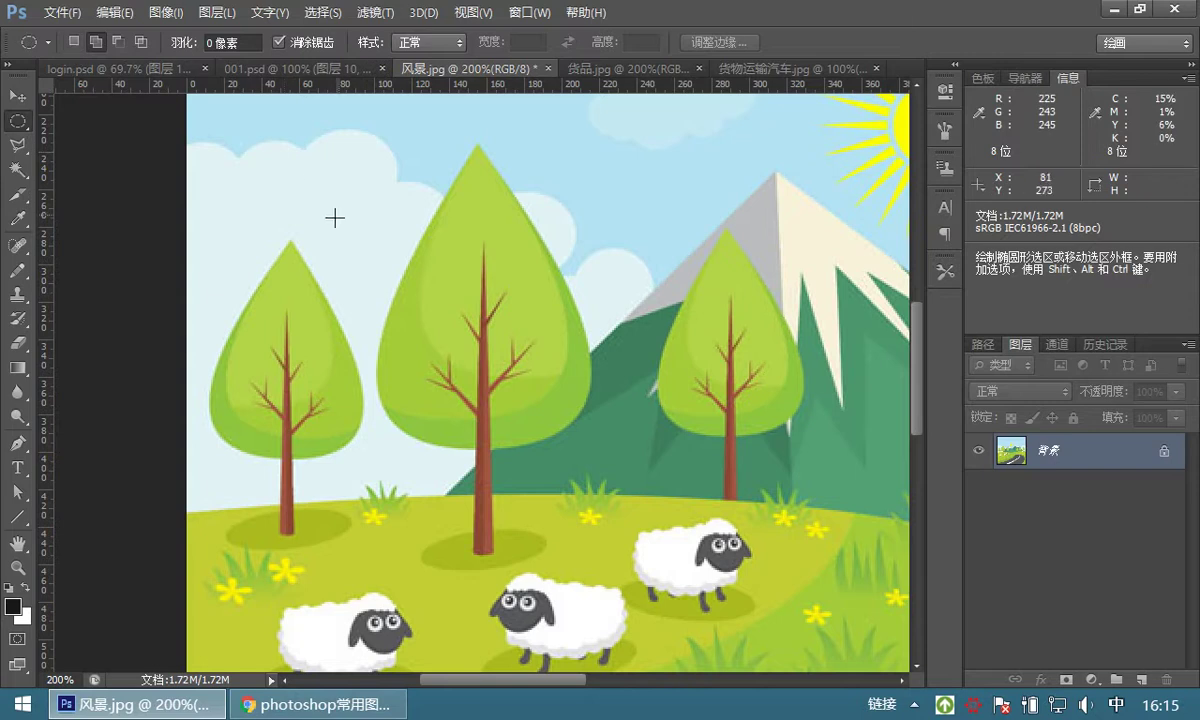
Select a circle about 172 by 173 px around the middle tree, subtract a larger ellipse to leave a crescent, and deselect it.
left_click_drag(285, 170, 598, 480)
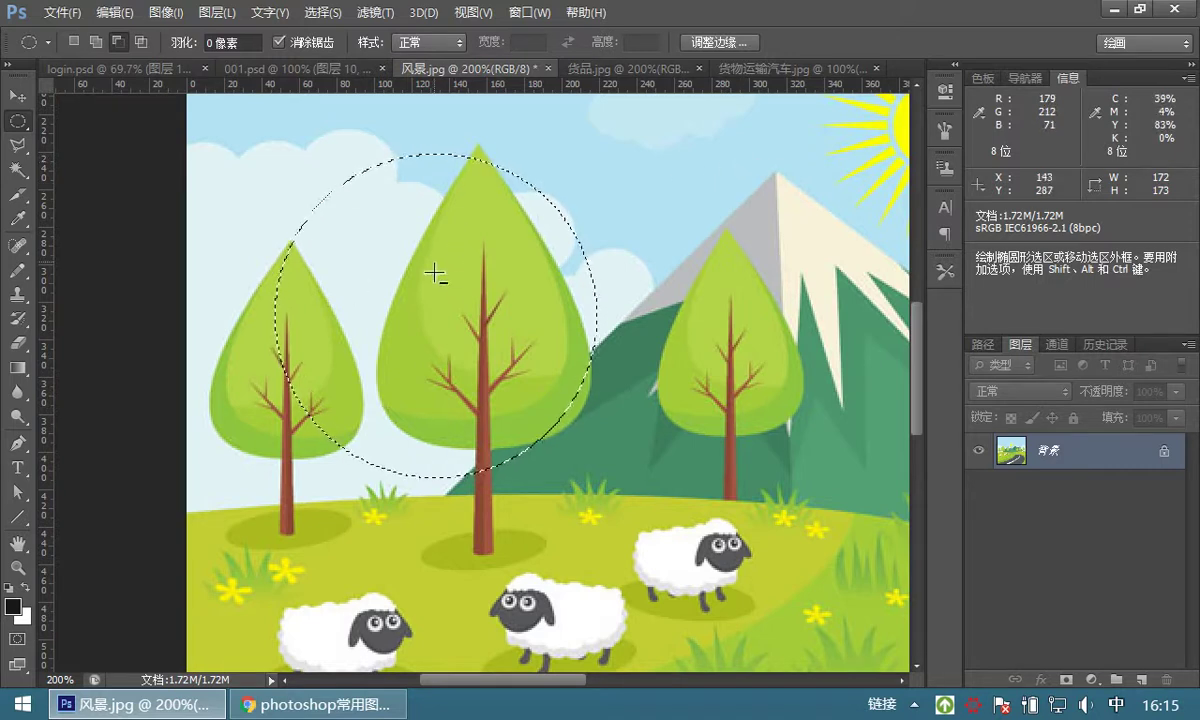
left_click_drag(768, 138, 336, 488)
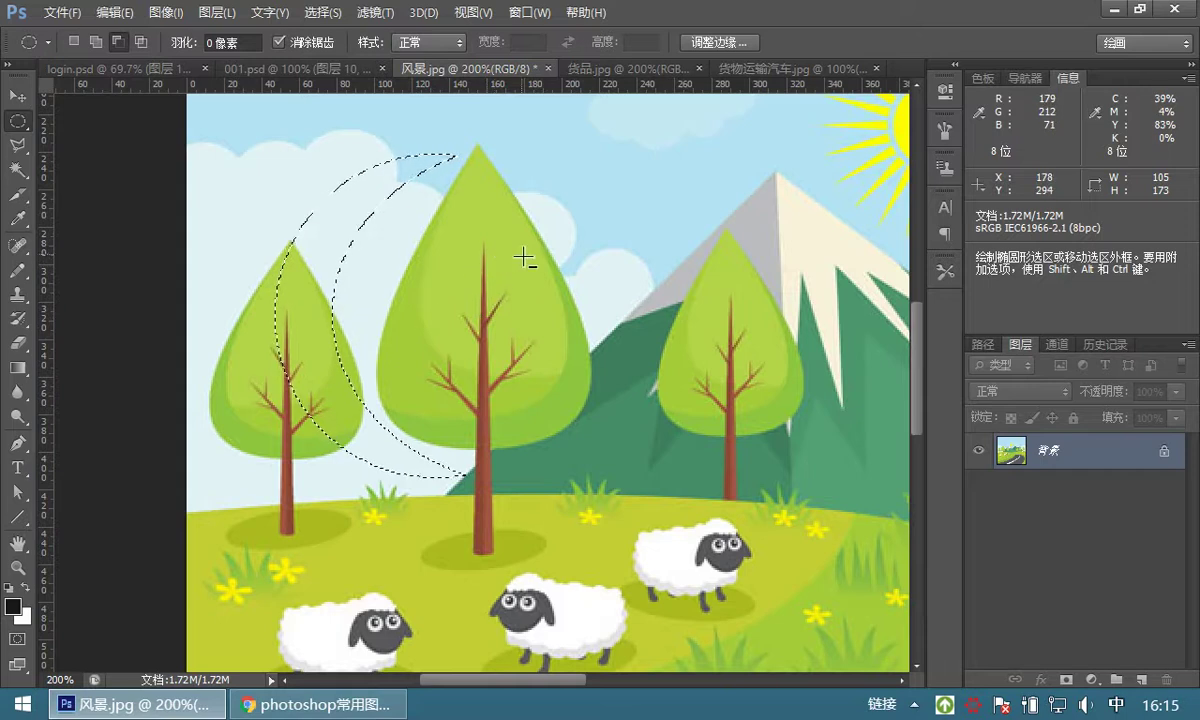
key("ctrl+d")
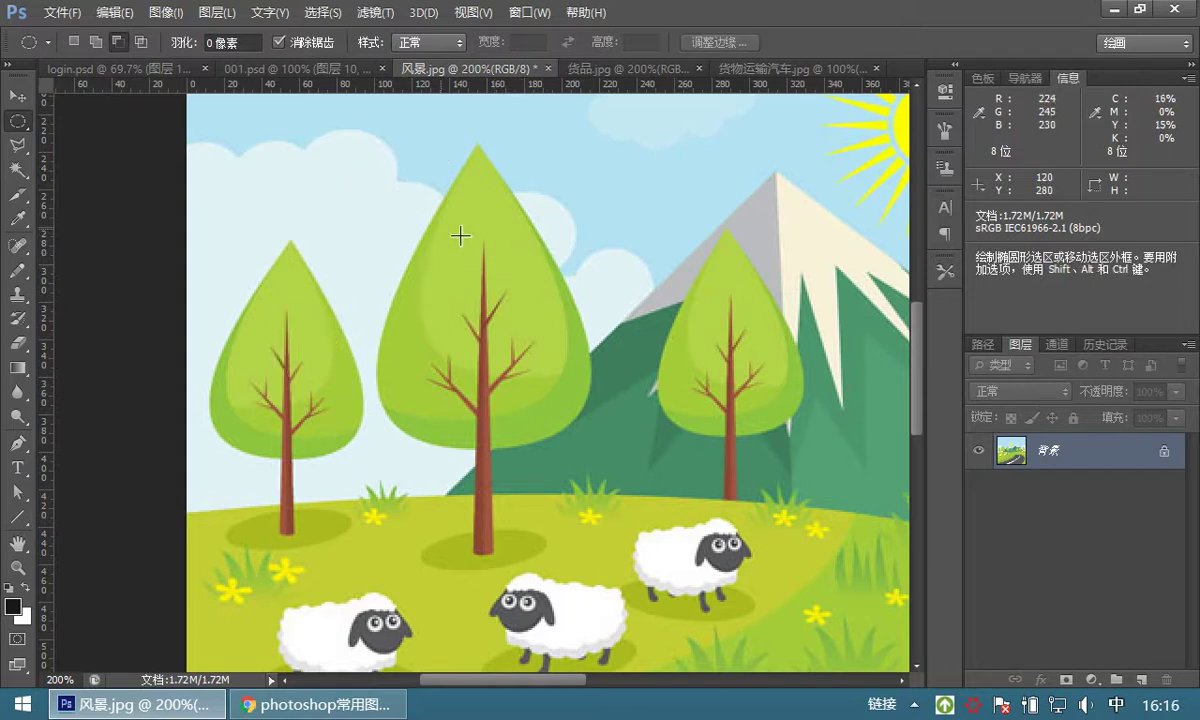
Select a circle around the middle tree, subtract a smaller ellipse from its right edge, and deselect the result.
left_click_drag(319, 176, 640, 503)
left_click_drag(708, 348, 581, 436)
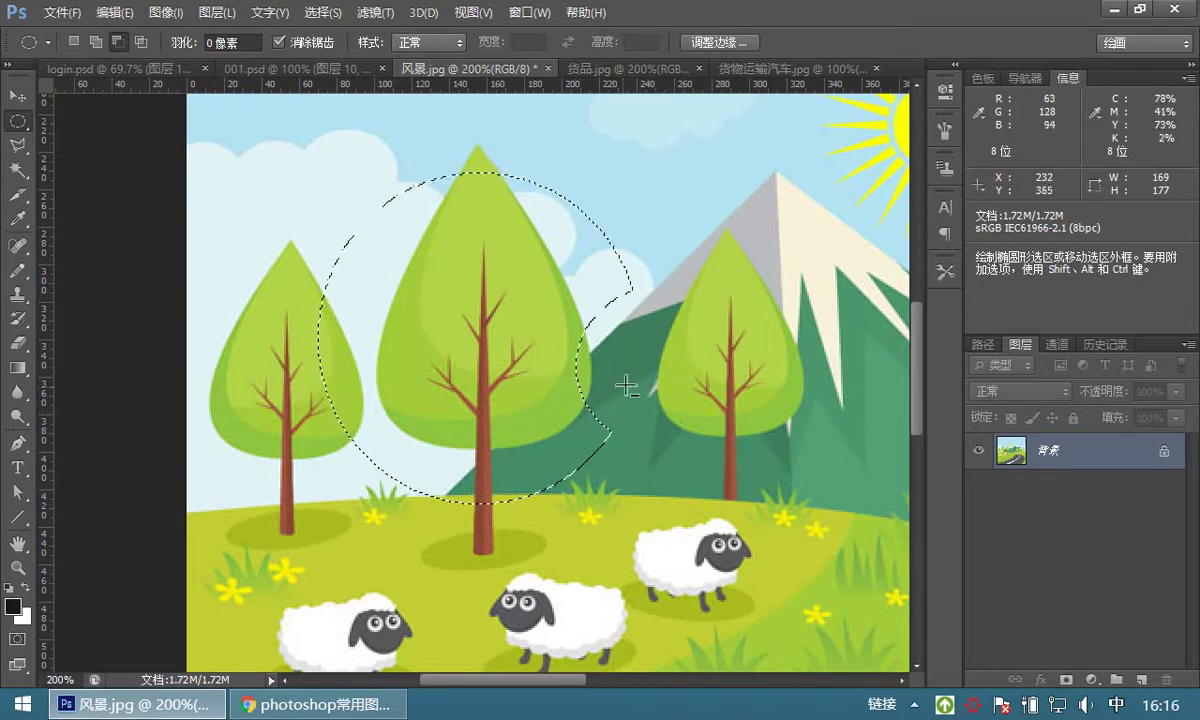
key("ctrl+d")
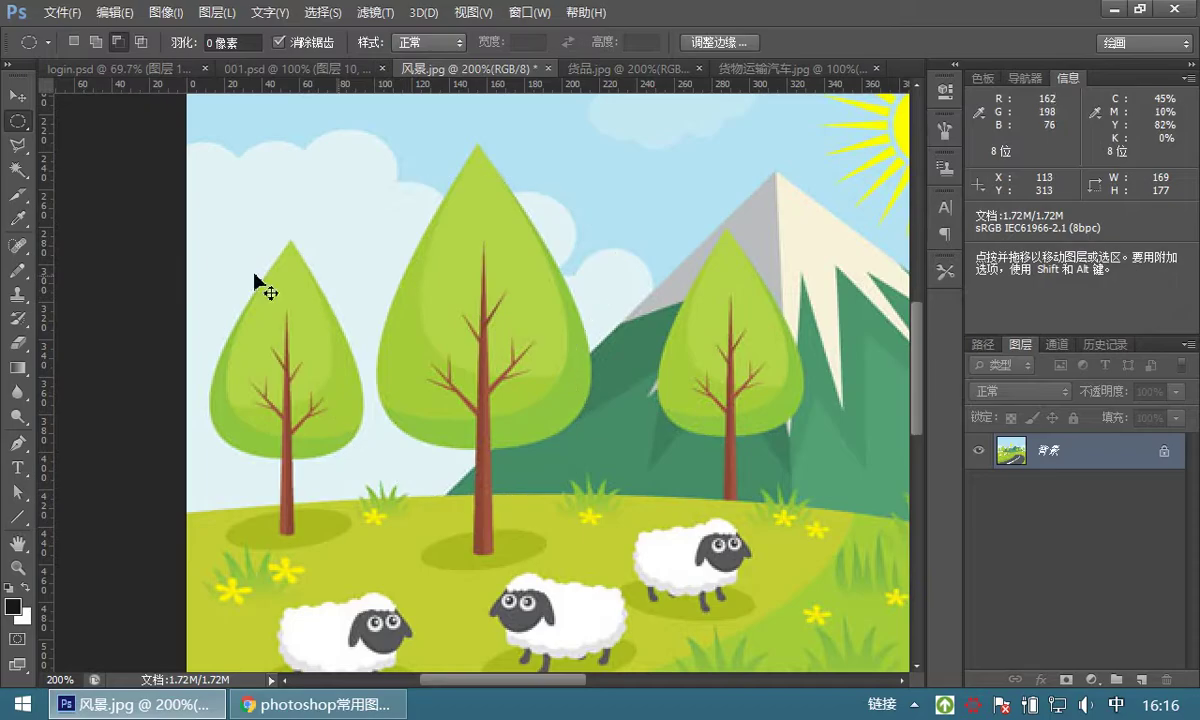
Draw a rectangular selection about 135 by 145 px around the middle tree's crown and set the selection mode to subtract.
left_click(81, 124)
left_click_drag(382, 175, 638, 450)
left_click(118, 43)
Subtract an ellipse from the left and right sides of the rectangular selection with the Elliptical Marquee, and clear the selection.
right_click(22, 130)
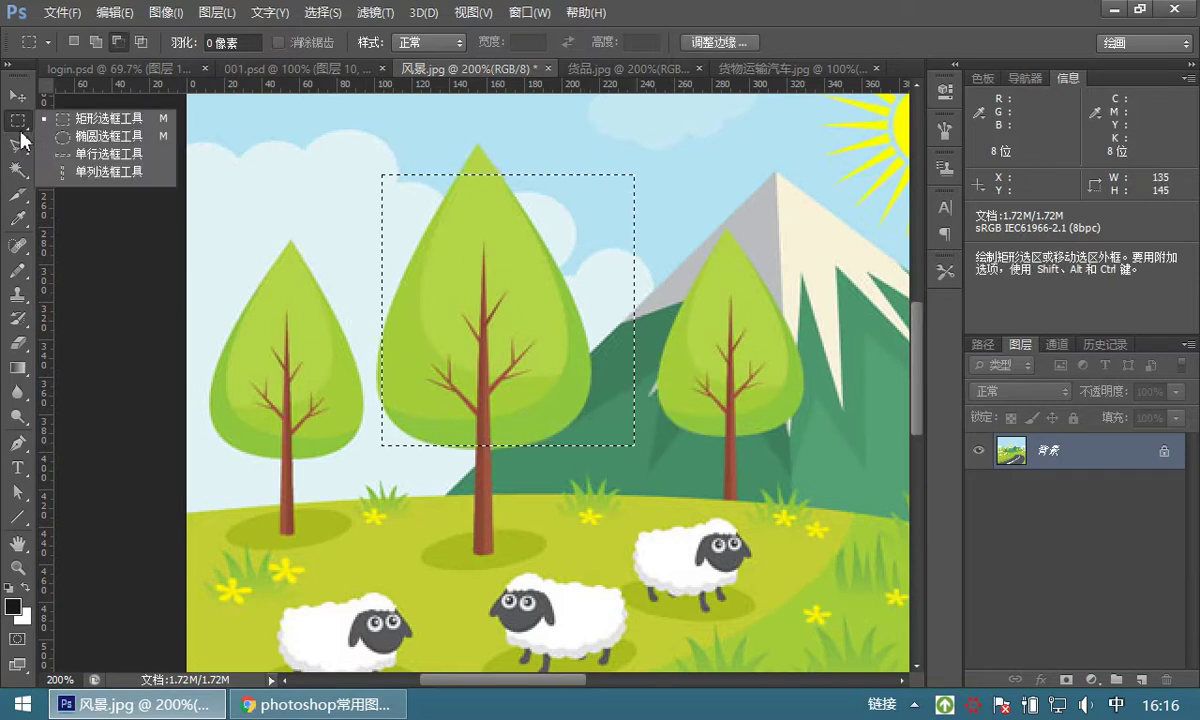
left_click(60, 131)
left_click_drag(276, 181, 510, 415)
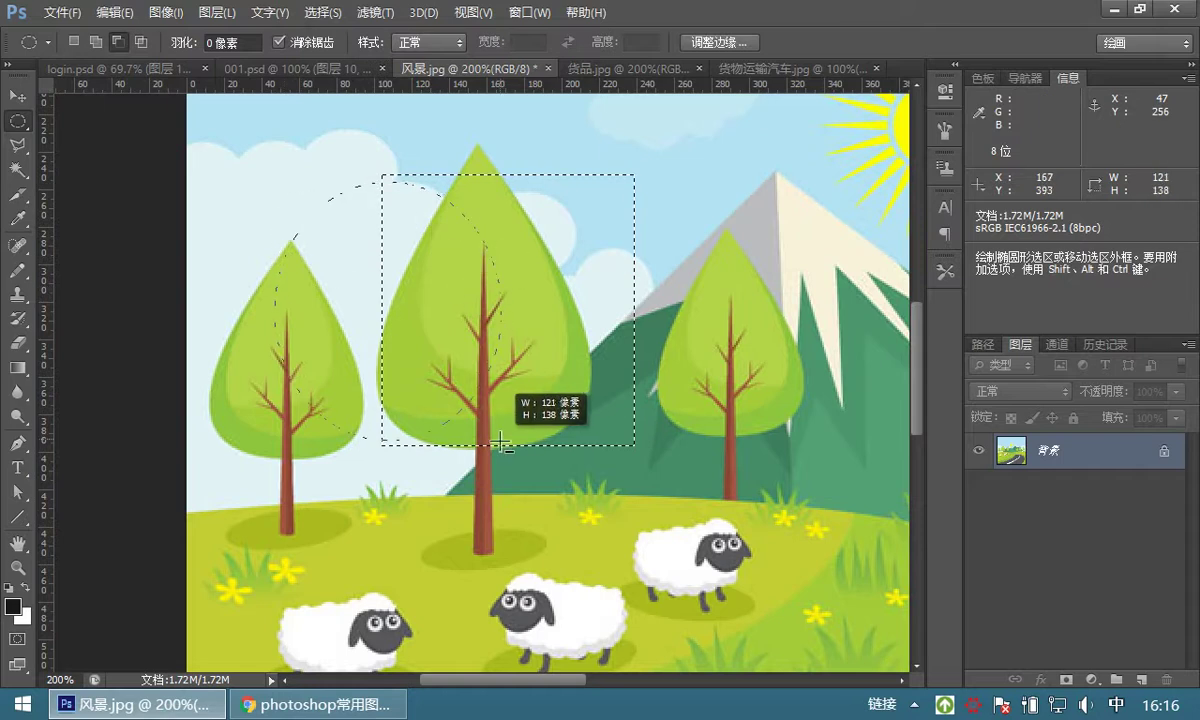
left_click_drag(492, 447, 492, 447)
left_click_drag(815, 170, 533, 458)
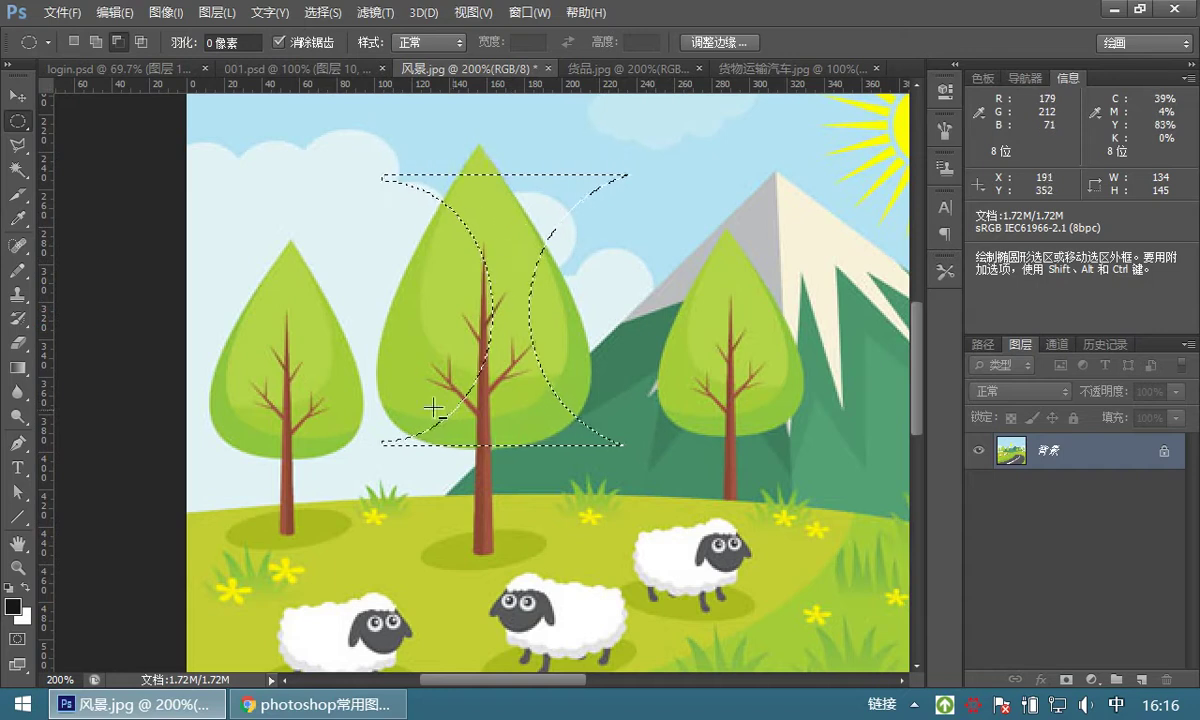
key("ctrl+d")
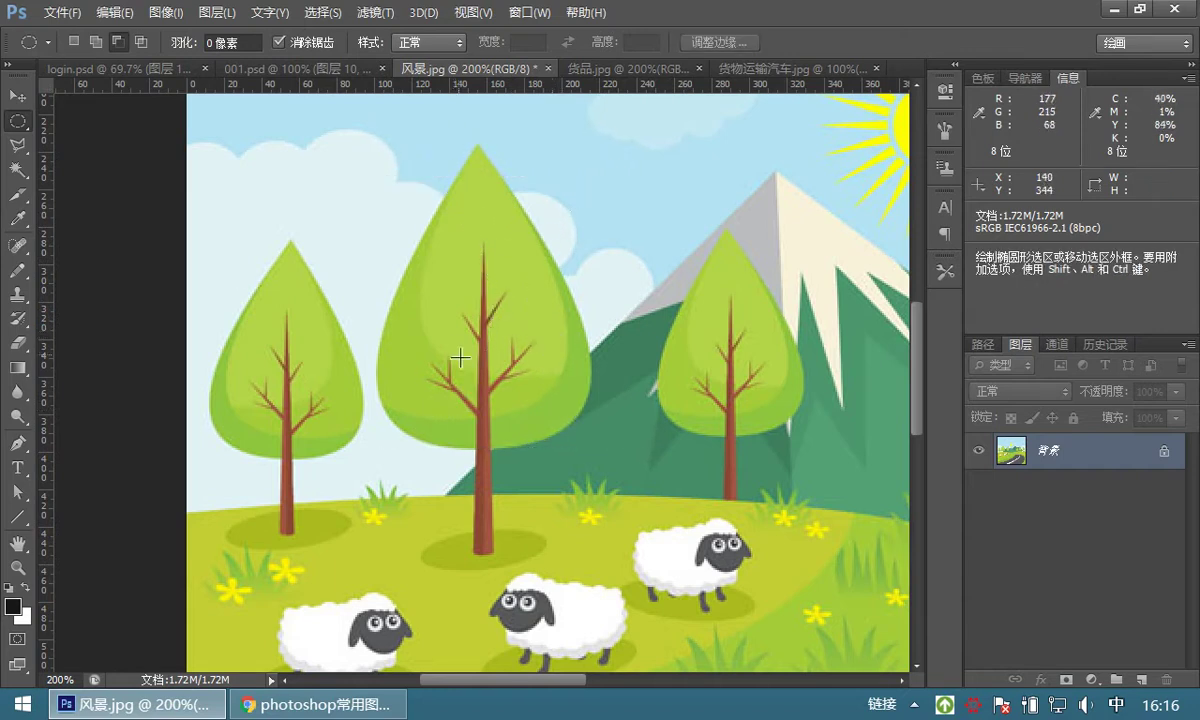
Set the Elliptical Marquee to intersect mode and draw an ellipse about 225 by 89 px across the middle tree.
left_click(140, 46)
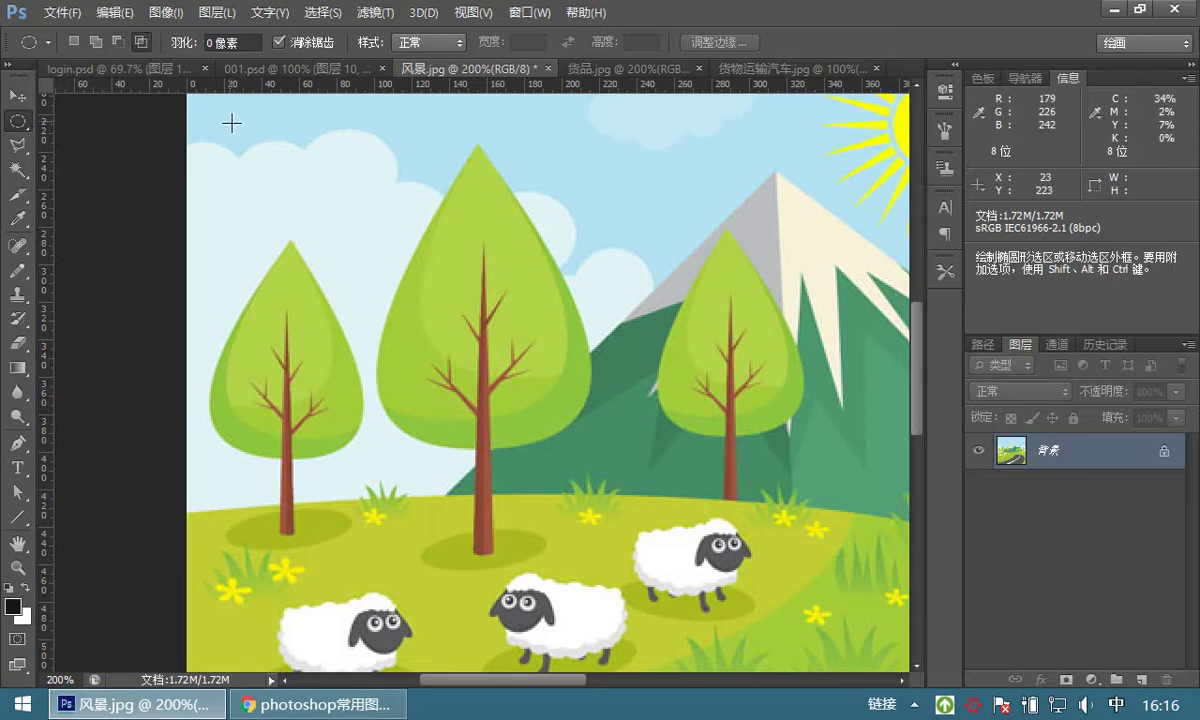
right_click(18, 122)
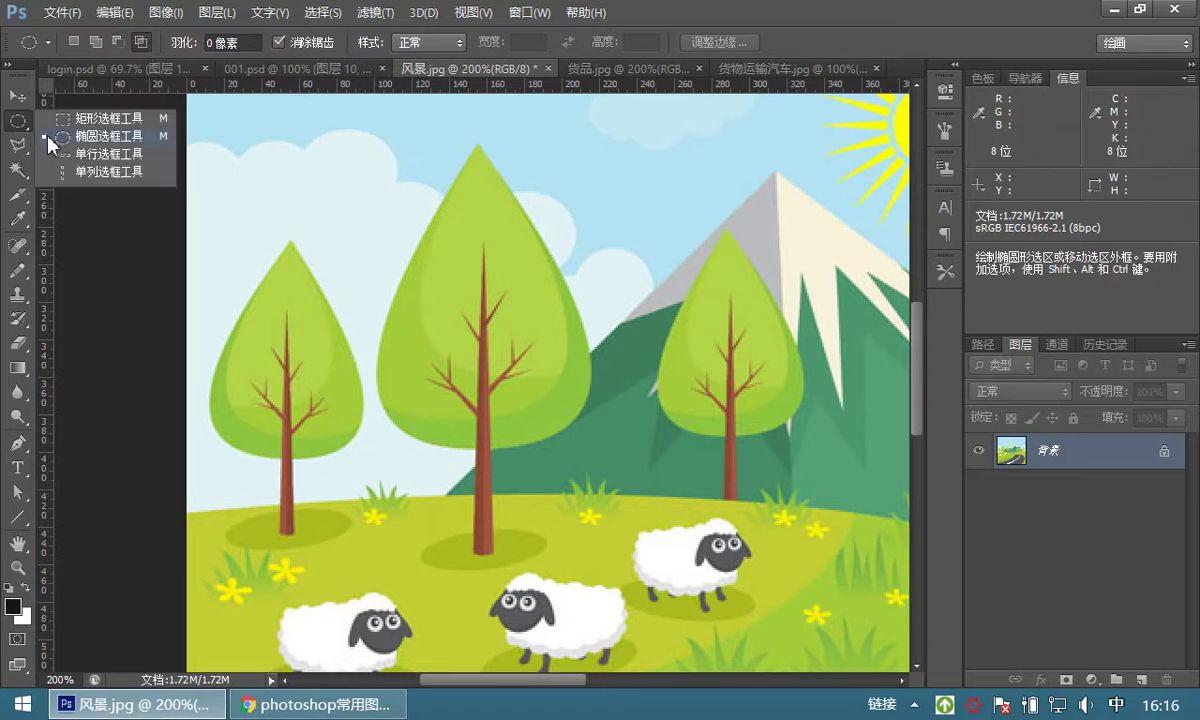
left_click(74, 143)
left_click_drag(267, 167, 690, 334)
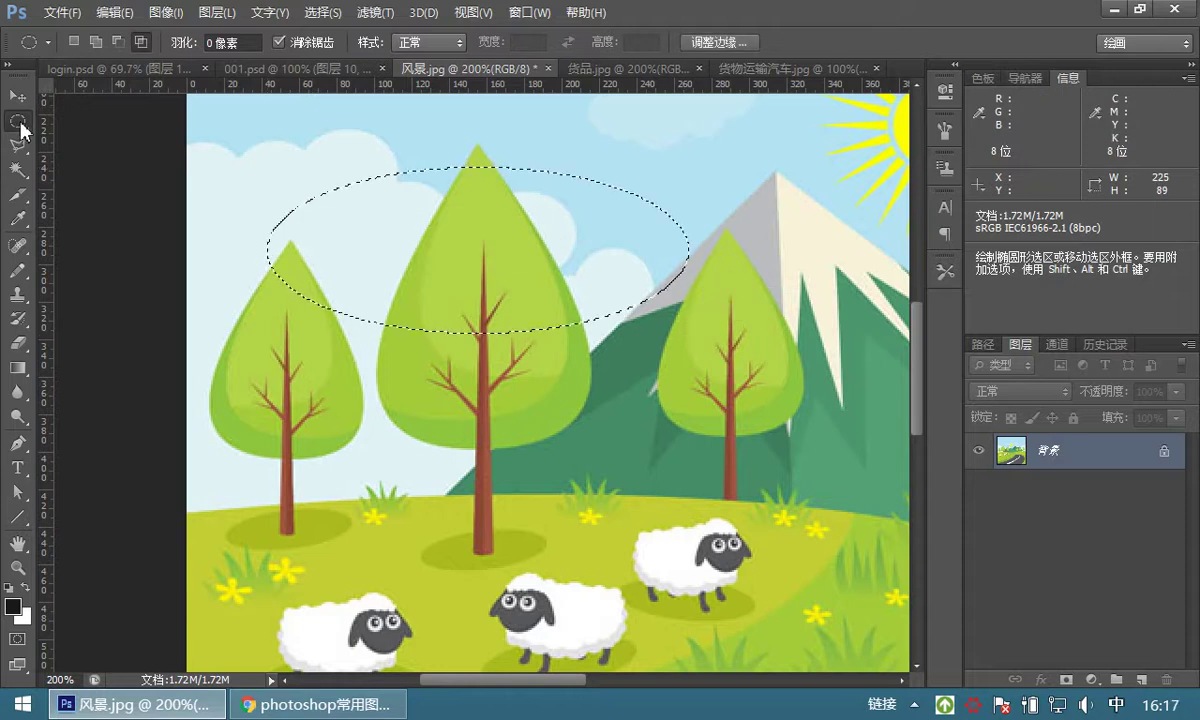
Intersect the ellipse with a tall rectangle around the middle tree using the Rectangular Marquee in intersect mode.
right_click(18, 122)
left_click(66, 116)
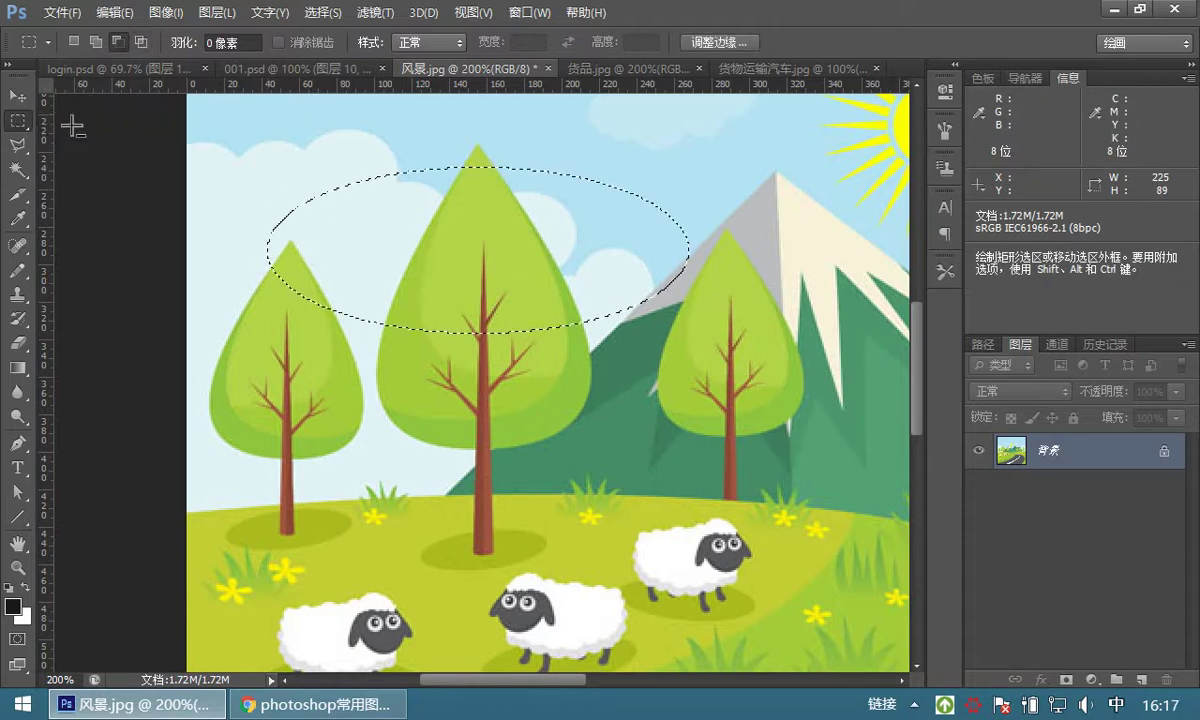
left_click(141, 42)
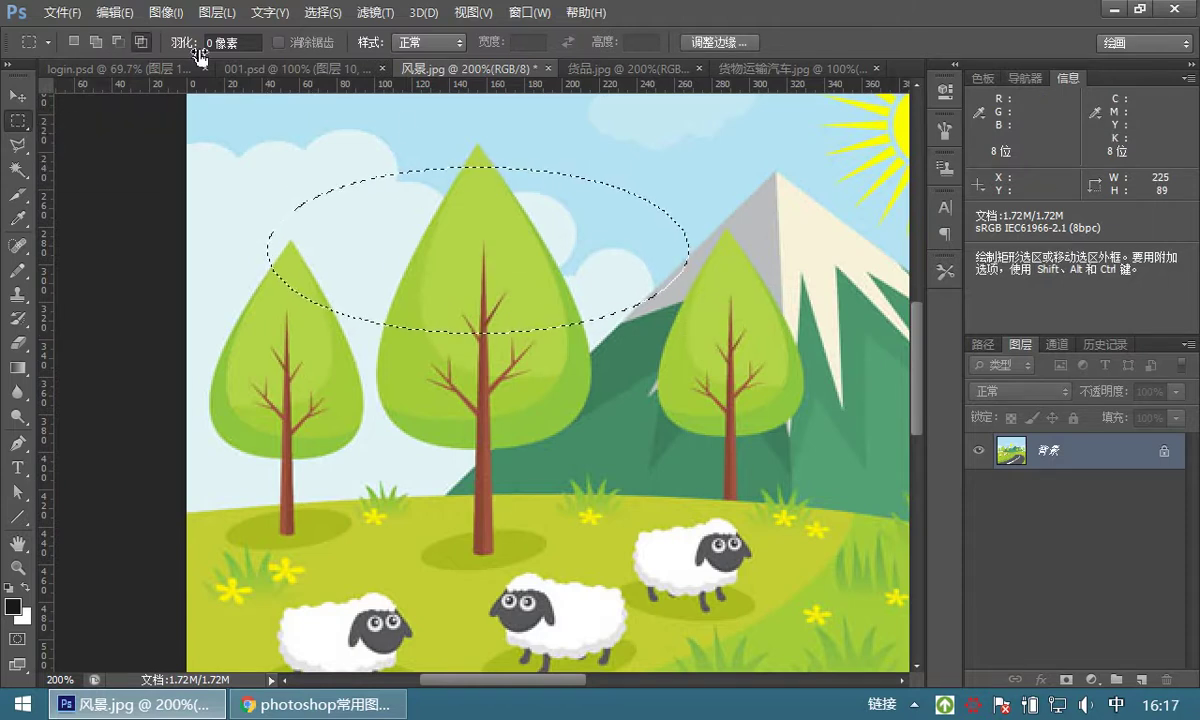
left_click_drag(351, 109, 620, 427)
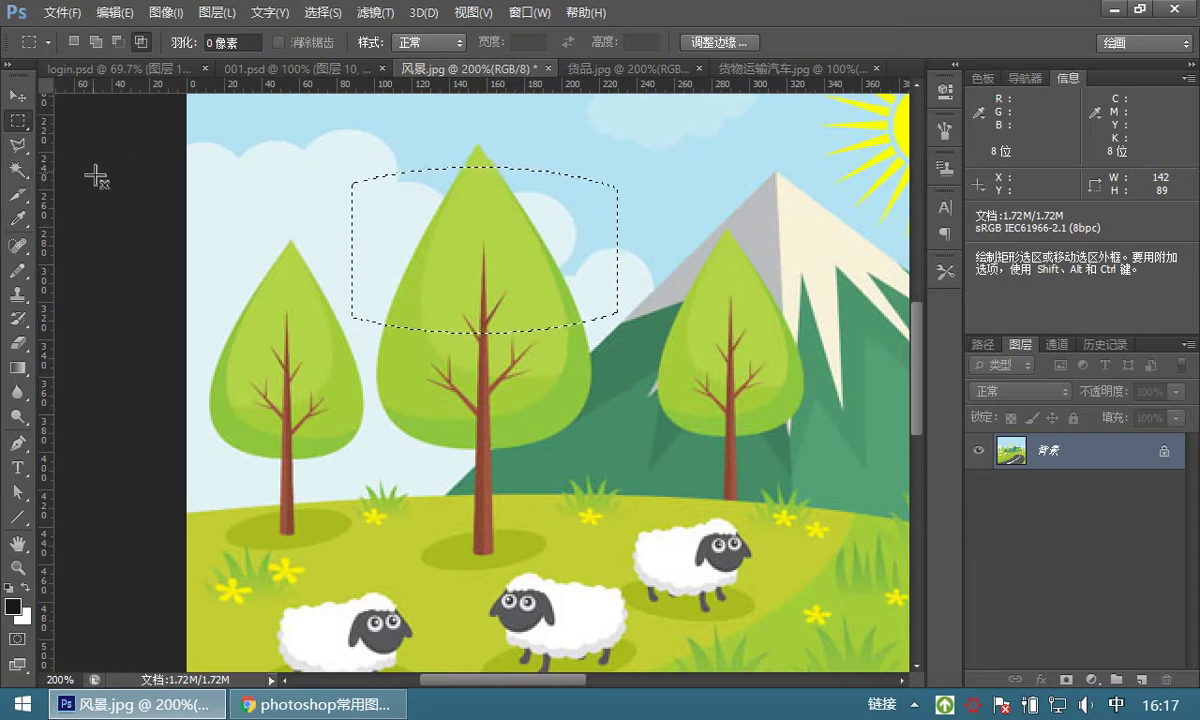
Subtract an arched polygon from the lower part of the intersected selection with the Polygonal Lasso, and deselect the result.
left_click(20, 149)
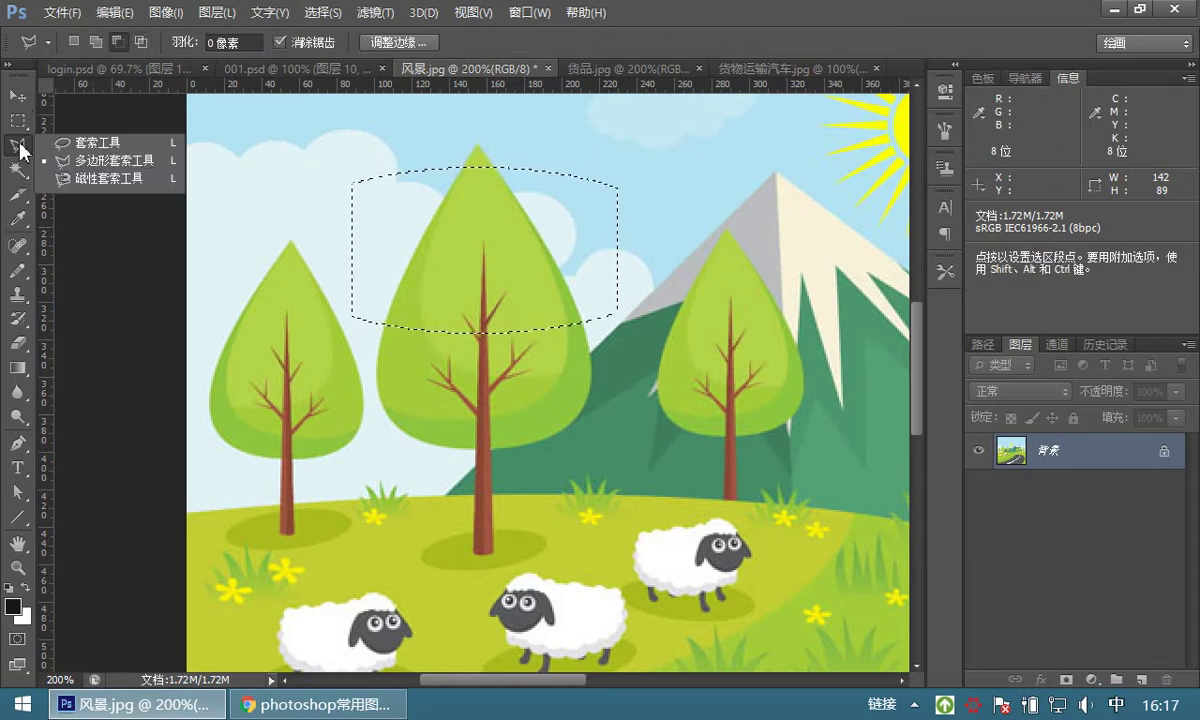
left_click(88, 162)
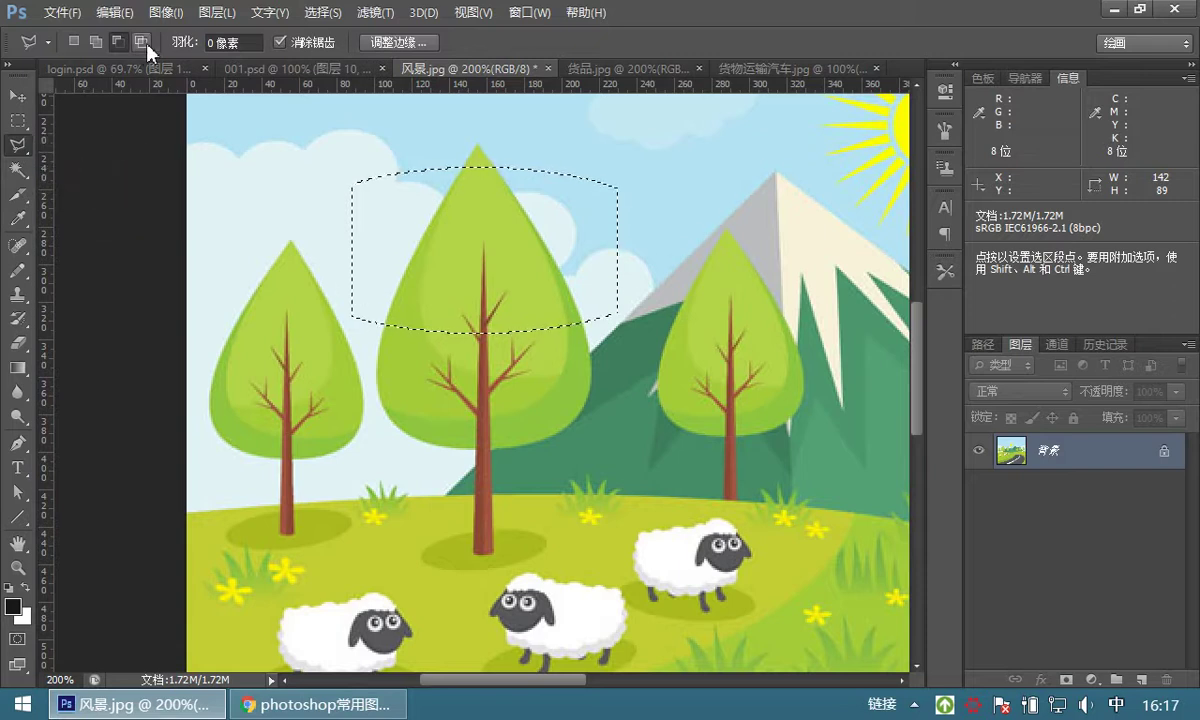
left_click(309, 365)
left_click(389, 285)
left_click(466, 255)
left_click(538, 260)
left_click(598, 292)
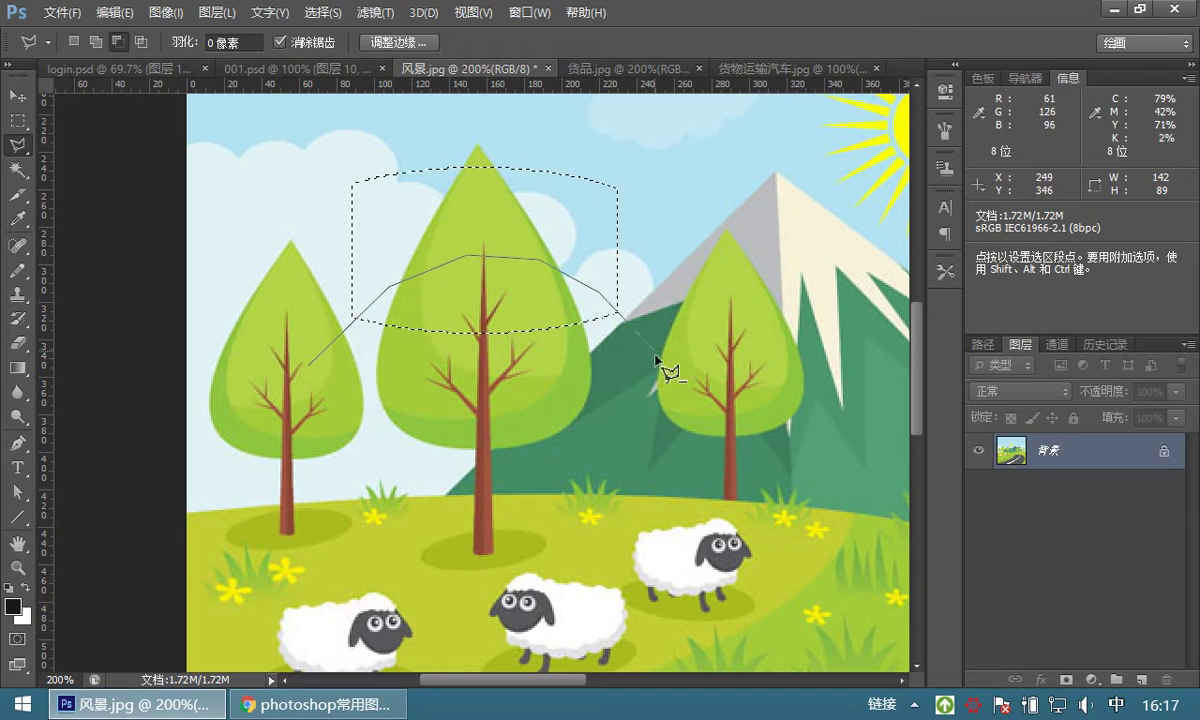
left_click(309, 365)
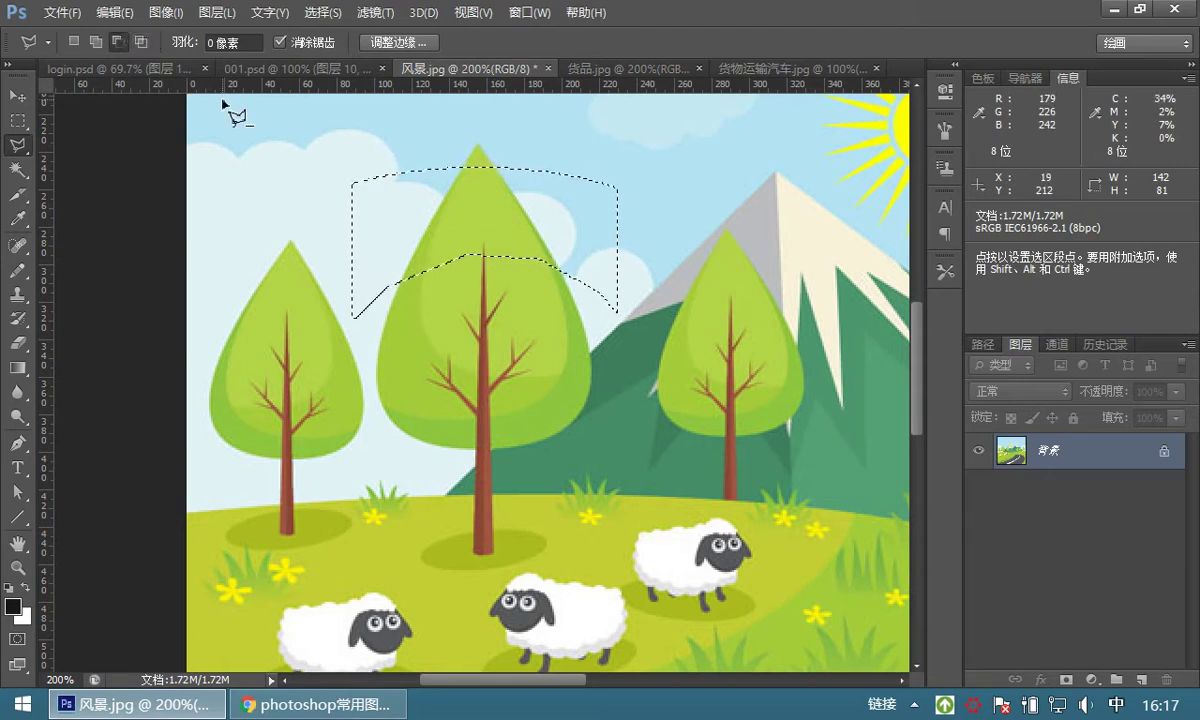
key("ctrl+d")
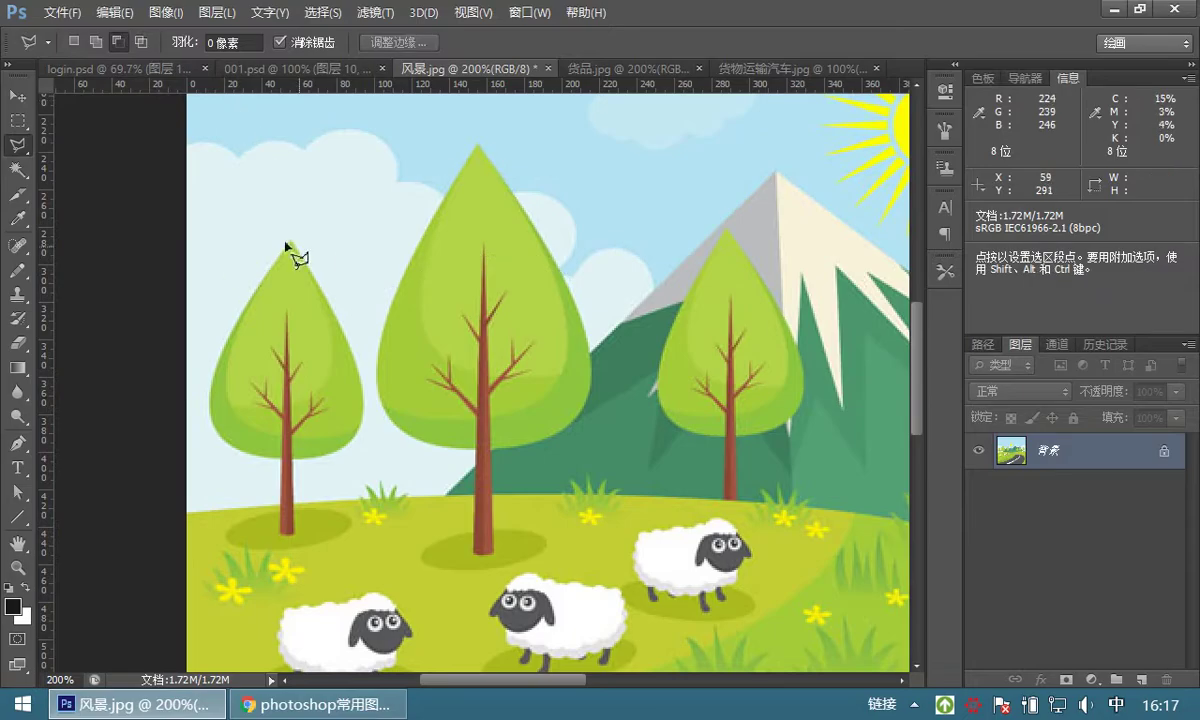
With the Elliptical Marquee in add mode, select three progressively larger separate ellipses rising from the left sheep's head to the middle trunk.
left_click(18, 121)
left_click(78, 137)
scroll(471, 361, "down", 4)
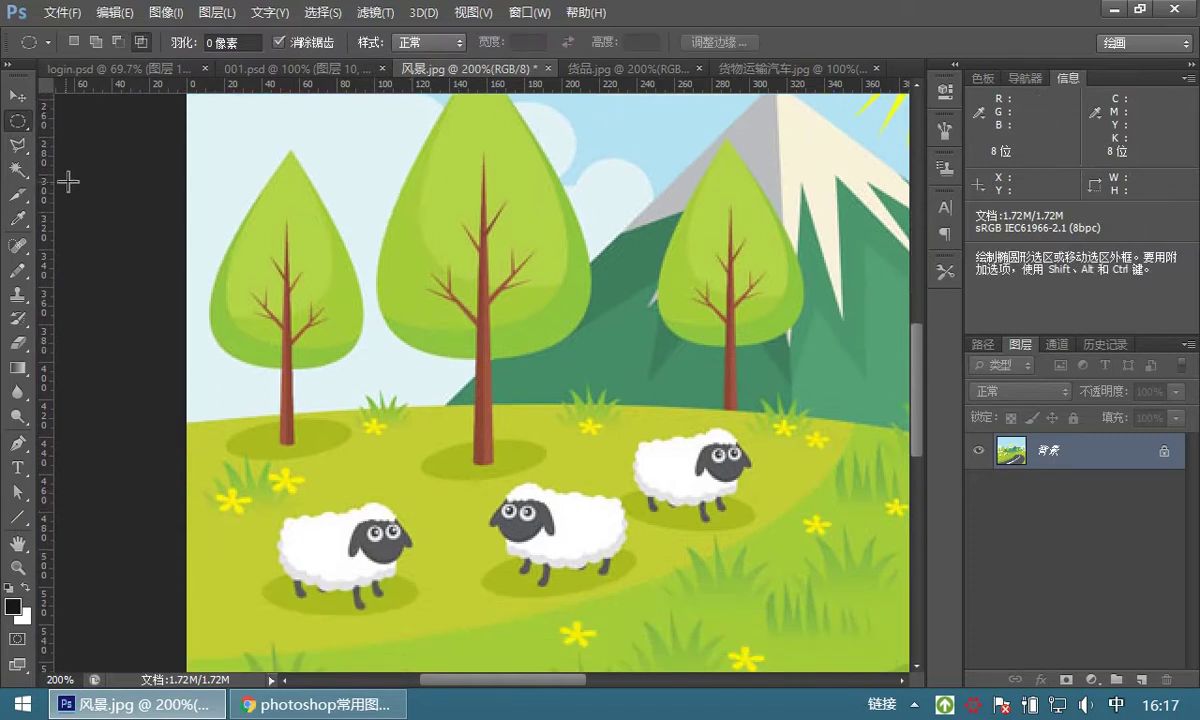
left_click_drag(394, 501, 437, 525)
left_click(95, 41)
left_click_drag(409, 459, 482, 490)
left_click_drag(422, 386, 525, 447)
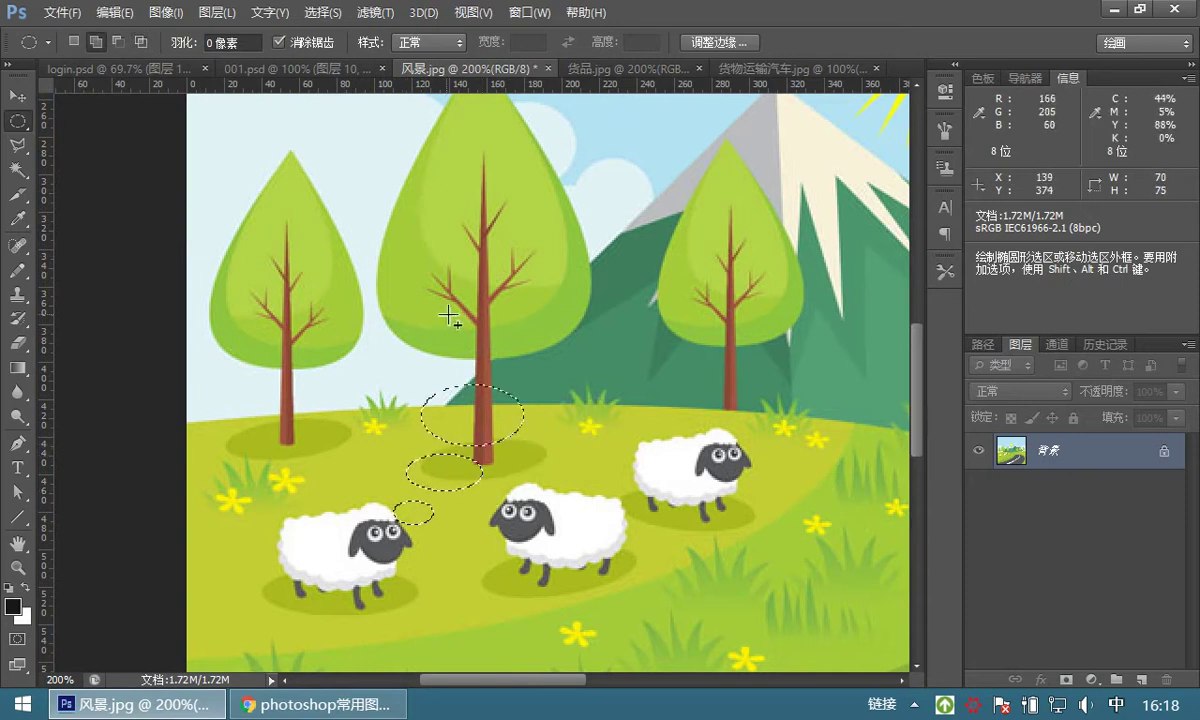
Add a fourth, larger ellipse across the lower crown and trunk of the middle tree, and deselect everything.
left_click_drag(445, 296, 532, 350)
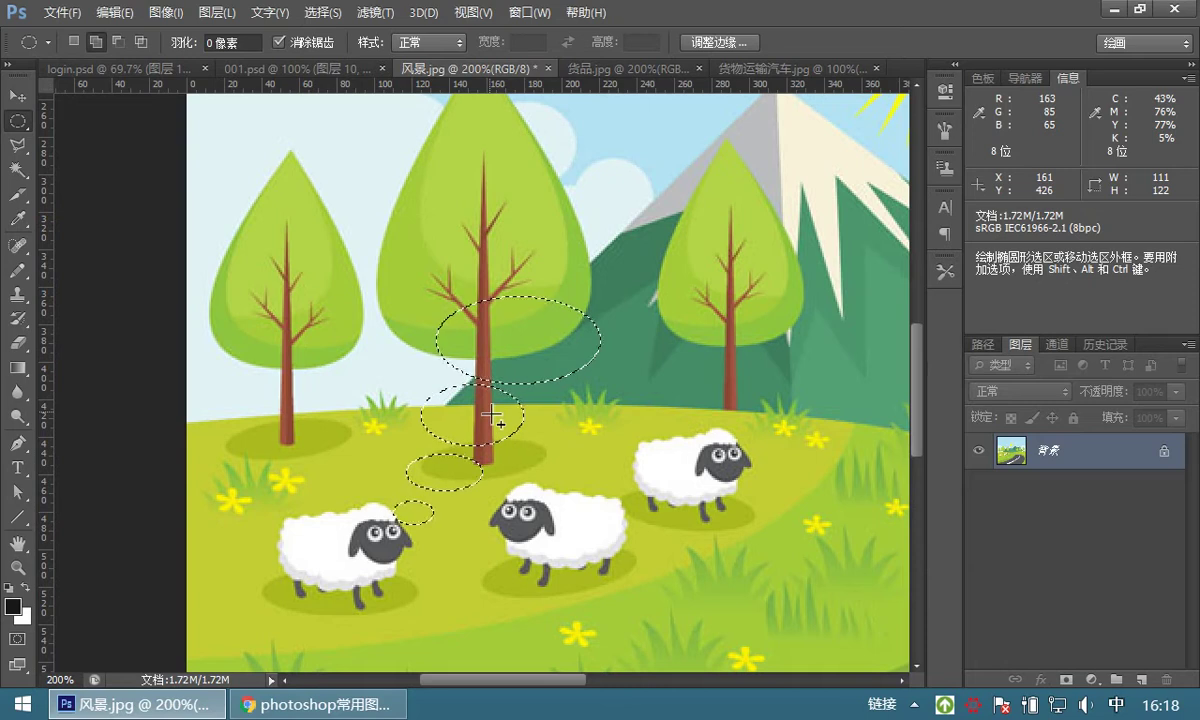
key("ctrl+d")
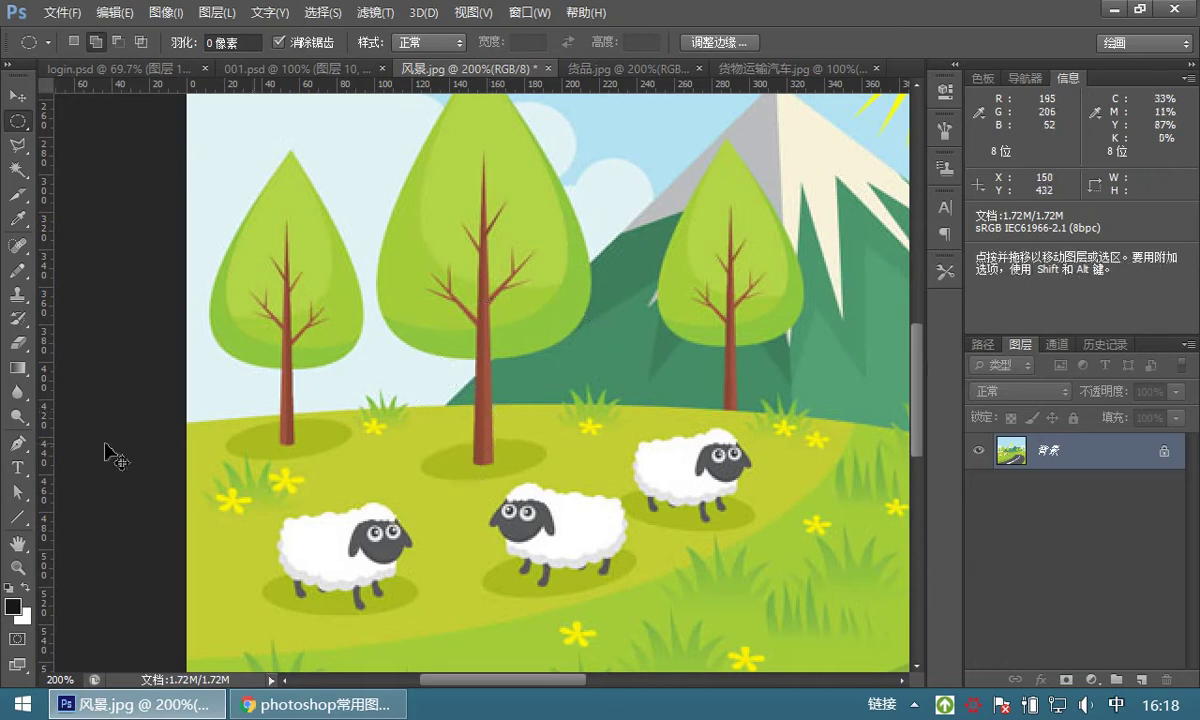
mouse_move(18, 170)
left_mouse_down()
mouse_move(68, 186)
mouse_move(90, 170)
mouse_move(24, 177)
mouse_move(80, 185)
left_mouse_up()
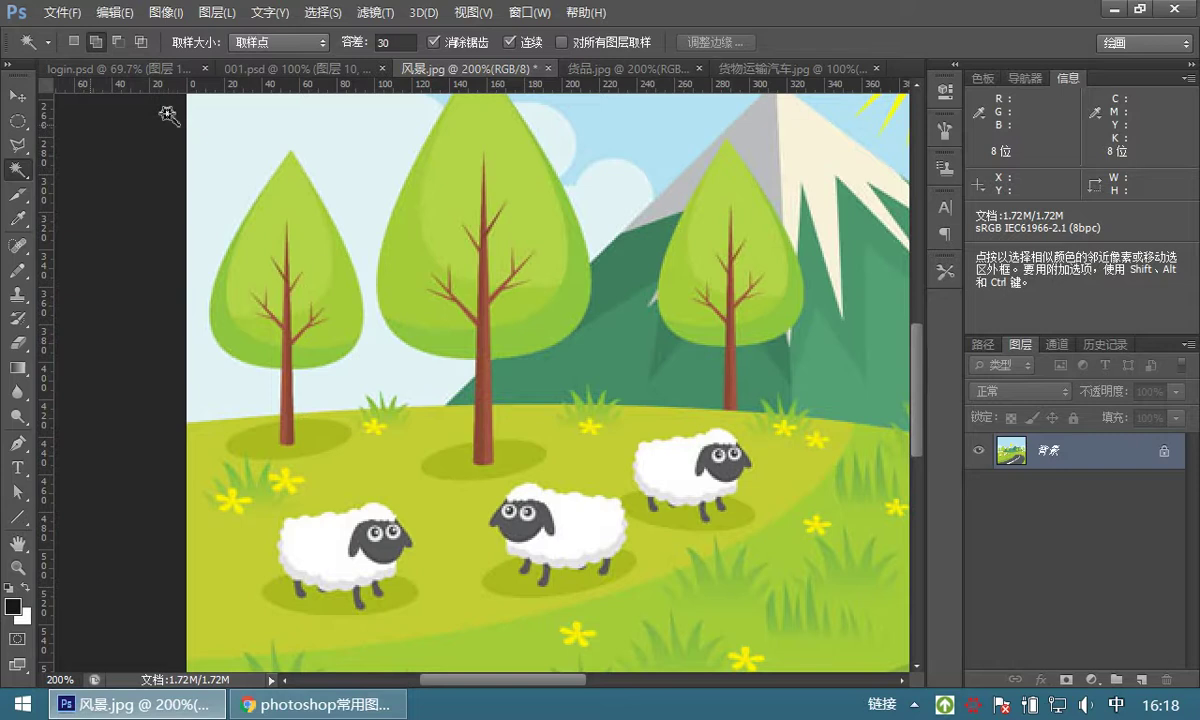
Switch to the Chrome course notes and highlight the selection-editing tip about moving a selection in new-selection mode.
left_click(305, 704)
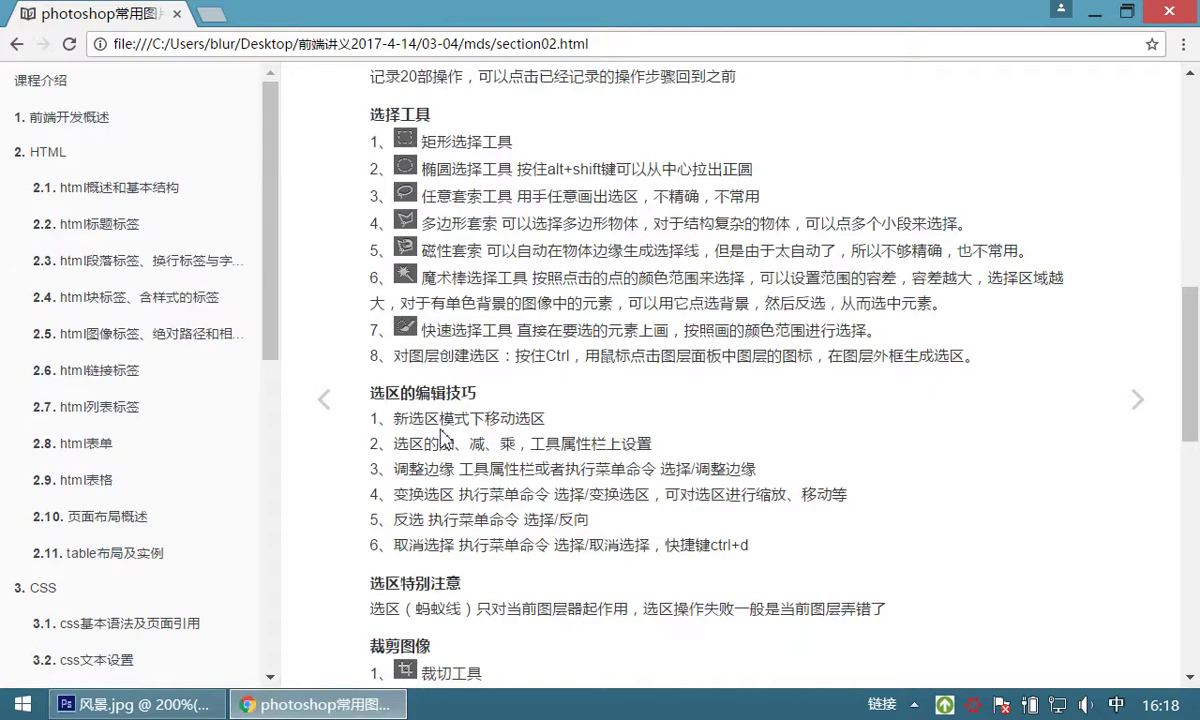
scroll(459, 395, "down", 1)
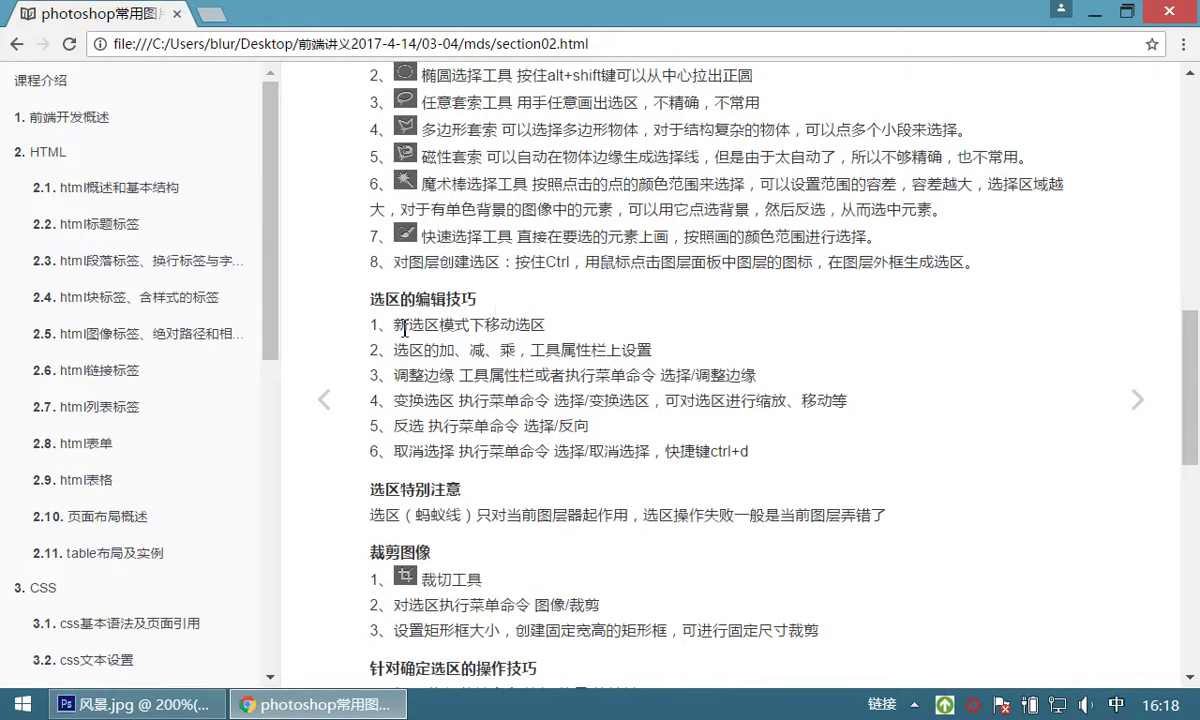
left_click_drag(395, 328, 535, 350)
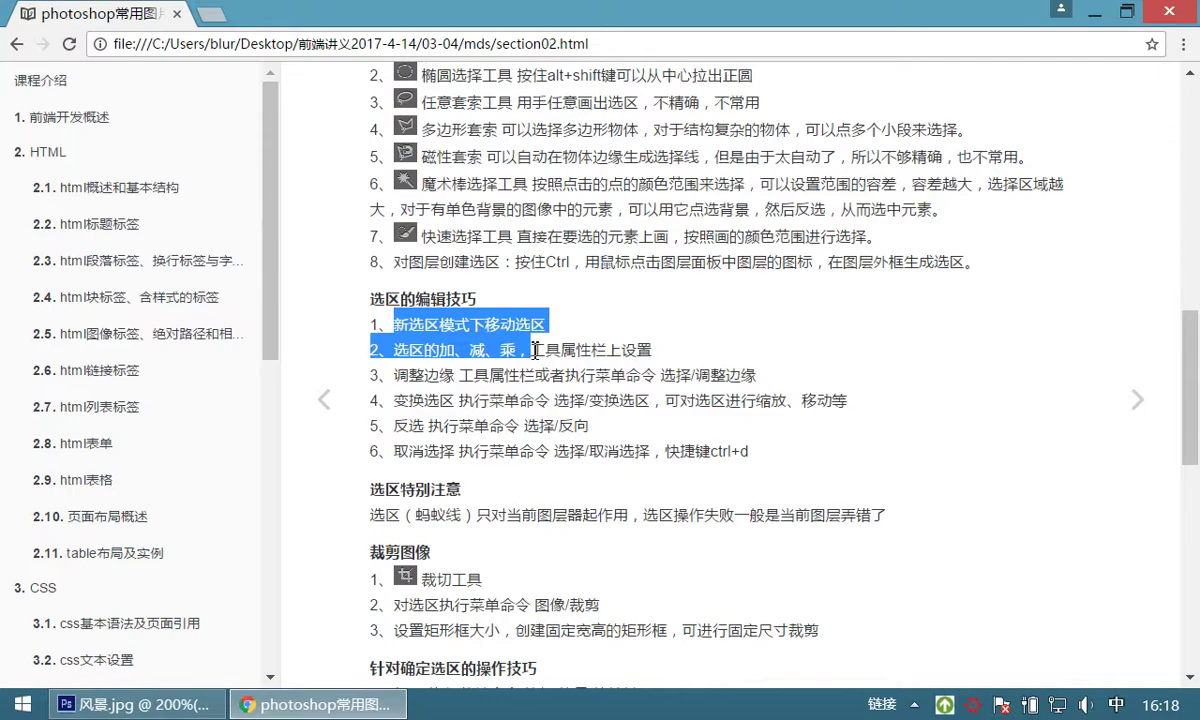
left_click(561, 328)
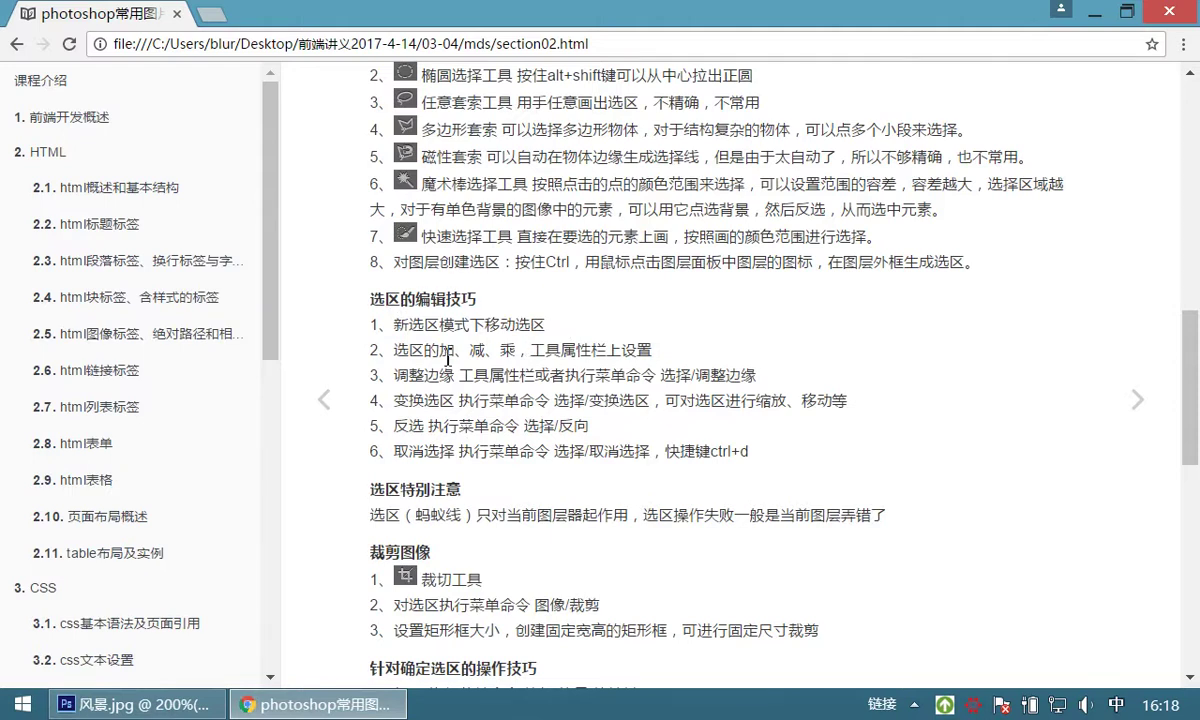
left_click_drag(396, 326, 545, 330)
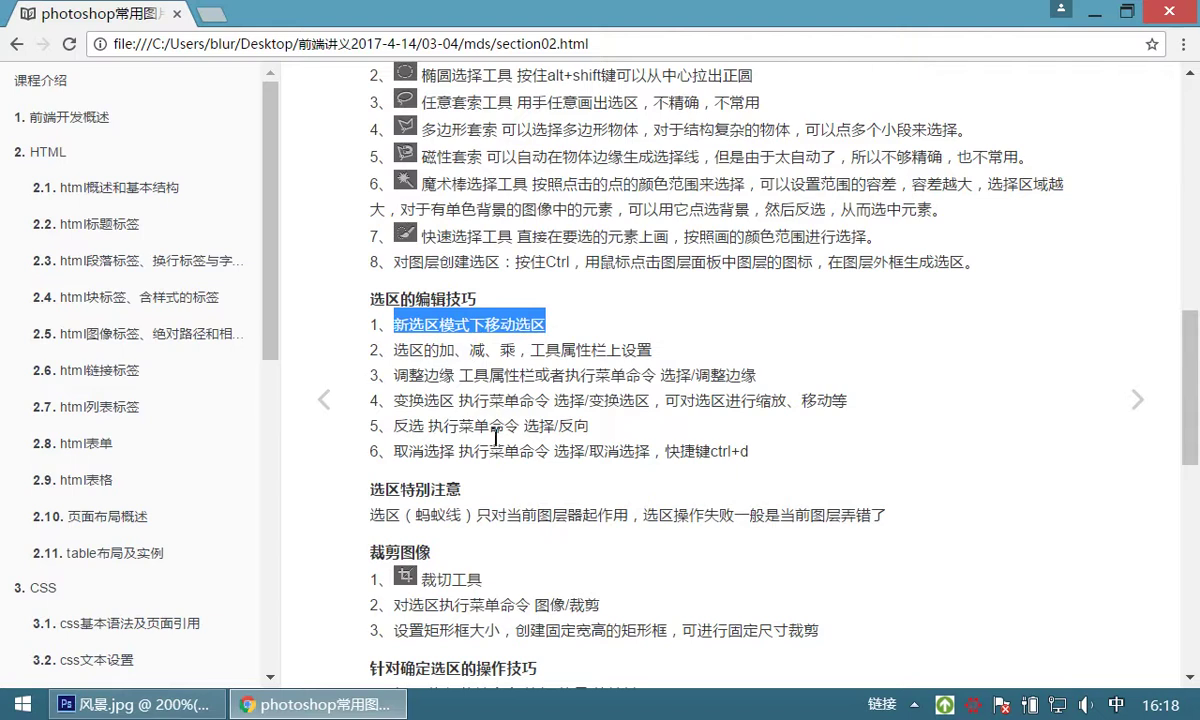
In Photoshop, draw an ellipse of about 146 by 110 px around the middle tree's crown and move it downward in new-selection mode.
left_click(135, 704)
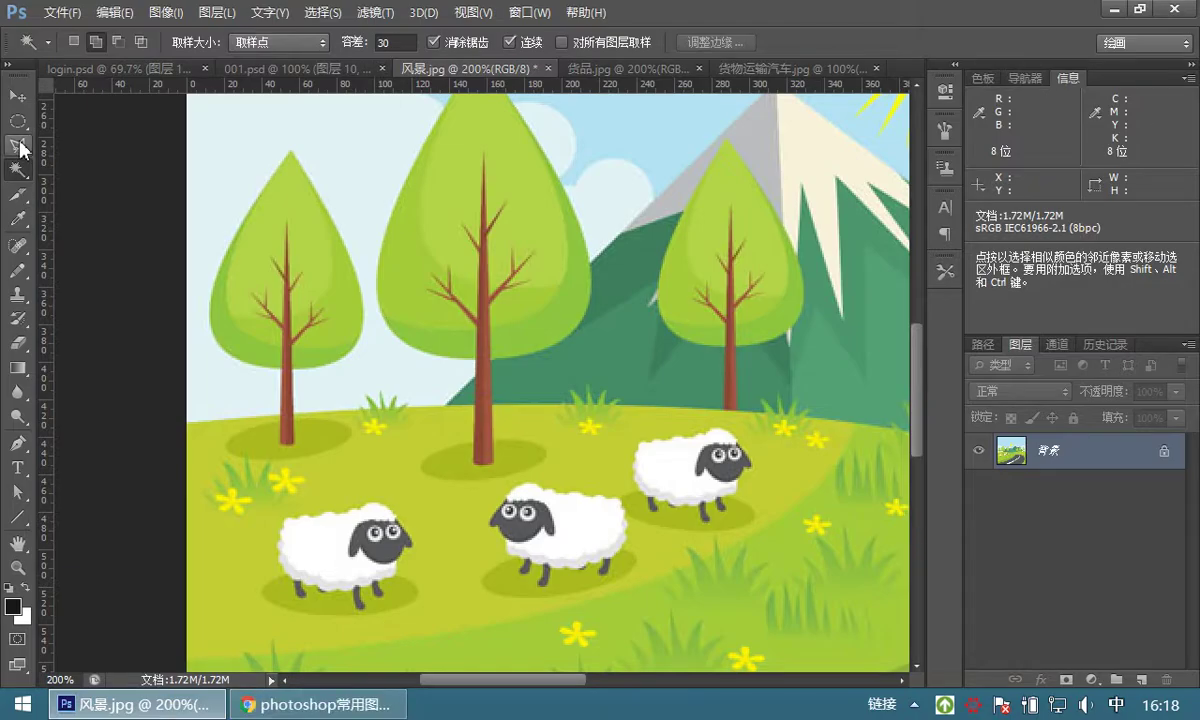
left_click(18, 121)
left_click_drag(346, 167, 620, 376)
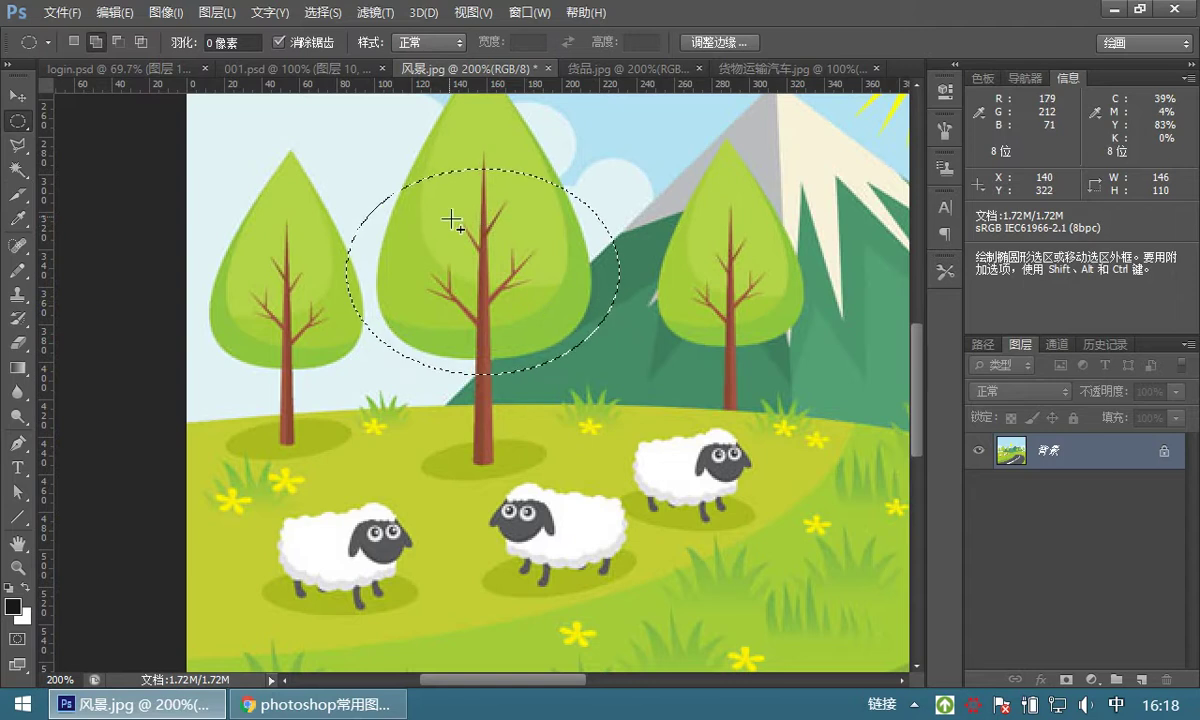
left_click(75, 43)
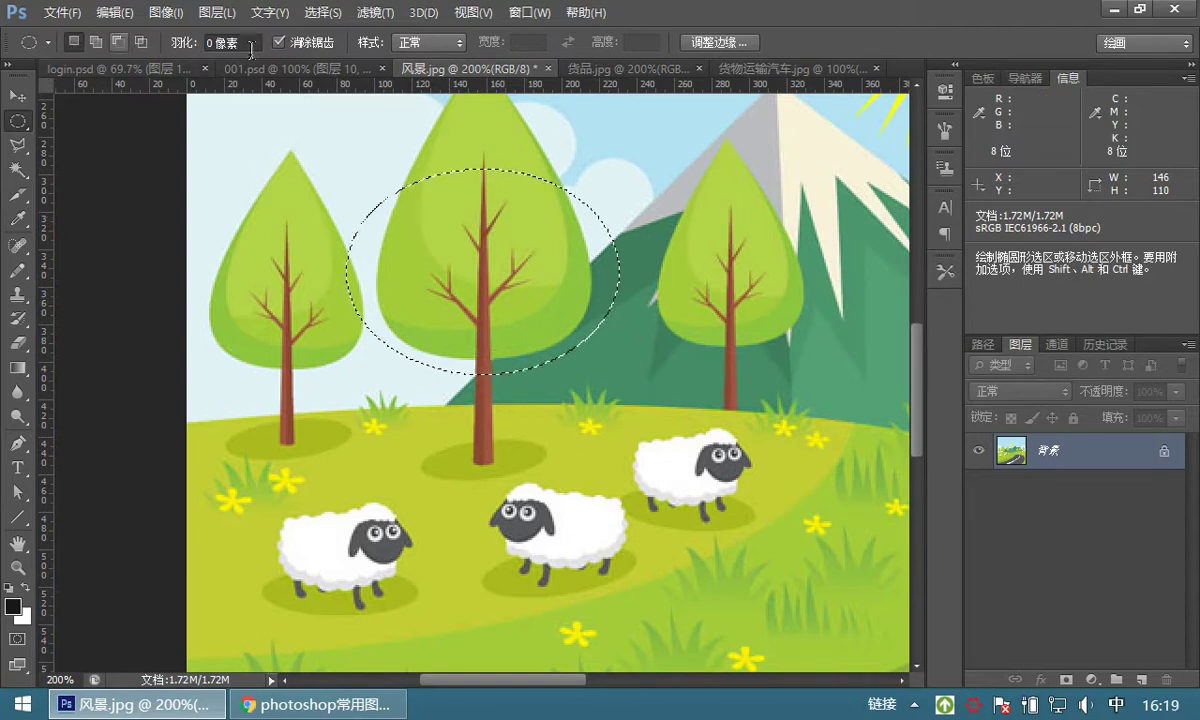
left_click_drag(470, 215, 478, 305)
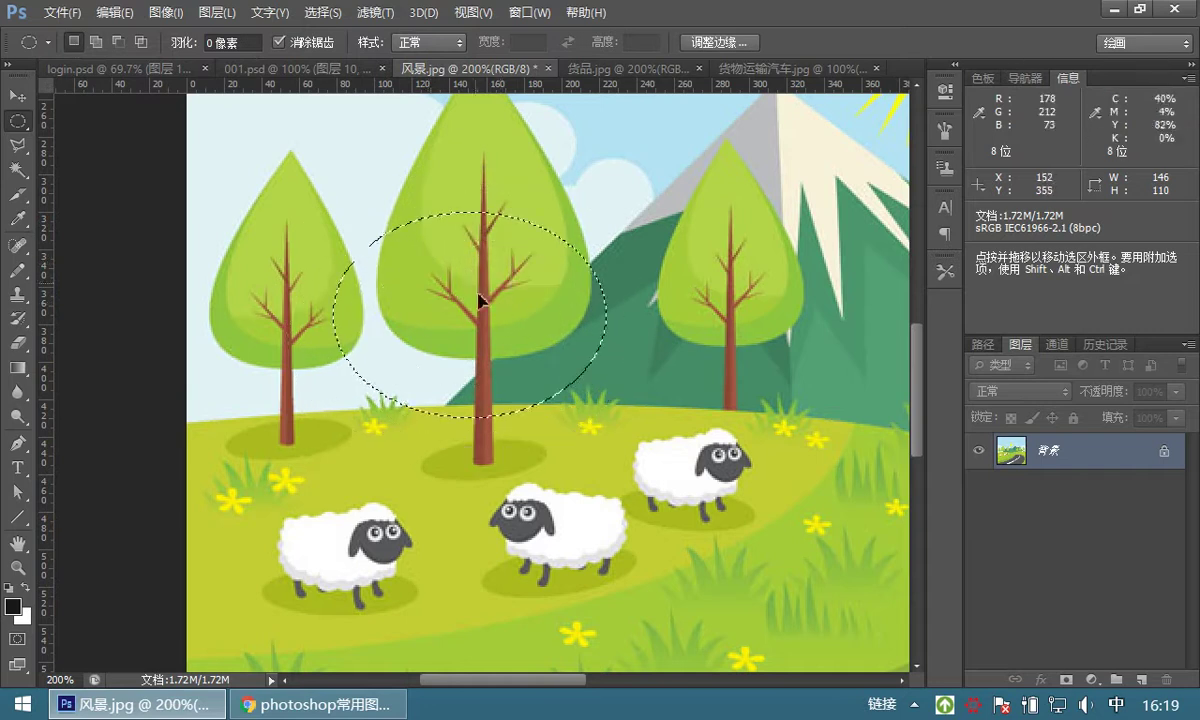
Start Transform Selection on the ellipse and shift the selection slightly over the middle tree.
left_click(322, 14)
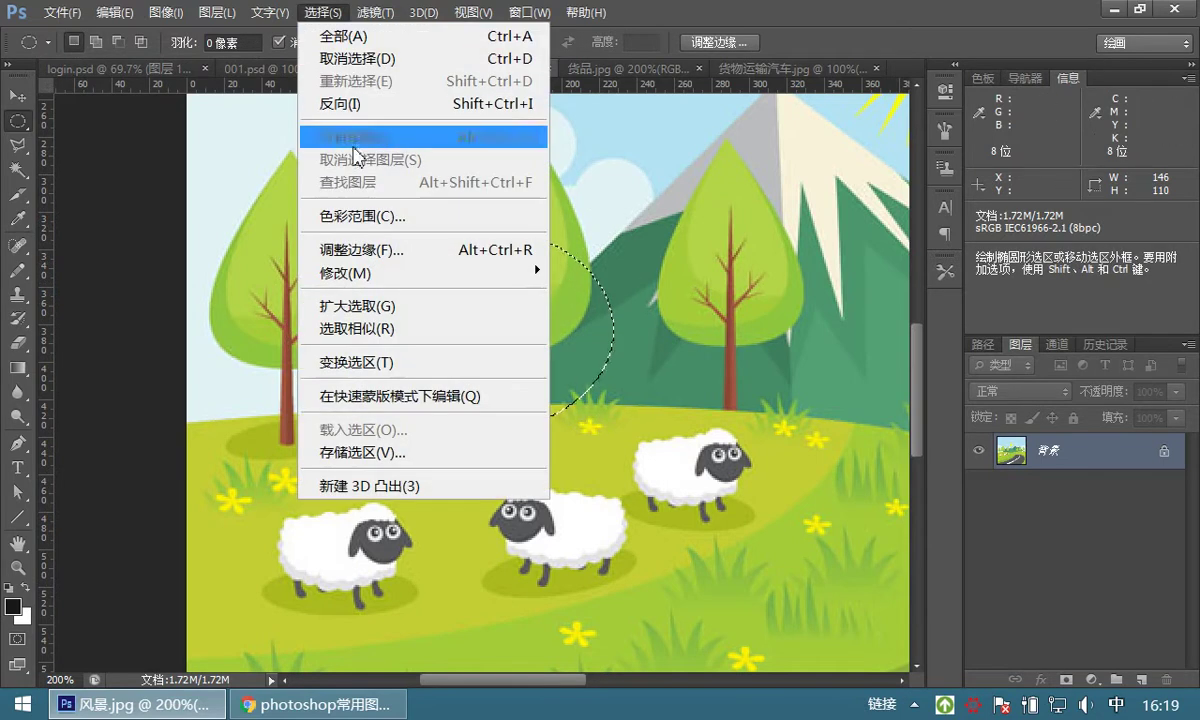
left_click(368, 366)
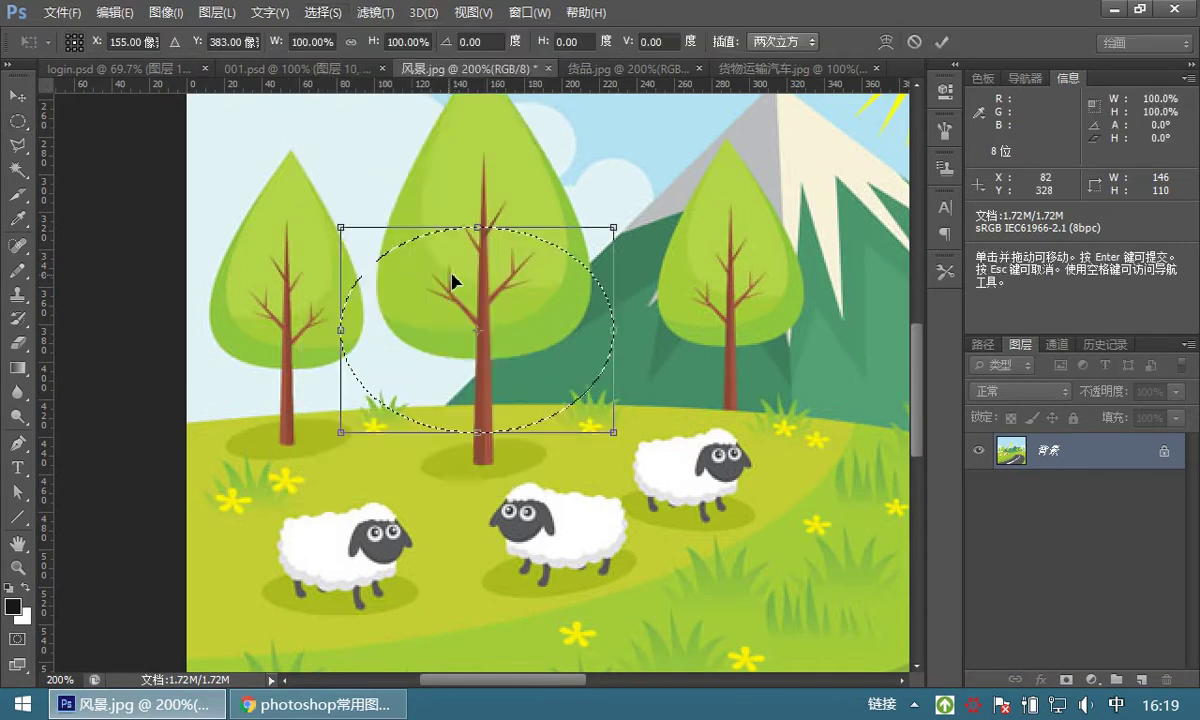
mouse_move(463, 284)
left_mouse_down()
mouse_move(536, 260)
mouse_move(476, 300)
left_mouse_up()
key("Left")
key("Left")
key("Left")
key("Left")
key("Left")
key("Left")
key("Left")
key("Left")
key("Left")
key("Left")
key("Left")
key("Left")
key("Left")
key("Left")
key("Left")
key("Left")
key("Left")
key("Left")
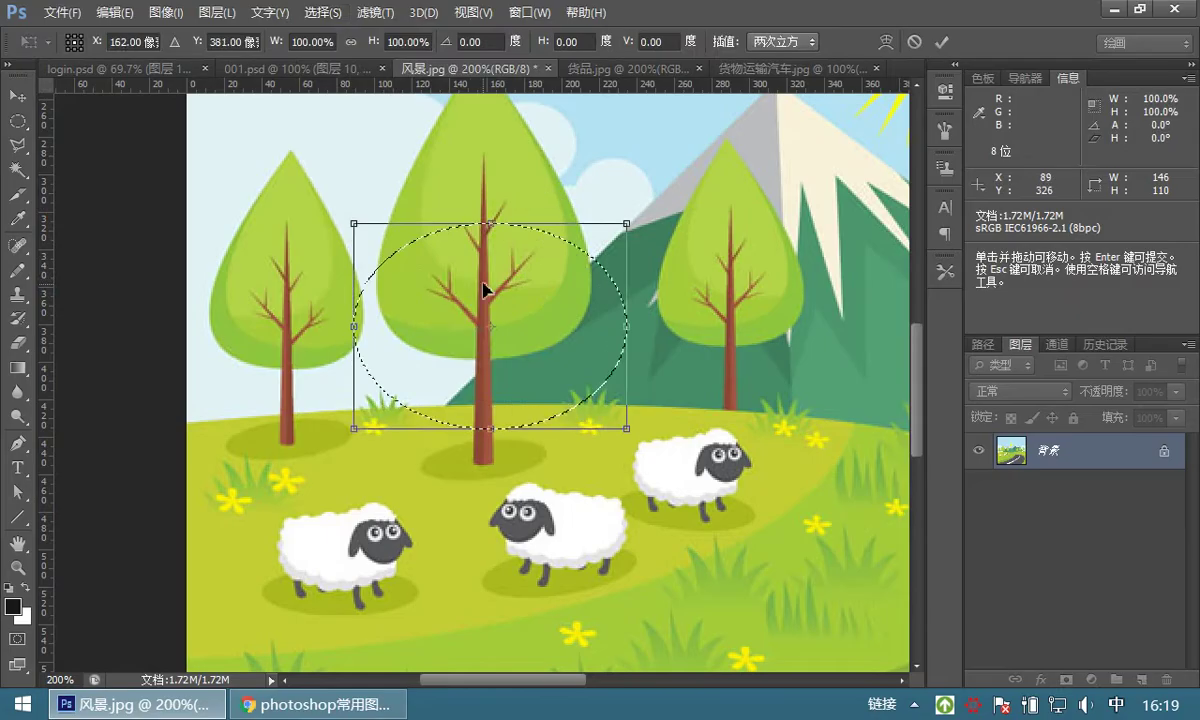
Scale the selection to about 85% width and 120% height, and apply the transformation.
left_click_drag(484, 216, 484, 174)
left_click_drag(621, 297, 581, 297)
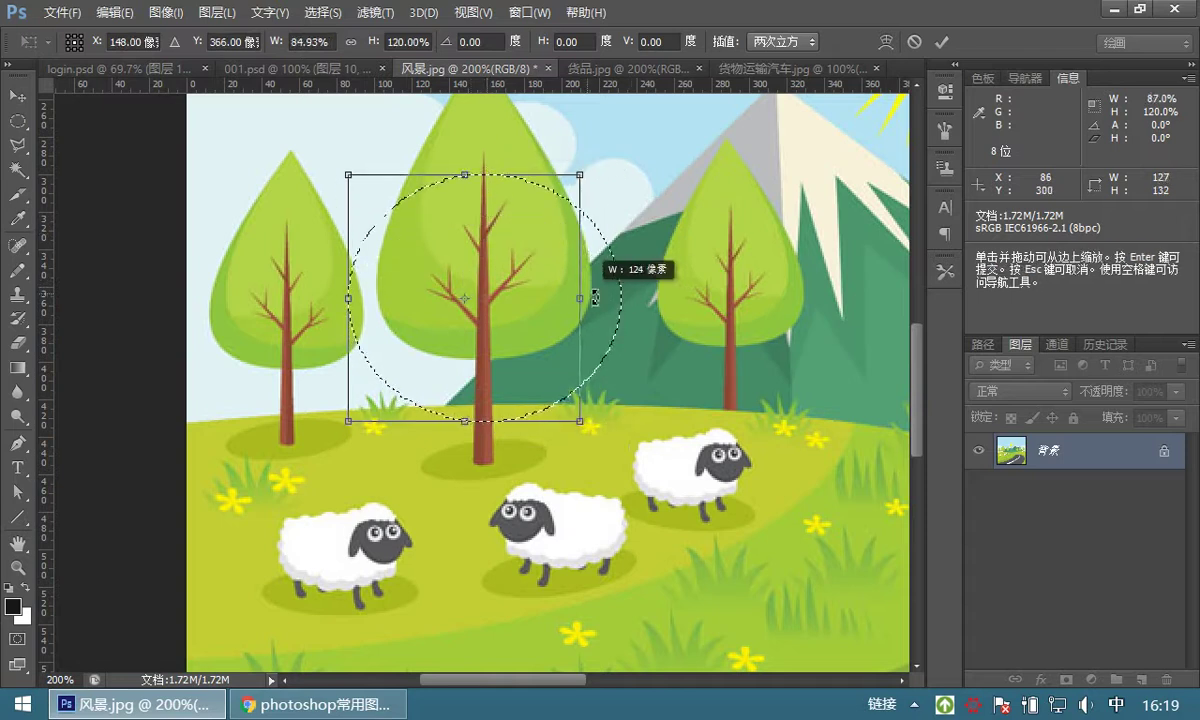
key("Return")
Switch to the Chrome notes and review the tips on add, subtract and intersect modes, Refine Edge and Transform Selection.
left_click(346, 712)
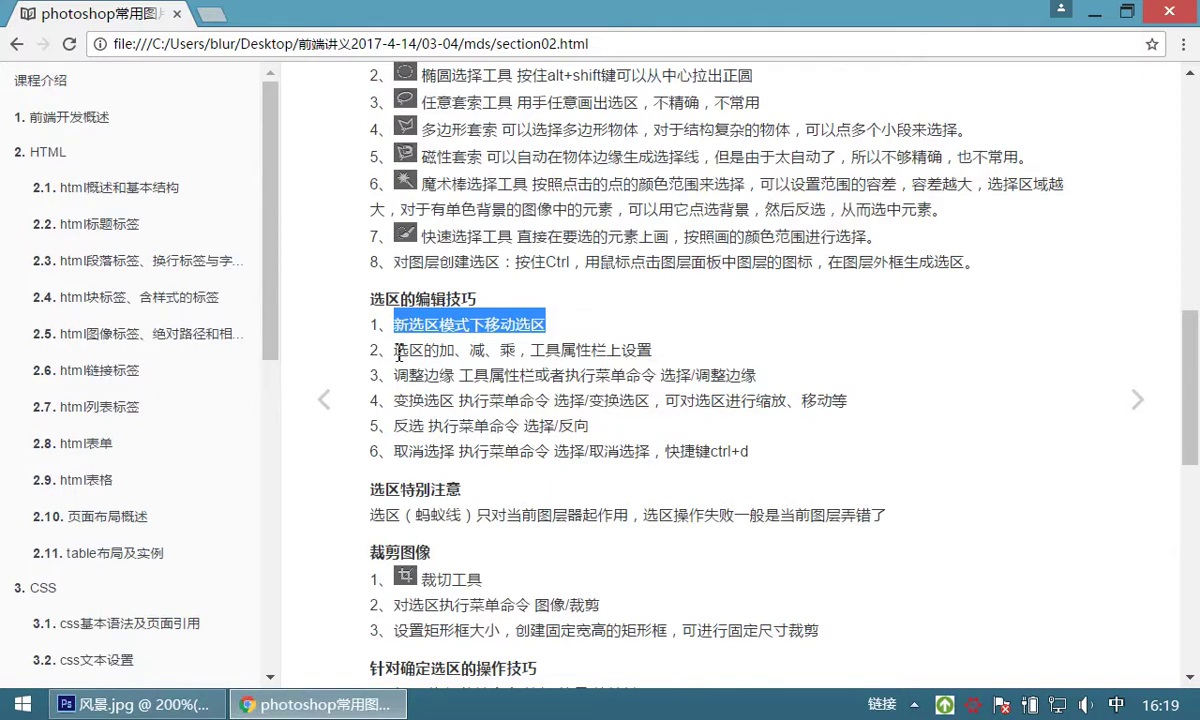
left_click_drag(396, 350, 658, 349)
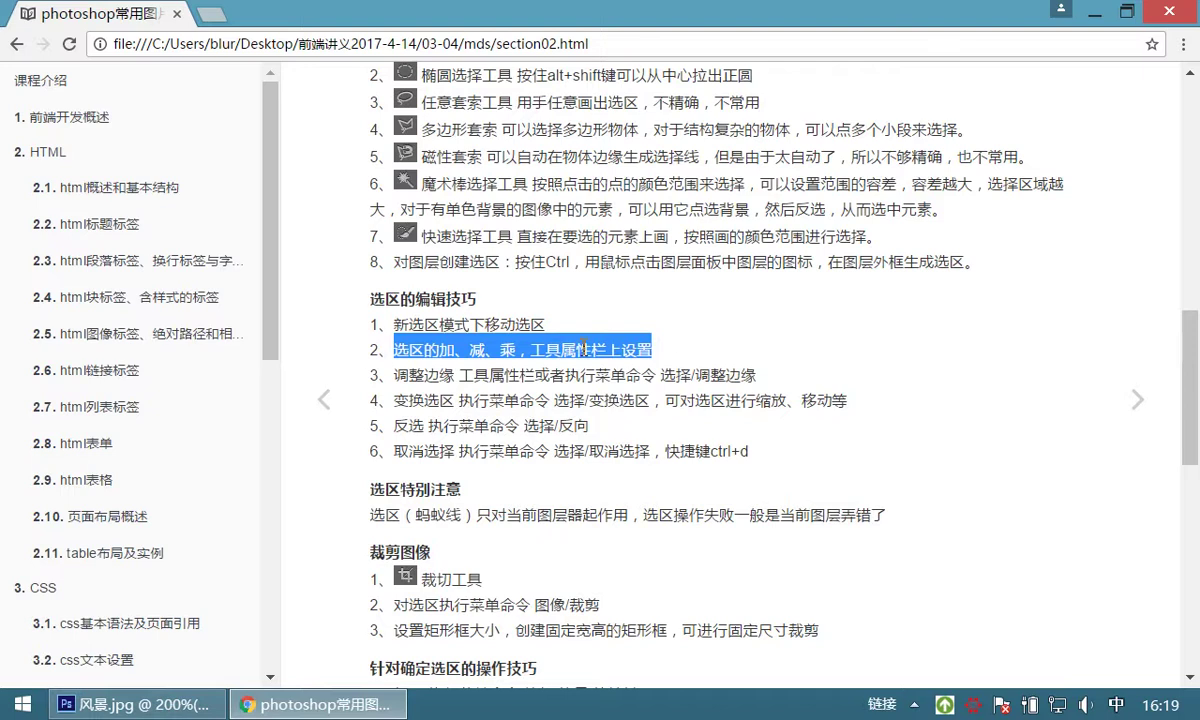
left_click(430, 355)
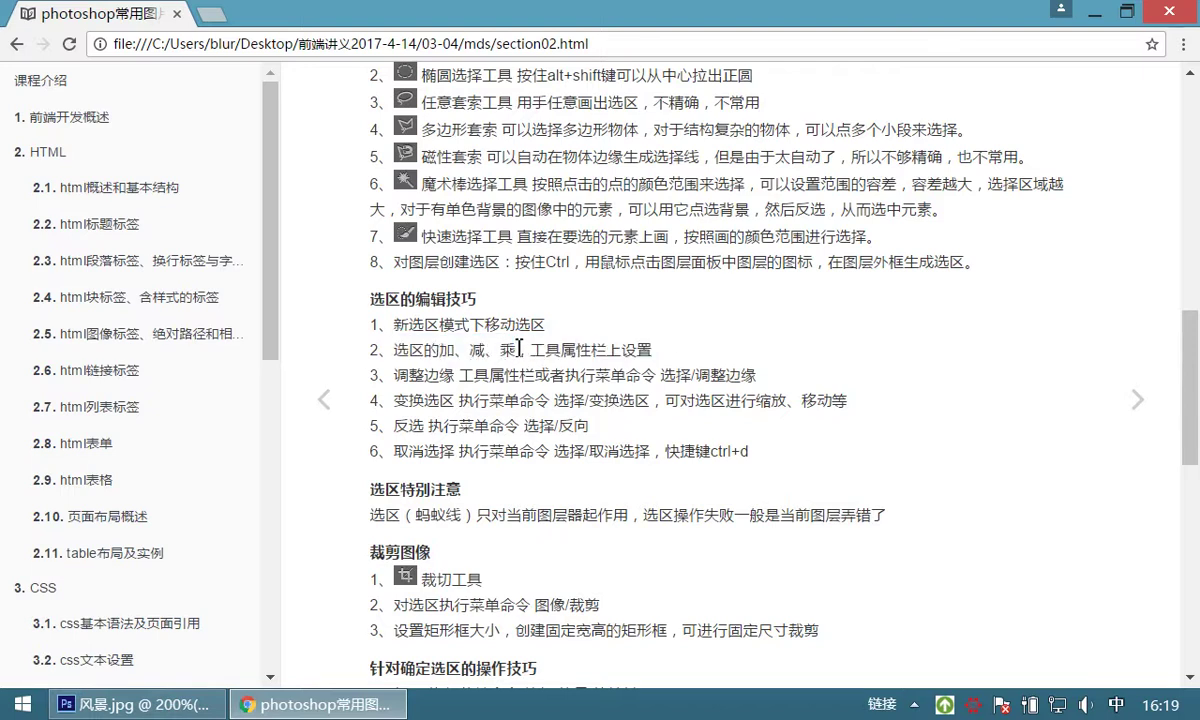
left_click(531, 346)
left_click_drag(396, 376, 749, 370)
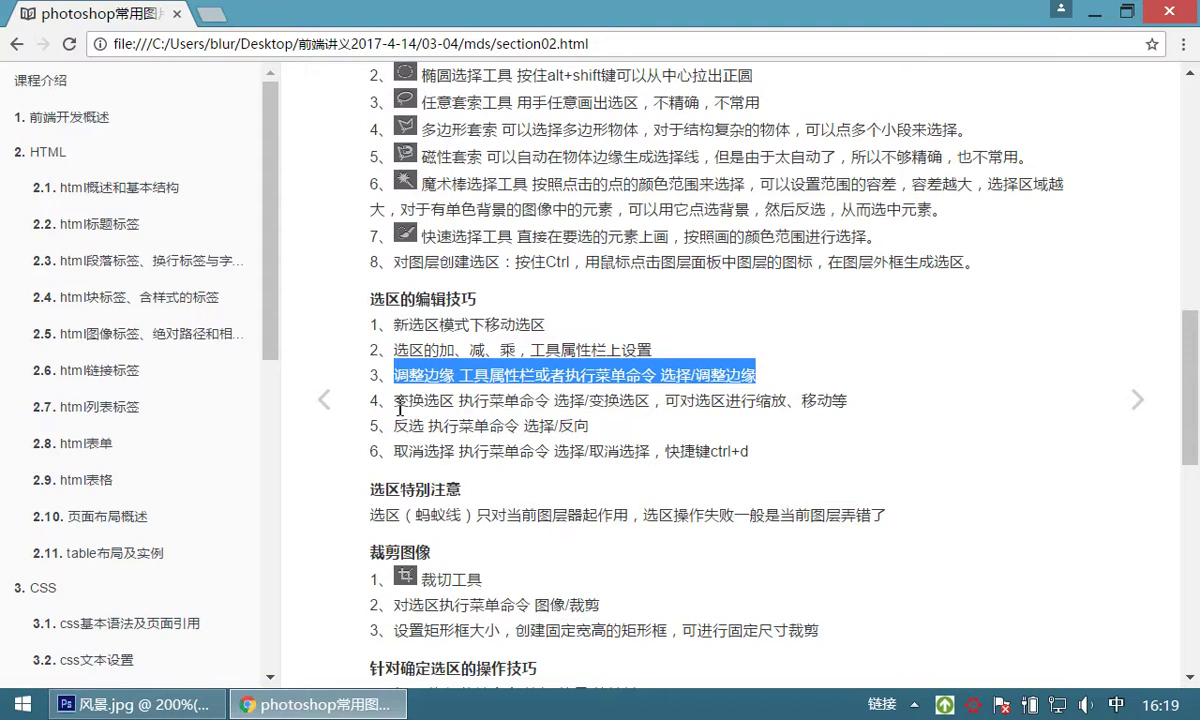
left_click_drag(396, 402, 848, 398)
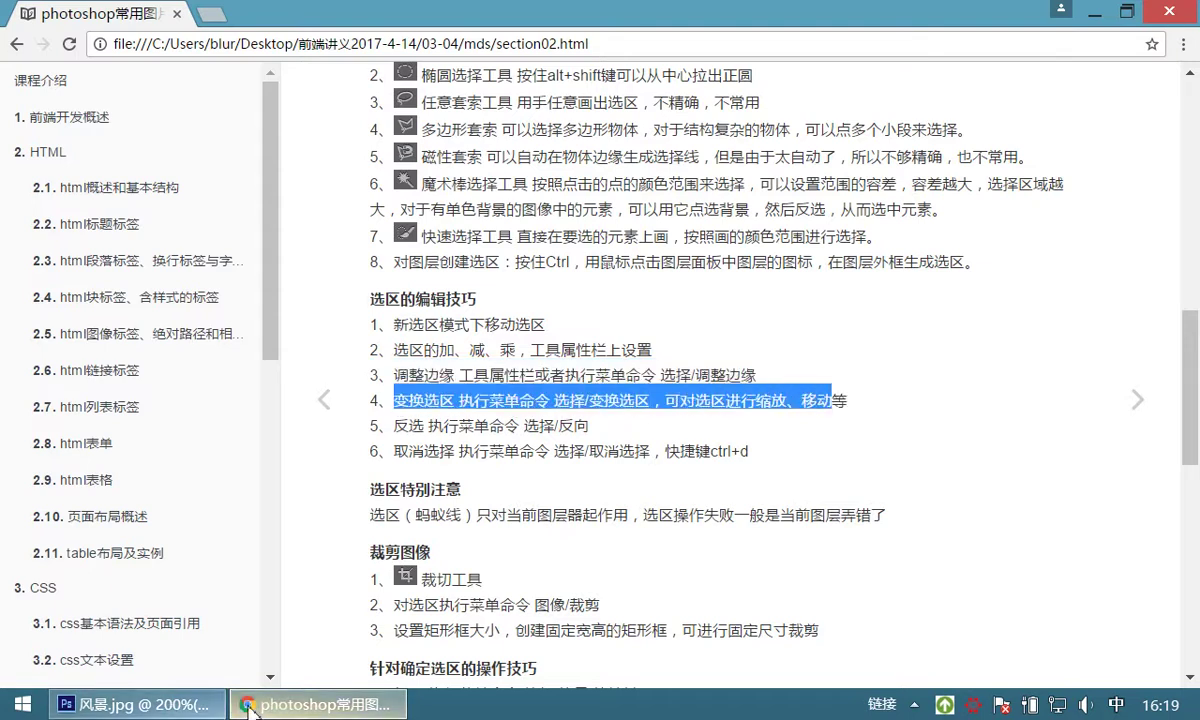
Switch to Photoshop and locate the Transform Selection command without running it.
left_click(190, 704)
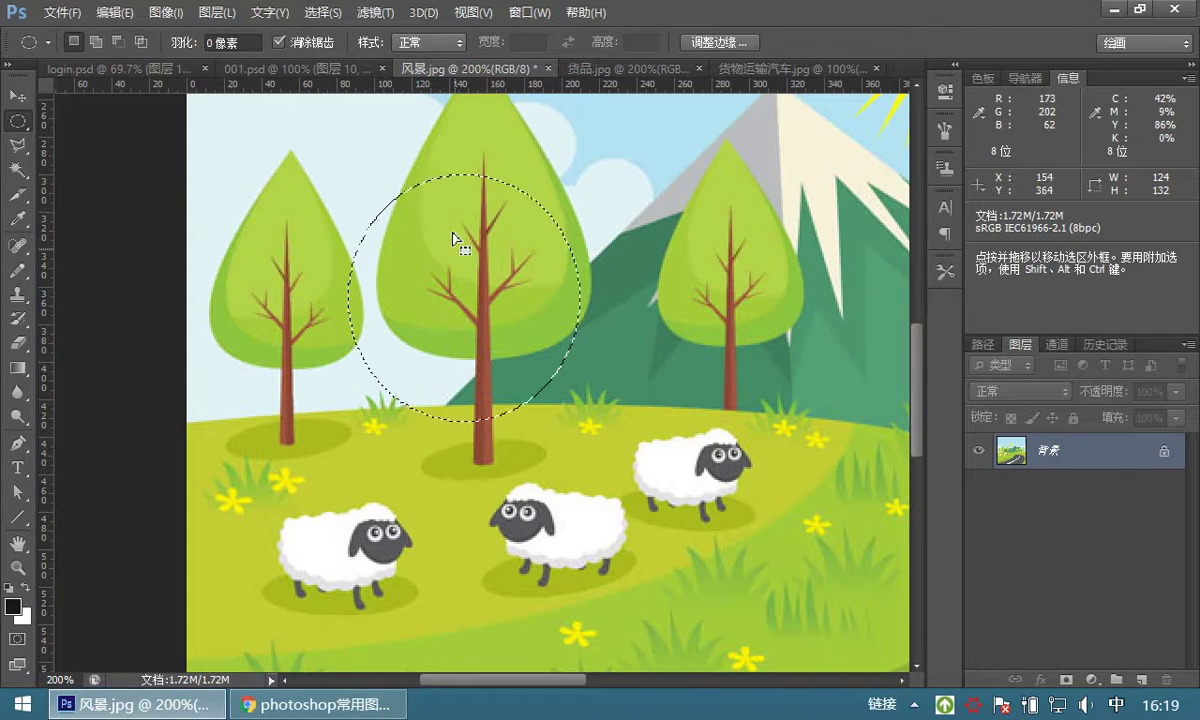
left_click(320, 13)
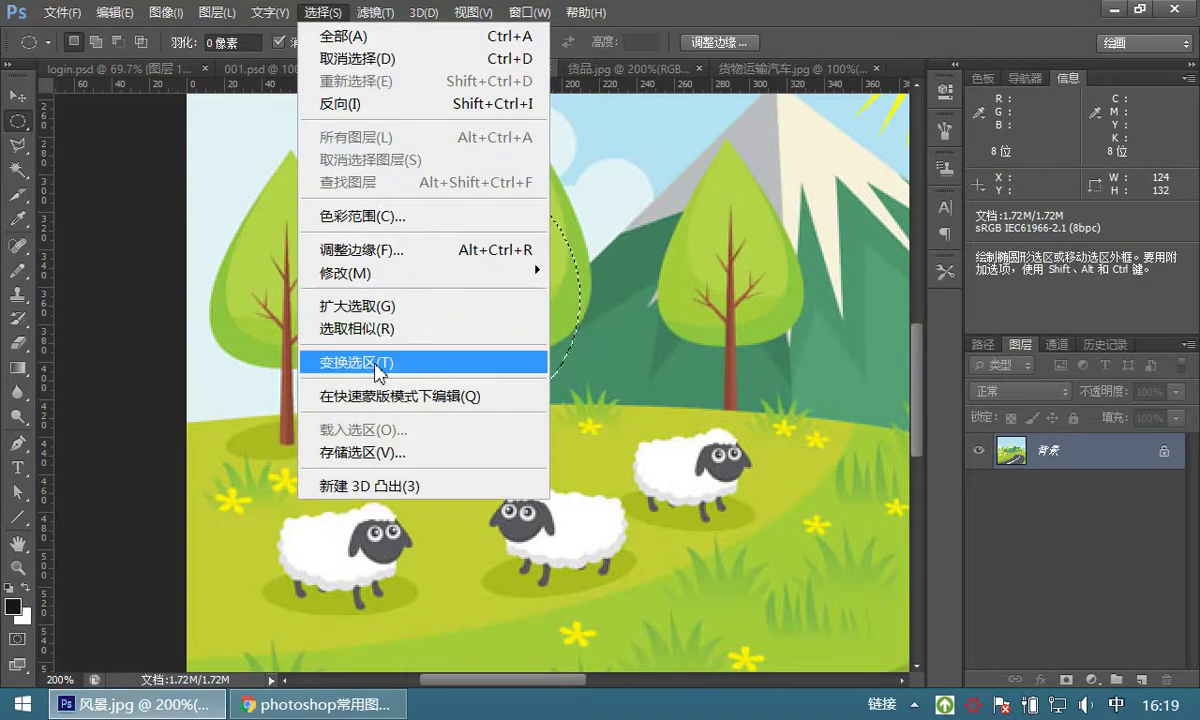
left_click(575, 368)
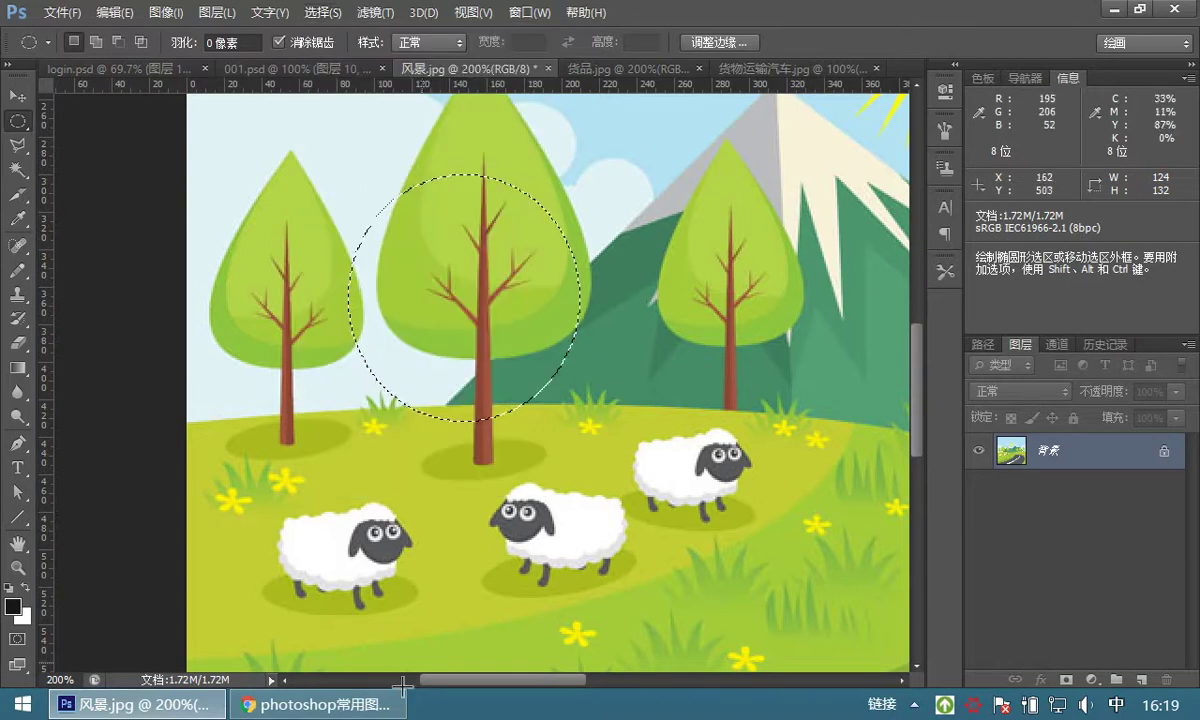
Switch to the Chrome notes and highlight the tip on inverting a selection.
left_click(318, 704)
left_click_drag(396, 425, 594, 425)
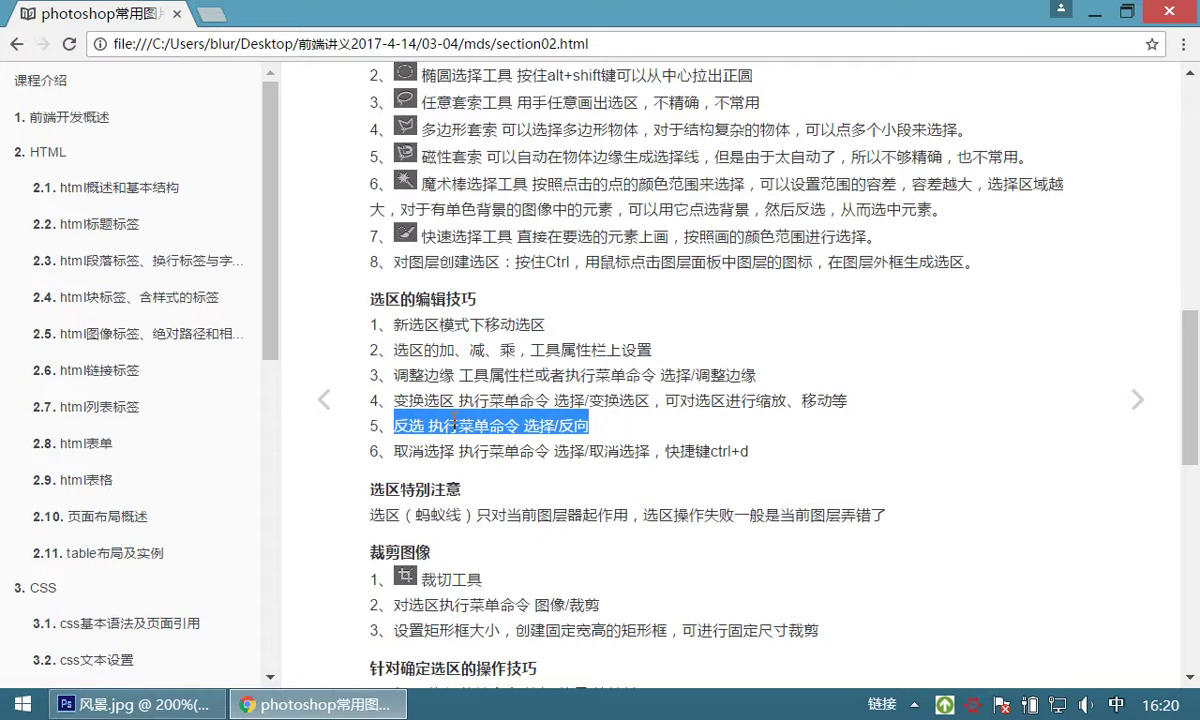
In Photoshop, clear the selection in 货物运输汽车.jpg and select the grey background around the truck with the Magic Wand.
left_click(125, 704)
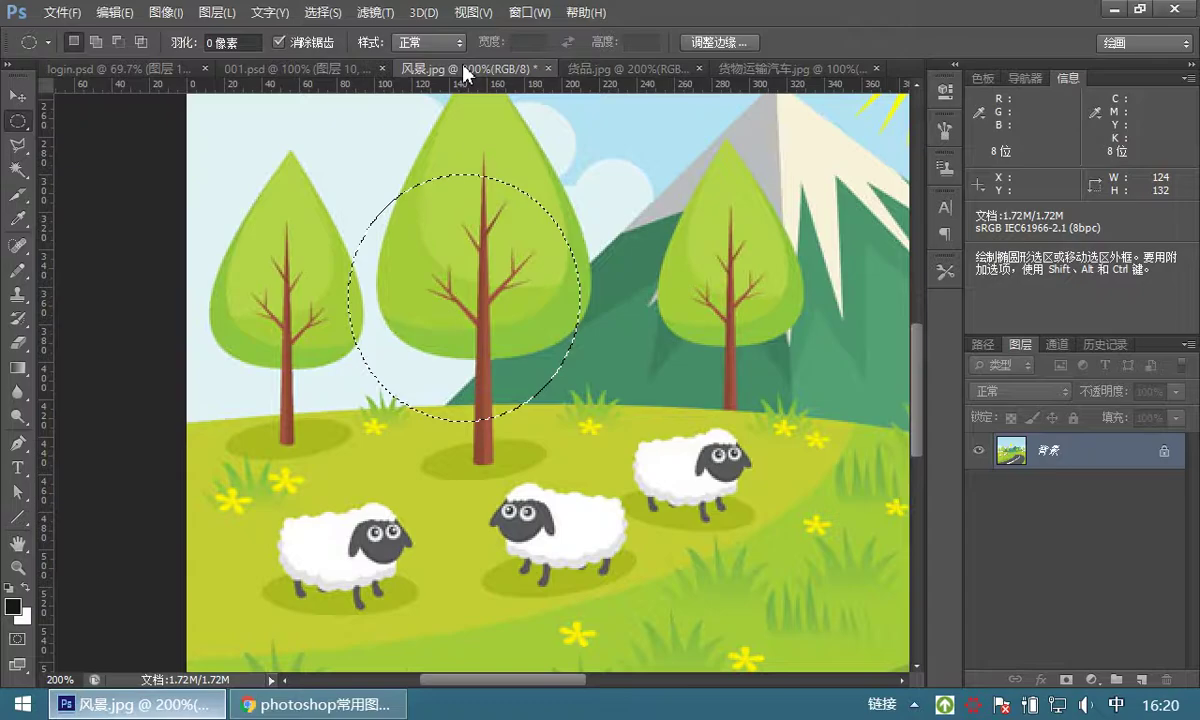
left_click(731, 69)
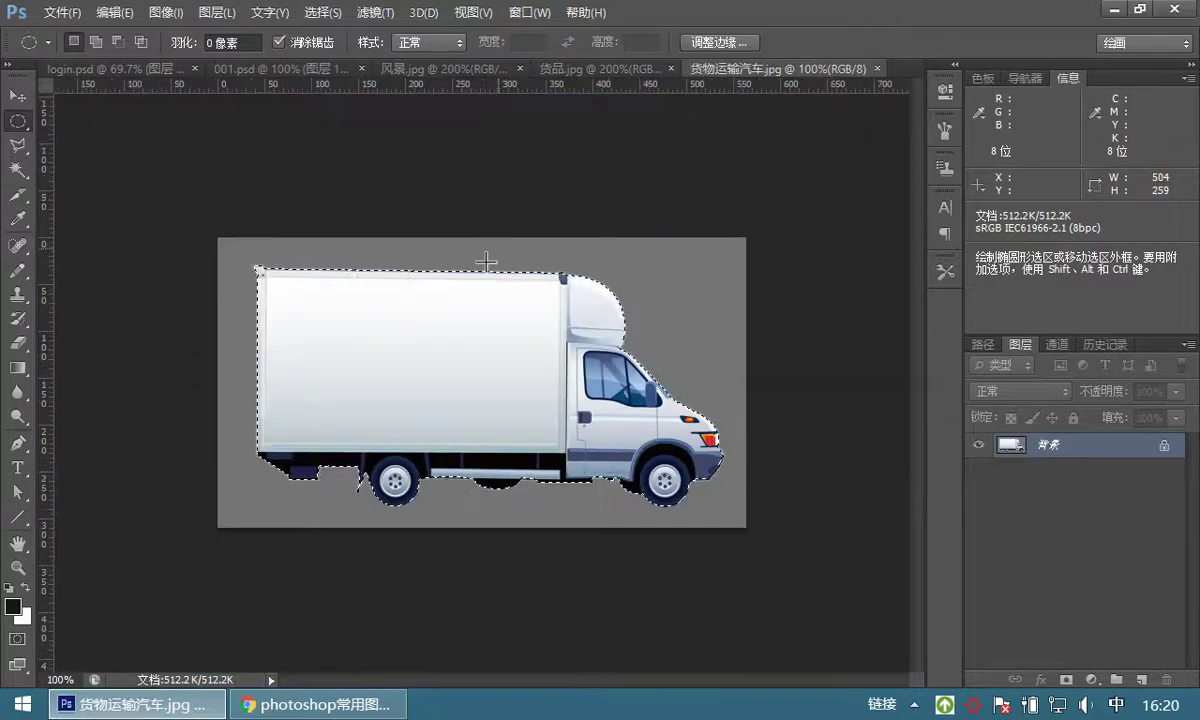
key("ctrl+d")
left_click(18, 170)
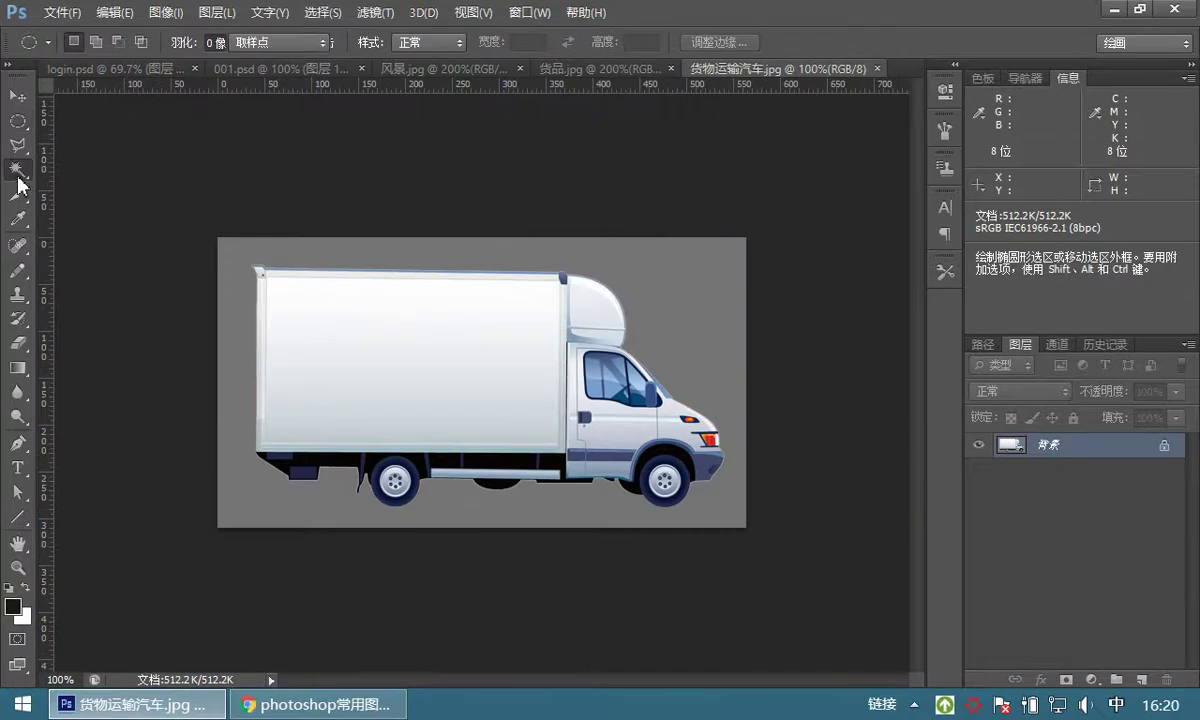
left_click(232, 273)
Invert the background selection so that it covers the truck instead.
right_click(300, 266)
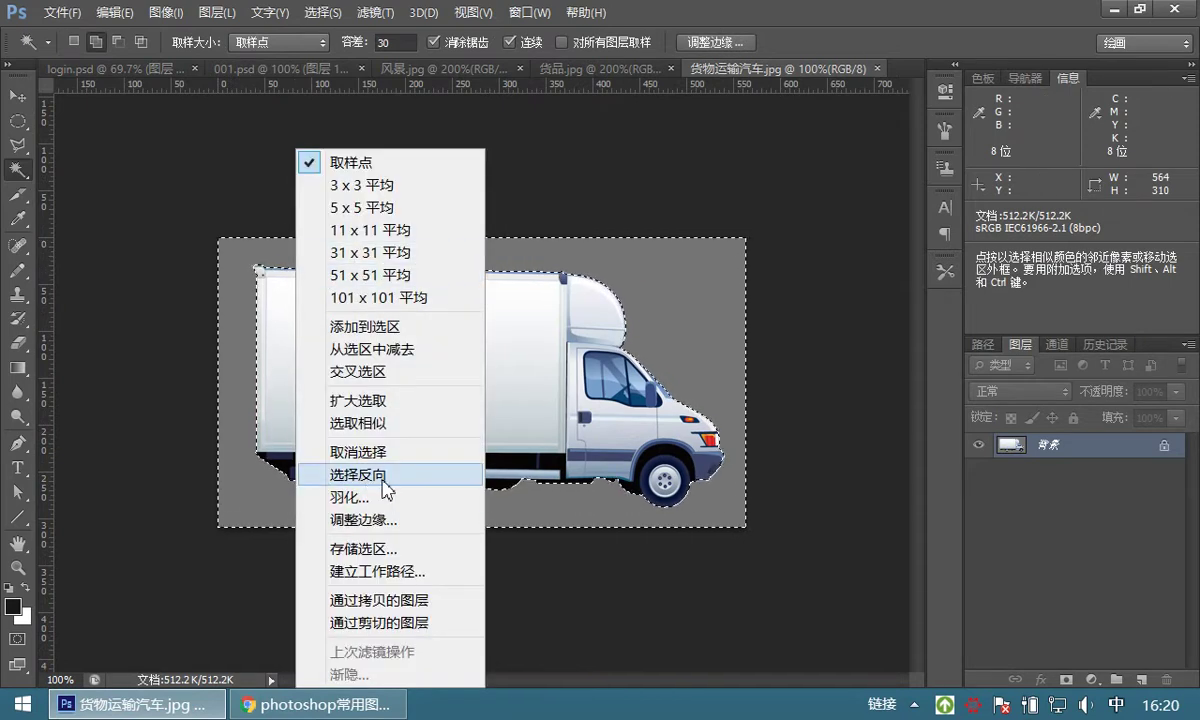
left_click(323, 14)
left_click(323, 14)
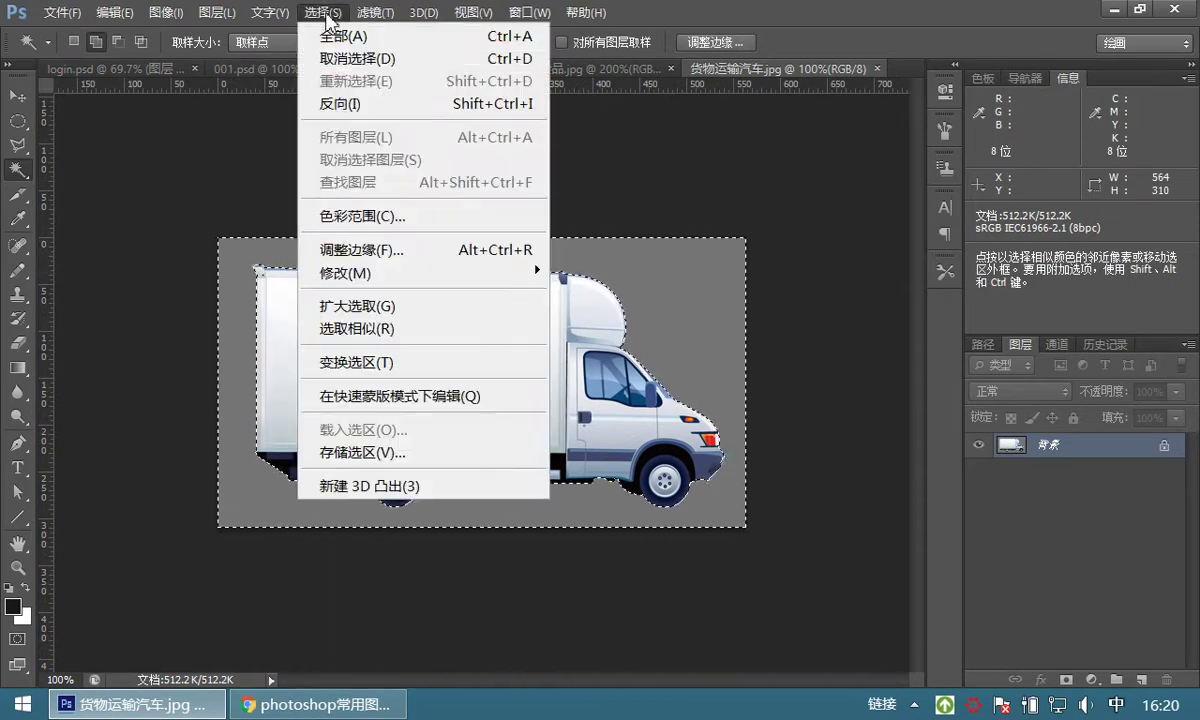
left_click(342, 108)
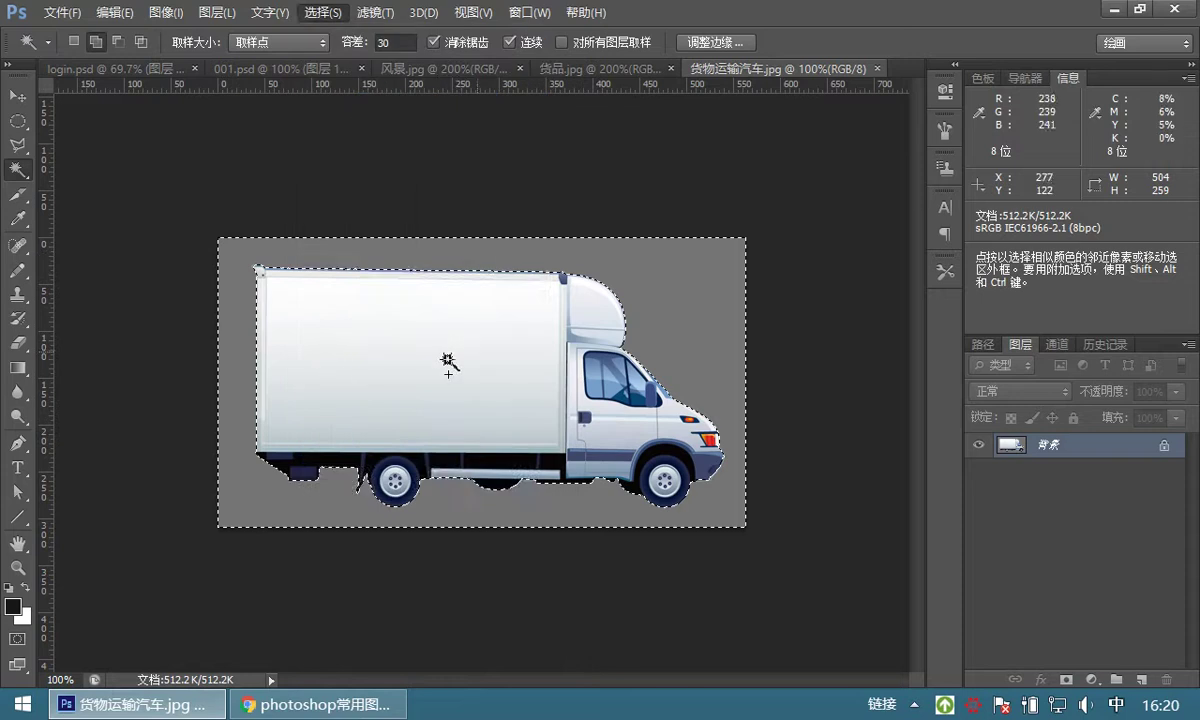
Switch to the Chrome notes and review the tip on deselecting and the special caution about selections and the current layer.
left_click(317, 704)
left_click_drag(395, 453, 760, 461)
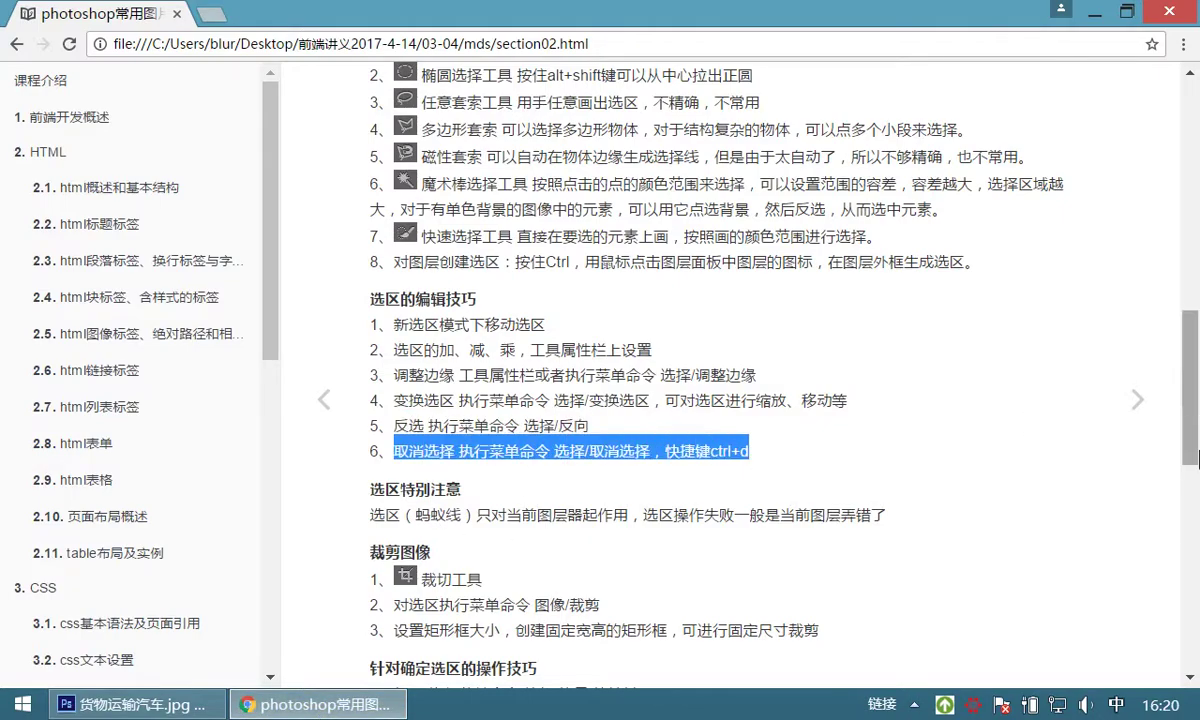
scroll(1197, 490, "down", 1)
scroll(1197, 490, "down", 1)
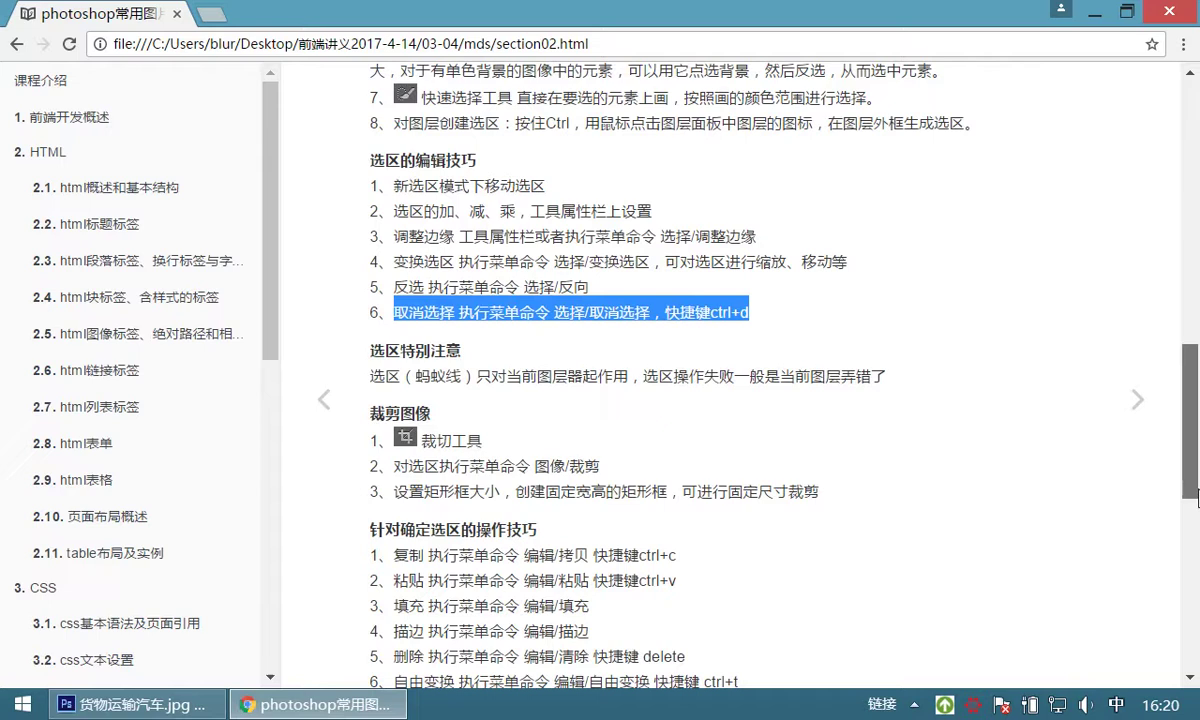
left_click(428, 311)
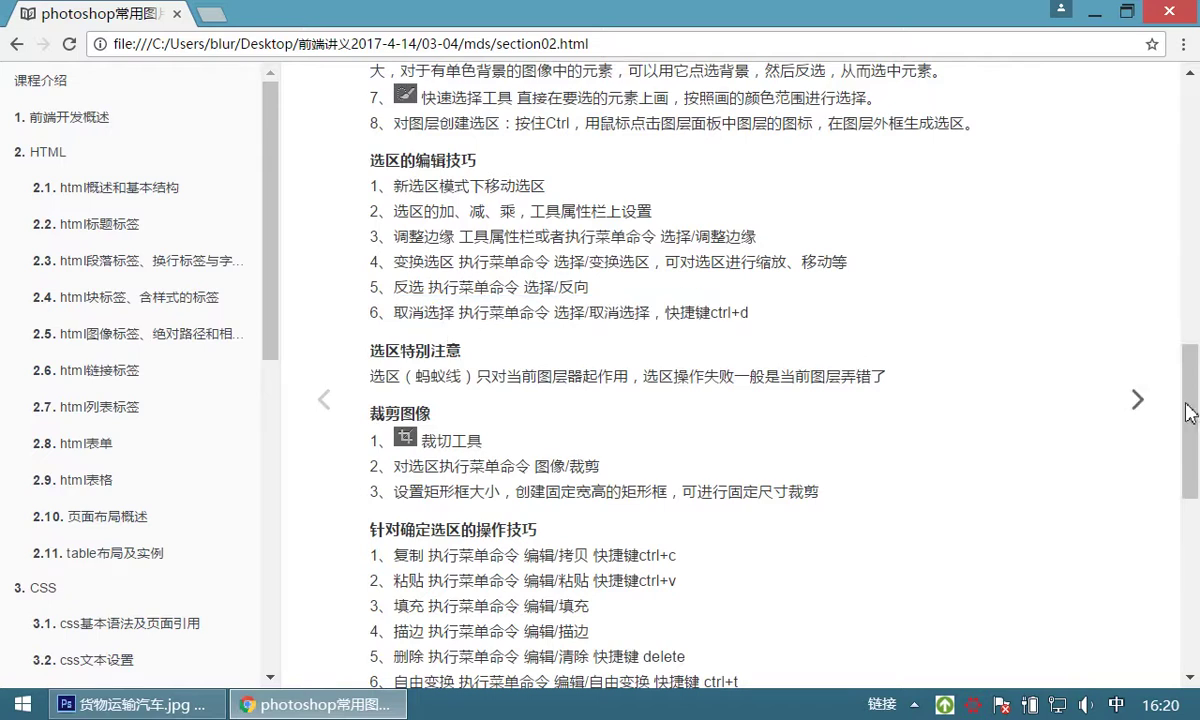
scroll(1197, 415, "down", 1)
left_click_drag(1197, 415, 1169, 402)
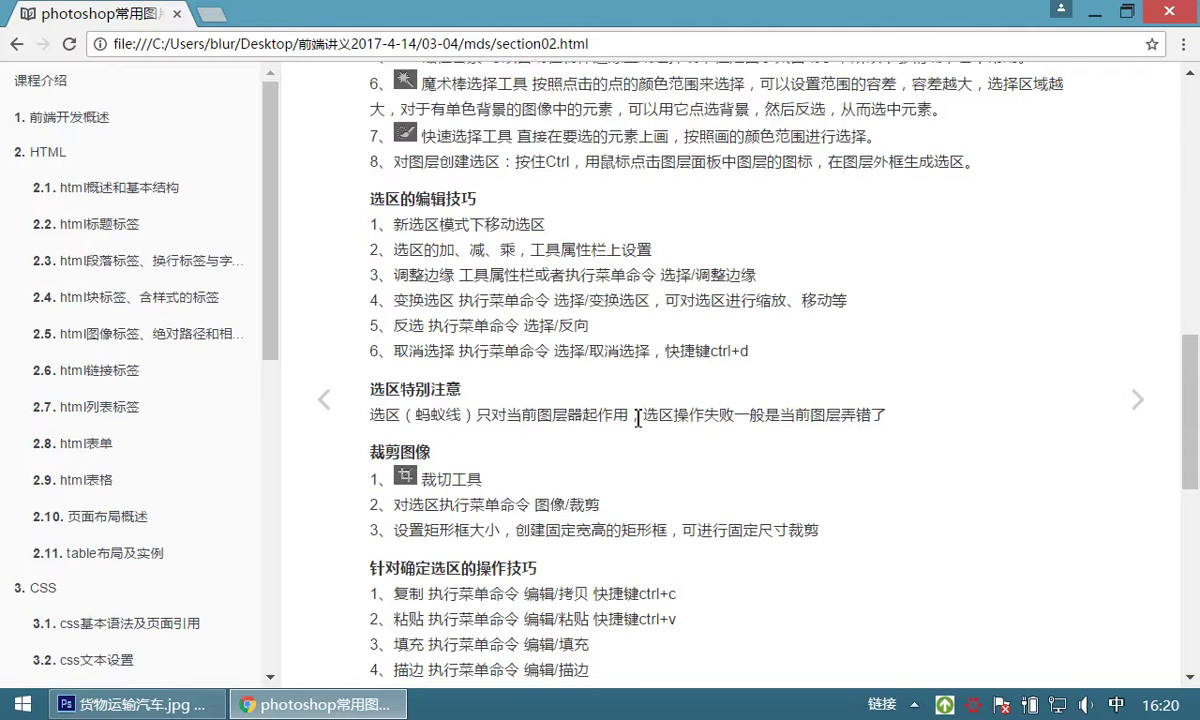
In Photoshop's login.psd, try copying the logo through a rectangular selection about 270 × 130 px with 图层 18 as the current layer, and clear the selection.
left_click_drag(651, 415, 895, 413)
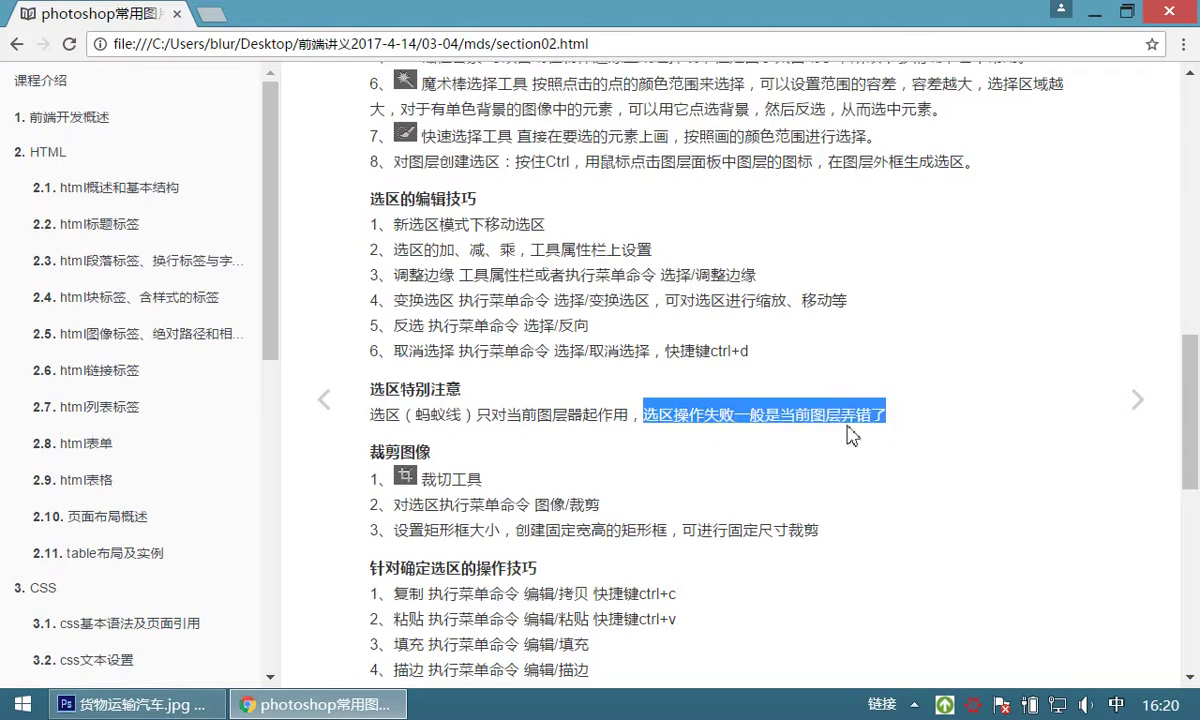
left_click(180, 704)
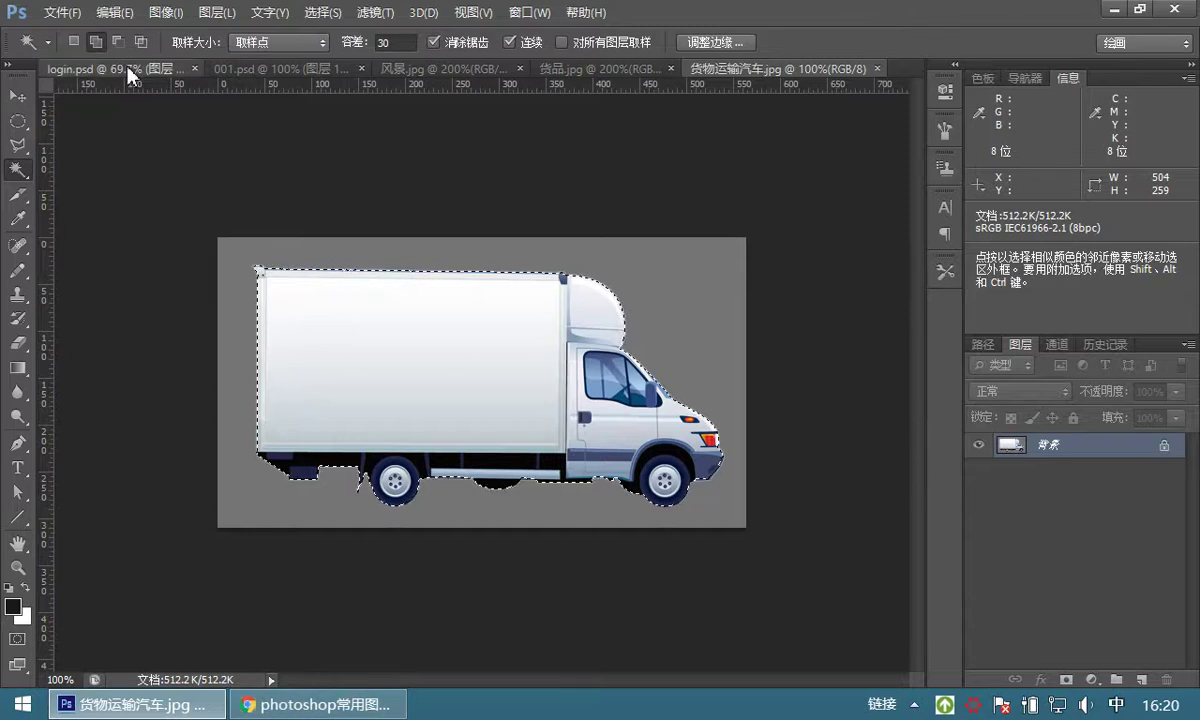
left_click(126, 72)
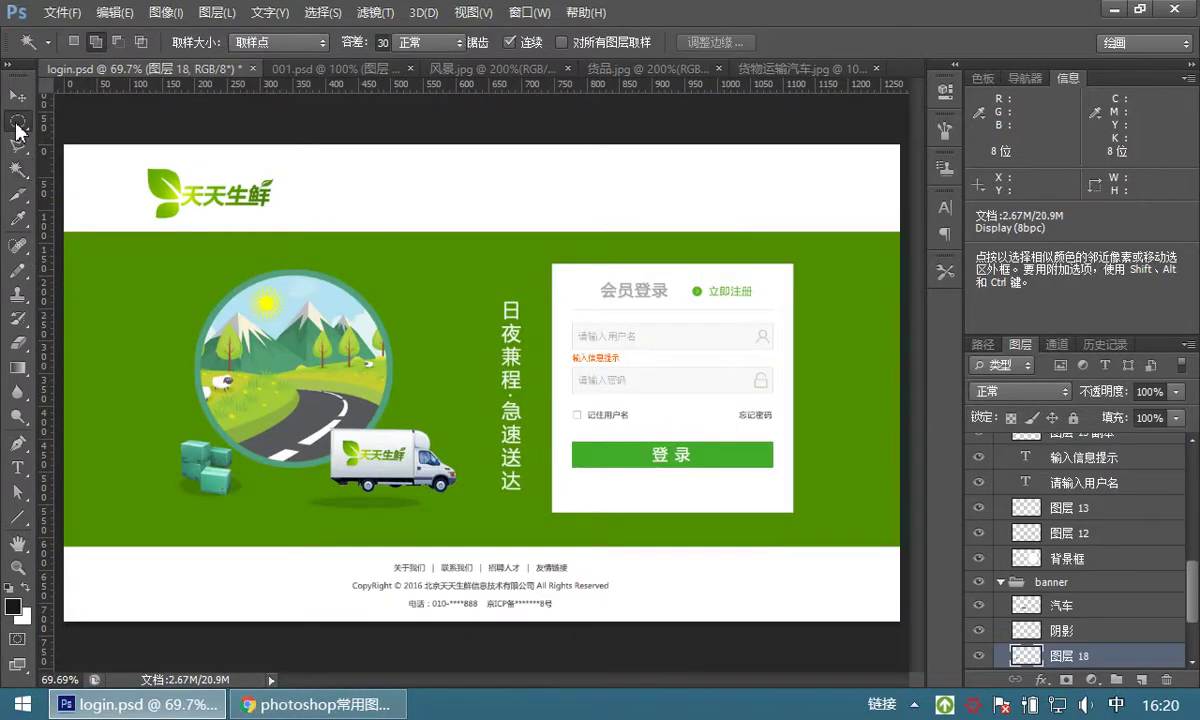
right_click(18, 121)
left_click(67, 112)
left_click_drag(123, 148, 300, 232)
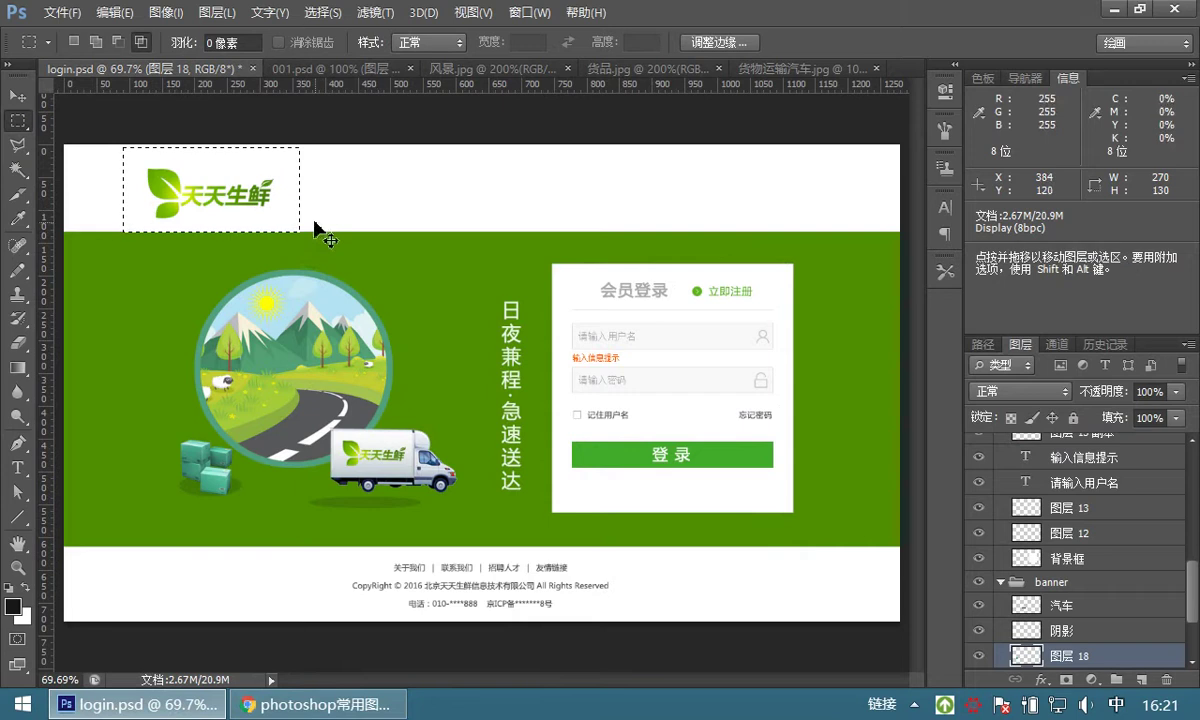
key("ctrl+c")
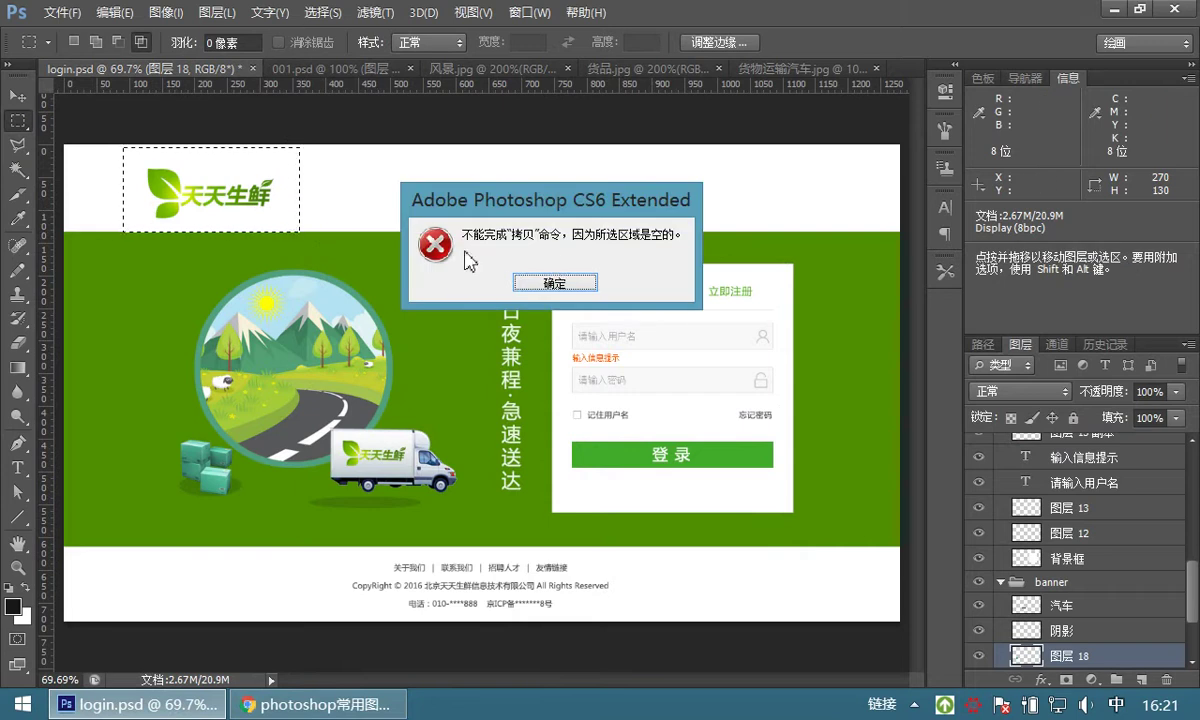
left_click(551, 281)
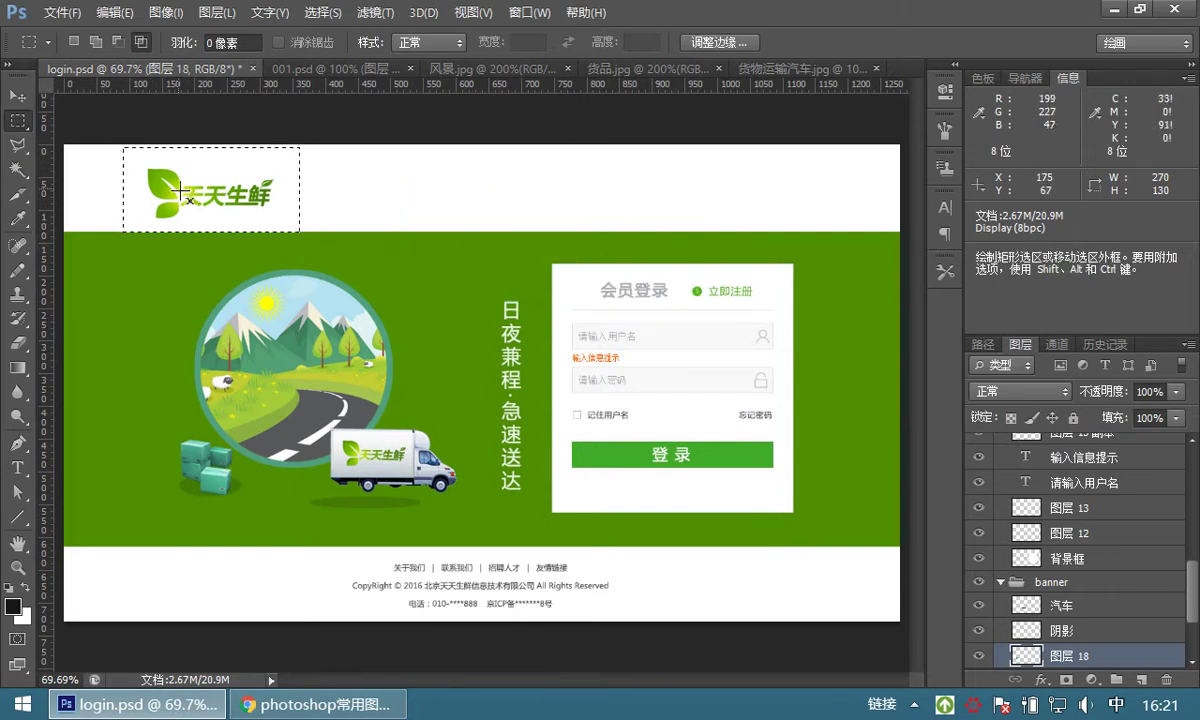
key("ctrl+d")
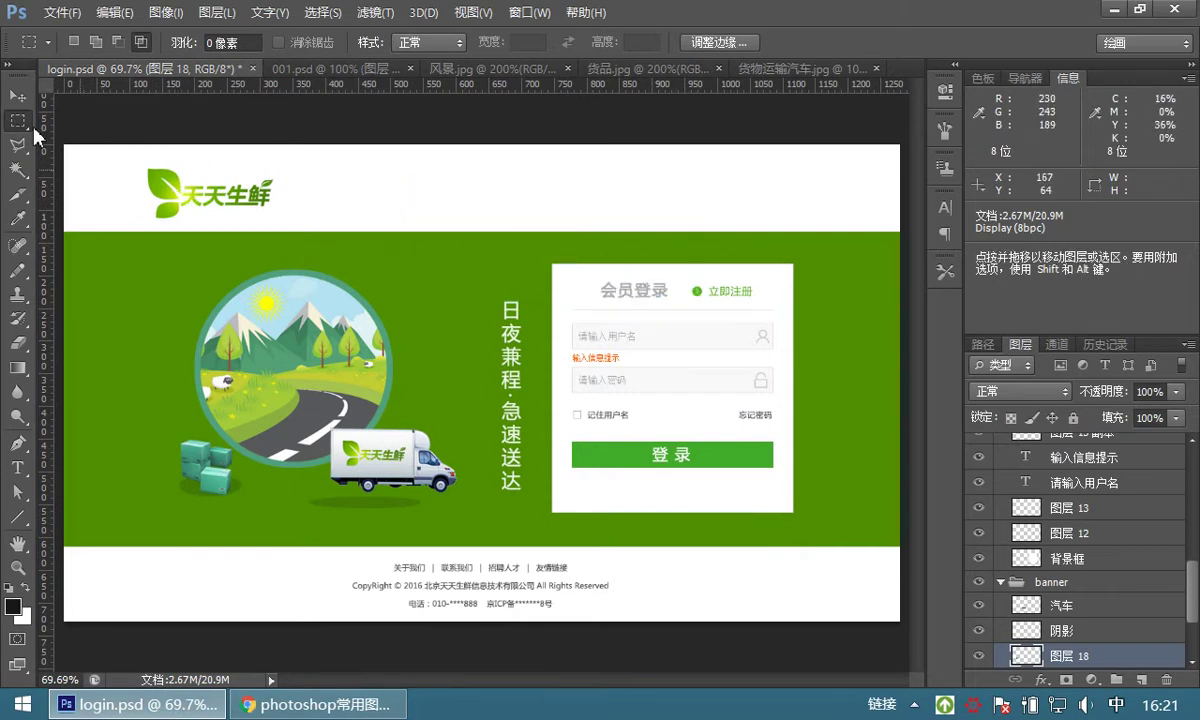
Make the logo's own layer current, draw a rectangular selection about 285 × 174 px around the logo, and clear the selection.
key("v")
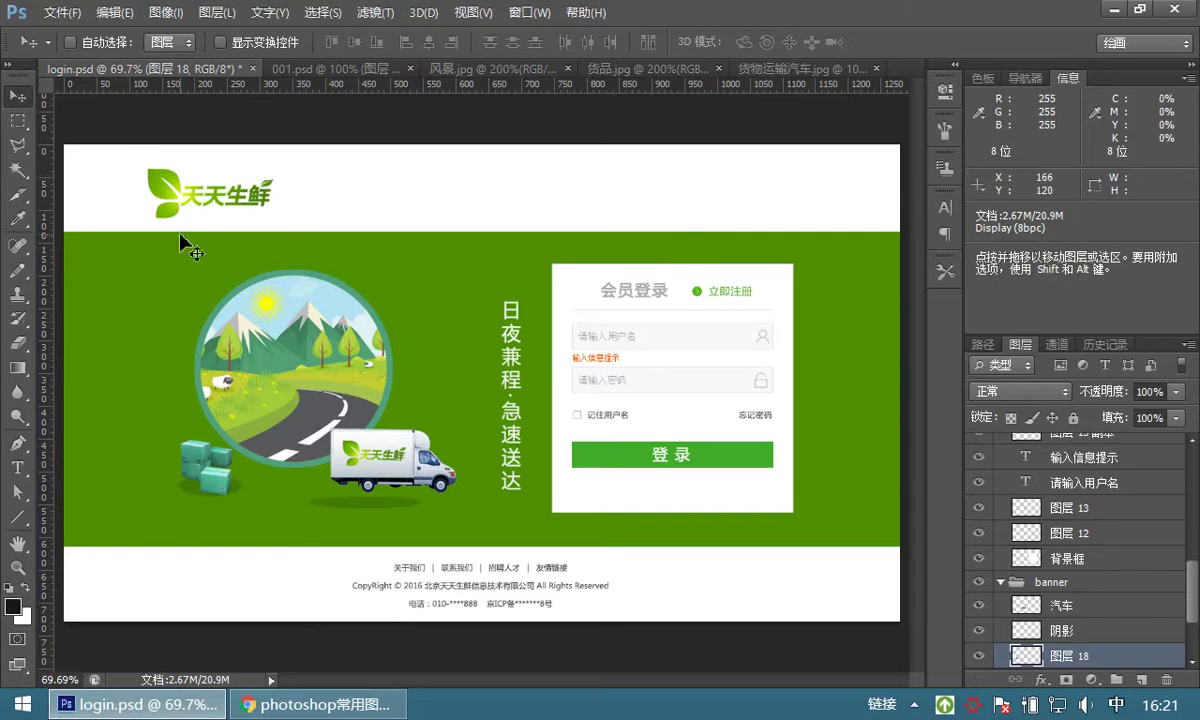
left_click(147, 170, "ctrl")
left_click(18, 120)
left_click_drag(134, 152, 320, 265)
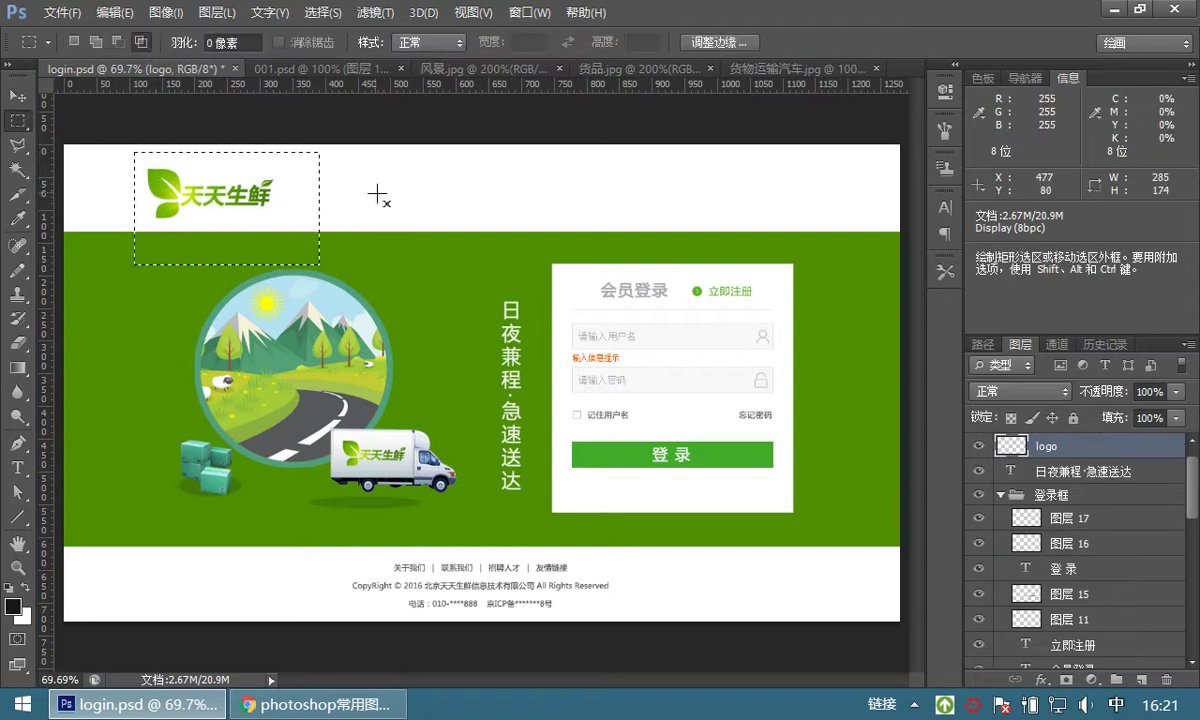
key("ctrl+d")
Switch to the Chrome notes, highlight the special caution about selections, and read on to the operations for defined selections.
left_click(317, 704)
left_click_drag(370, 414, 897, 413)
scroll(673, 388, "down", 2)
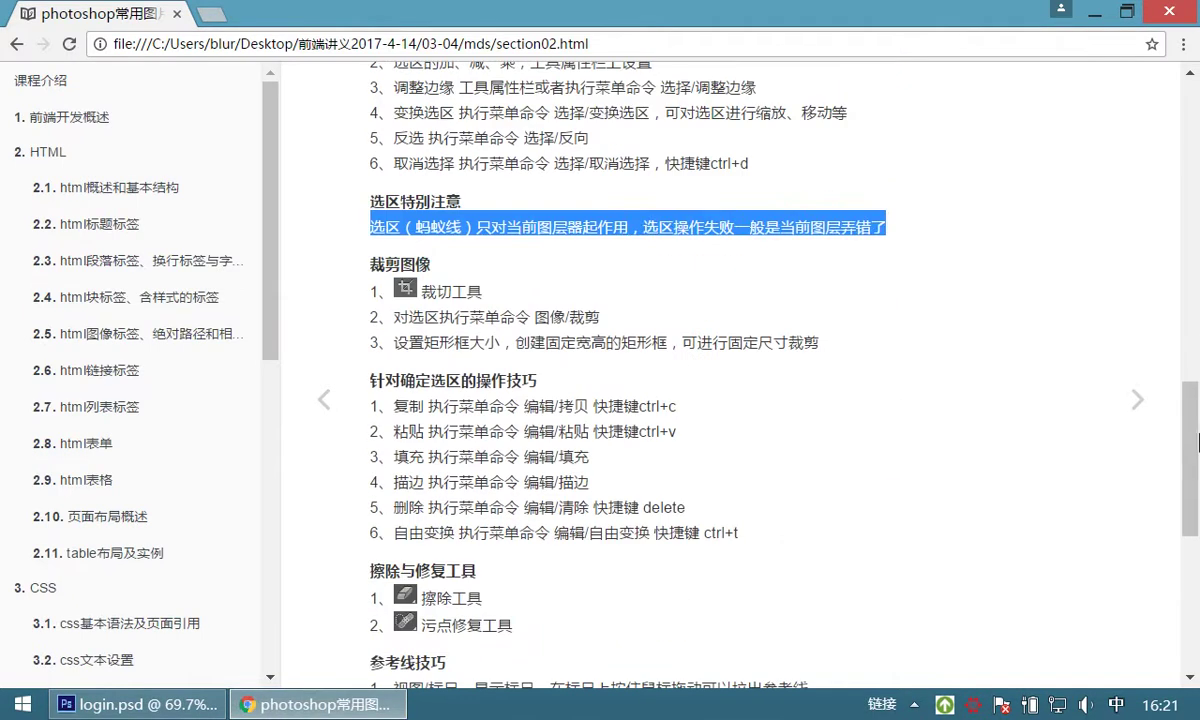
left_click_drag(1192, 446, 1196, 454)
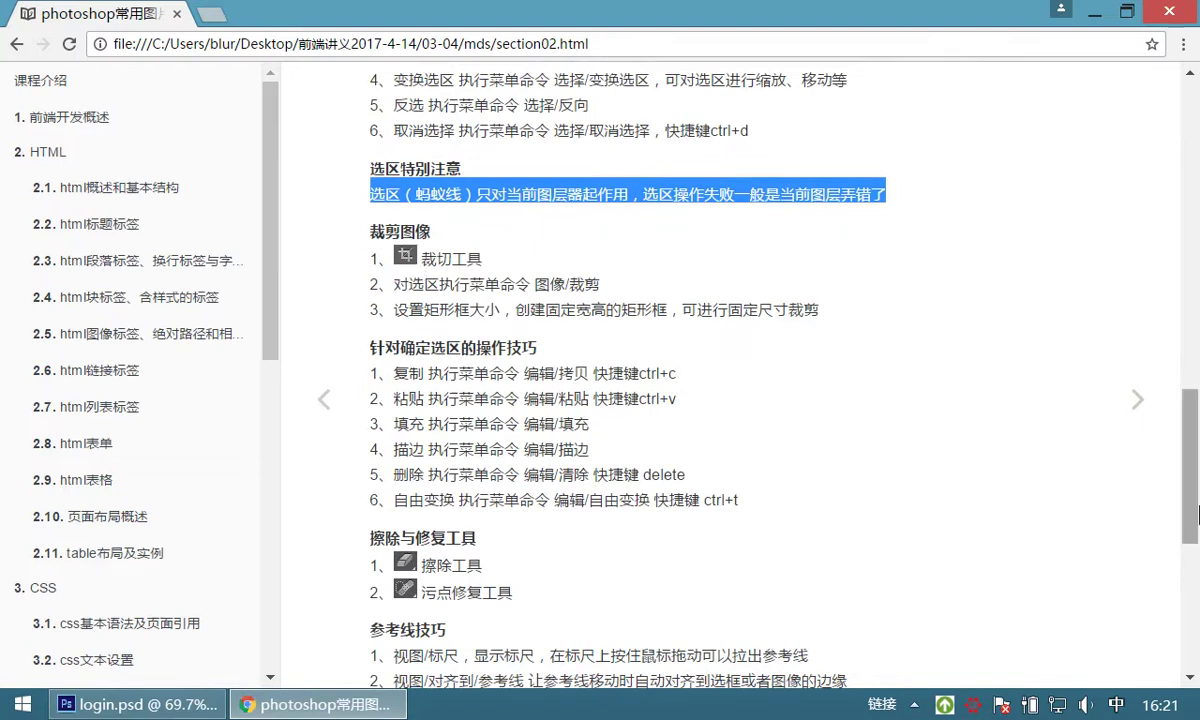
left_click_drag(1198, 510, 1198, 572)
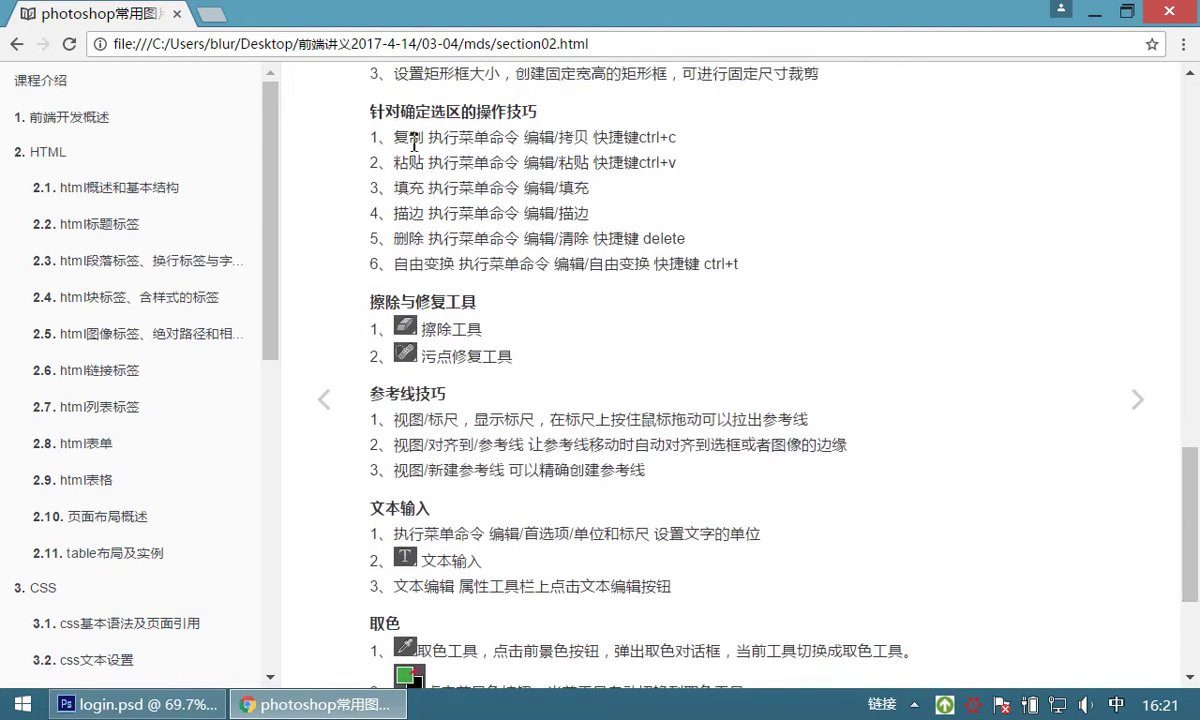
Highlight the copy and paste tips and the fill tip in the notes on operations for defined selections.
left_click_drag(397, 133, 688, 164)
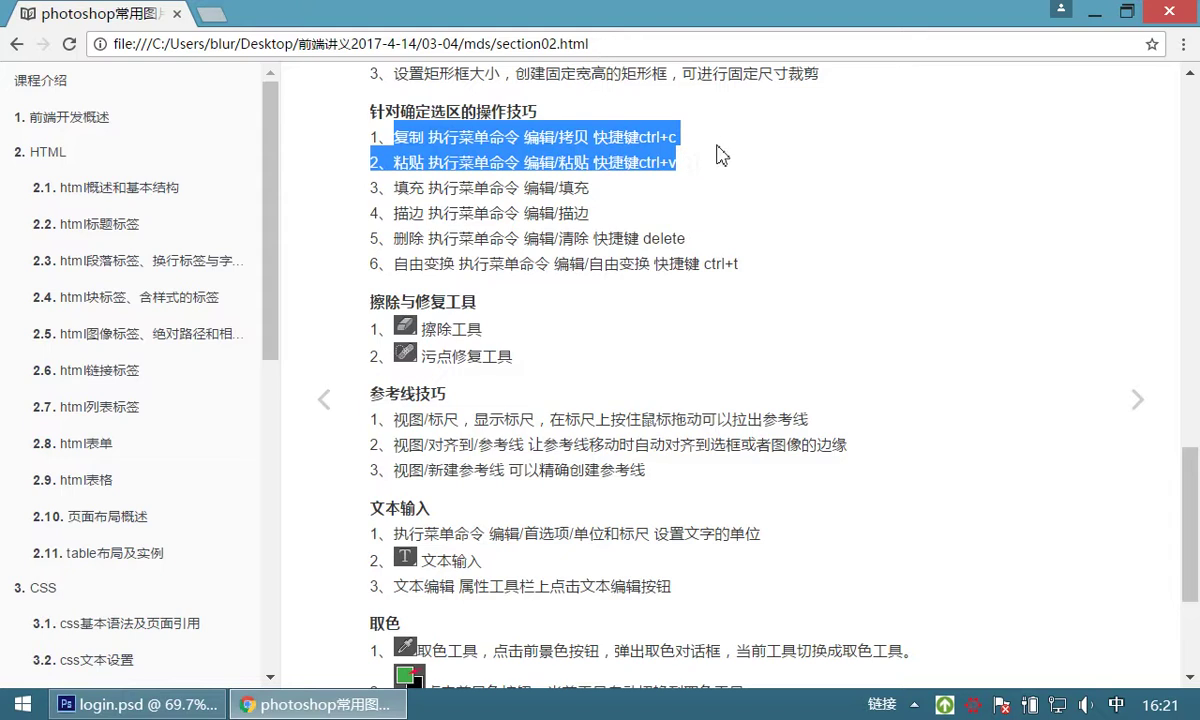
left_click(628, 216)
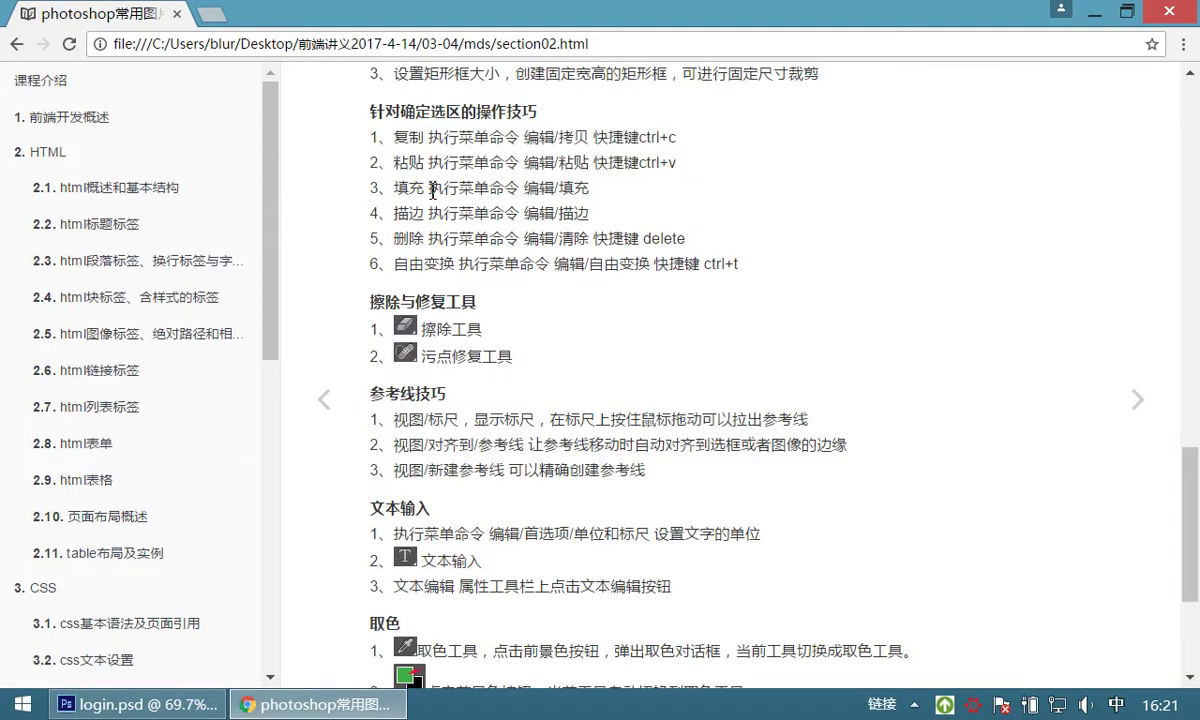
left_click_drag(383, 188, 589, 184)
left_click(495, 207)
left_click_drag(592, 188, 396, 188)
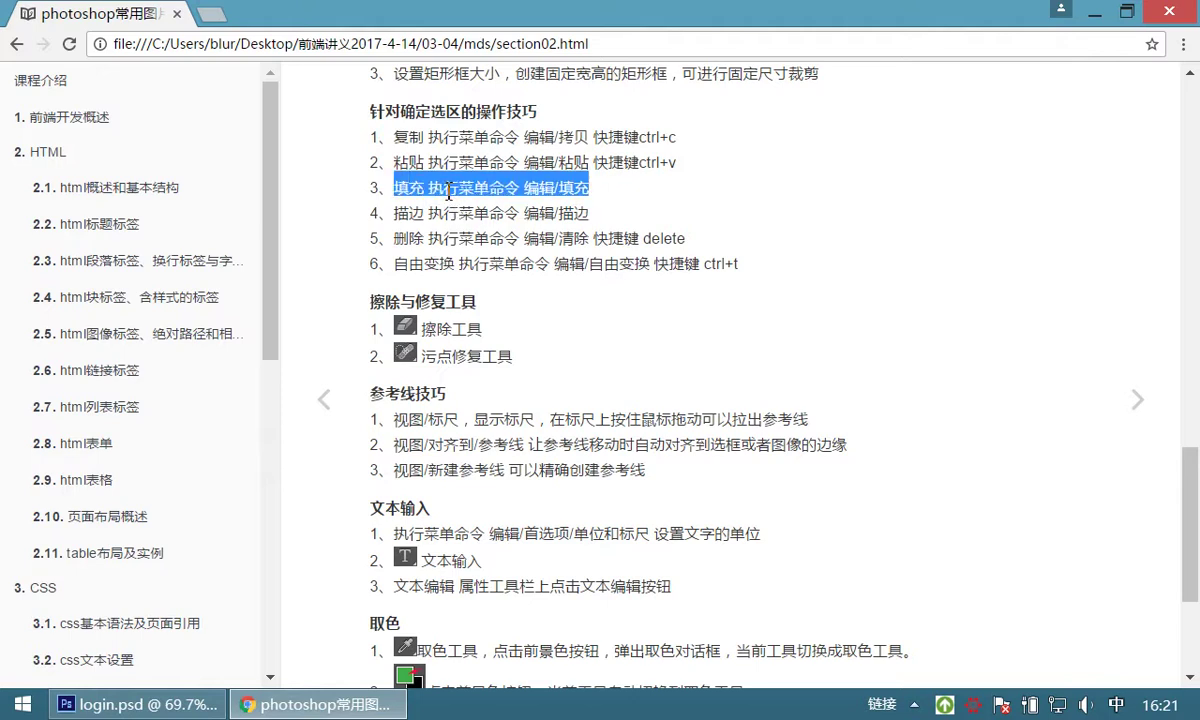
Switch to Photoshop, bring up the 001.psd document and look through its layers.
left_click(213, 708)
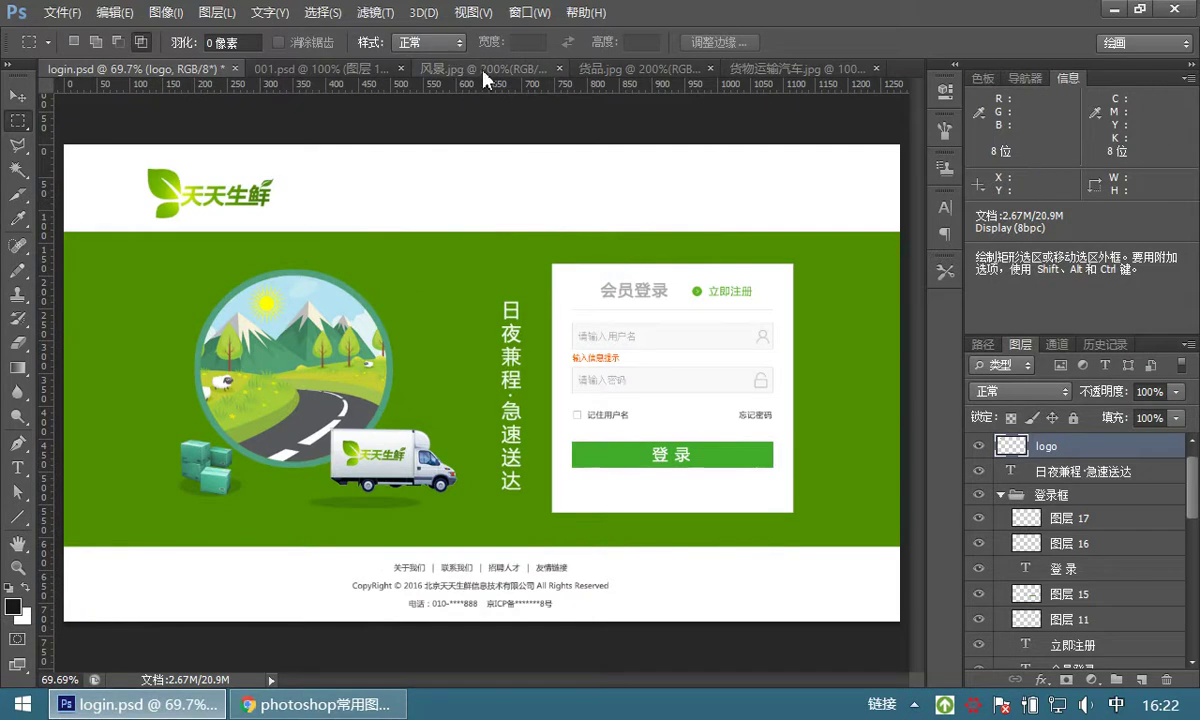
left_click(480, 74)
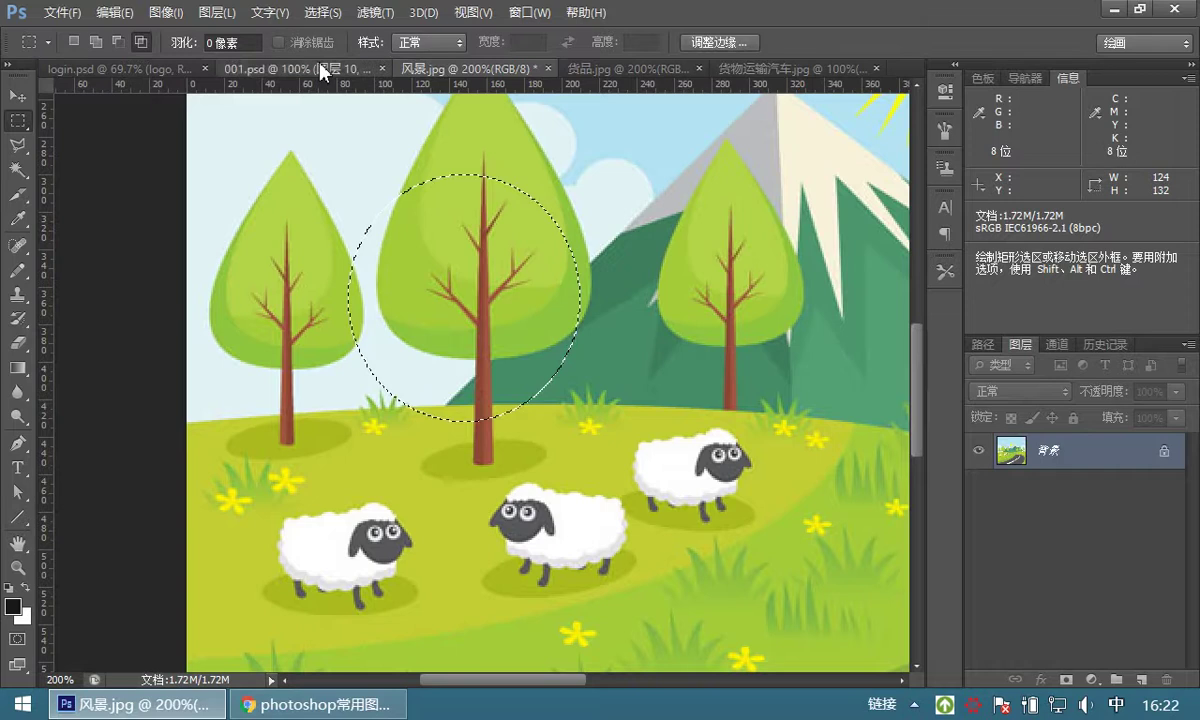
left_click(301, 68)
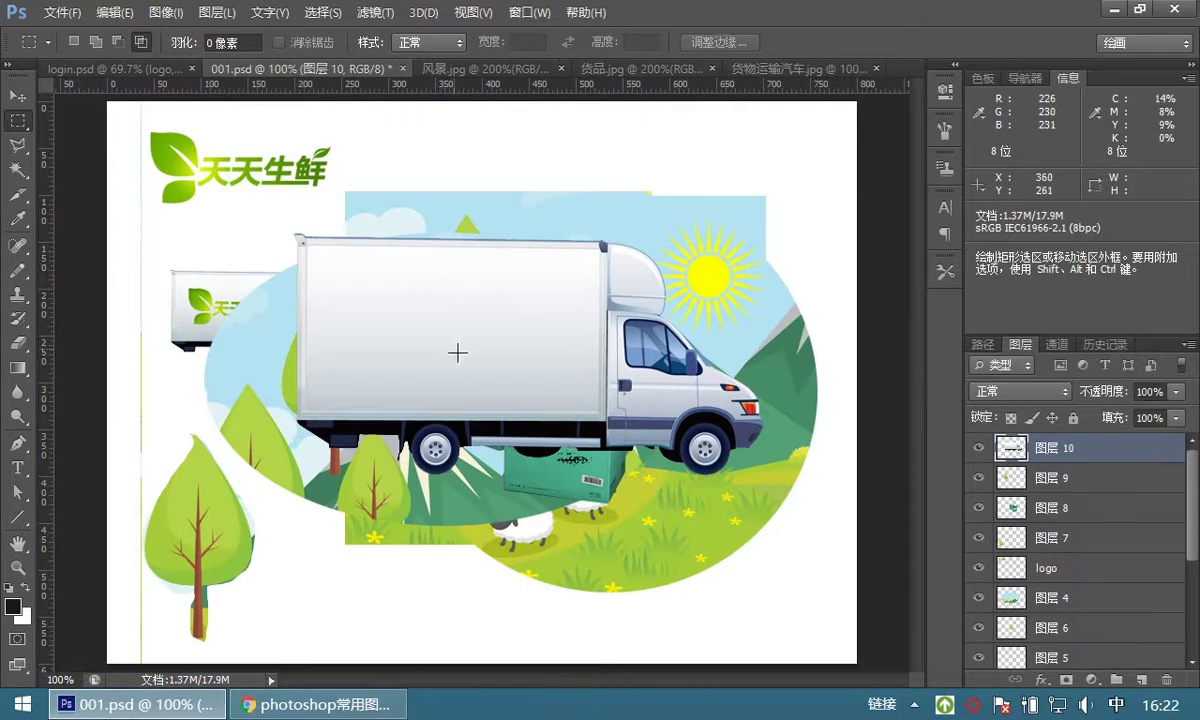
scroll(1196, 528, "down", 4)
scroll(1195, 523, "up", 4)
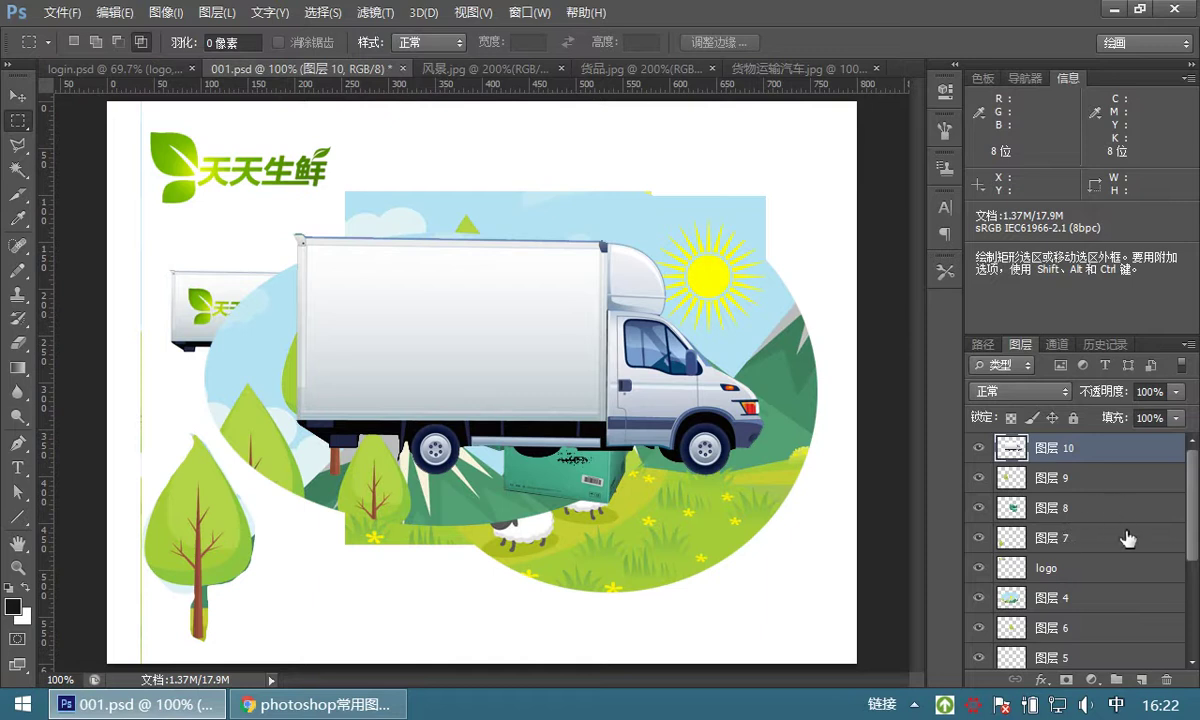
key("ctrl+alt+a")
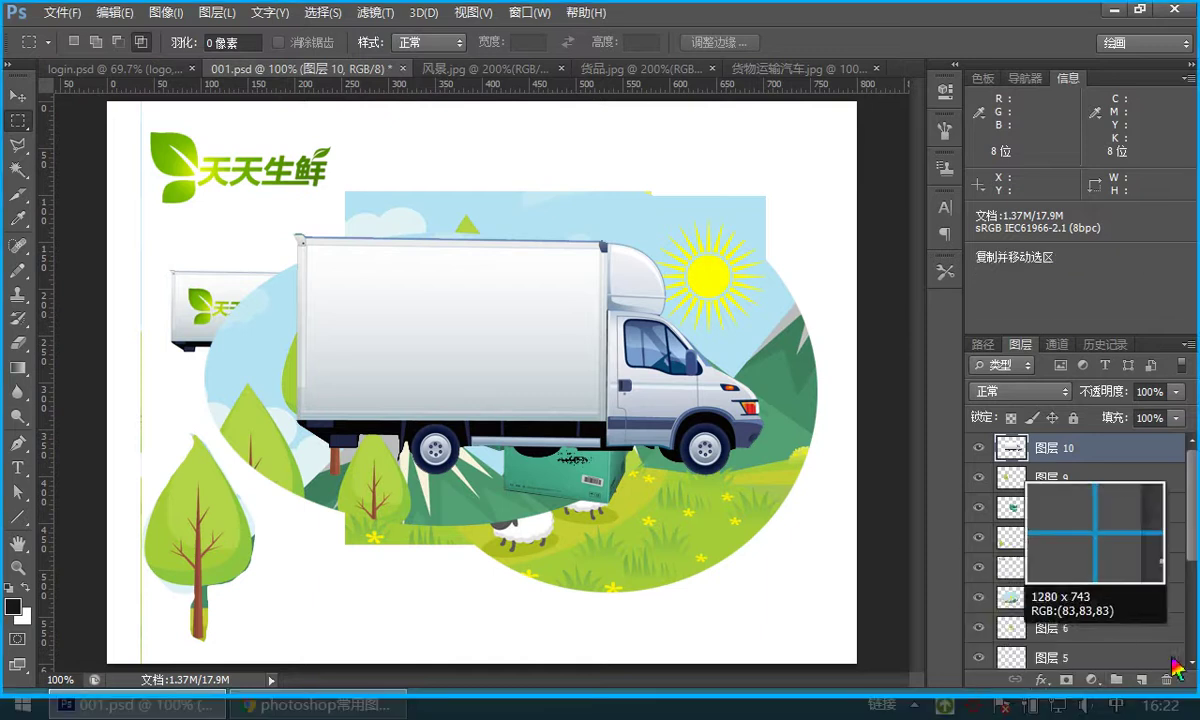
left_click_drag(1148, 652, 1181, 700)
left_click(1158, 627)
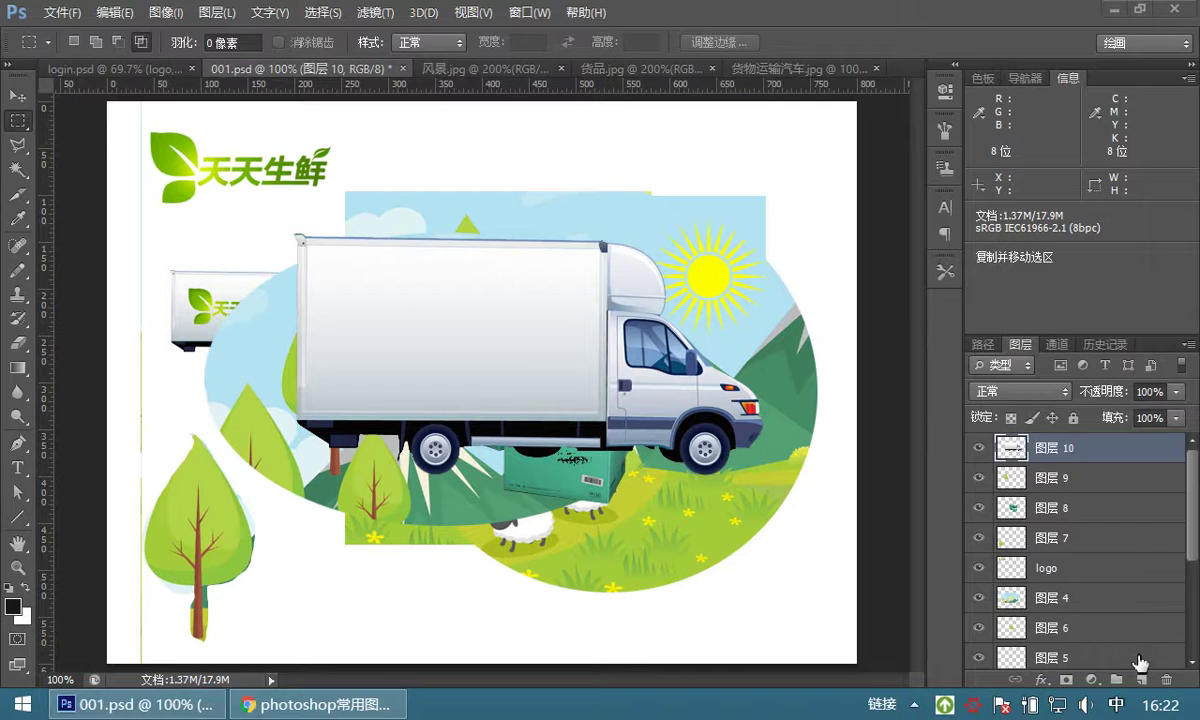
Delete the layers 图层 10, 图层 9, 图层 8 and 图层 7 from 001.psd.
left_click(1166, 679)
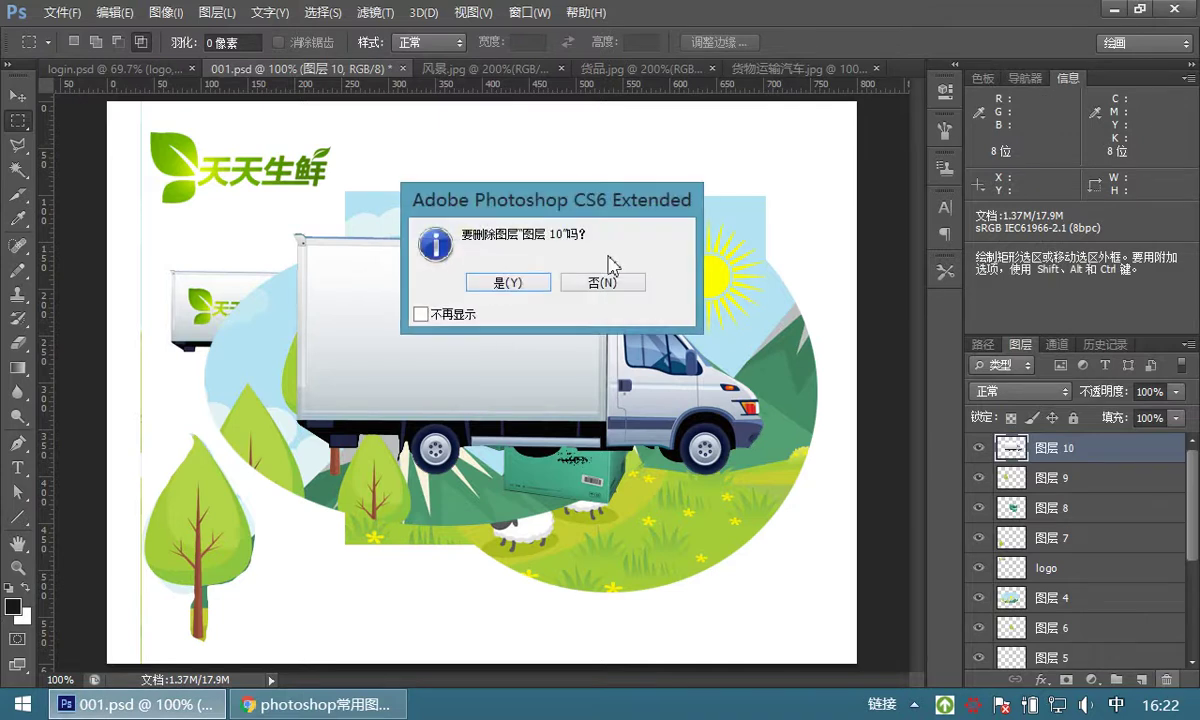
left_click(507, 282)
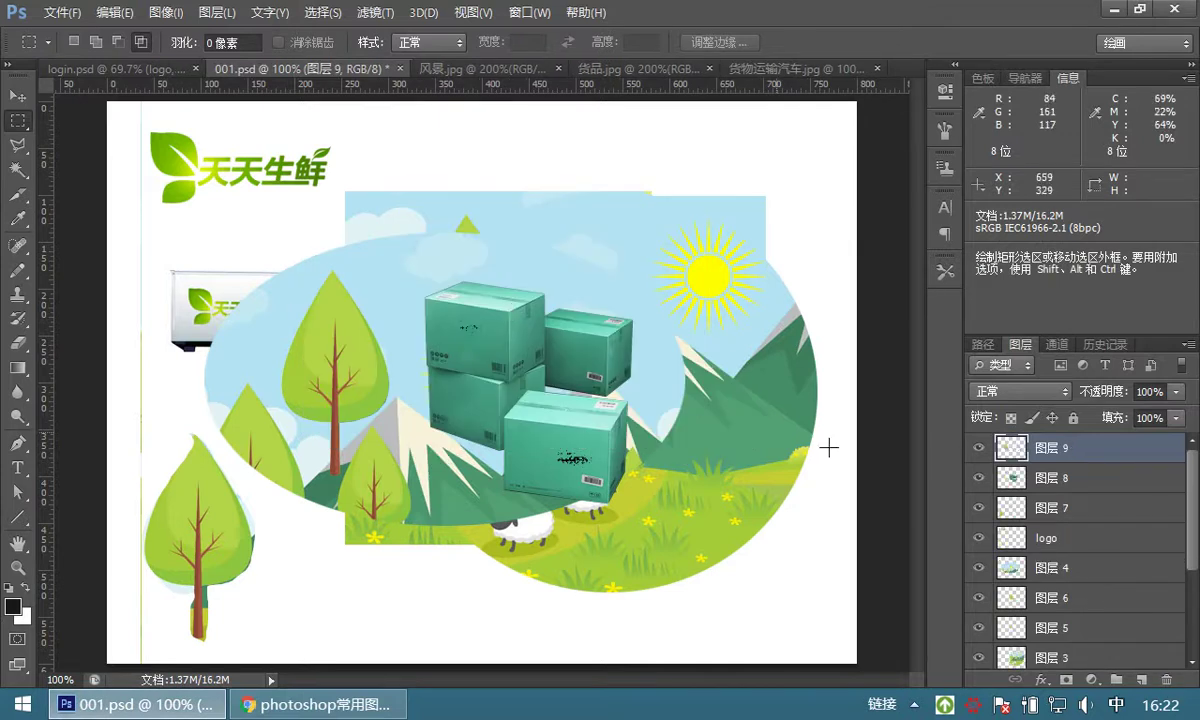
left_click(1167, 680)
left_click(480, 280)
left_click(1167, 681)
left_click(512, 288)
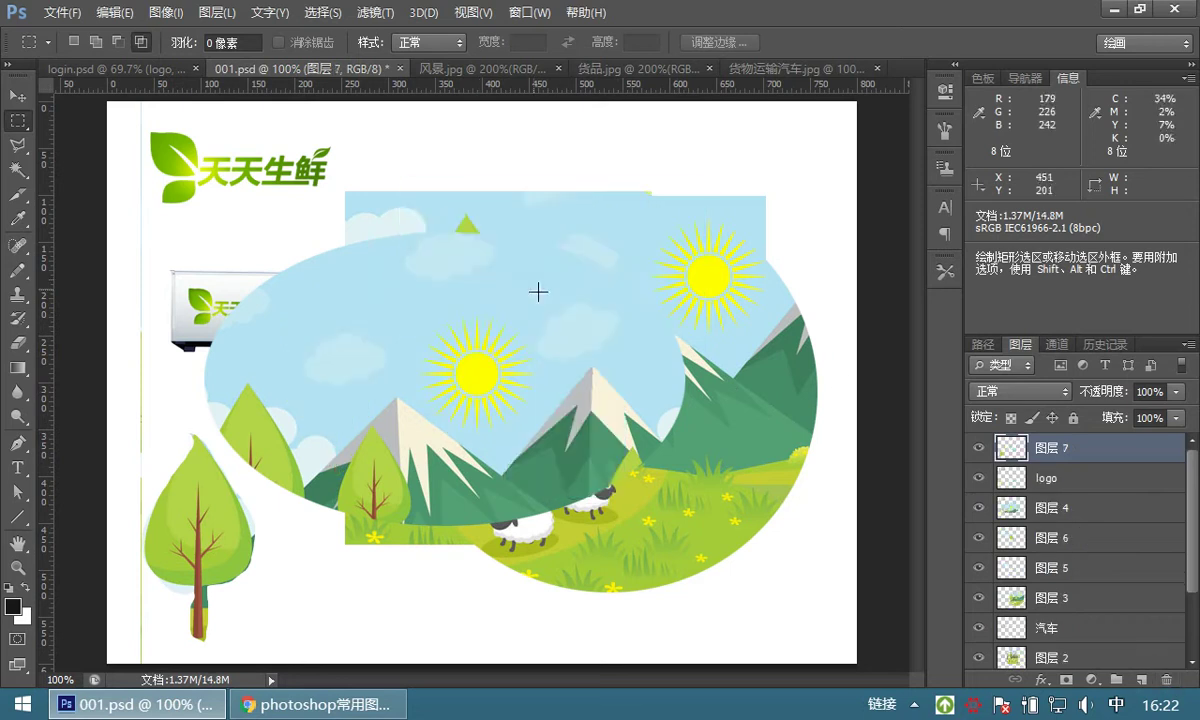
left_click(1167, 681)
left_click(522, 288)
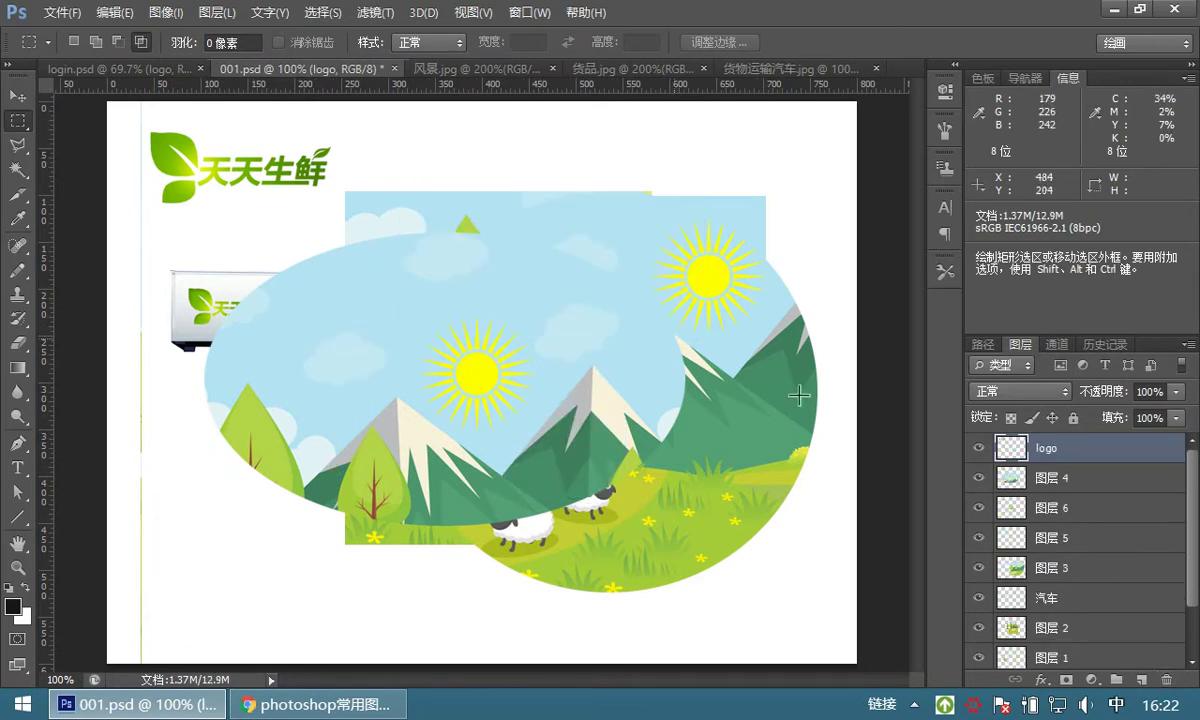
Delete the logo, 图层 4 and 图层 6 layers from 001.psd.
left_click(1167, 681)
left_click(500, 280)
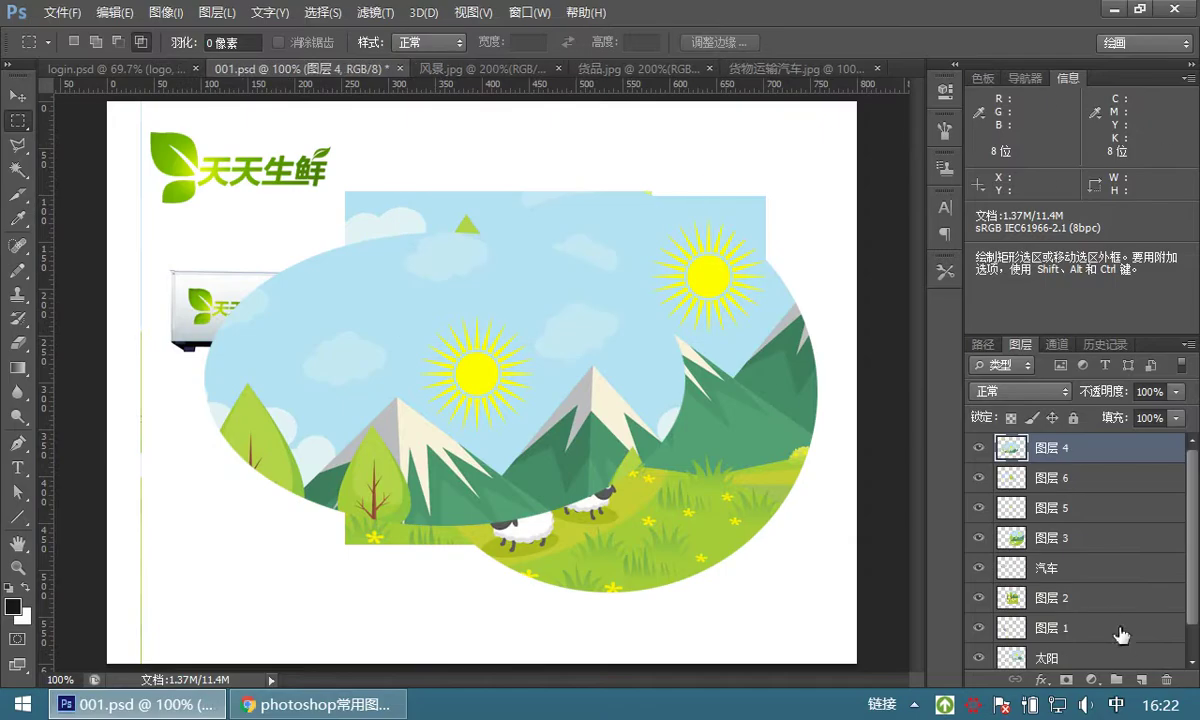
left_click(1167, 681)
left_click(495, 288)
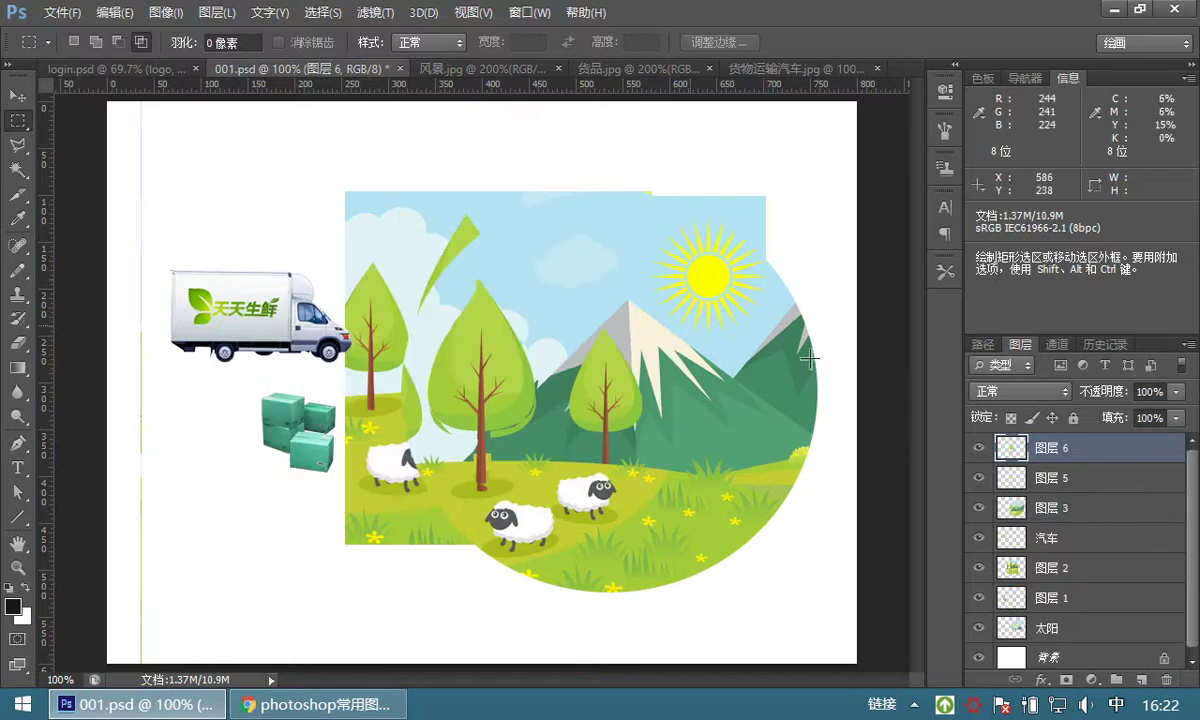
left_click(1167, 681)
left_click(522, 281)
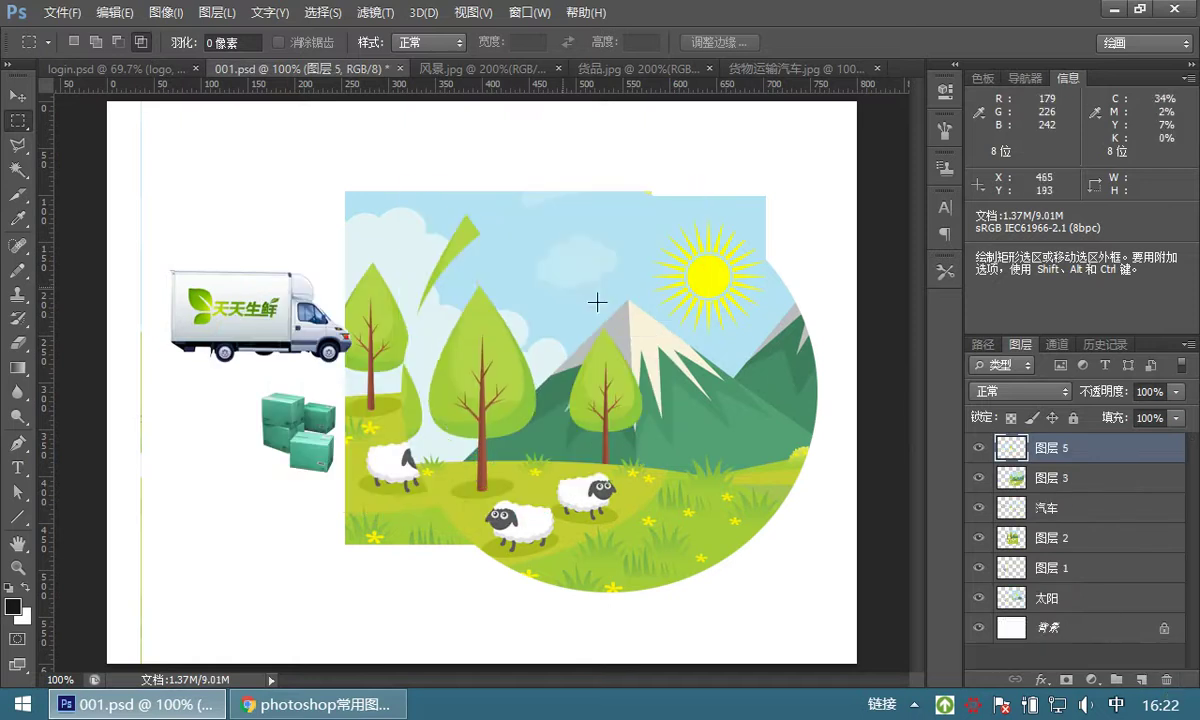
Delete the layers 图层 5, 图层 3 and 汽车 from 001.psd.
left_click(1160, 681)
left_click(470, 272)
left_click(1167, 681)
left_click(501, 286)
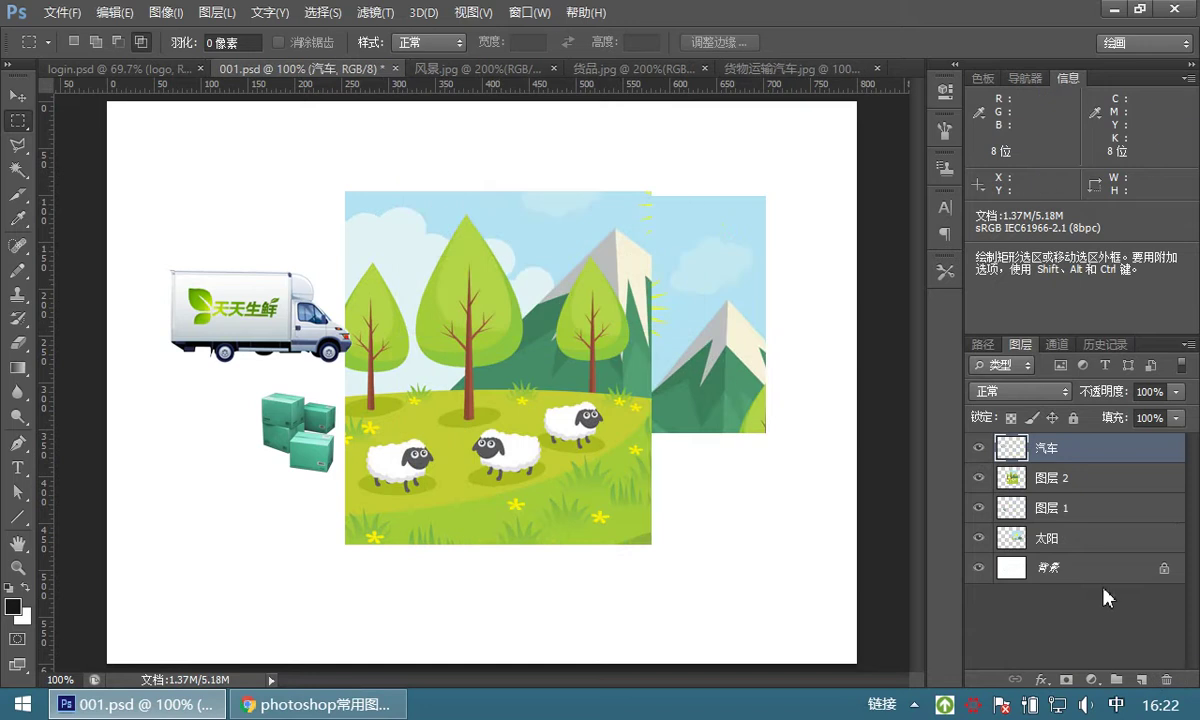
left_click(1166, 681)
left_click(508, 283)
Move the green boxes about 113 px left and 215 px up, and shift the sheep landscape up and to the left on the canvas.
left_click(16, 97)
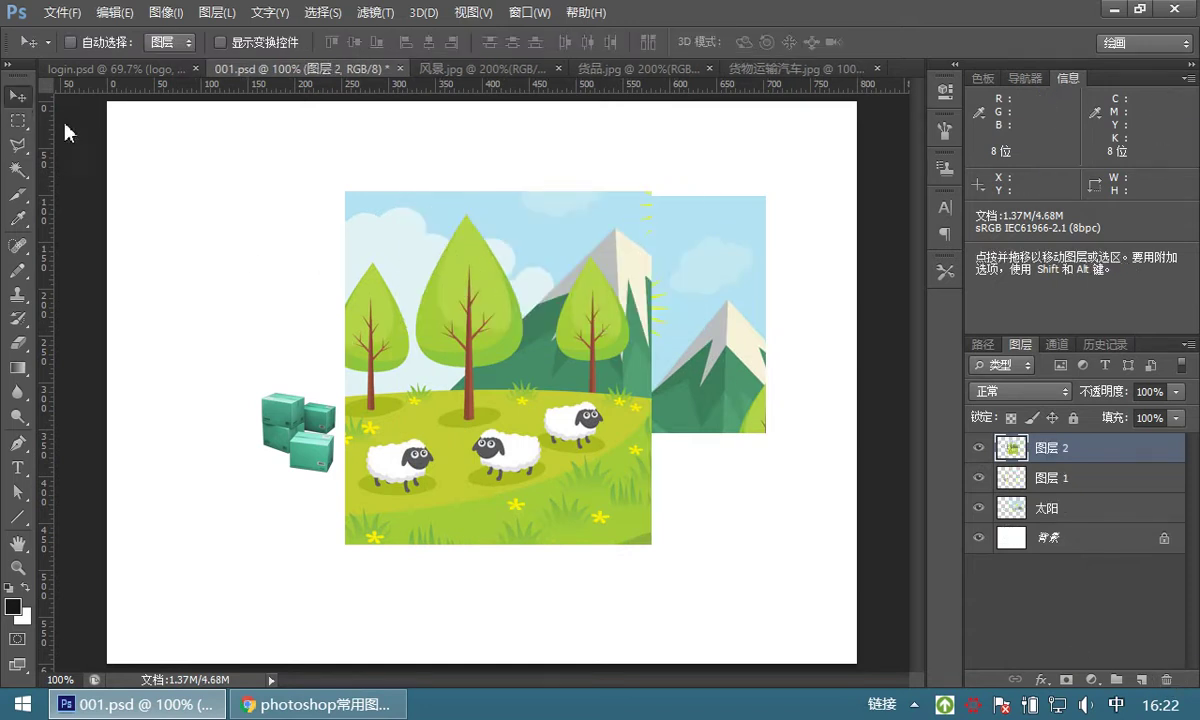
left_click(287, 404, "ctrl")
left_click_drag(289, 412, 181, 212)
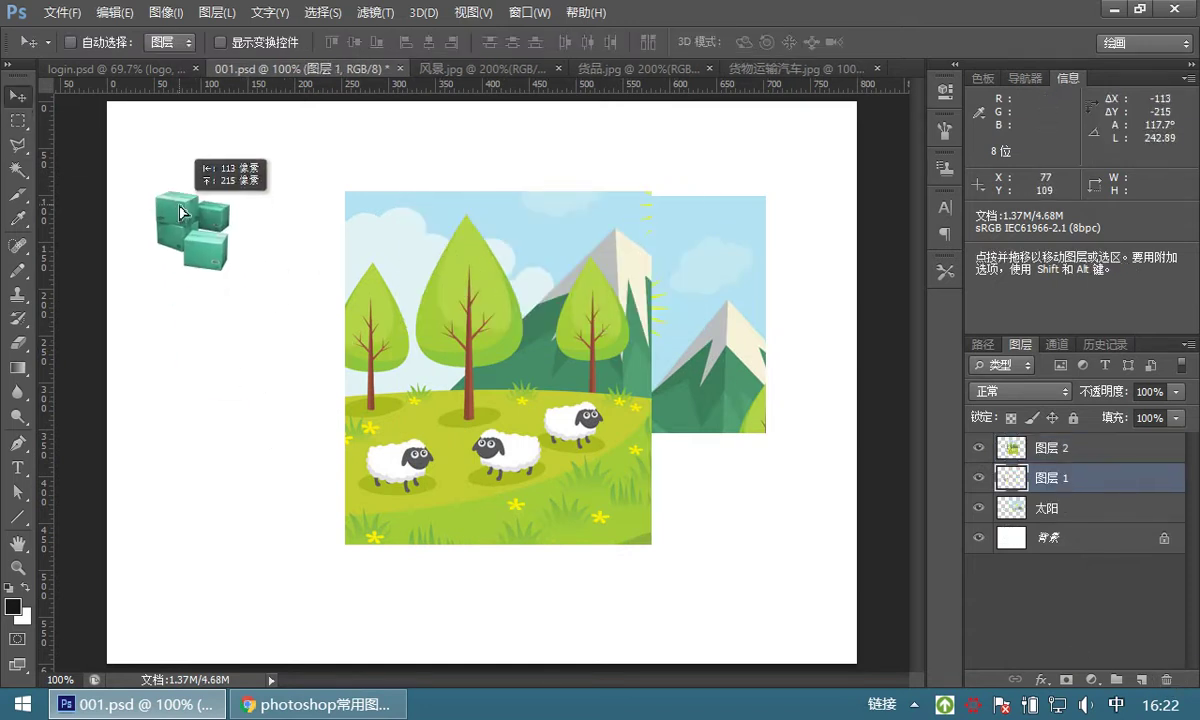
left_click(452, 258, "ctrl")
left_click_drag(452, 258, 363, 186)
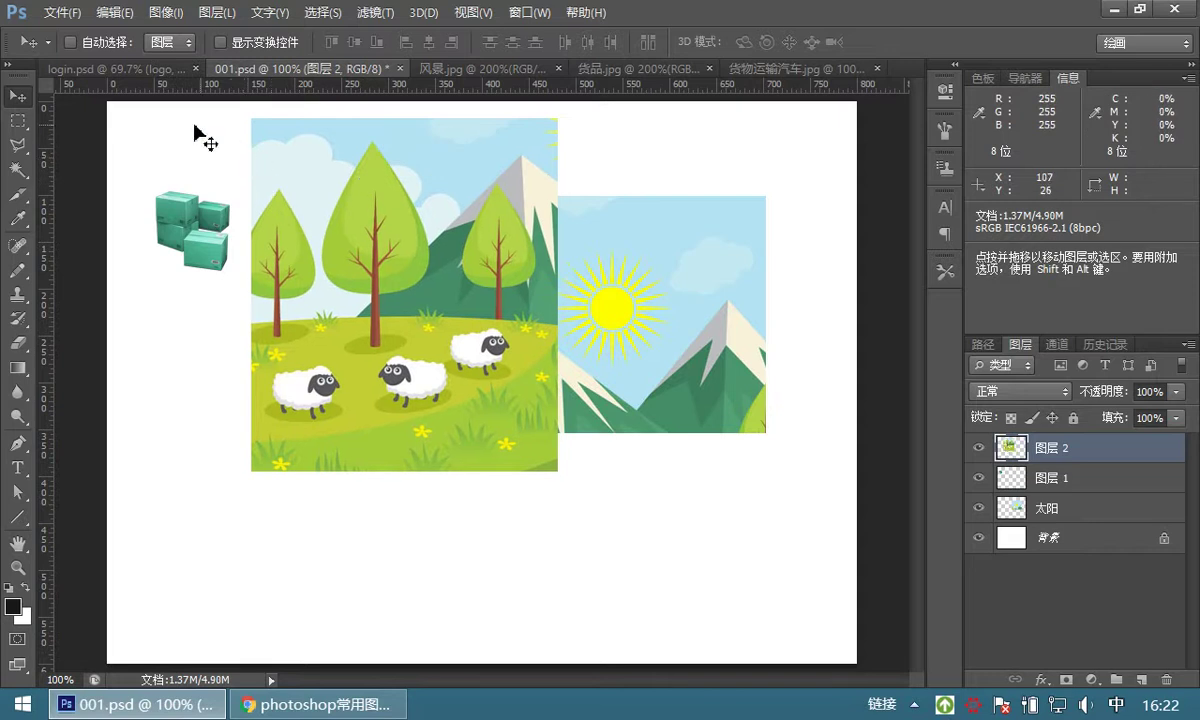
Draw a rectangular selection about 357 × 114 px reaching from the blank canvas across the sheep landscape, and clear it.
left_click(17, 124)
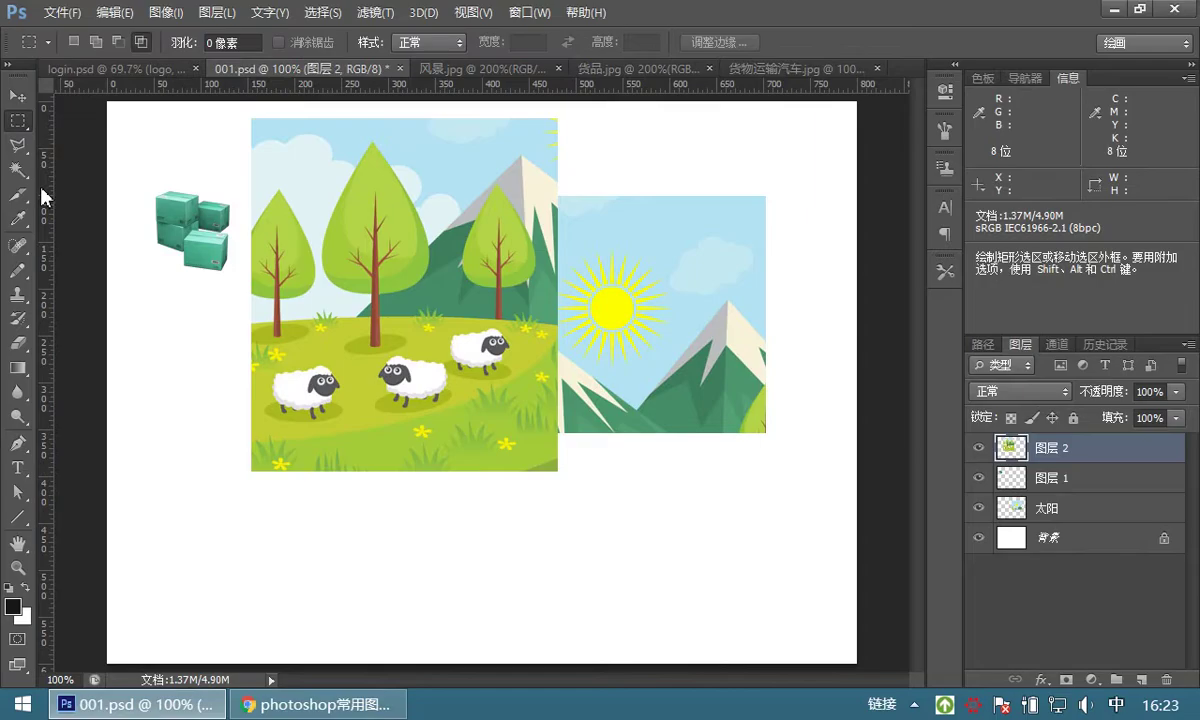
left_click_drag(154, 301, 489, 406)
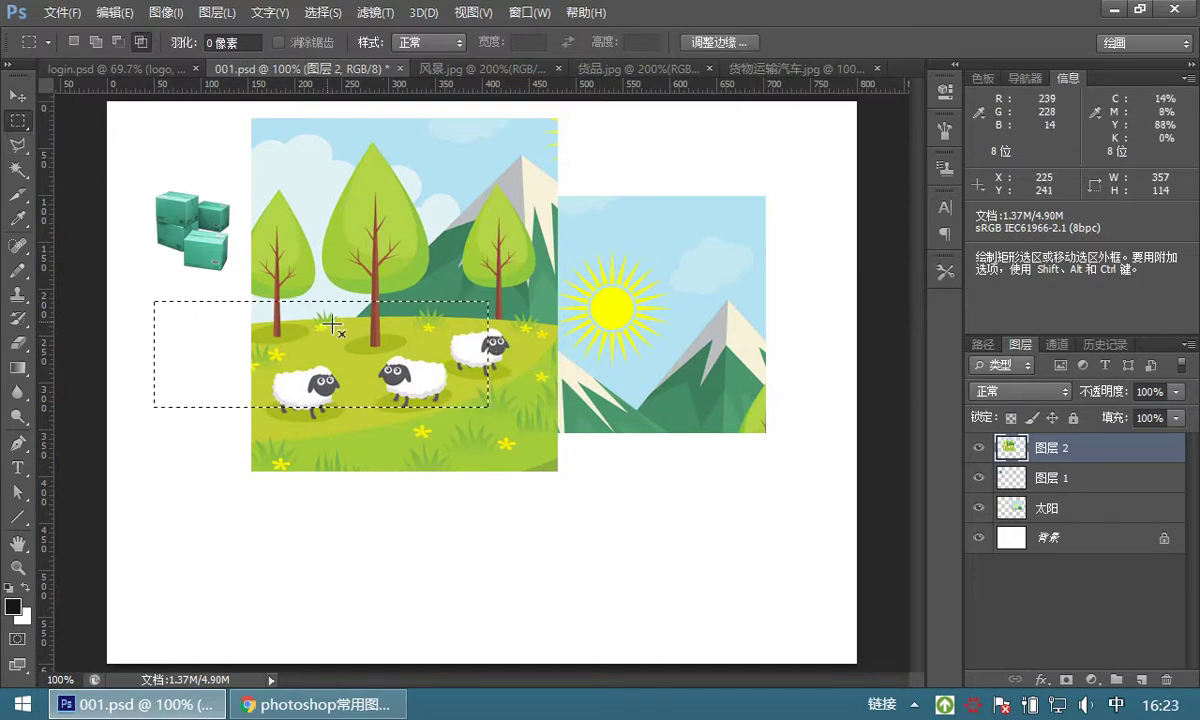
left_click(289, 303)
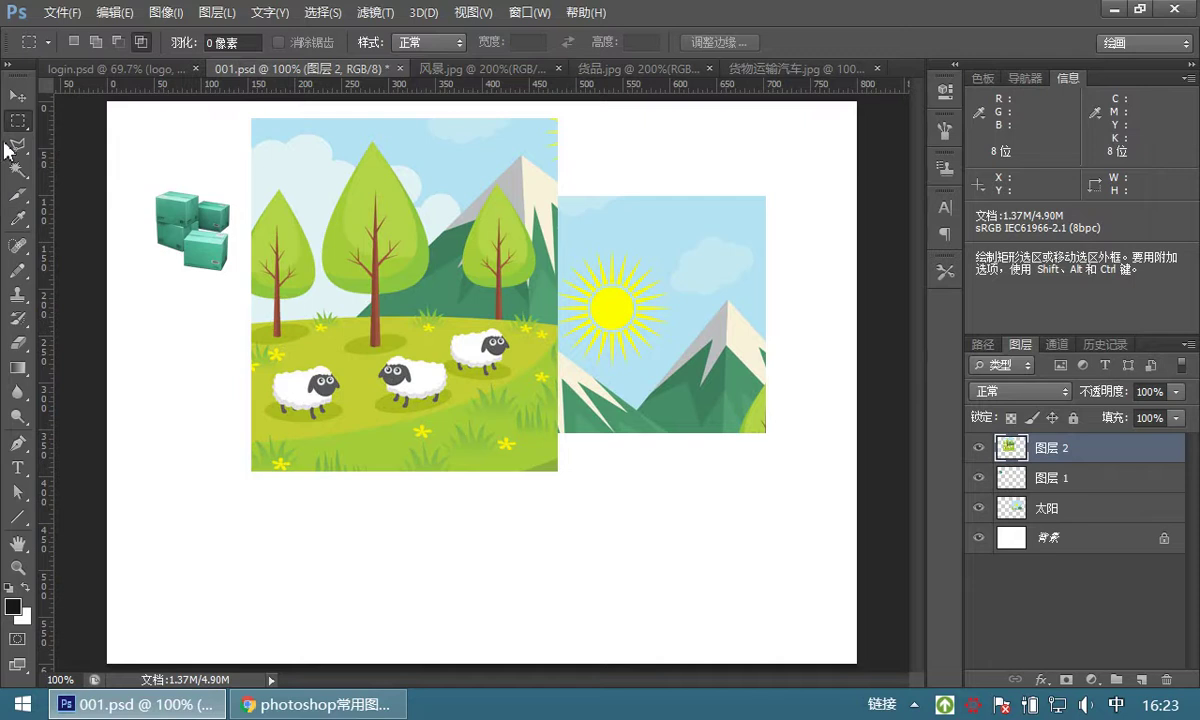
Draw an elliptical selection about 317 × 306 px over the sheep landscape's lower left, and subtract a second ellipse to leave a crescent about 225 px wide.
right_click(19, 122)
left_click(64, 134)
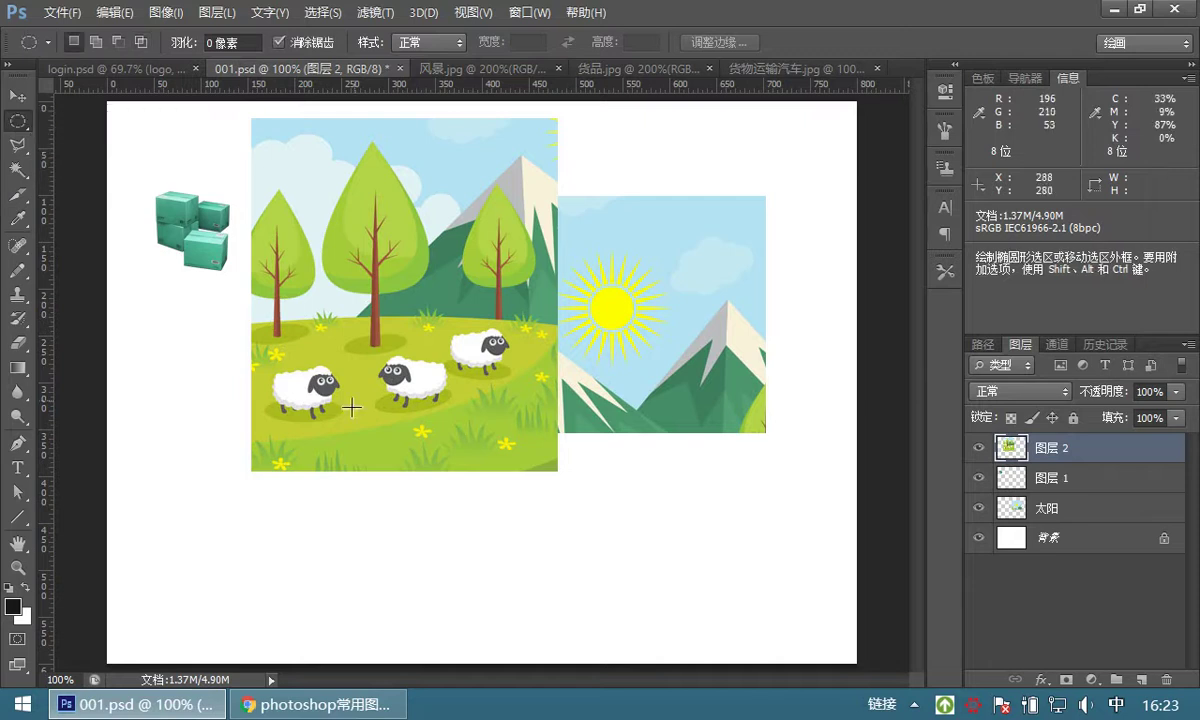
left_click_drag(166, 279, 485, 583)
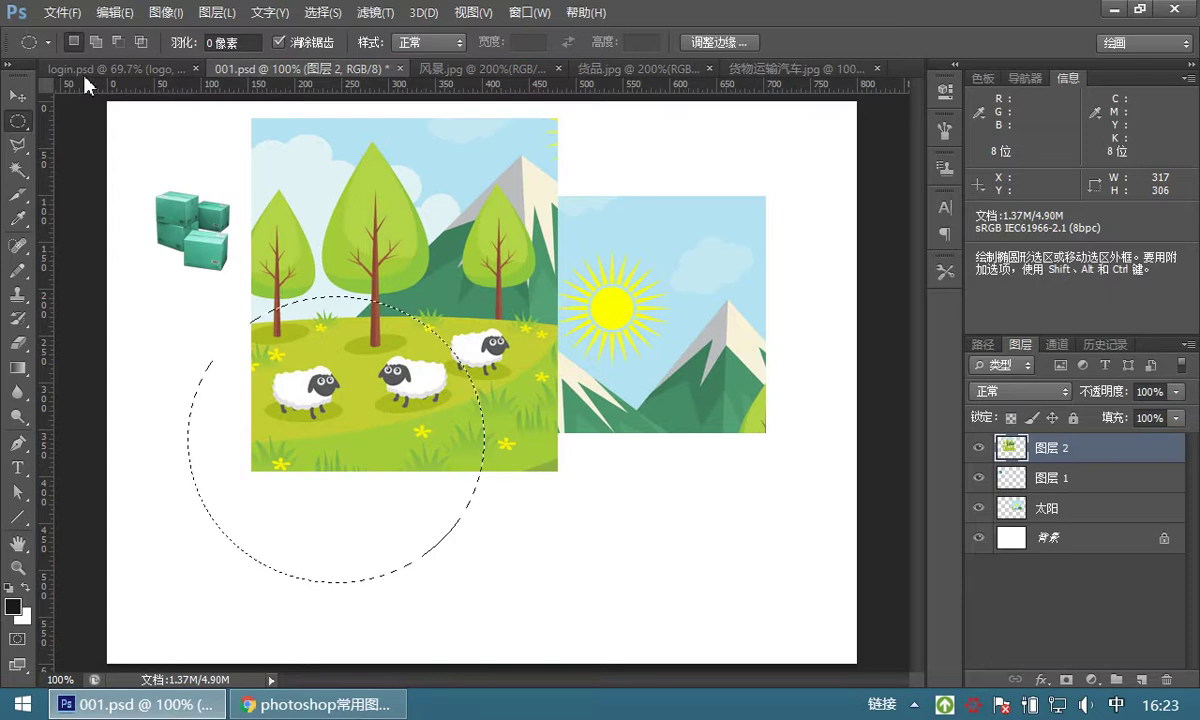
left_click(119, 43)
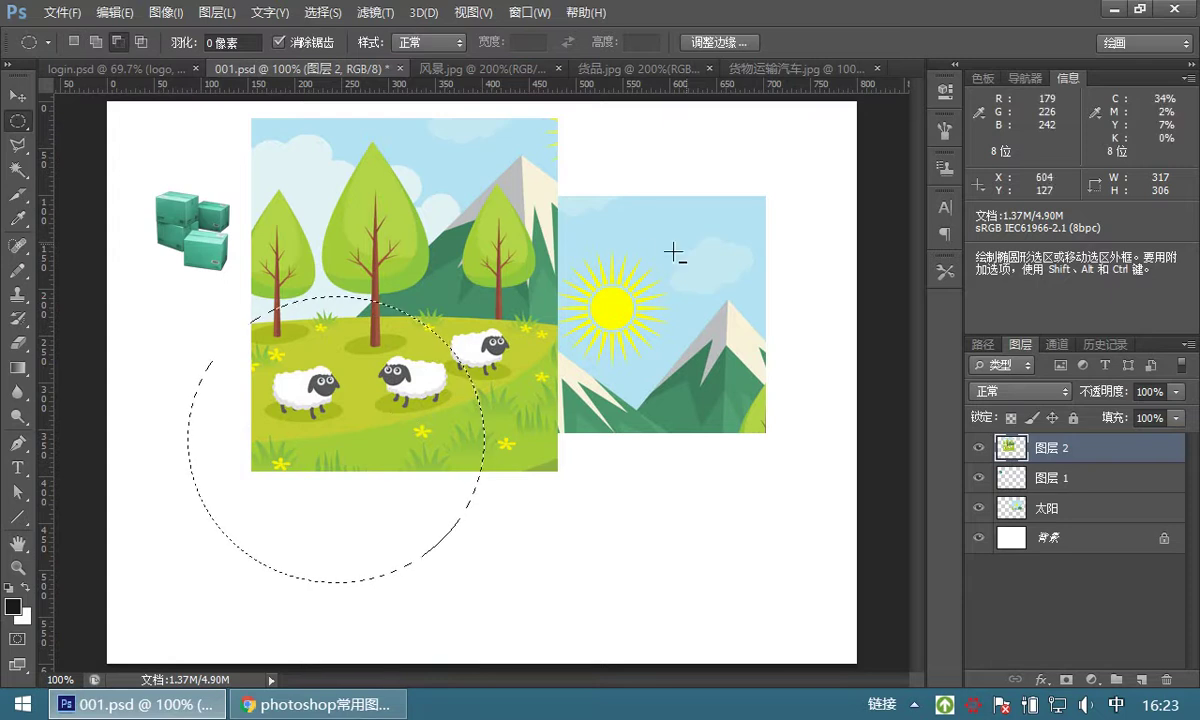
left_click_drag(650, 260, 266, 580)
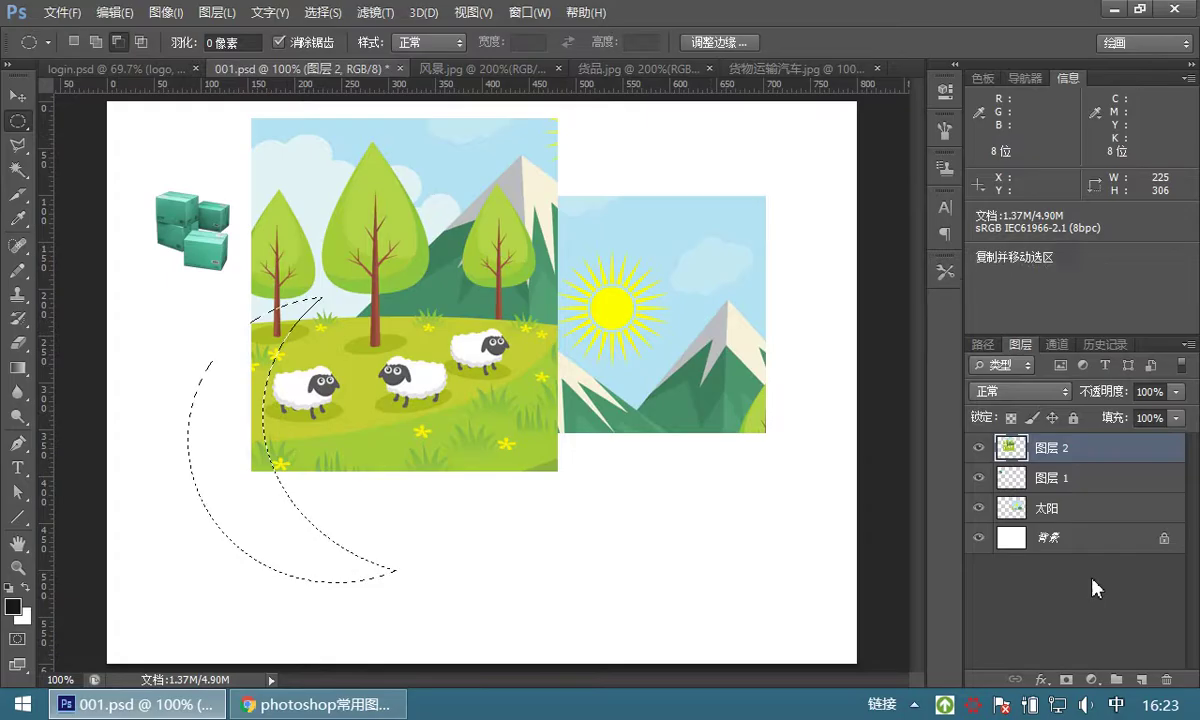
key("ctrl+alt+a")
left_click_drag(1120, 649, 1157, 693)
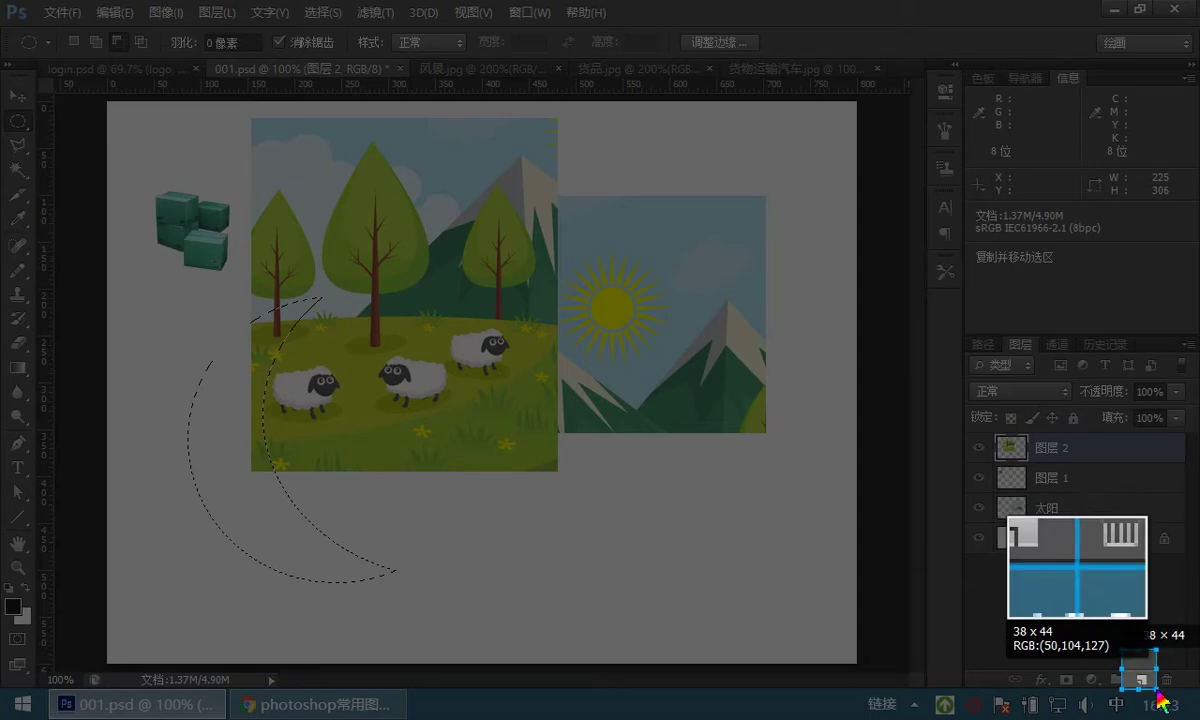
left_click_drag(1155, 688, 1154, 686)
double_click(1154, 686)
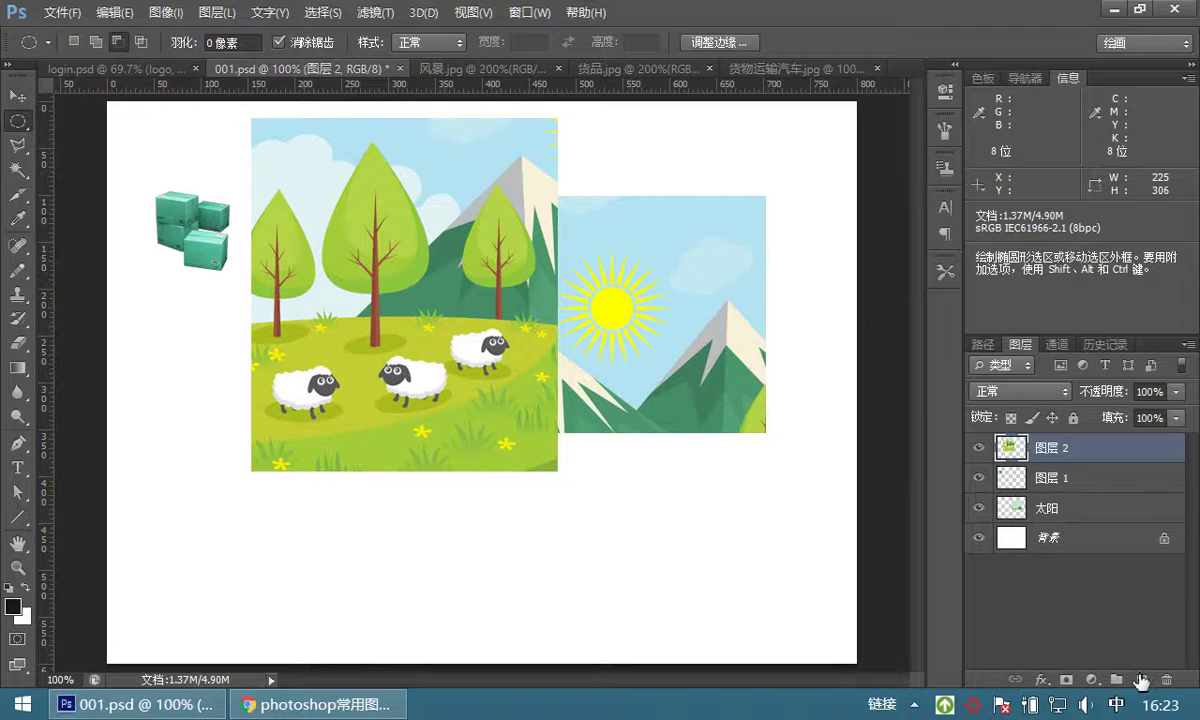
Add a new empty layer above 图层 2.
left_click(1142, 681)
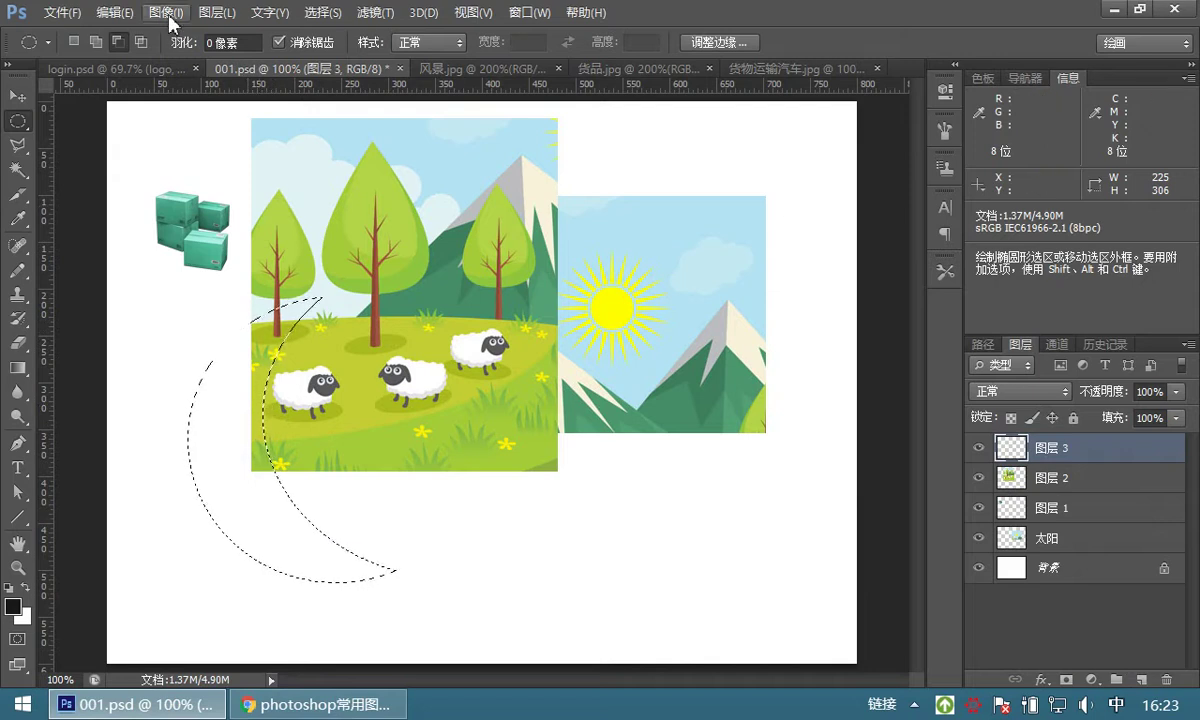
left_click(125, 16)
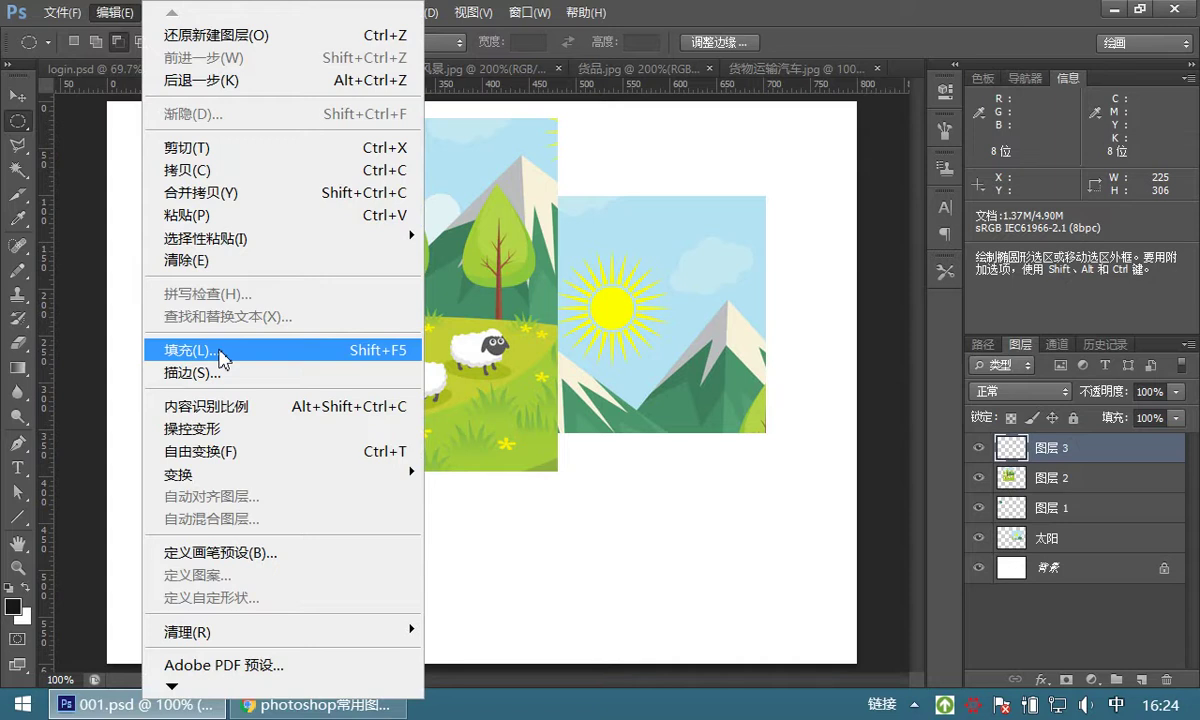
left_click(222, 358)
left_click_drag(404, 165, 472, 170)
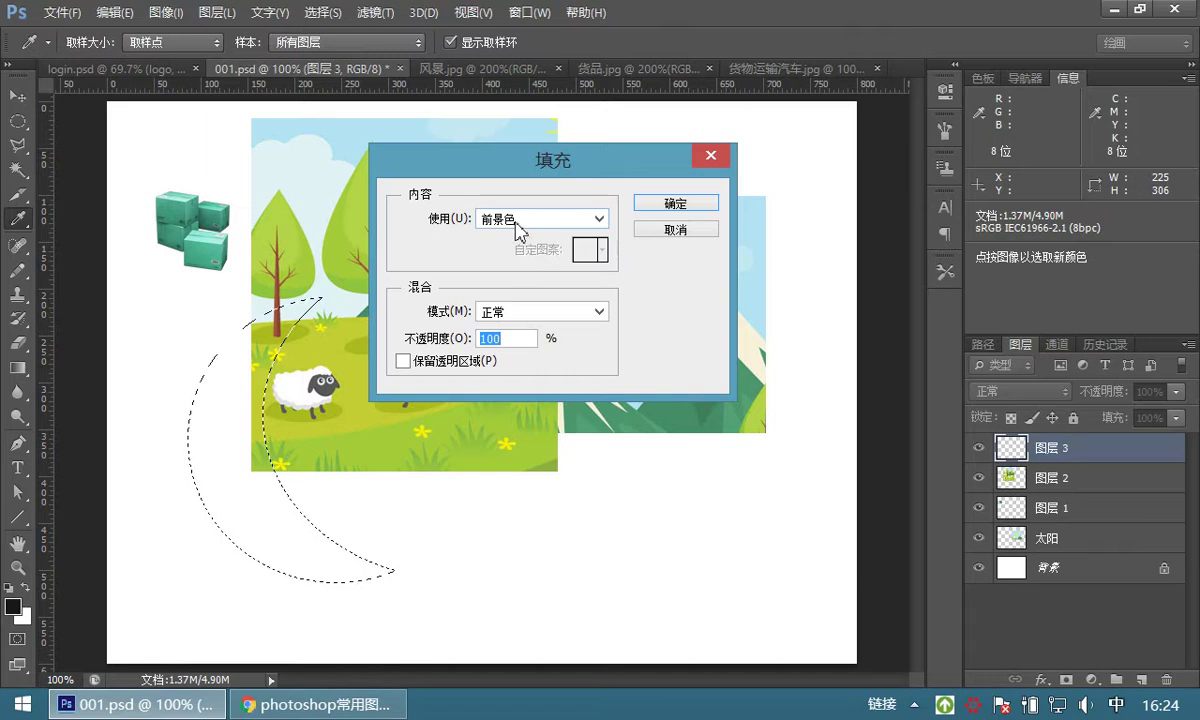
key("ctrl+alt+a")
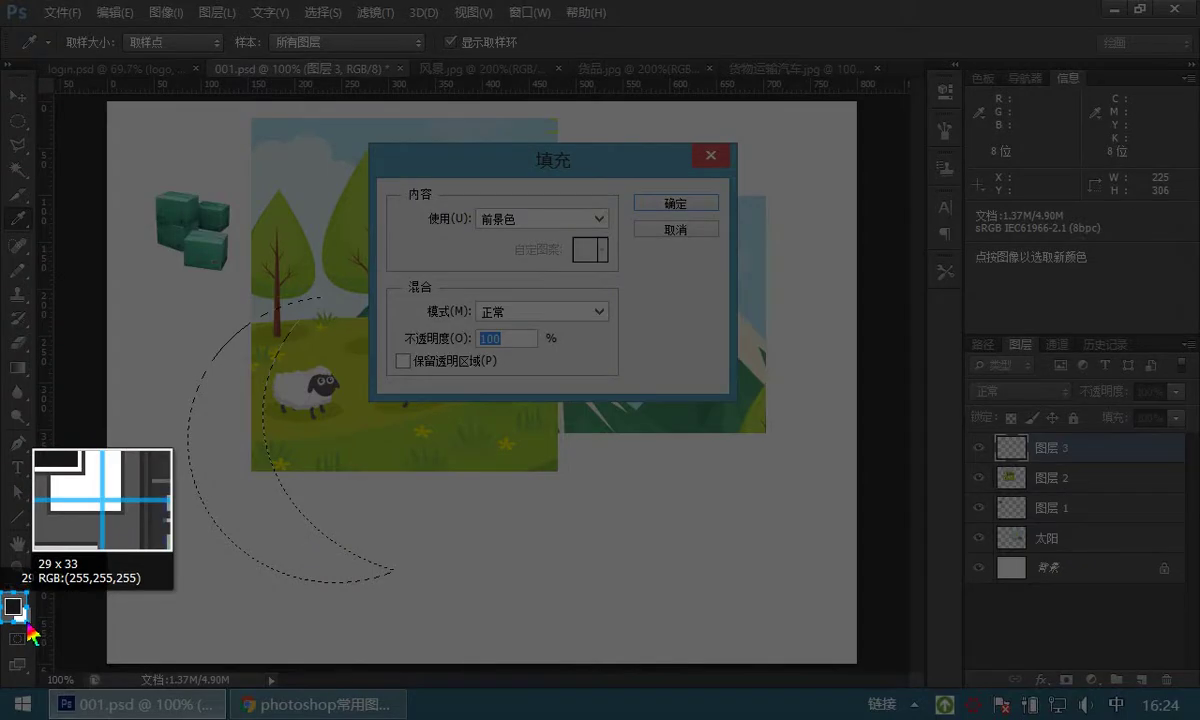
left_click(22, 608)
key("Escape")
left_click(597, 218)
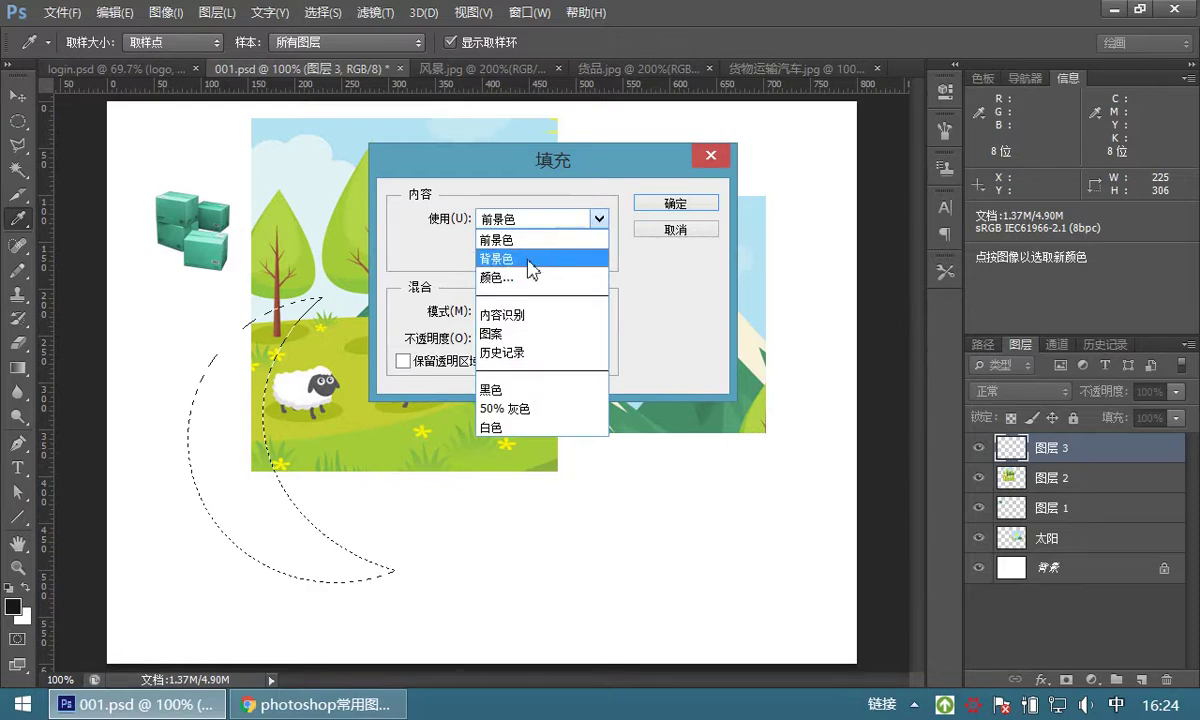
left_click(675, 233)
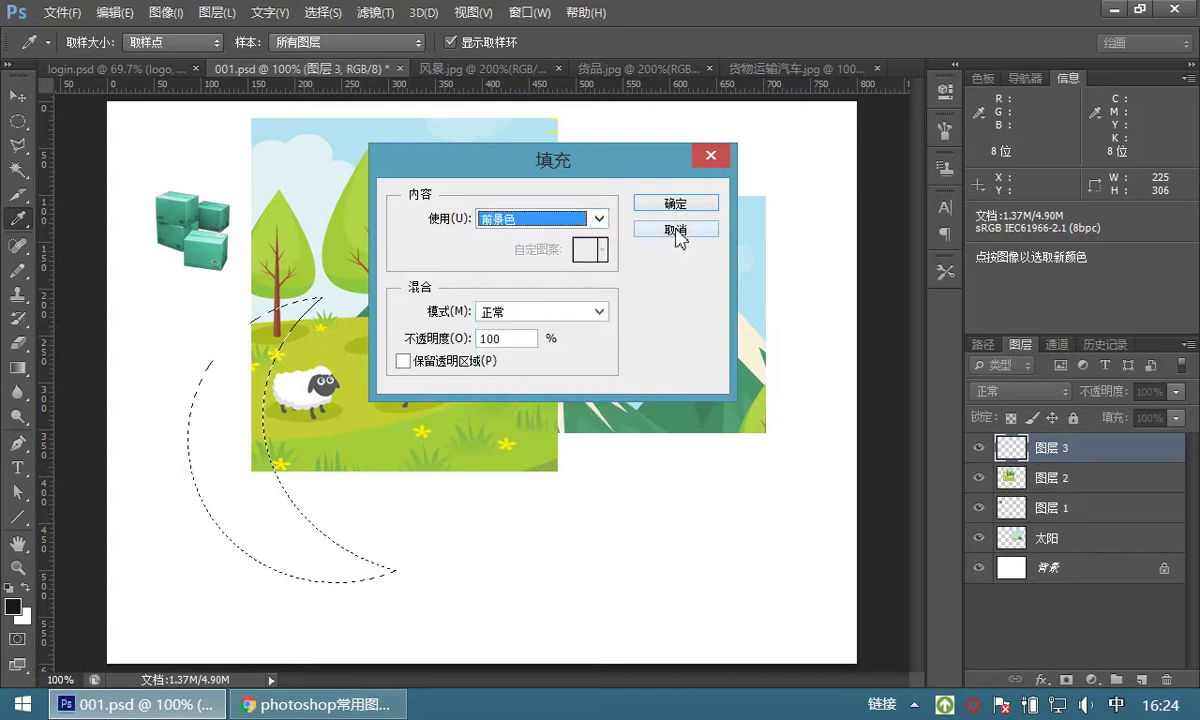
left_click(677, 232)
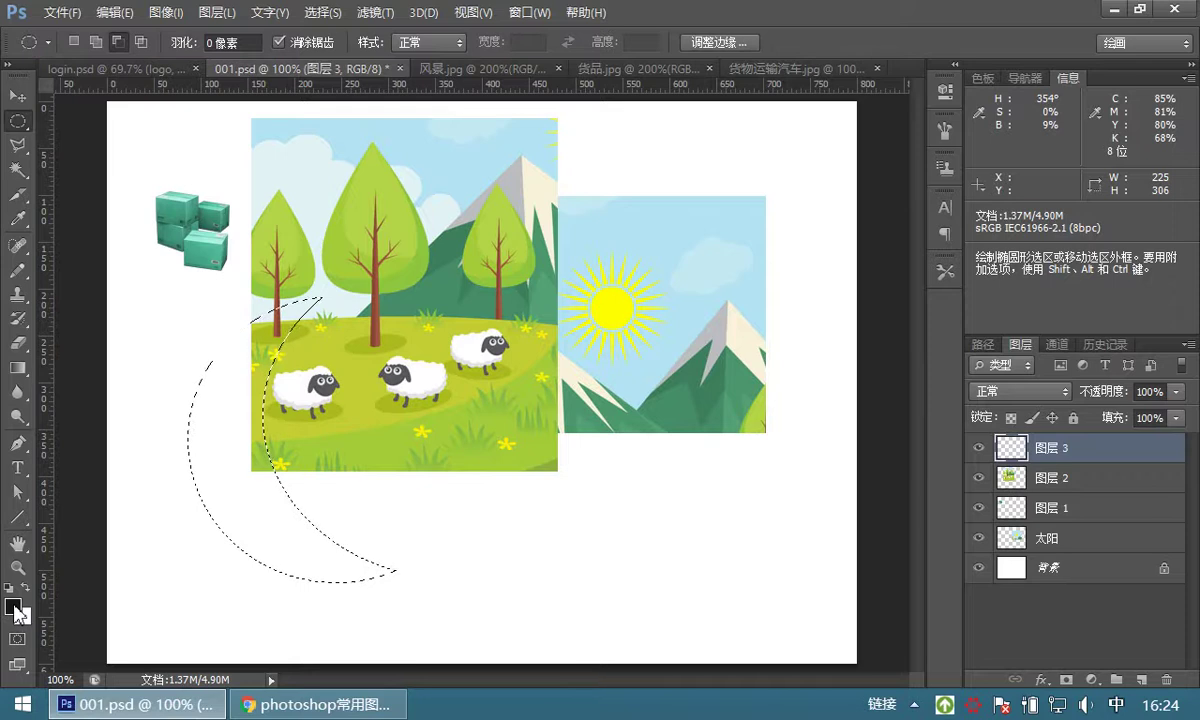
Set the foreground colour to a golden yellow with hue 47°, saturation 93% and brightness 96%.
left_click(14, 607)
left_click_drag(683, 178, 556, 178)
left_click_drag(775, 430, 781, 436)
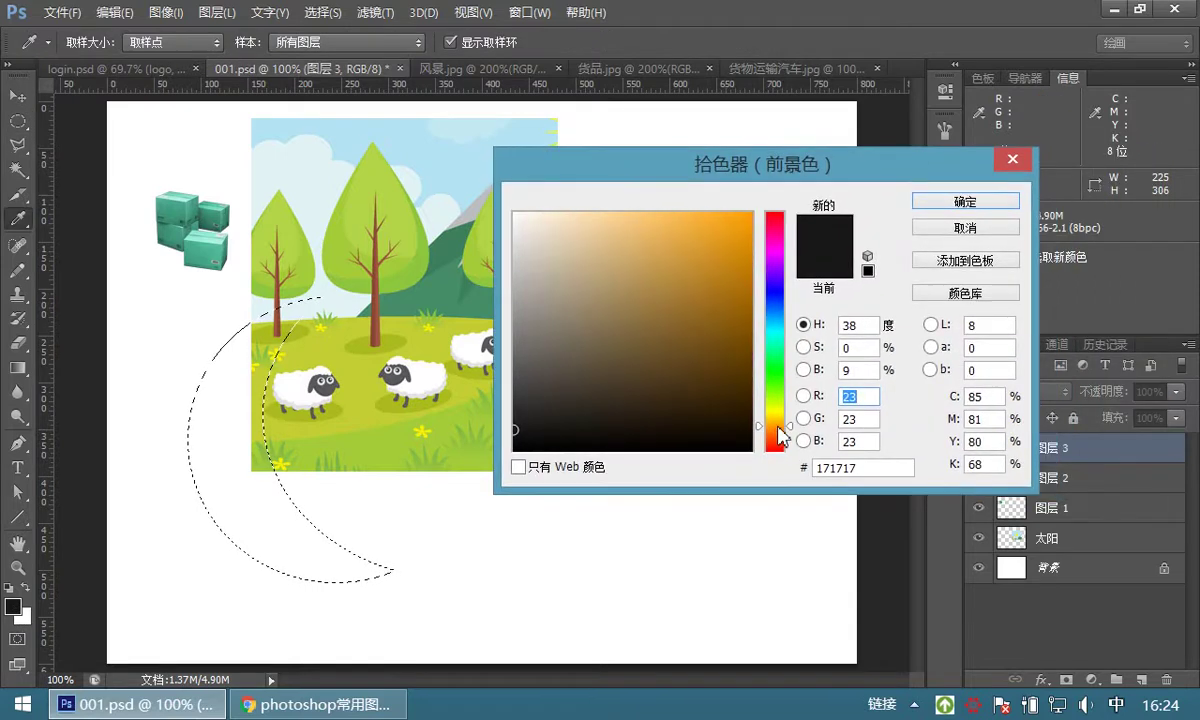
left_click(737, 224)
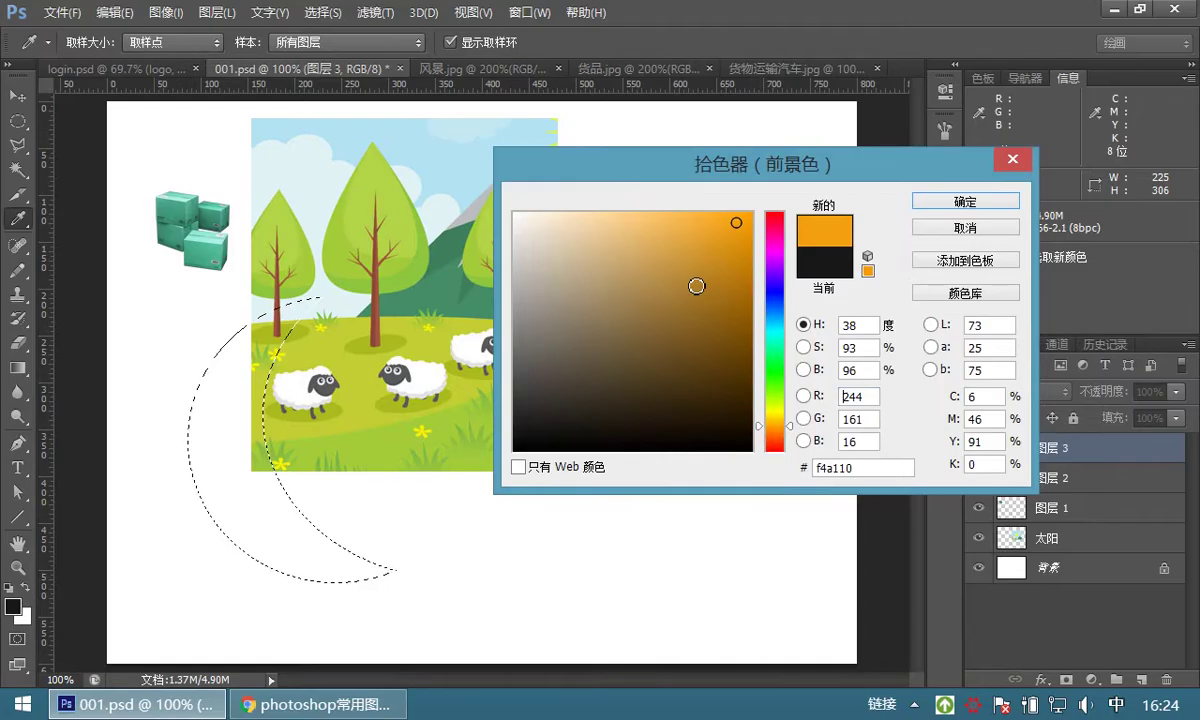
mouse_move(782, 429)
left_mouse_down()
mouse_move(787, 230)
mouse_move(778, 428)
left_mouse_up()
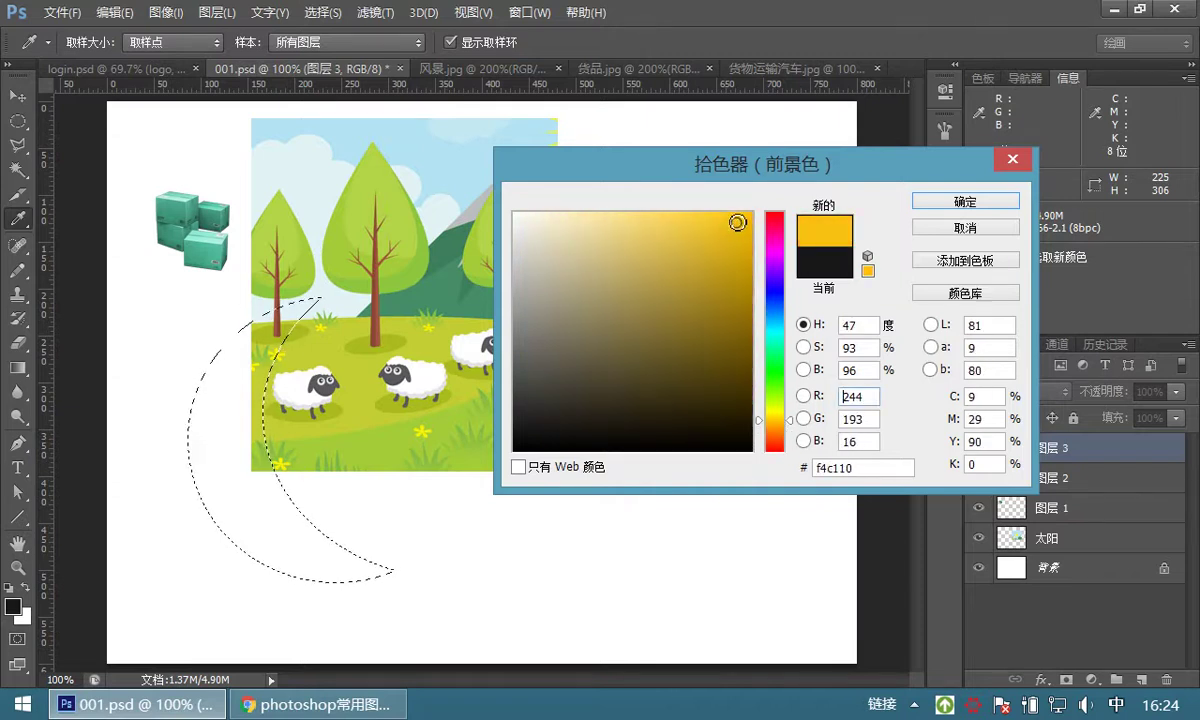
left_click_drag(736, 222, 737, 225)
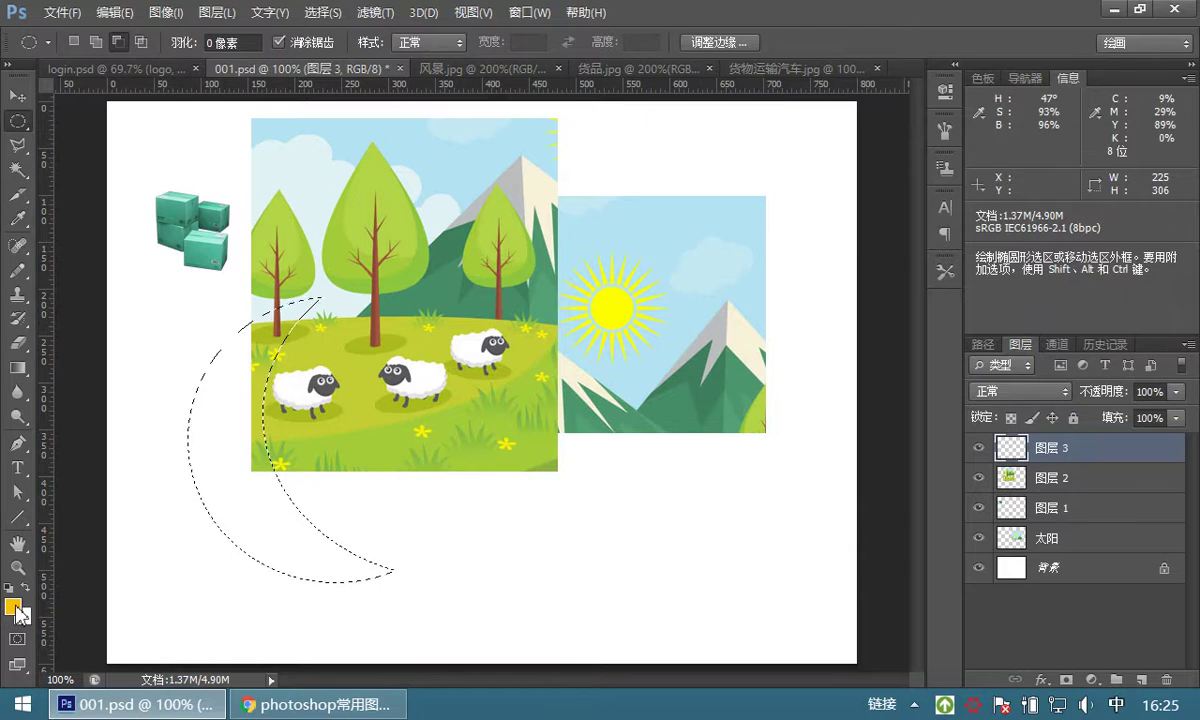
Fill the crescent selection on 图层 3 with the foreground colour at 100% opacity in normal mode, and deselect it.
left_click(114, 12)
left_click(192, 350)
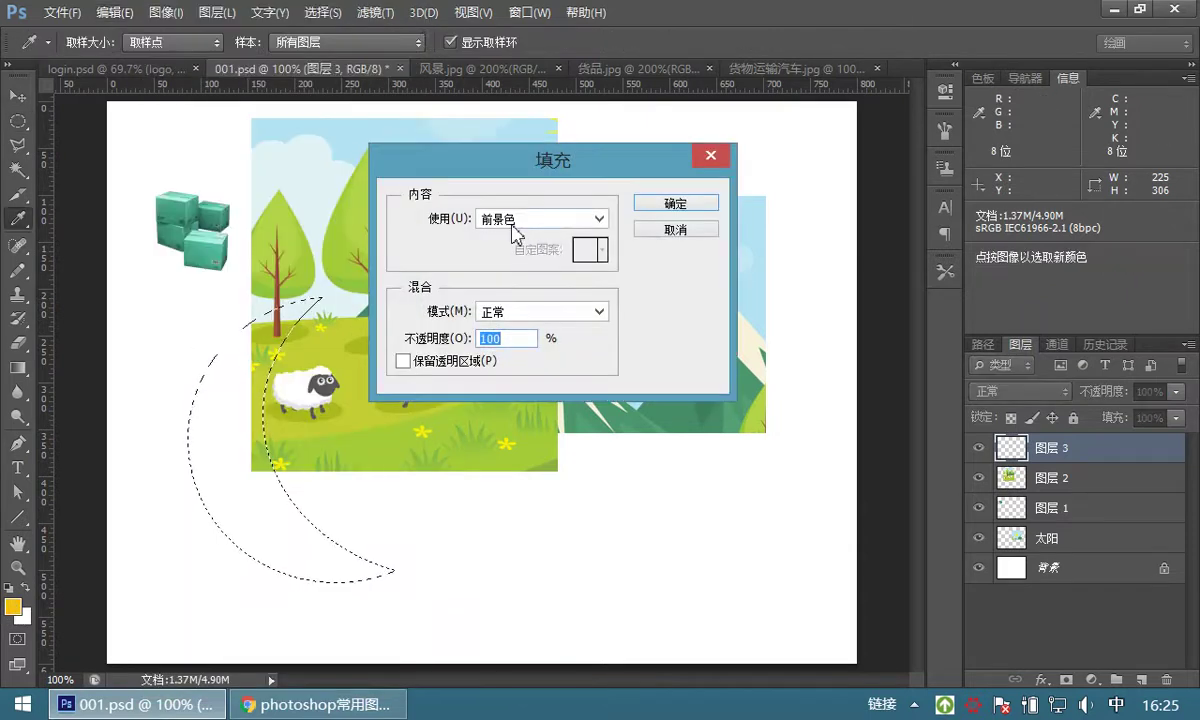
left_click(677, 204)
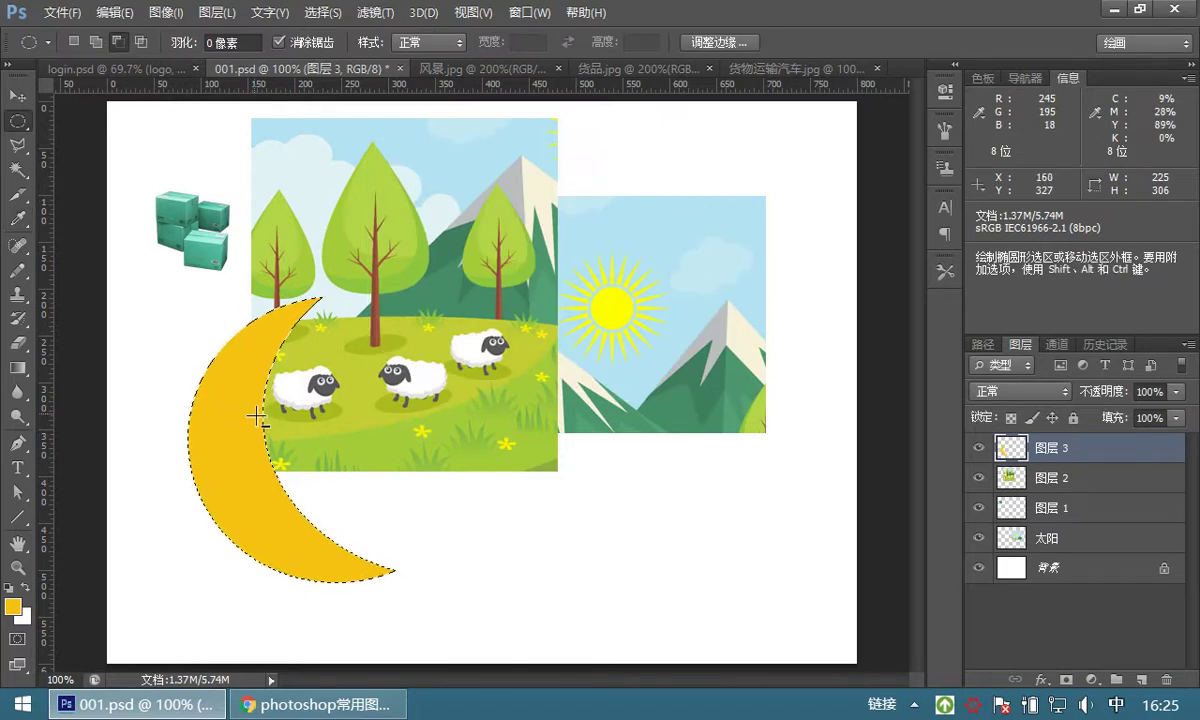
key("ctrl+d")
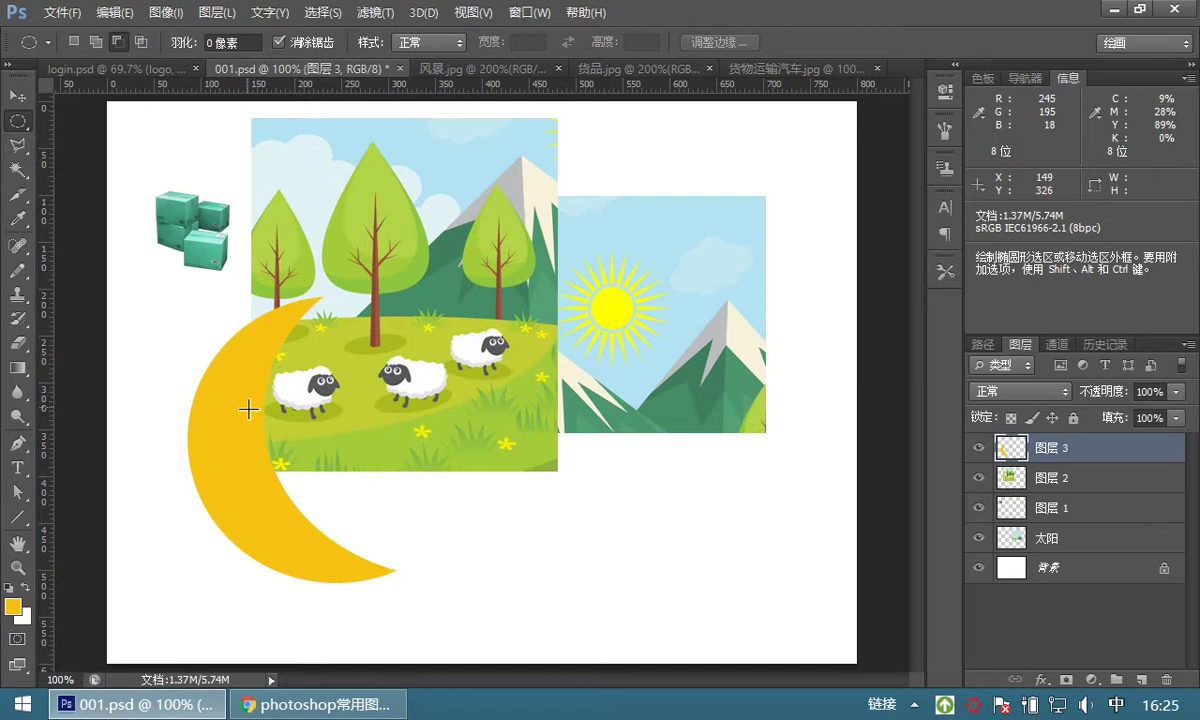
Rearrange the artwork so the crescent sits at the canvas's upper left, the sheep landscape lower, and the green boxes at the lower right.
left_click(20, 103)
left_click_drag(245, 410, 510, 268)
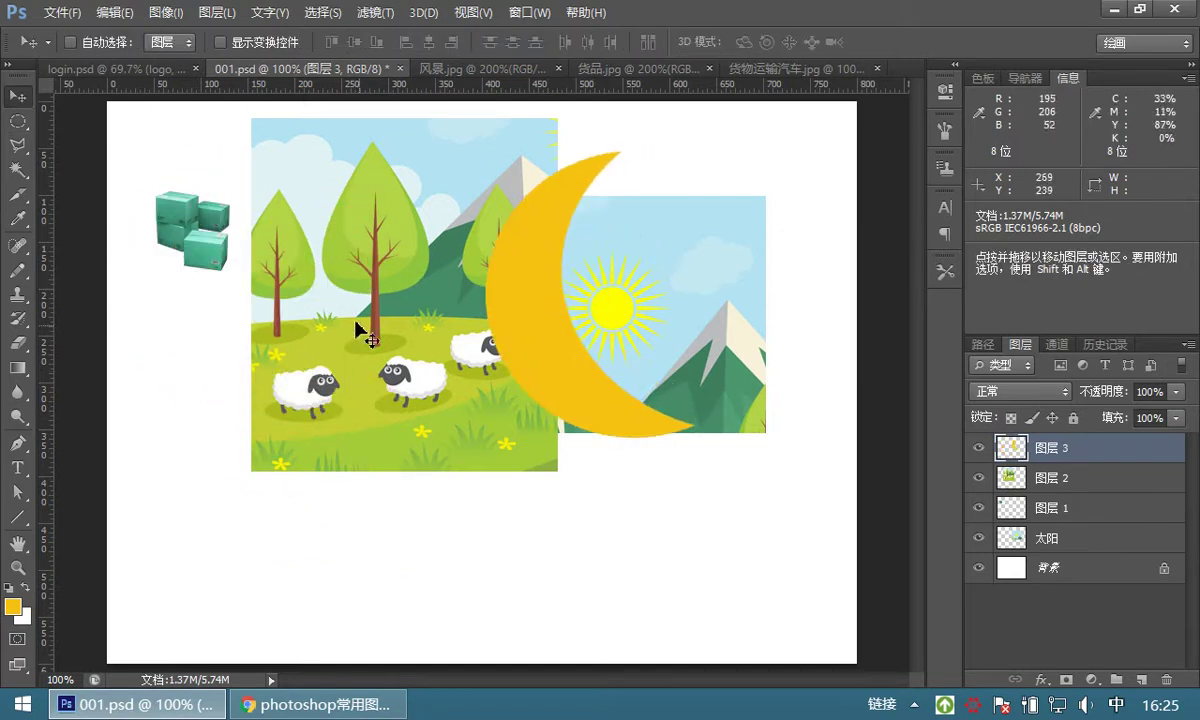
left_click_drag(362, 316, 371, 456)
left_click_drag(194, 240, 664, 555)
left_click_drag(520, 328, 183, 296)
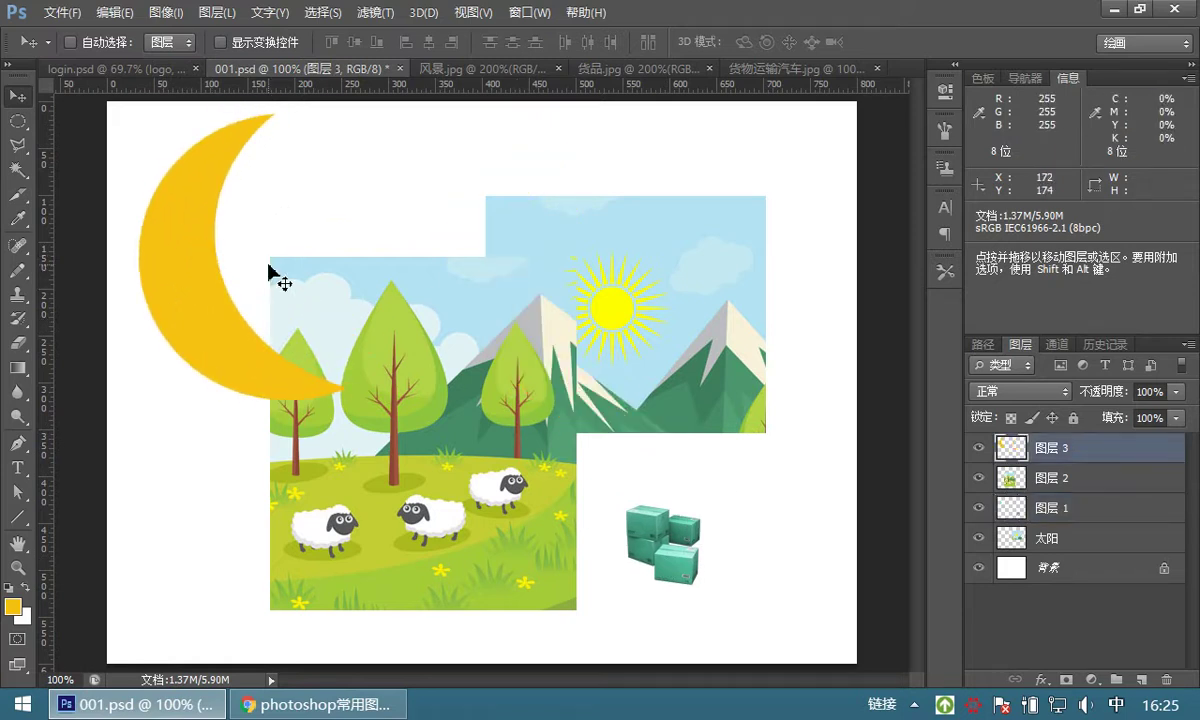
Free-transform the crescent, scaling it down and rotating it clockwise in the upper-left corner of the canvas.
key("ctrl+t")
left_click_drag(340, 116, 282, 194)
left_click_drag(369, 178, 364, 303)
left_click_drag(214, 222, 208, 193)
key("Return")
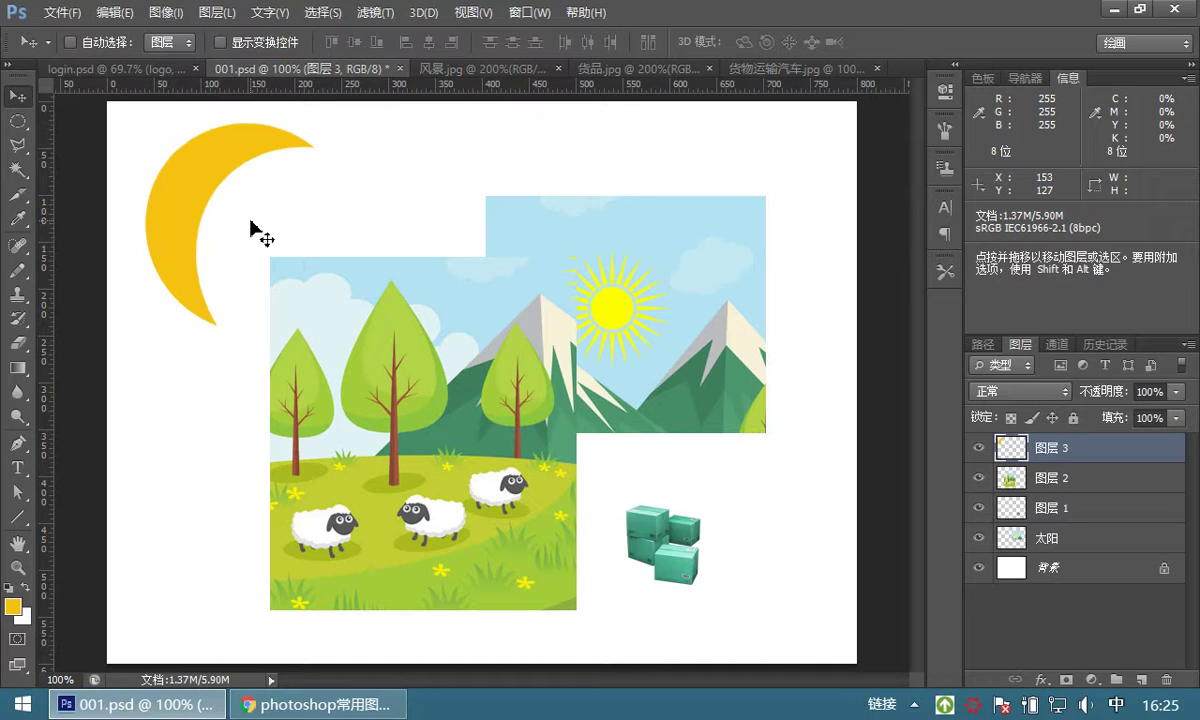
Switch to the course notes in Chrome, highlight the line about stroking a selection (编辑/描边), and return to Photoshop.
left_click(305, 705)
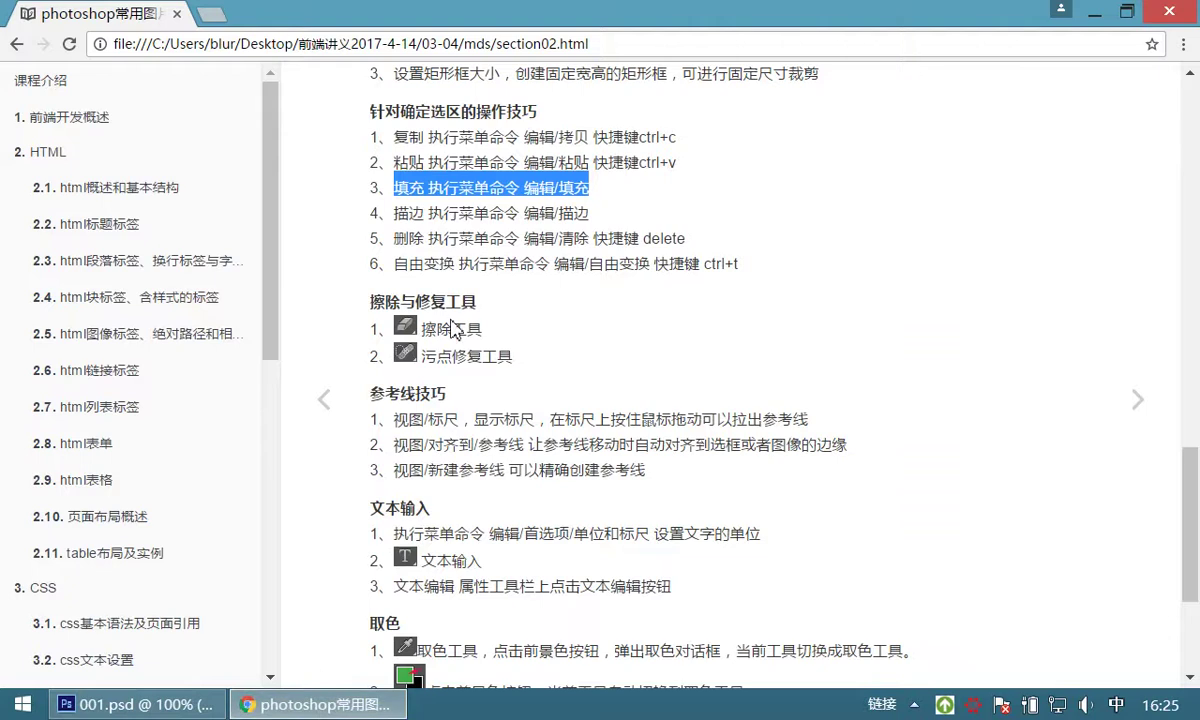
left_click_drag(375, 205, 598, 216)
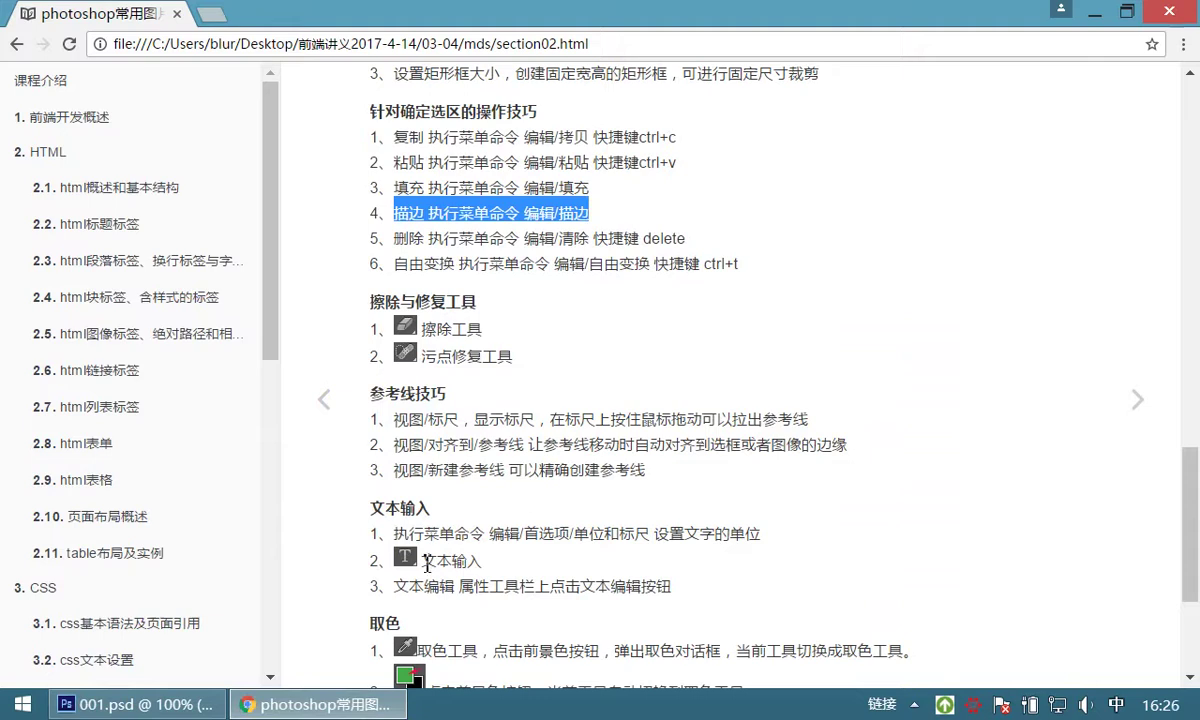
left_click(135, 704)
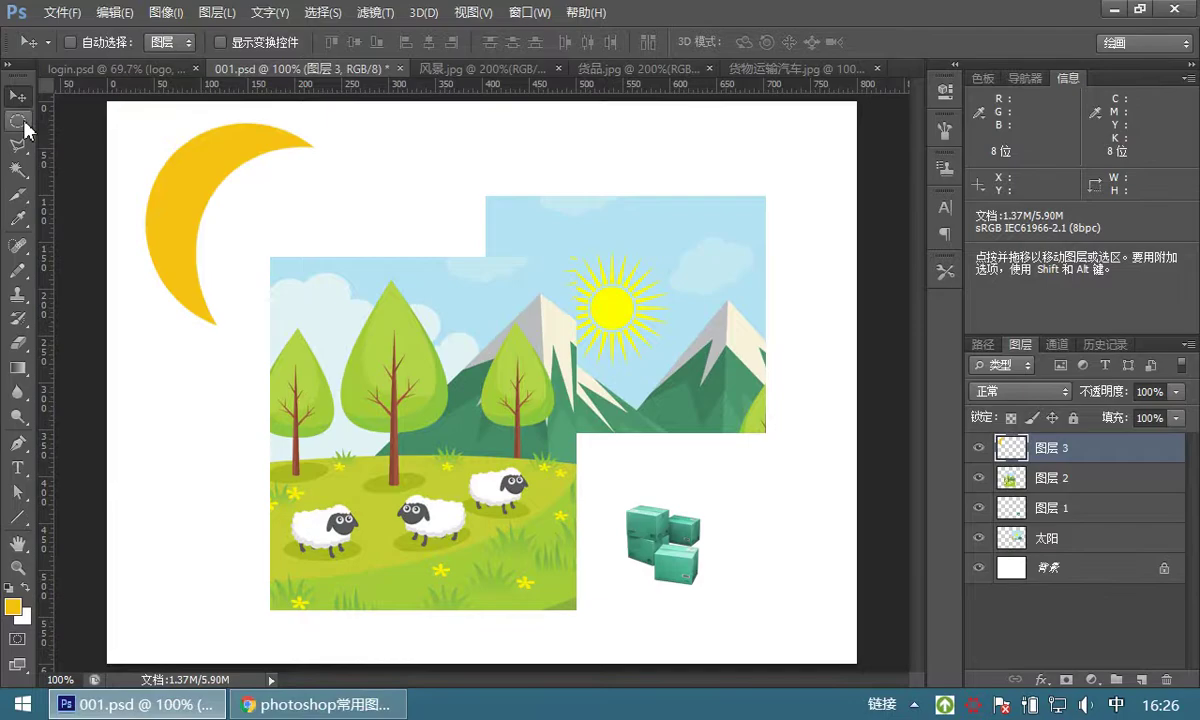
Build a combined selection of four separate ellipses, growing in size from the grass at the left tree's foot up to the sky beside the sun.
right_click(20, 122)
left_click(60, 128)
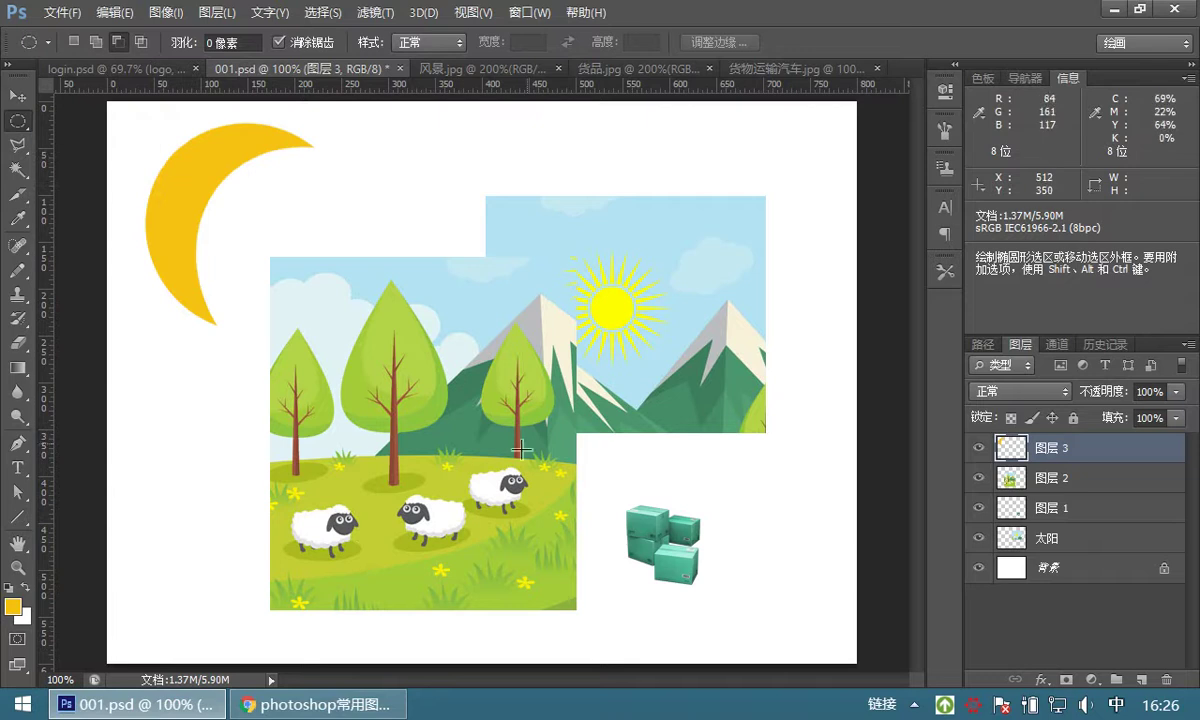
left_click_drag(333, 462, 393, 499)
left_click(94, 44)
left_click_drag(362, 408, 455, 452)
left_click_drag(383, 318, 516, 383)
left_click_drag(556, 312, 588, 306)
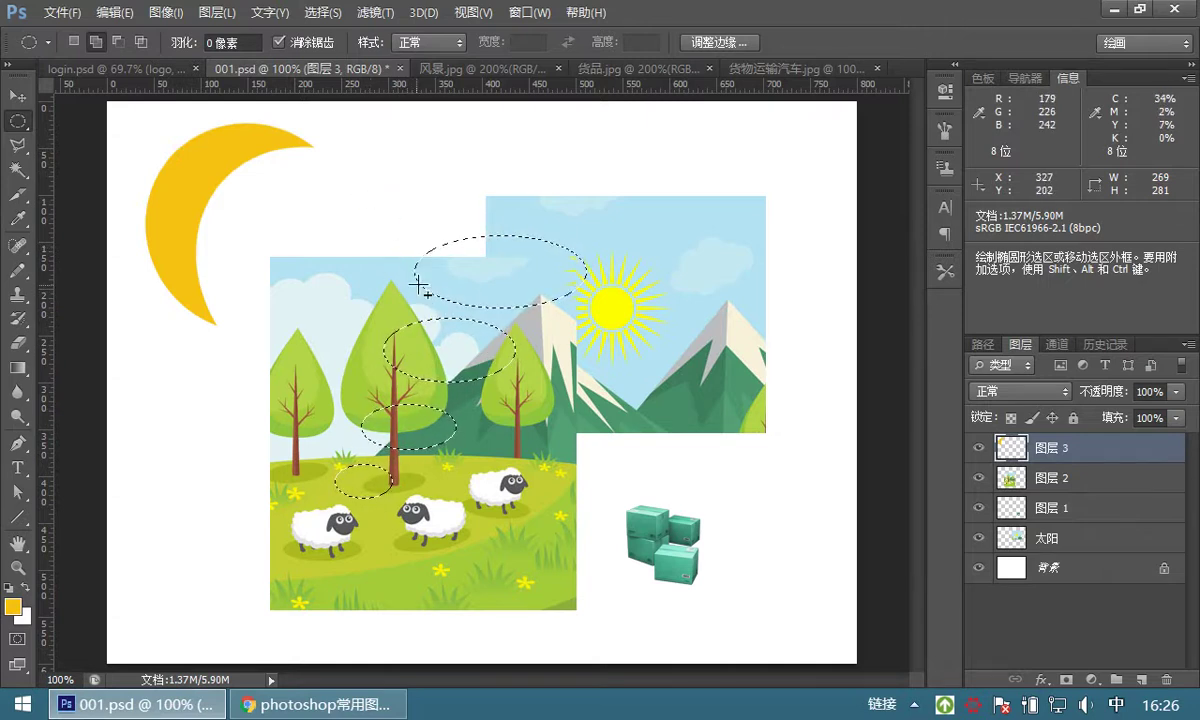
Stroke the four ellipses with a 2-pixel golden yellow line positioned outside (居外) at 100% opacity, and deselect them.
left_click(115, 14)
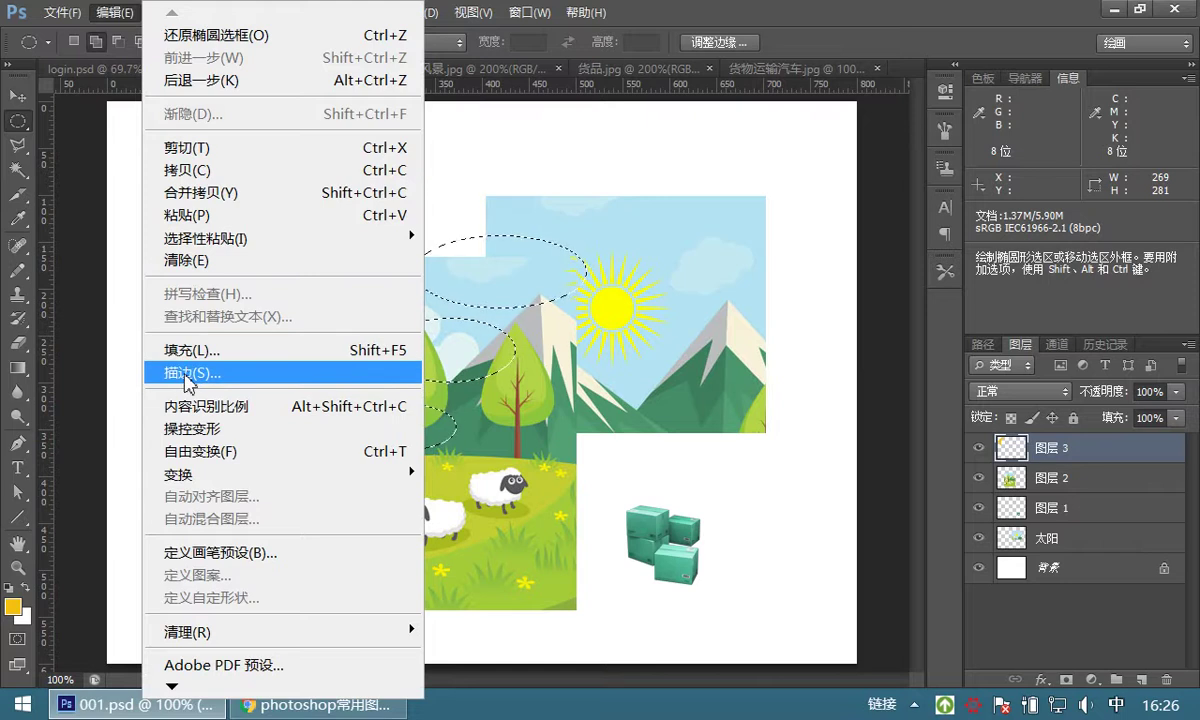
left_click(187, 372)
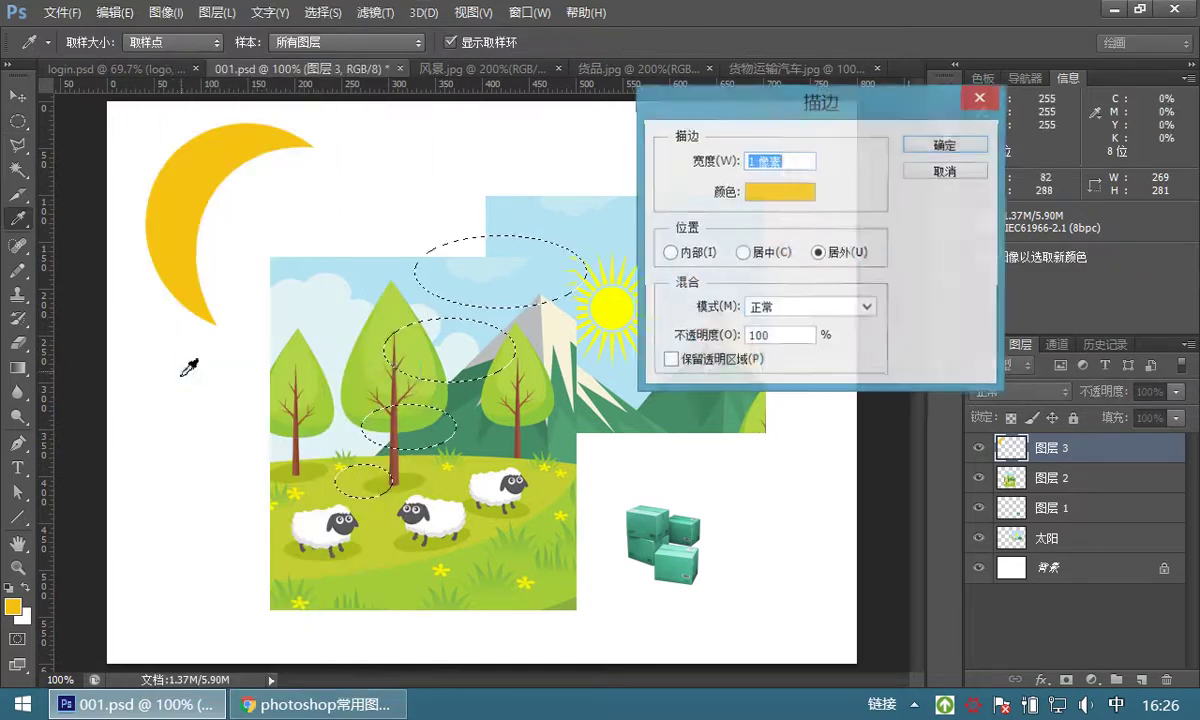
left_click_drag(735, 116, 657, 134)
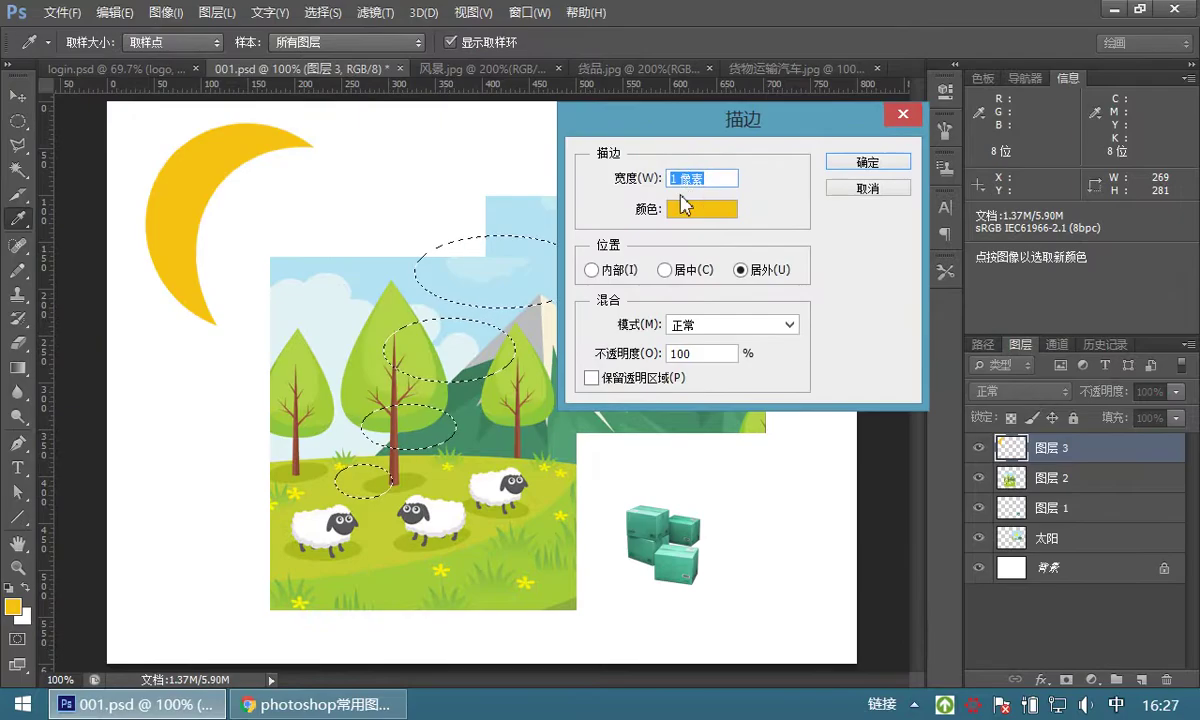
left_click_drag(687, 187, 663, 185)
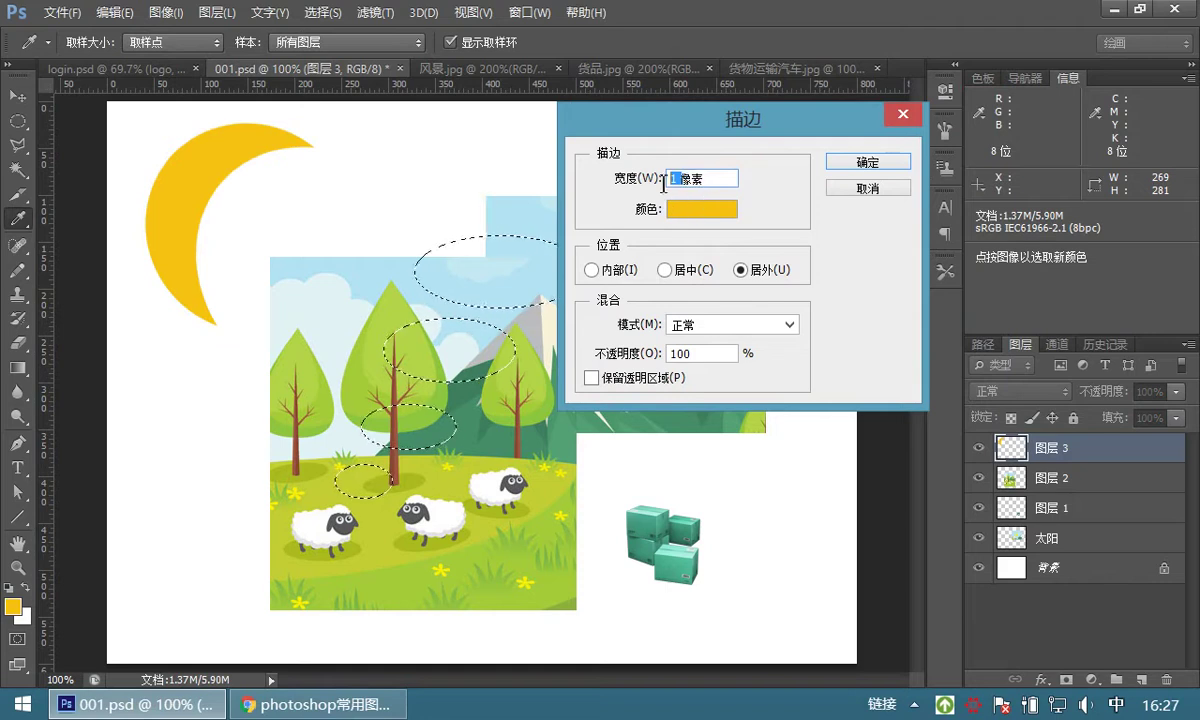
type("2")
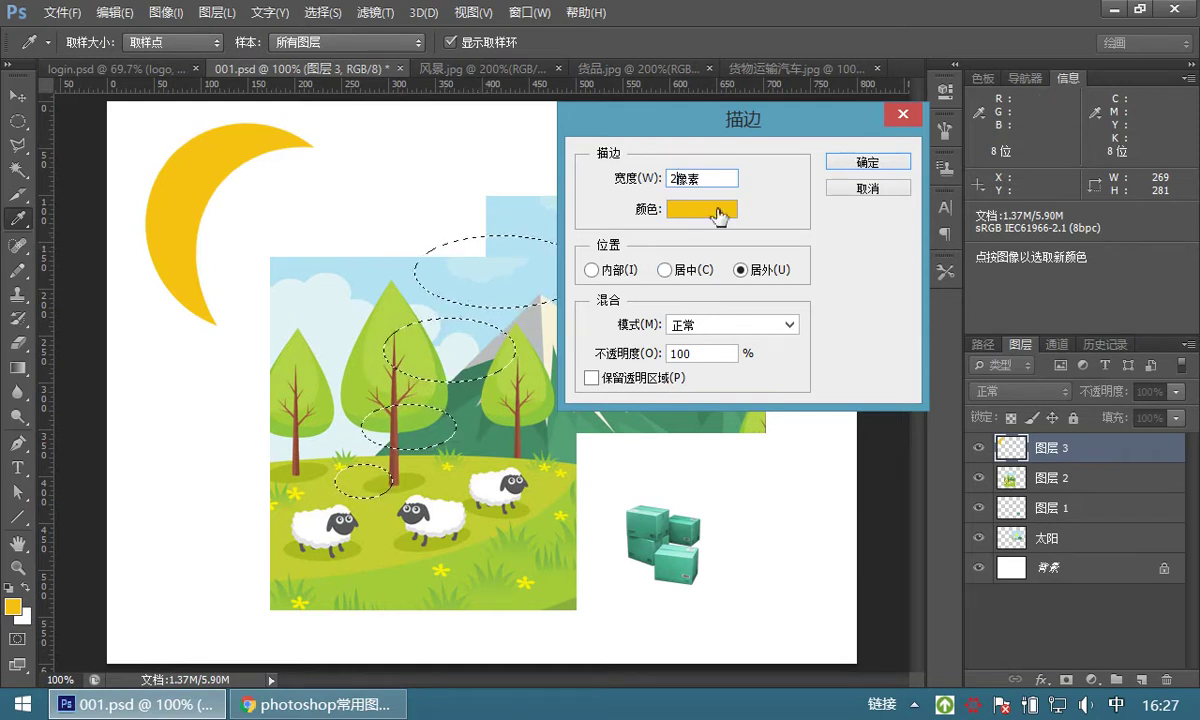
left_click(868, 161)
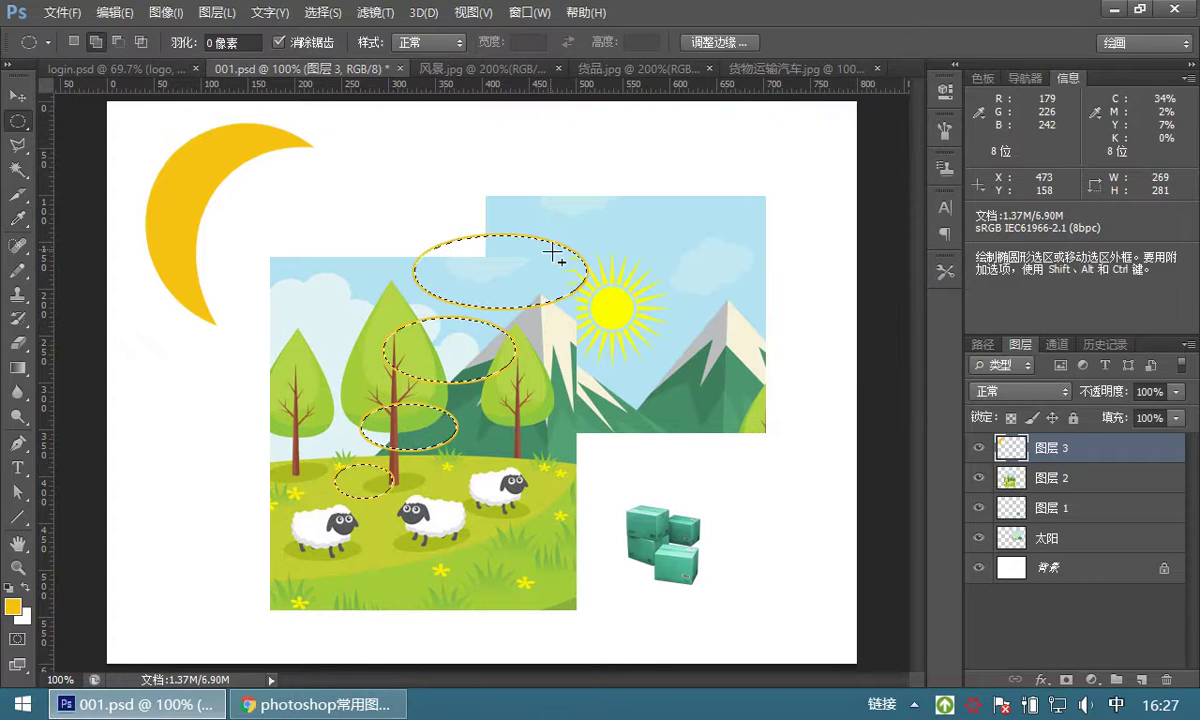
key("ctrl+d")
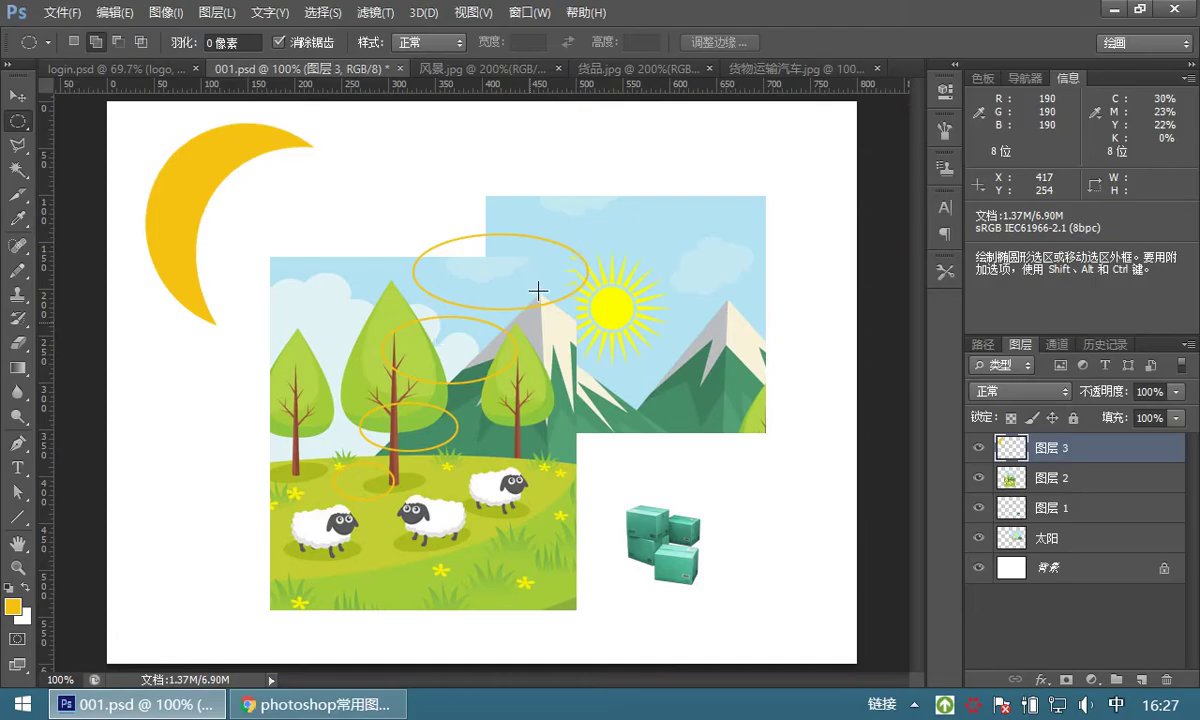
Move the 图层 3 content, crescent and ellipses together, a little down and left, then slightly back up and right.
left_click(28, 103)
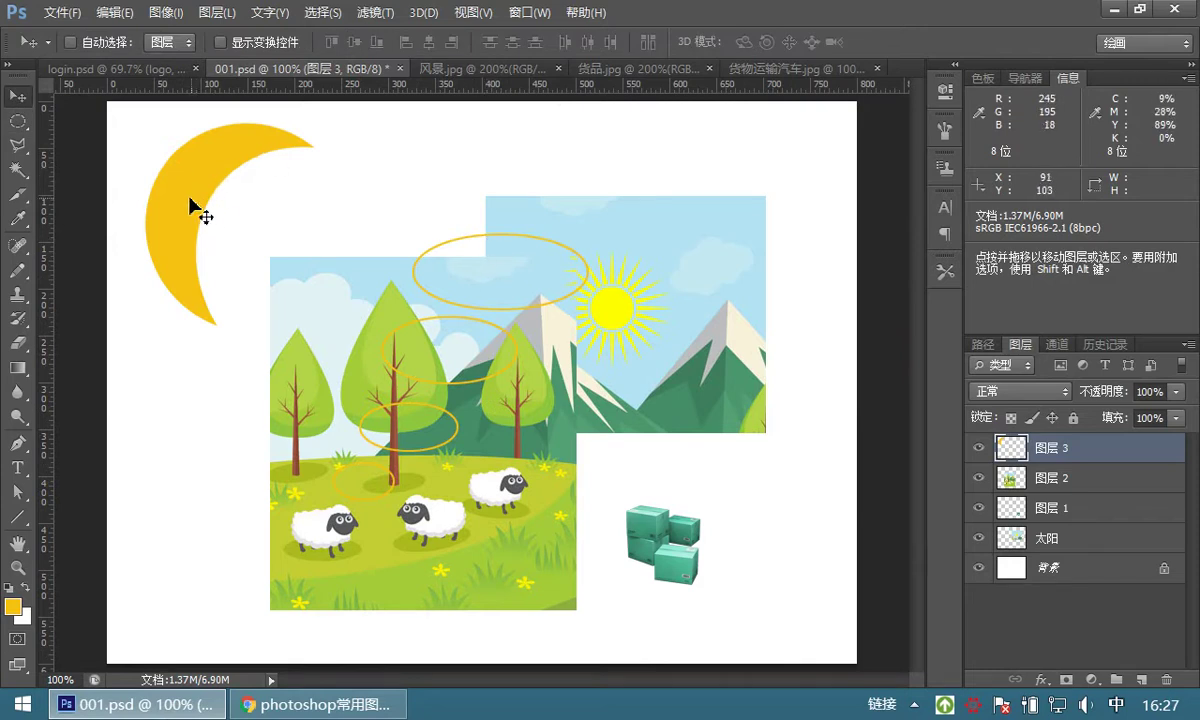
left_click_drag(195, 190, 173, 212)
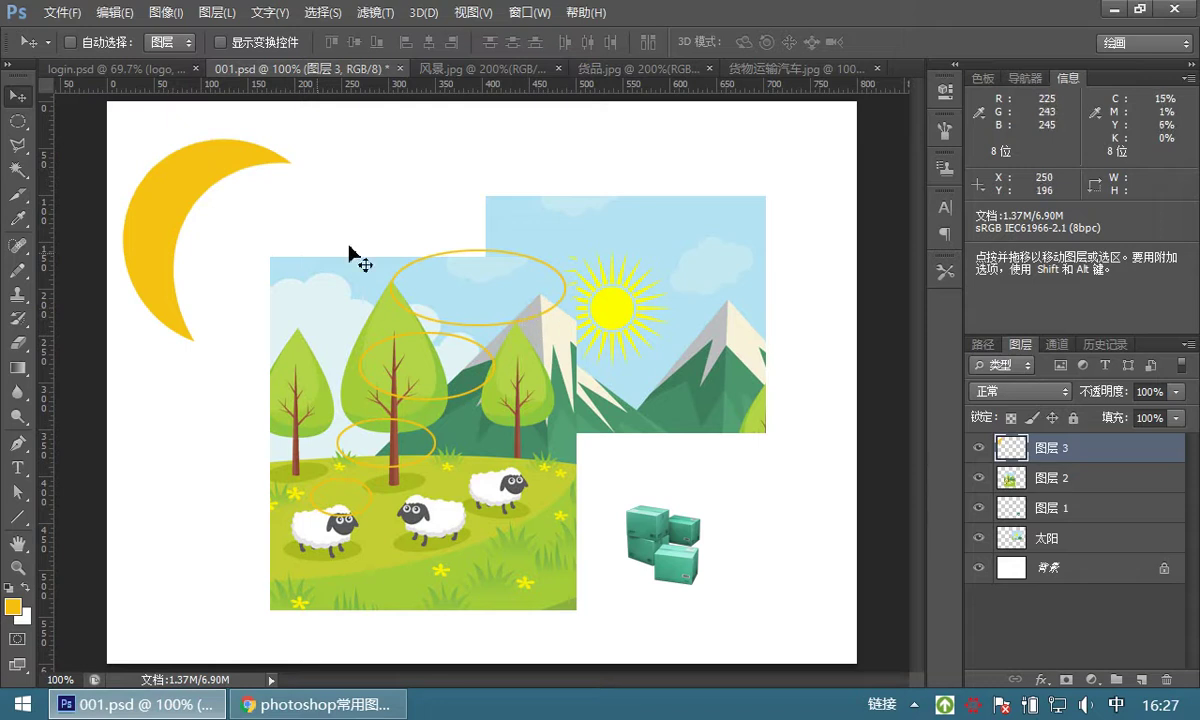
mouse_move(166, 209)
left_mouse_down()
mouse_move(182, 187)
mouse_move(176, 196)
left_mouse_up()
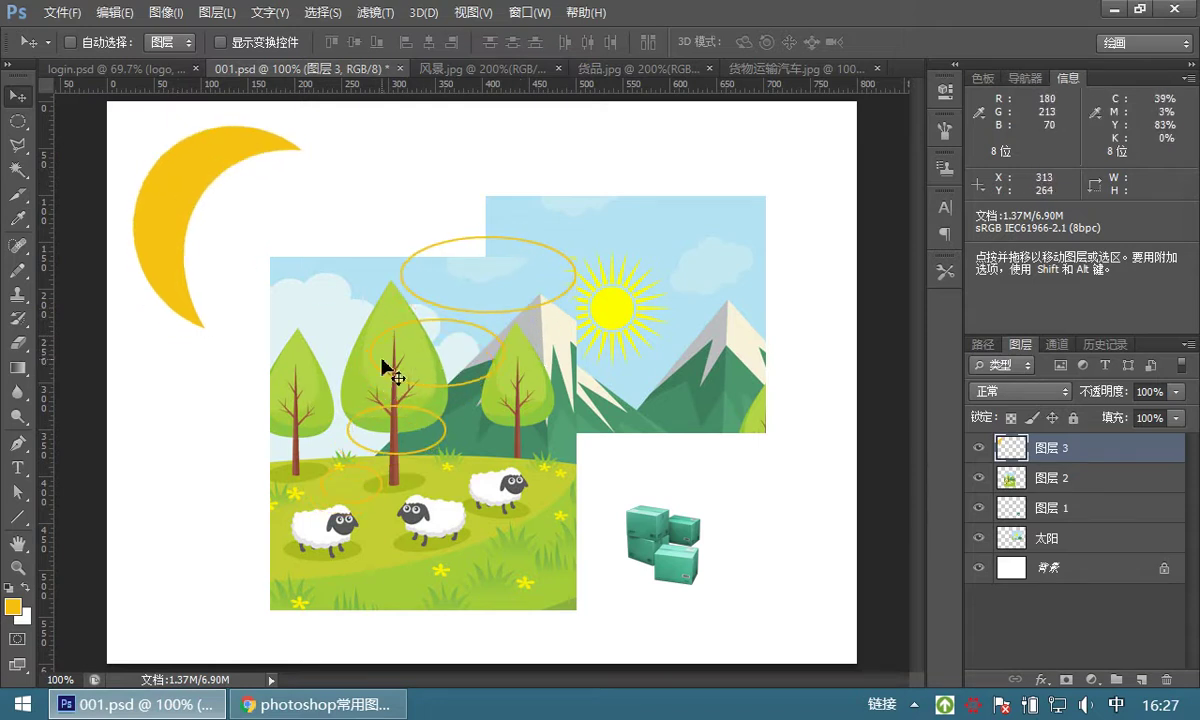
Revert the history to the last 椭圆选框 state before the stroke and add a new layer above 图层 3.
left_click(1106, 344)
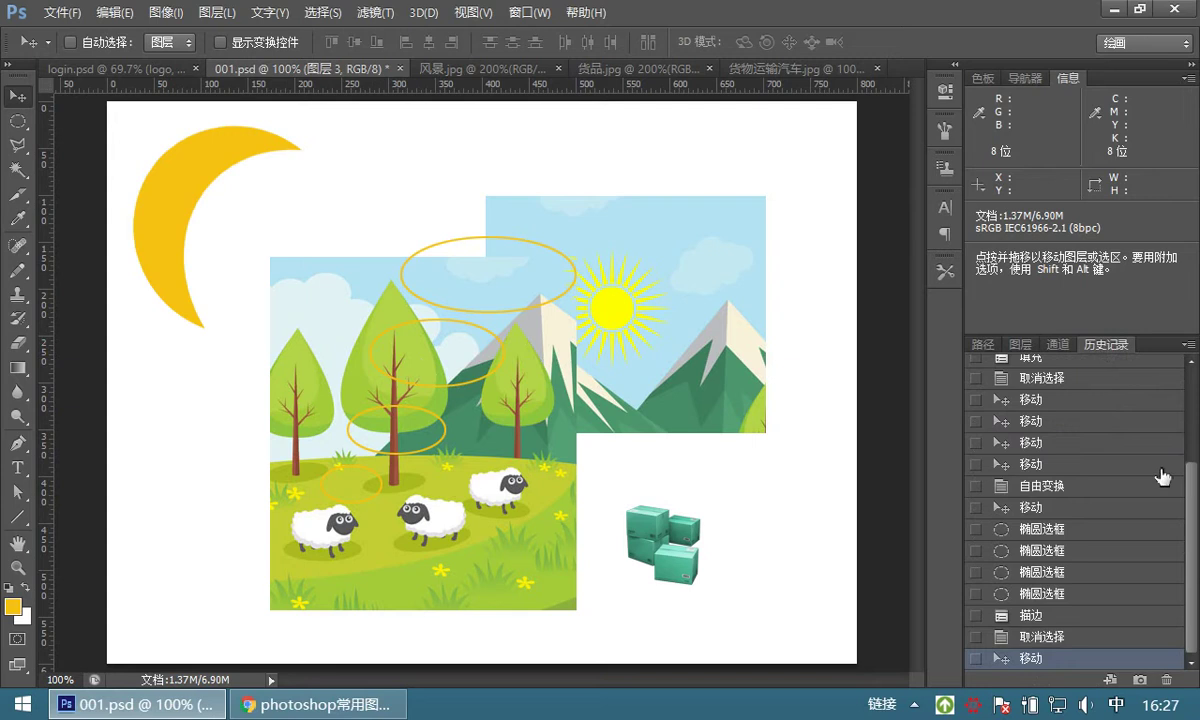
left_click(1041, 594)
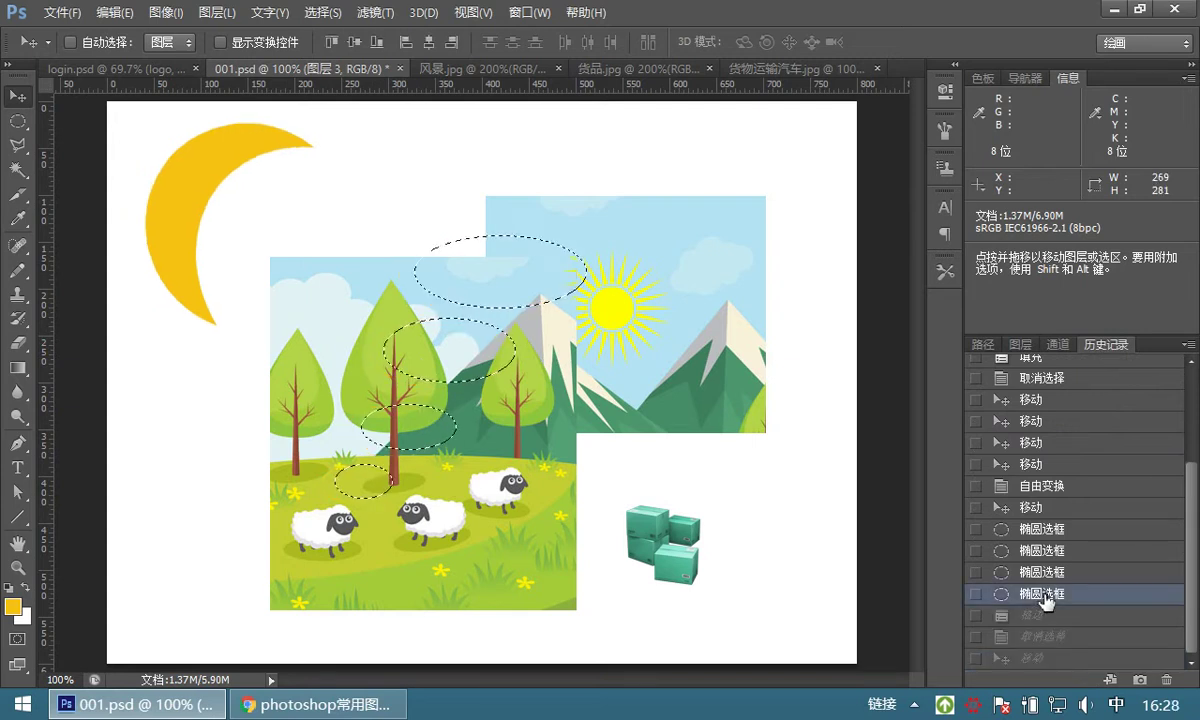
left_click(1020, 345)
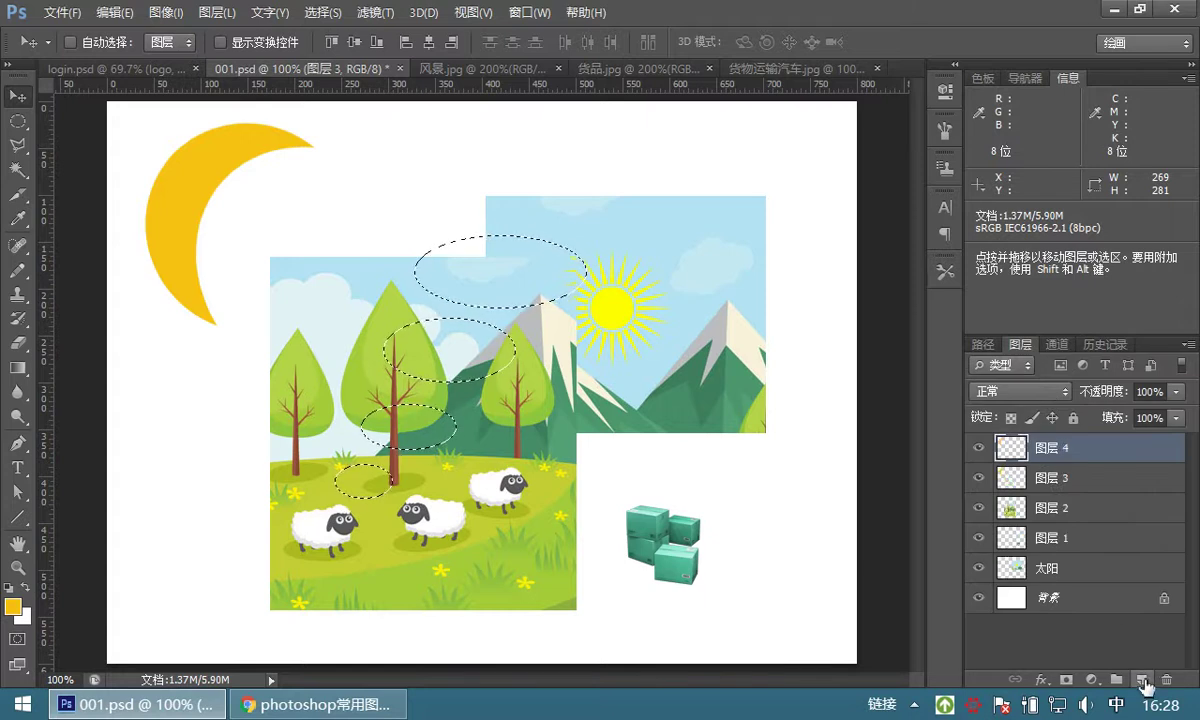
left_click(1143, 680)
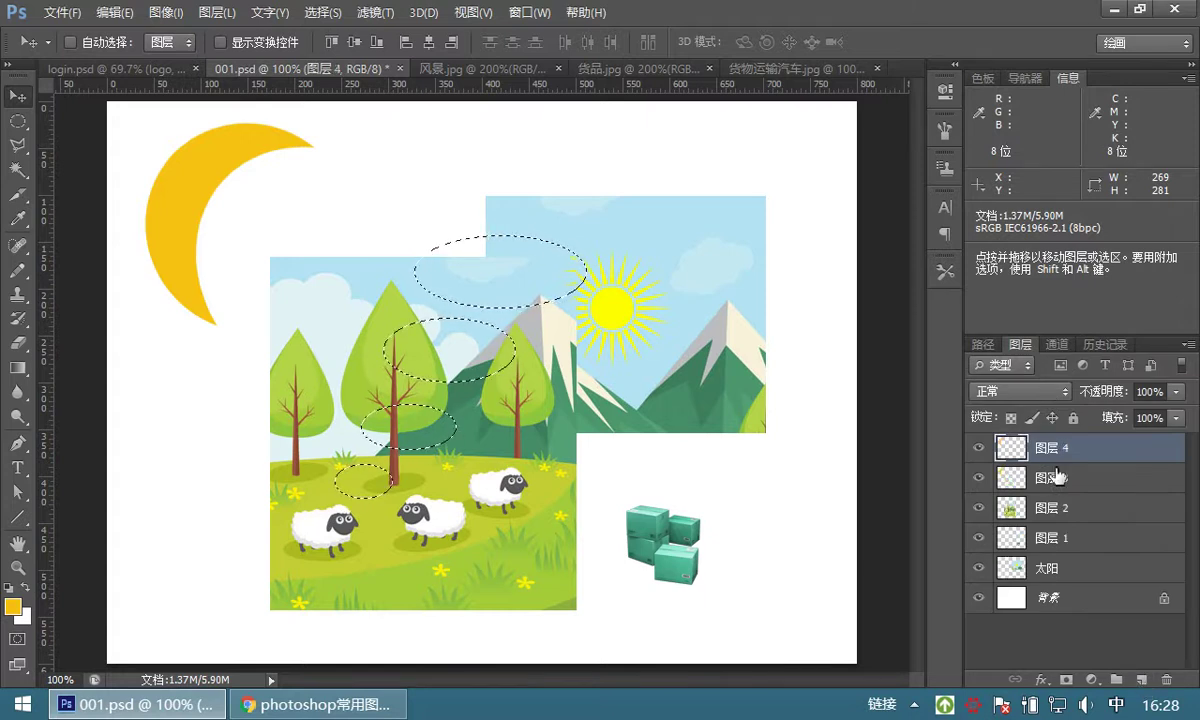
Stroke the four-ellipse selection on 图层 4 with a 2-pixel golden yellow line positioned outside (居外), and deselect.
left_click(116, 13)
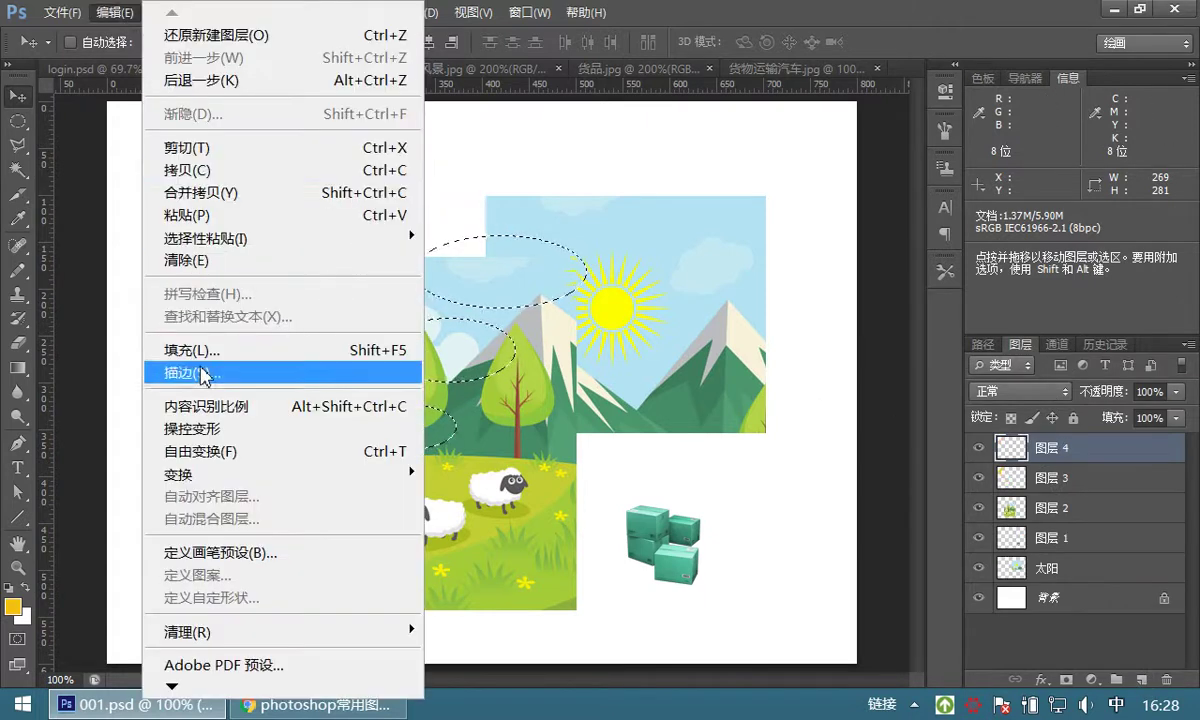
left_click(203, 373)
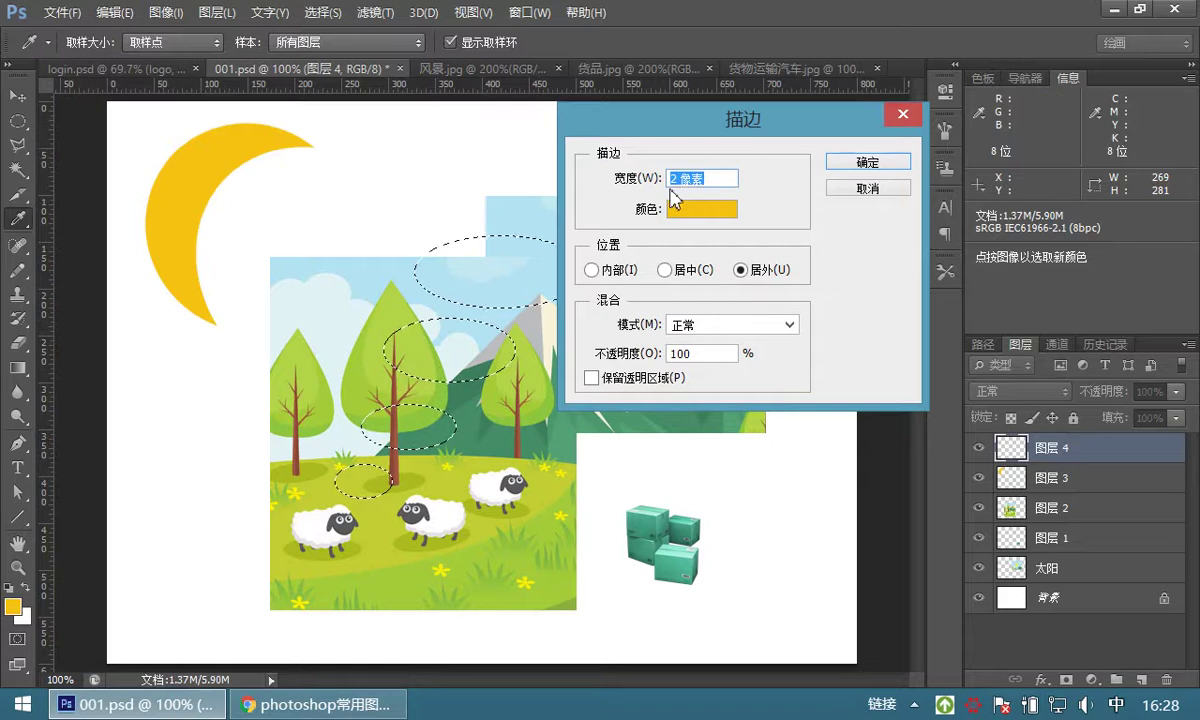
left_click(832, 162)
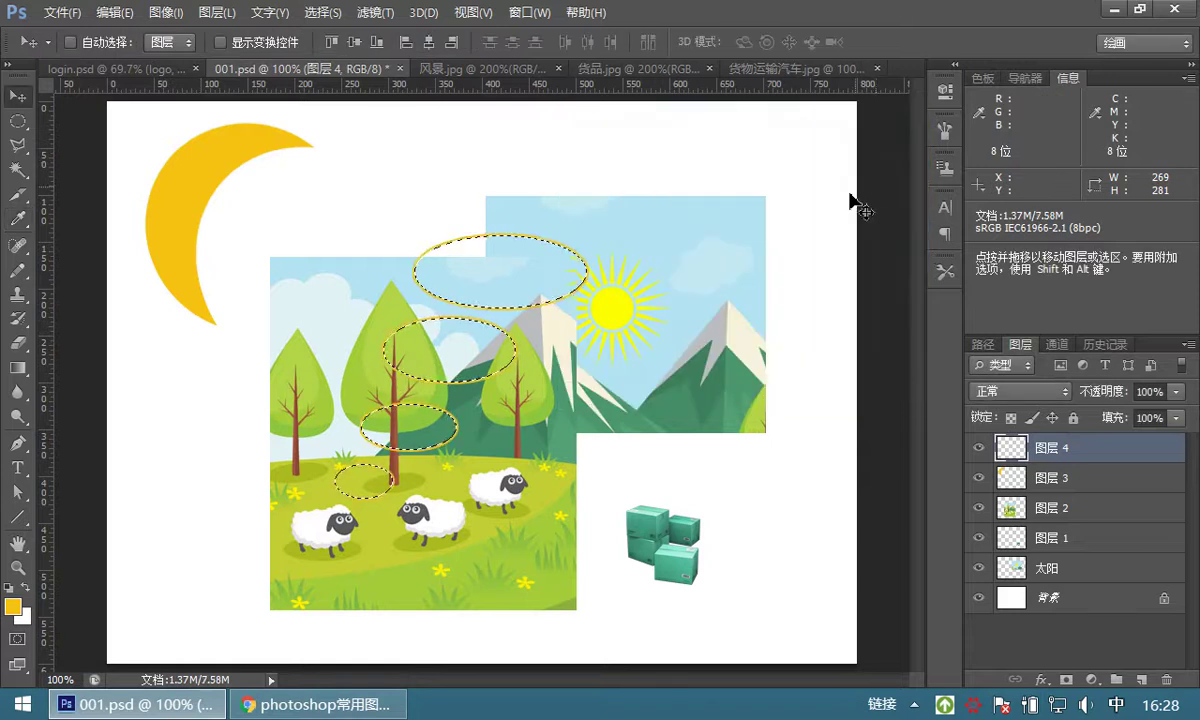
key("ctrl+d")
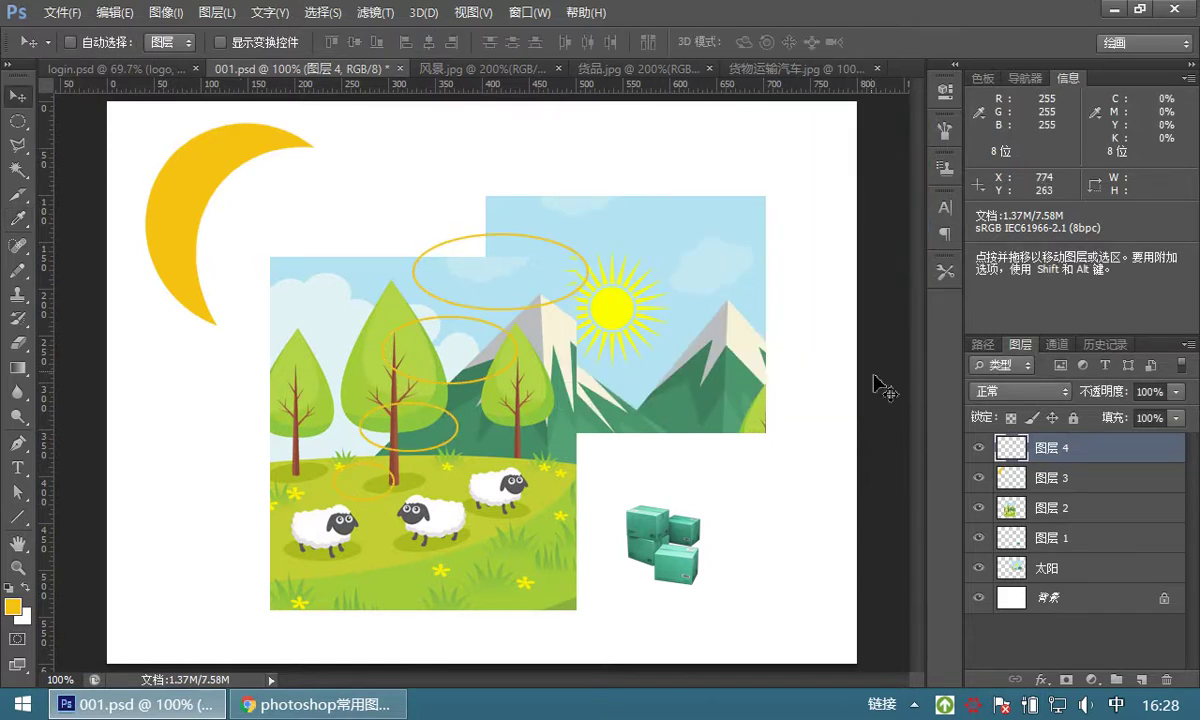
Move the ellipses on 图层 4 slightly, and reposition the crescent on 图层 3 independently of them.
left_click_drag(400, 351, 409, 352)
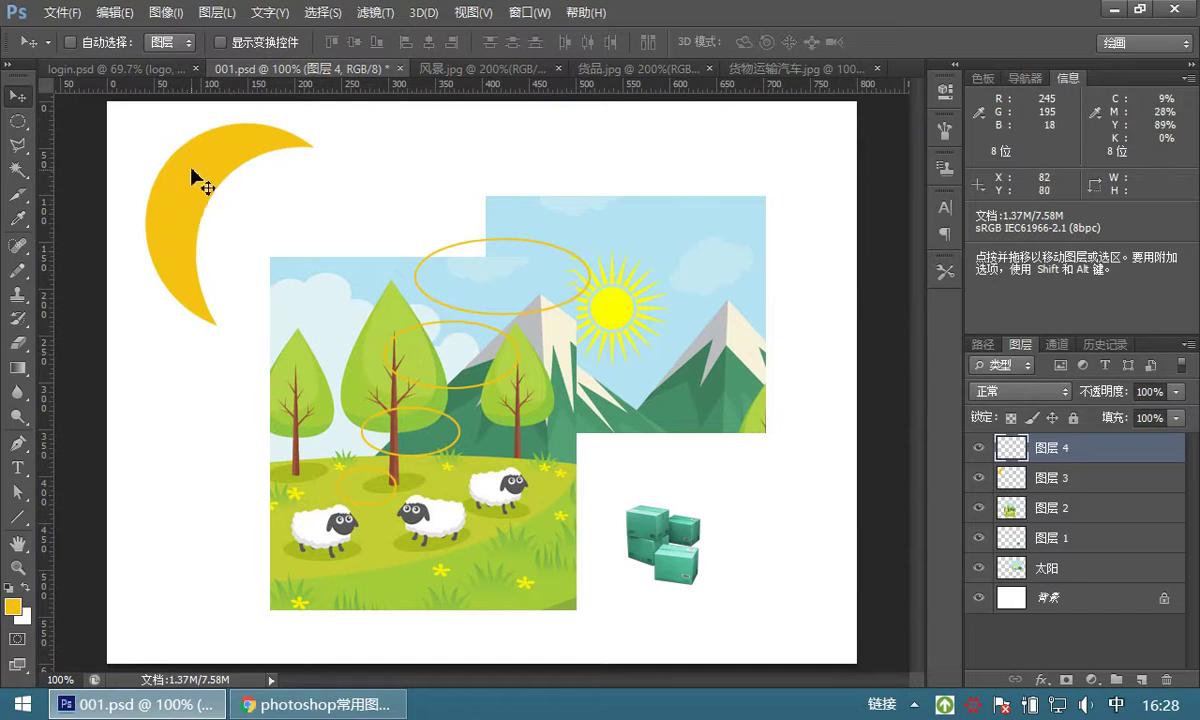
left_click_drag(182, 171, 212, 179)
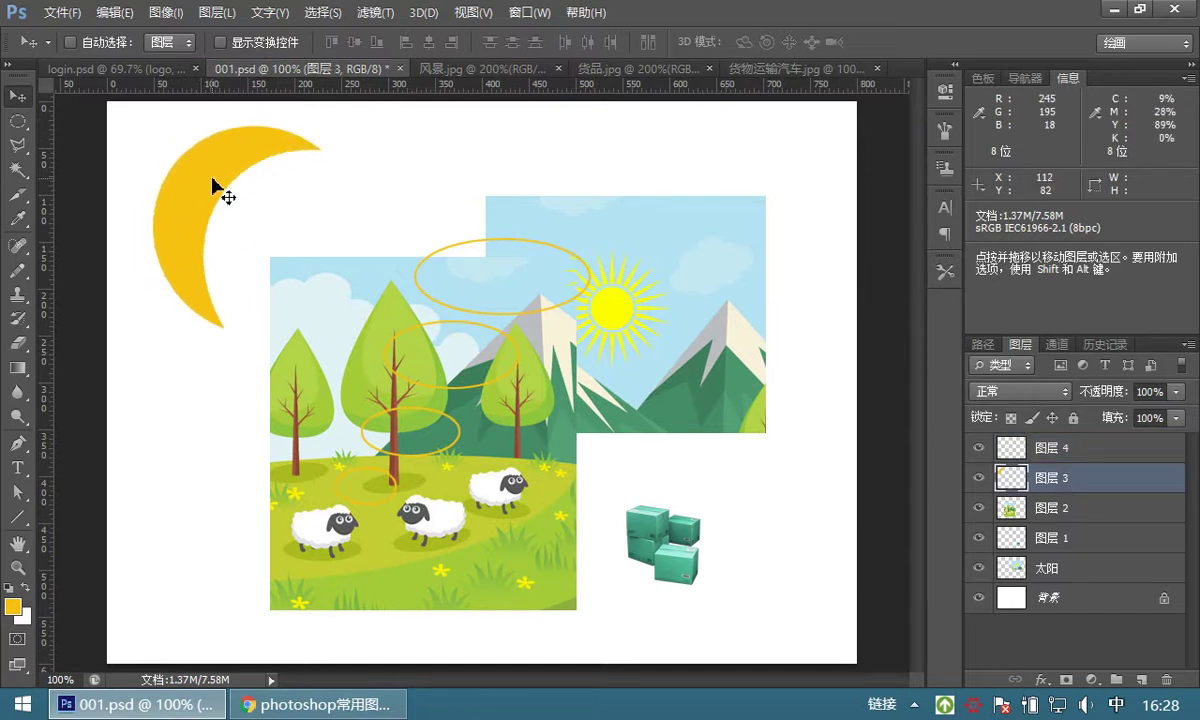
left_click_drag(212, 190, 197, 194)
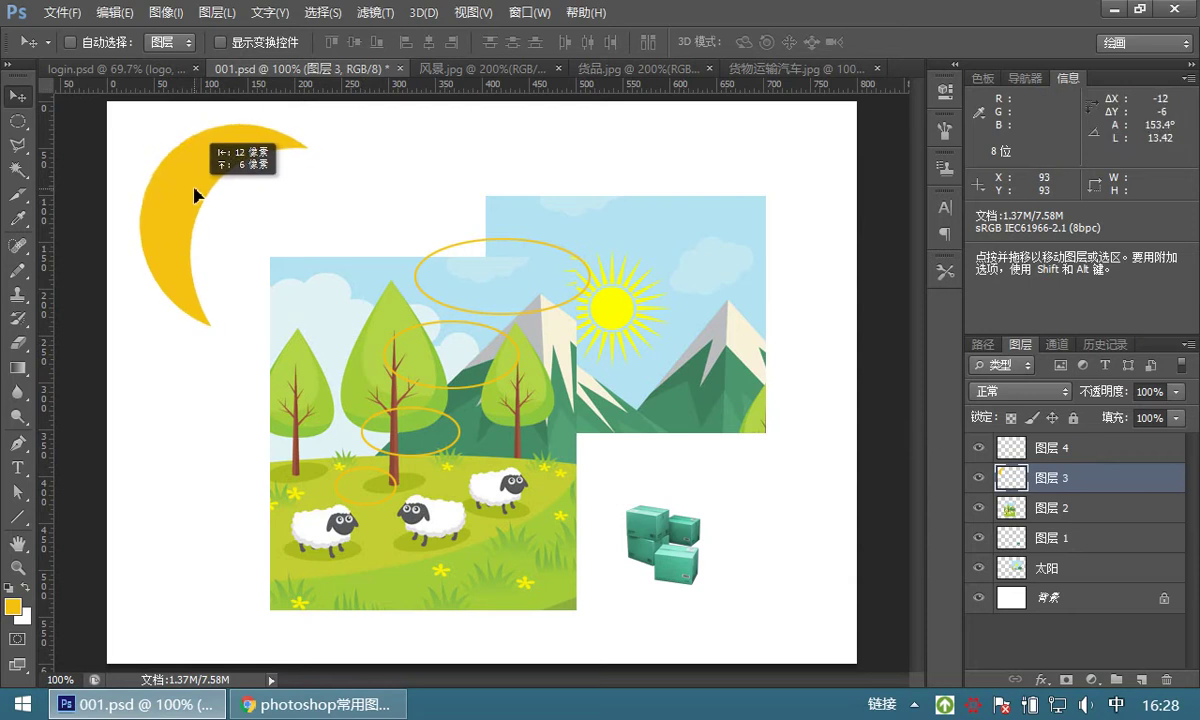
left_click_drag(196, 194, 201, 210)
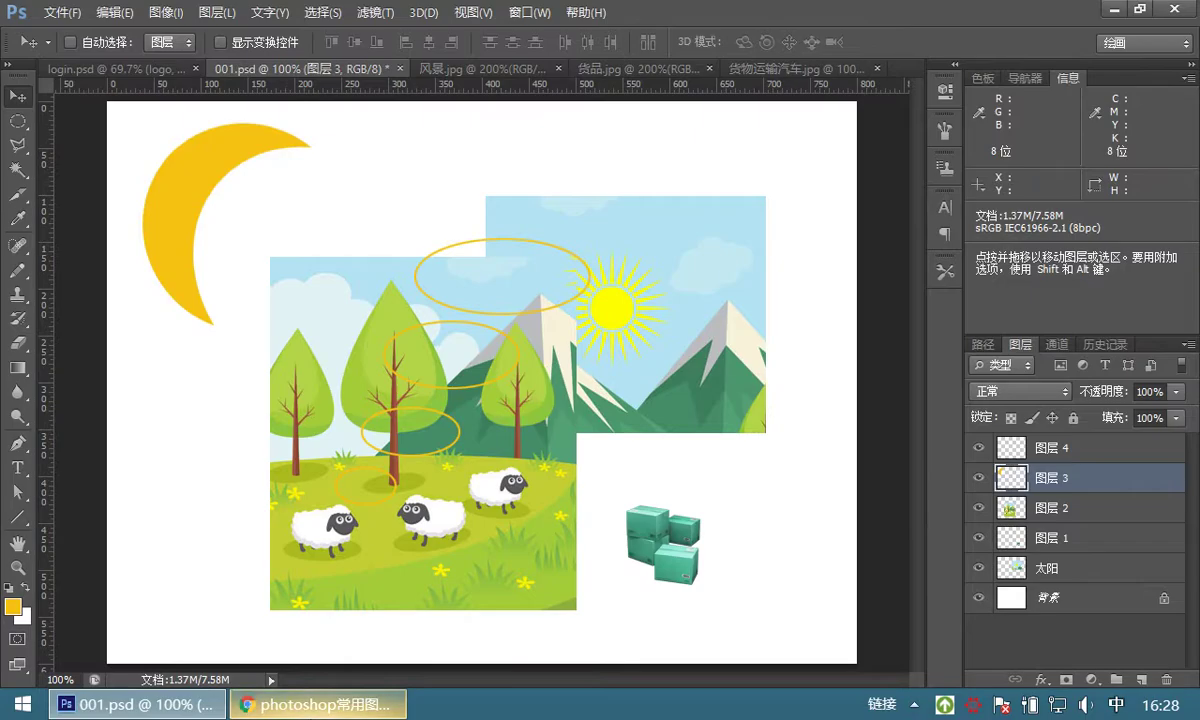
Switch to the course notes in Chrome, highlight the copy-to-stroke lines and the 删除 (编辑/清除) line, and return to Photoshop.
left_click(315, 704)
scroll(432, 213, "up", 1)
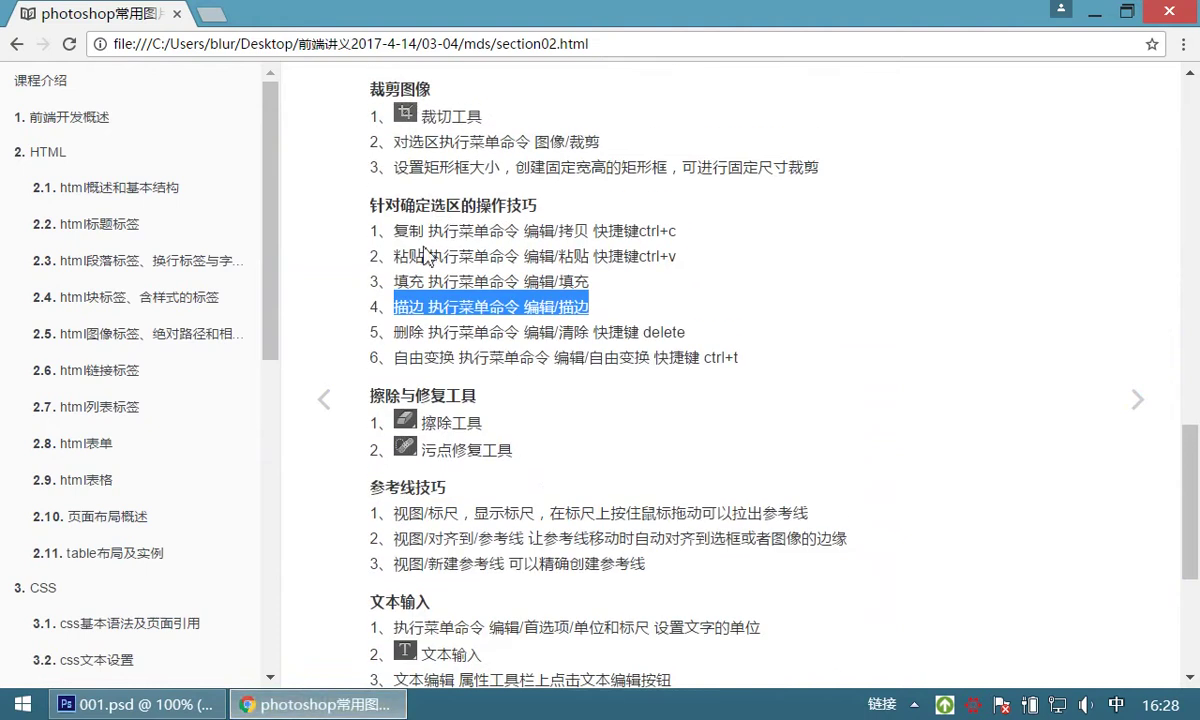
left_click_drag(395, 232, 681, 265)
left_click_drag(396, 281, 610, 303)
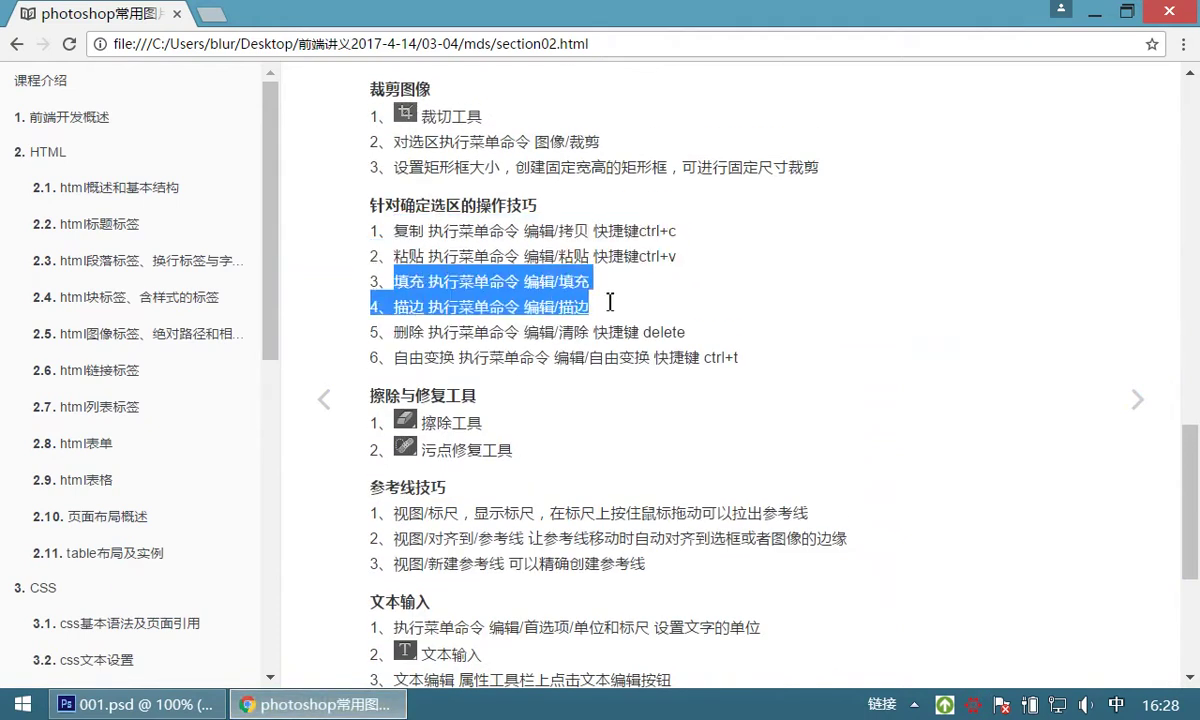
left_click(611, 318)
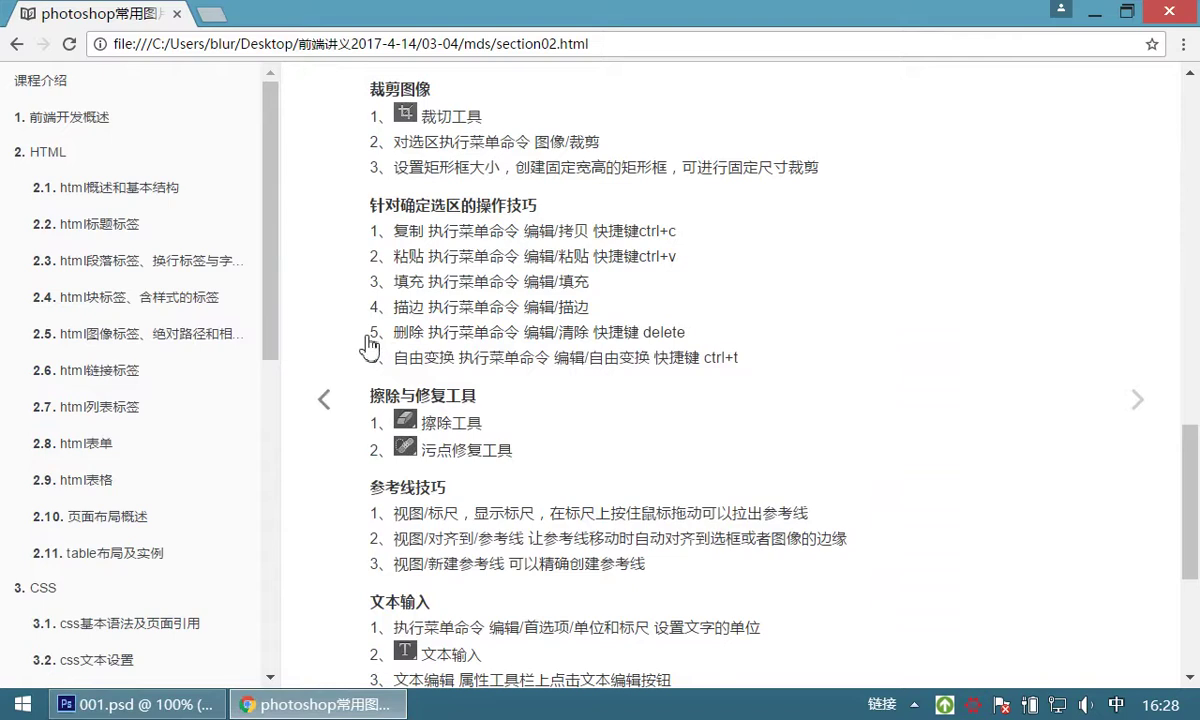
left_click_drag(377, 332, 692, 323)
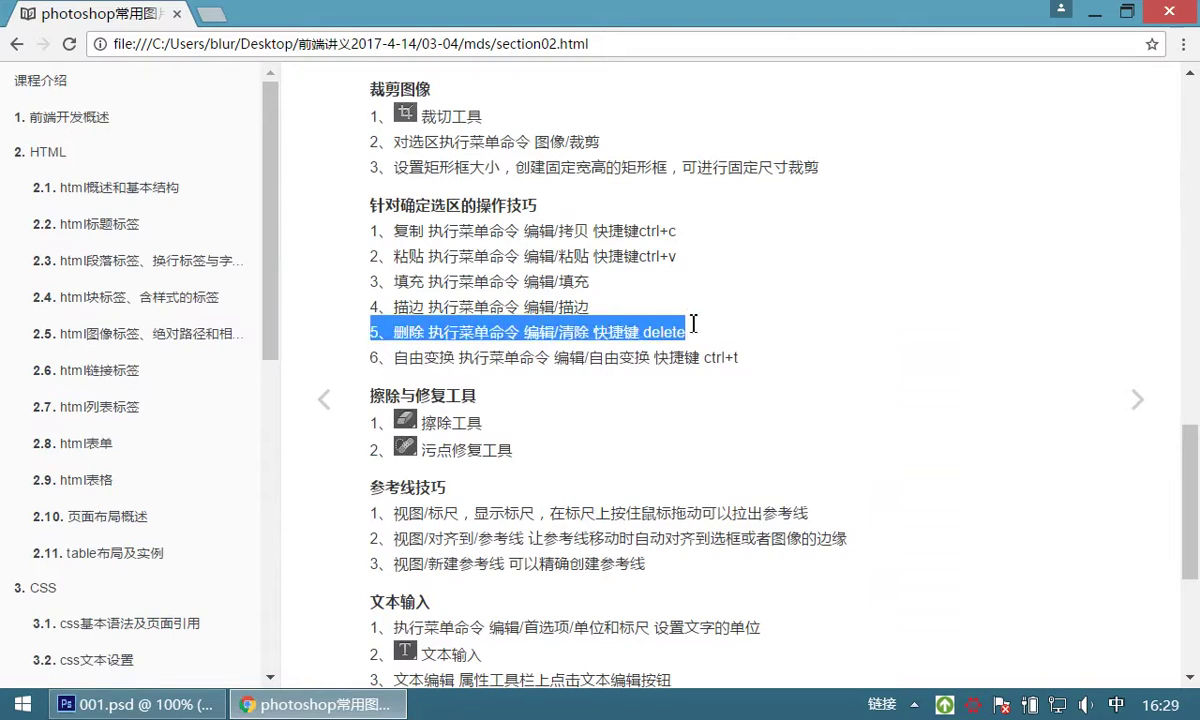
key("alt+Tab")
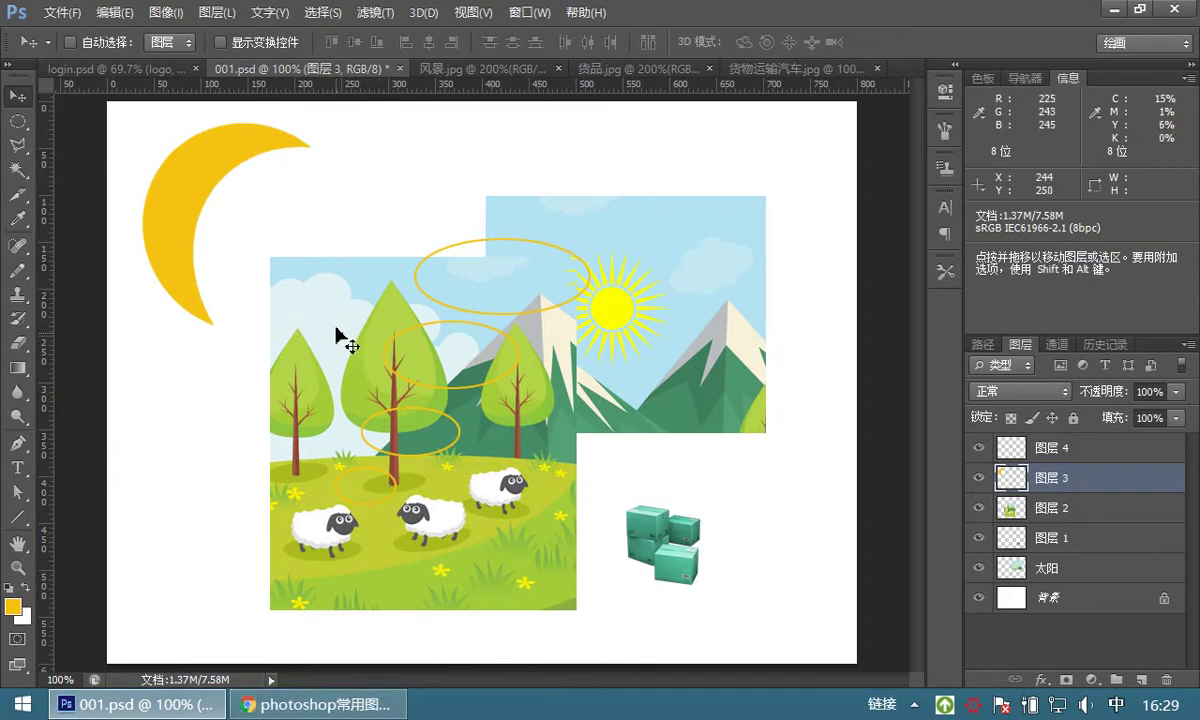
Make 图层 2 the active layer and toggle its visibility off and back on to identify its content.
key("alt+bracketleft")
left_click(978, 509)
left_click(978, 509)
left_click(978, 509)
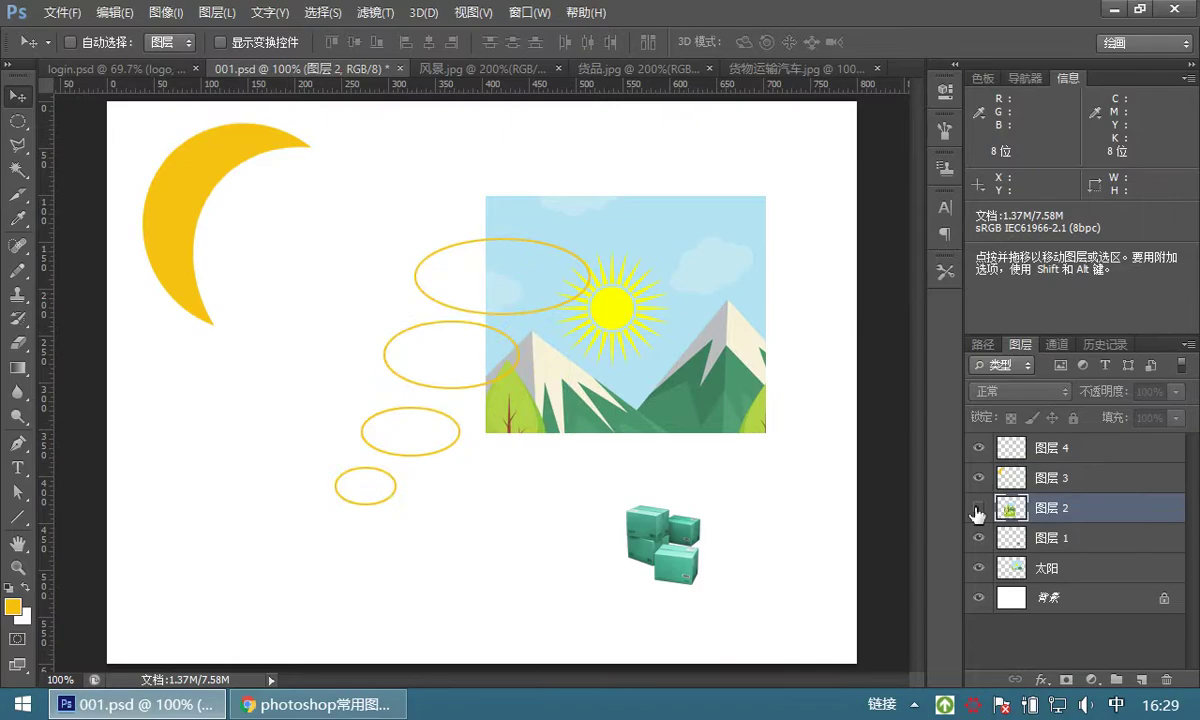
left_click(978, 509)
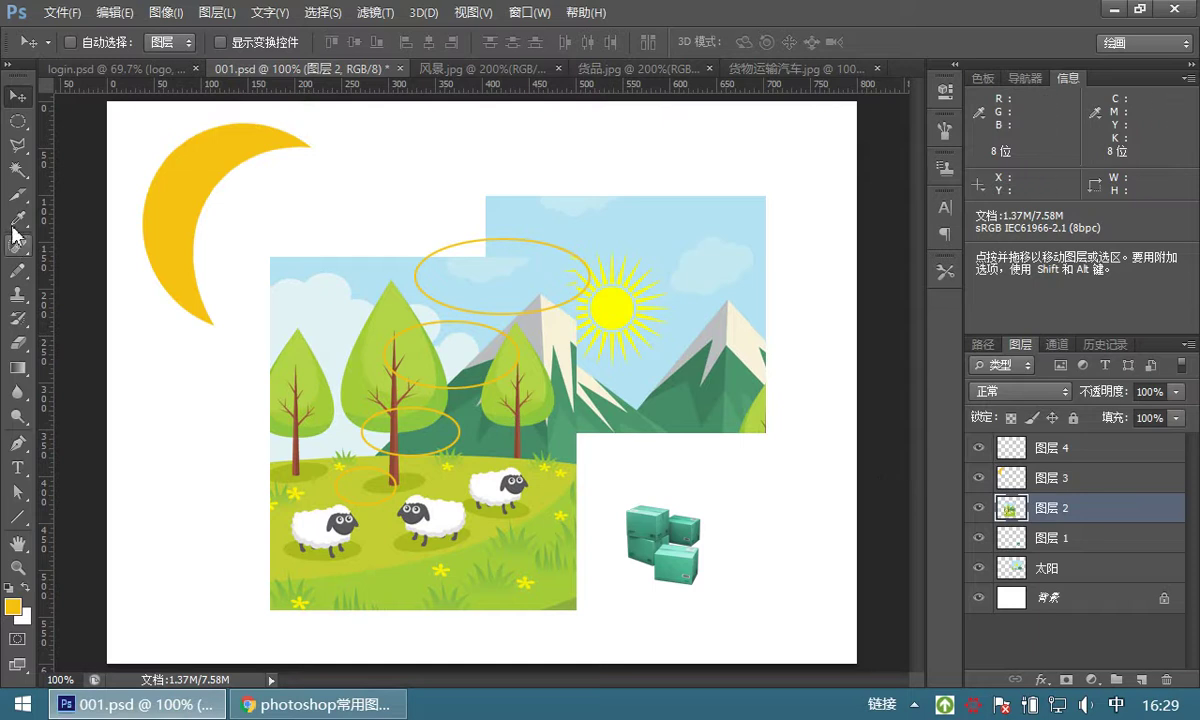
Delete the upper strip of the sheep picture on 图层 2 using a rectangular selection about 410 × 115 px, and deselect.
right_click(18, 124)
left_click(100, 114)
left_click_drag(250, 212, 634, 319)
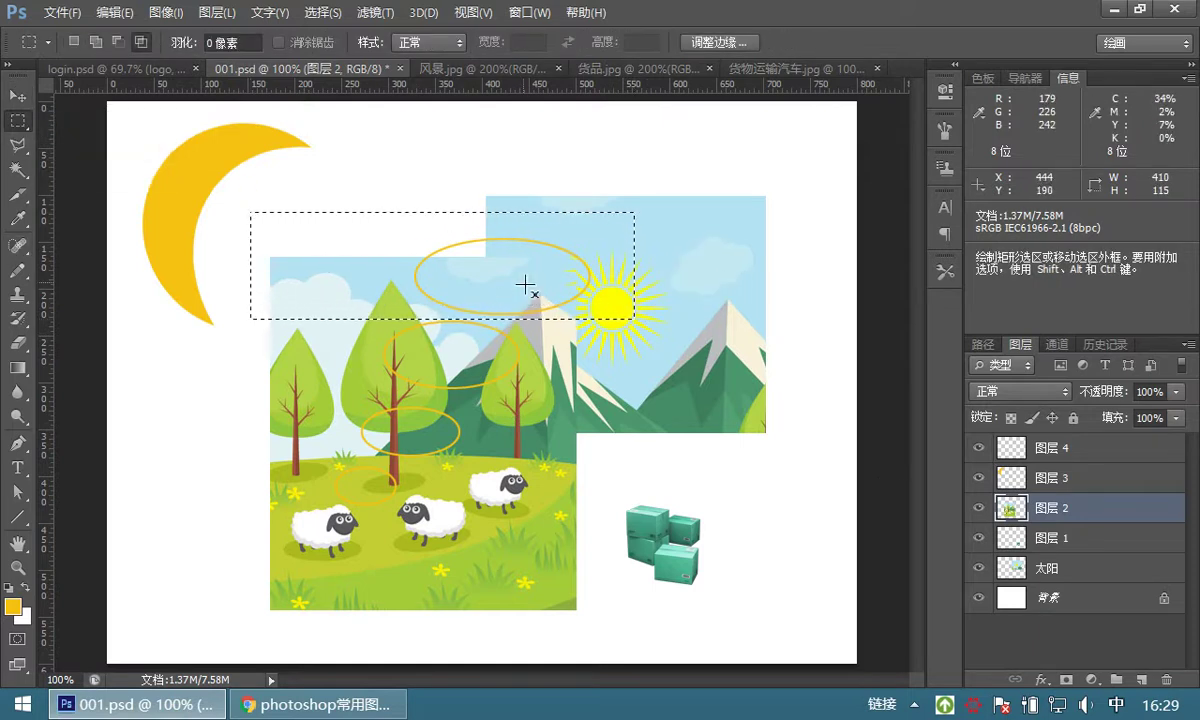
left_click(14, 100)
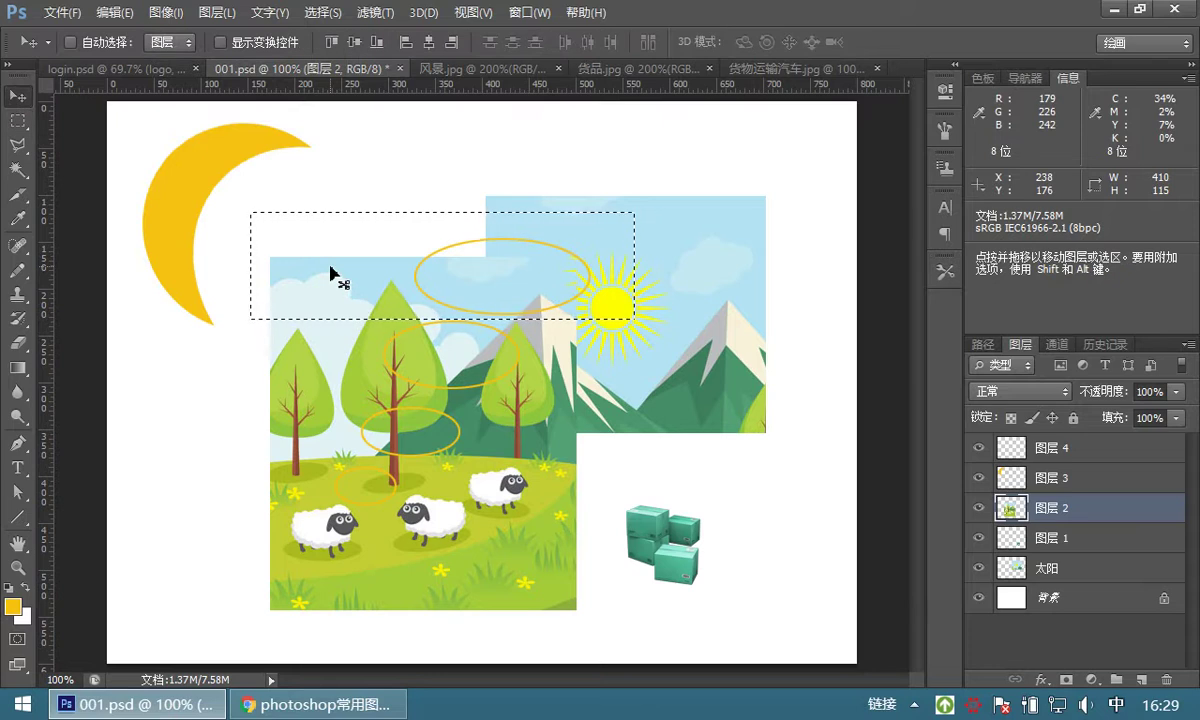
key("Delete")
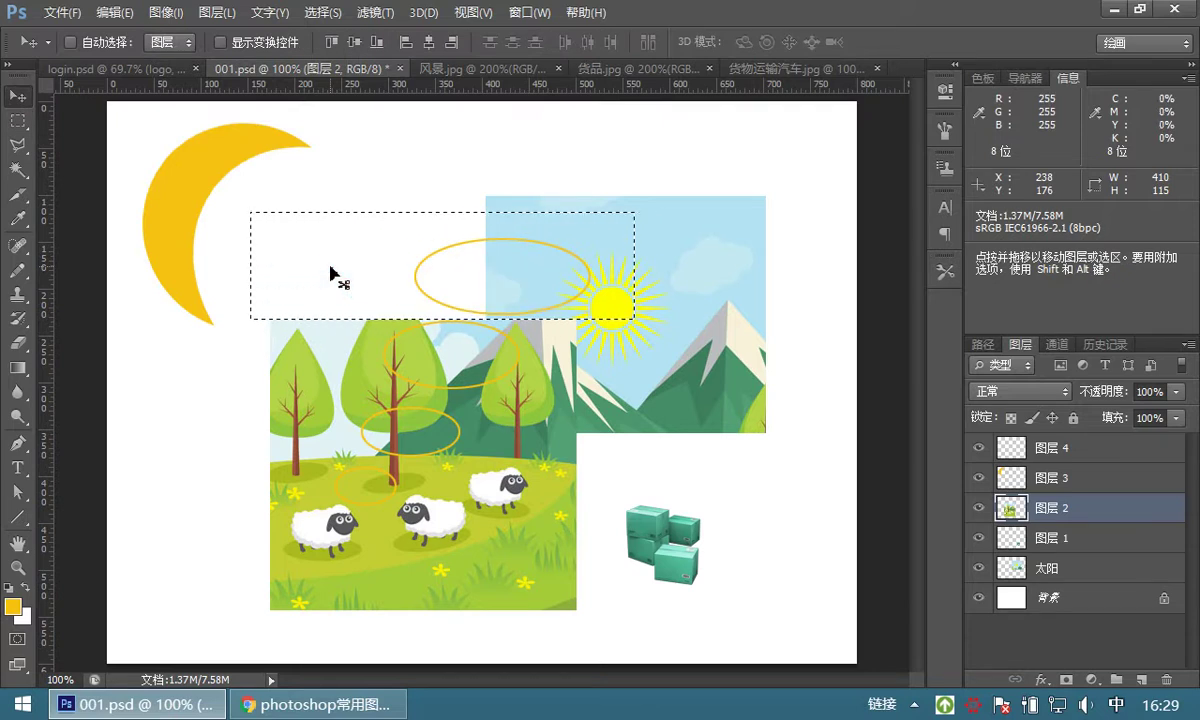
key("ctrl+d")
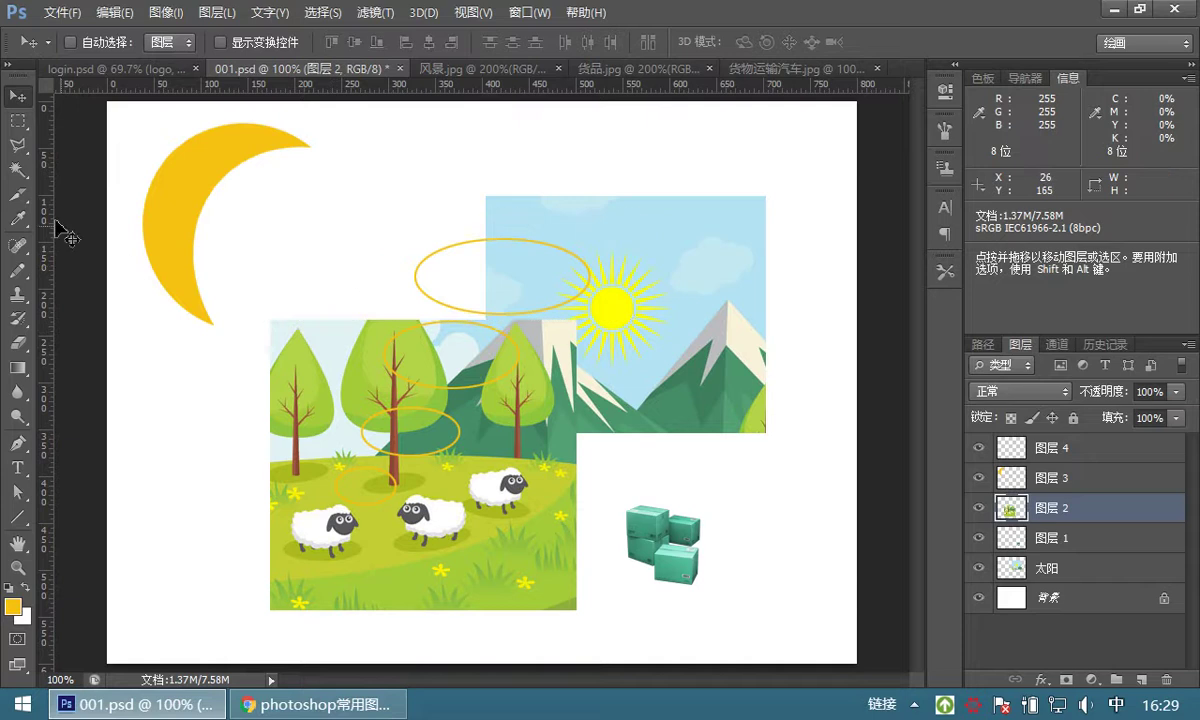
Delete the lower-right corner of the sheep picture with an elliptical selection about 152 × 144 px, and deselect.
left_click(22, 125)
left_click(52, 138)
left_click_drag(476, 510, 629, 651)
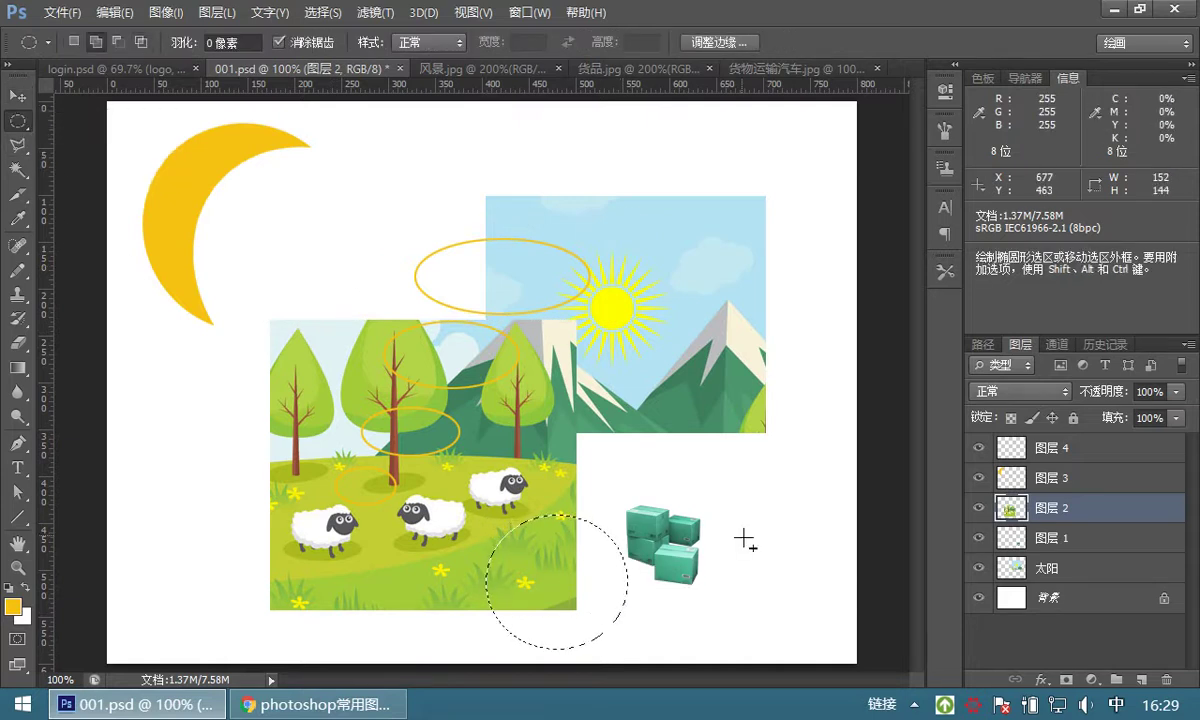
key("Delete")
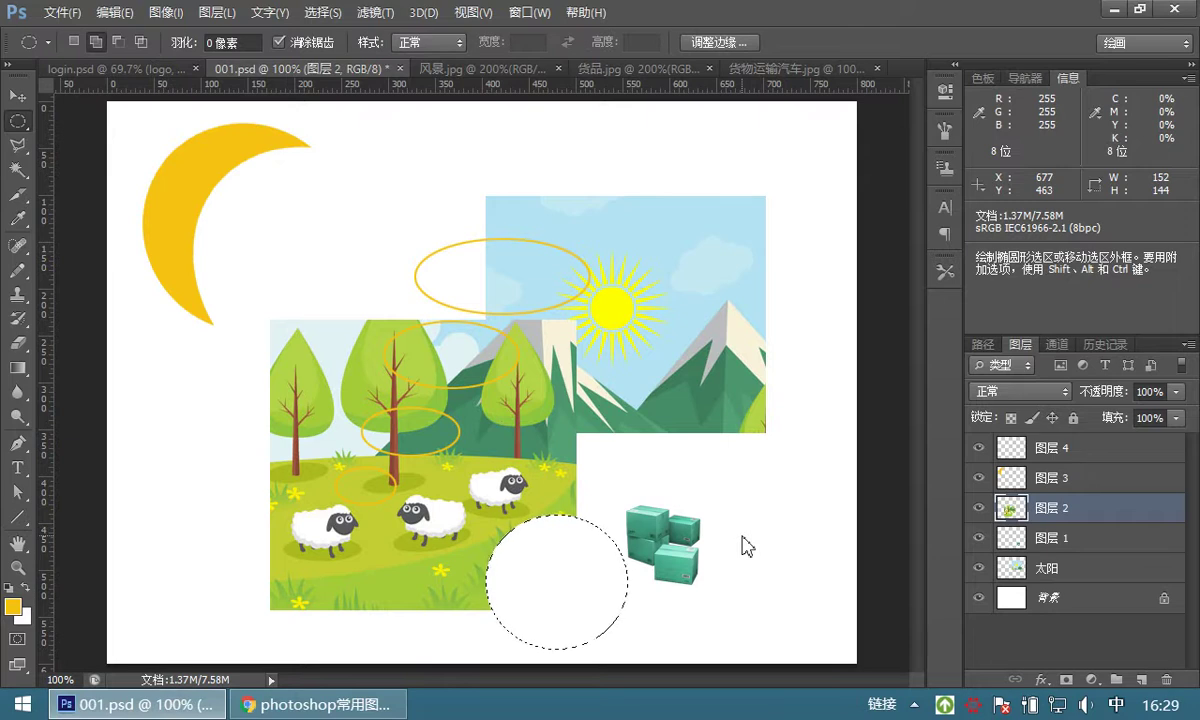
key("ctrl+d")
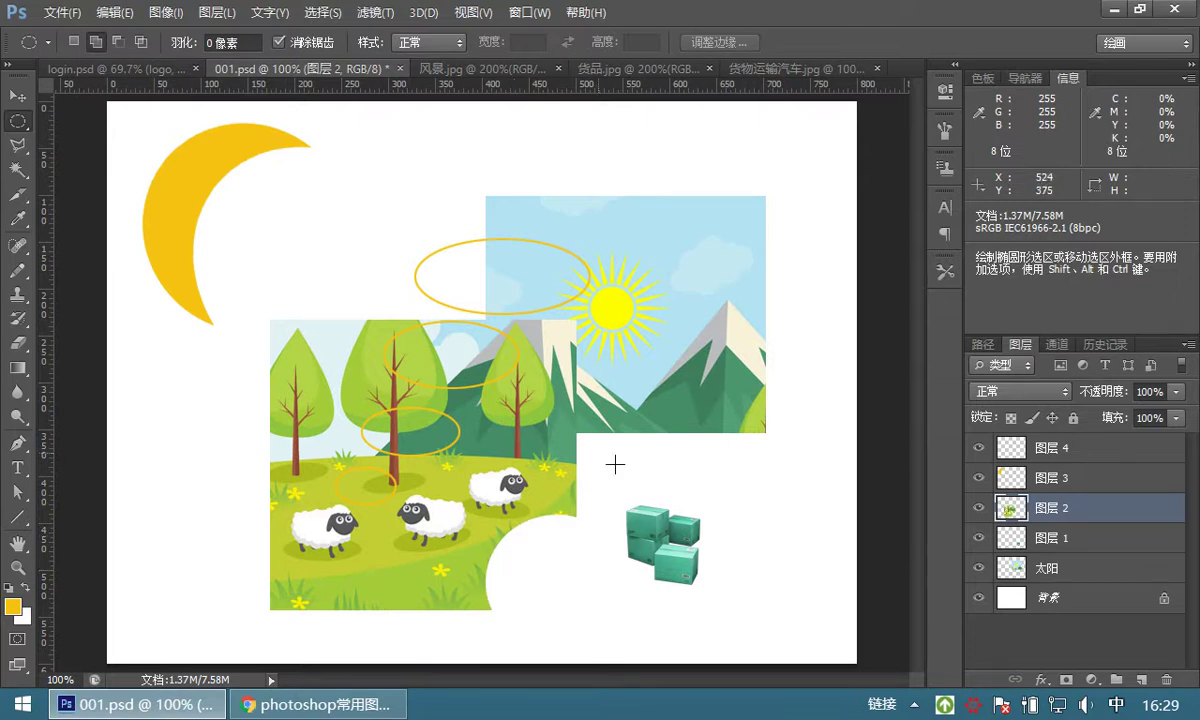
Delete the upper-right corner of the mountain picture on the 太阳 layer with an elliptical selection about 155 × 164 px, and deselect.
left_click_drag(669, 149, 818, 304)
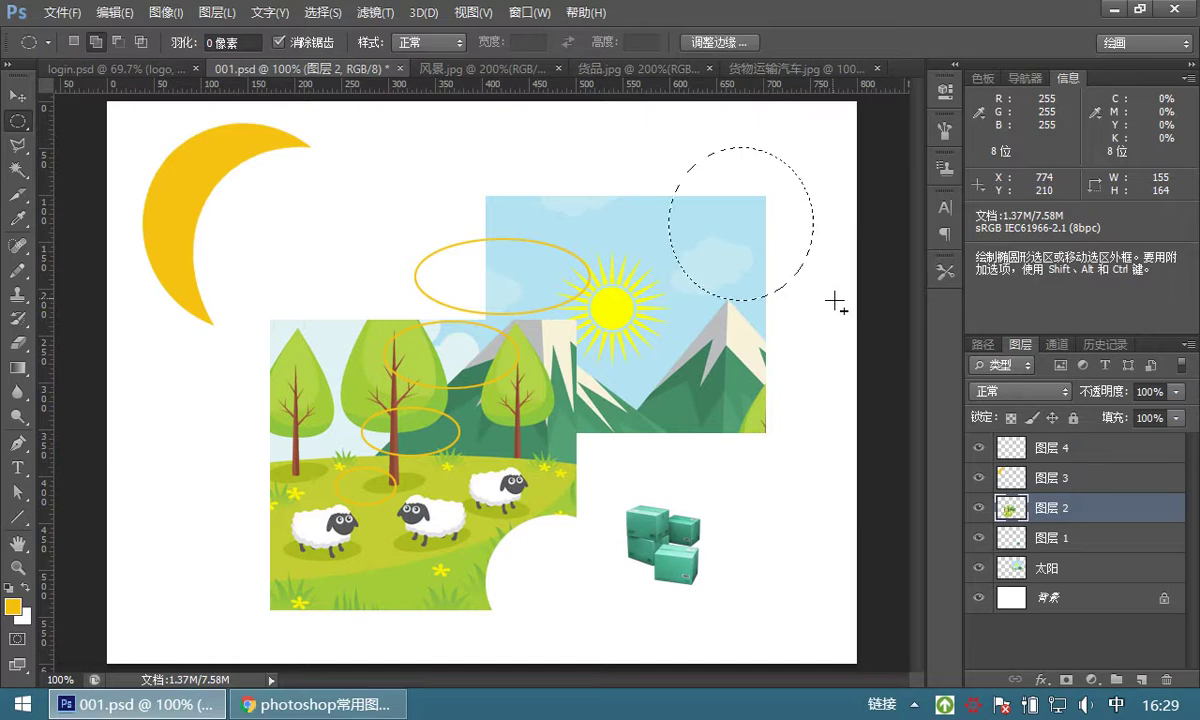
left_click(1058, 568)
key("Delete")
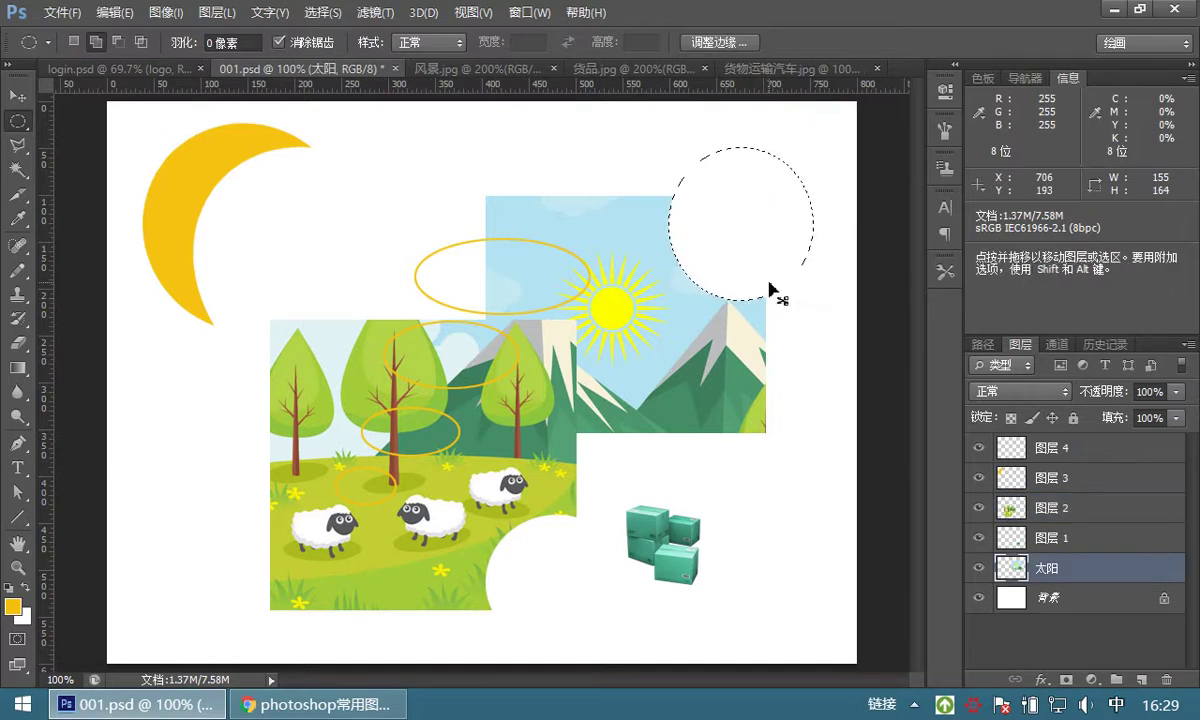
key("ctrl+d")
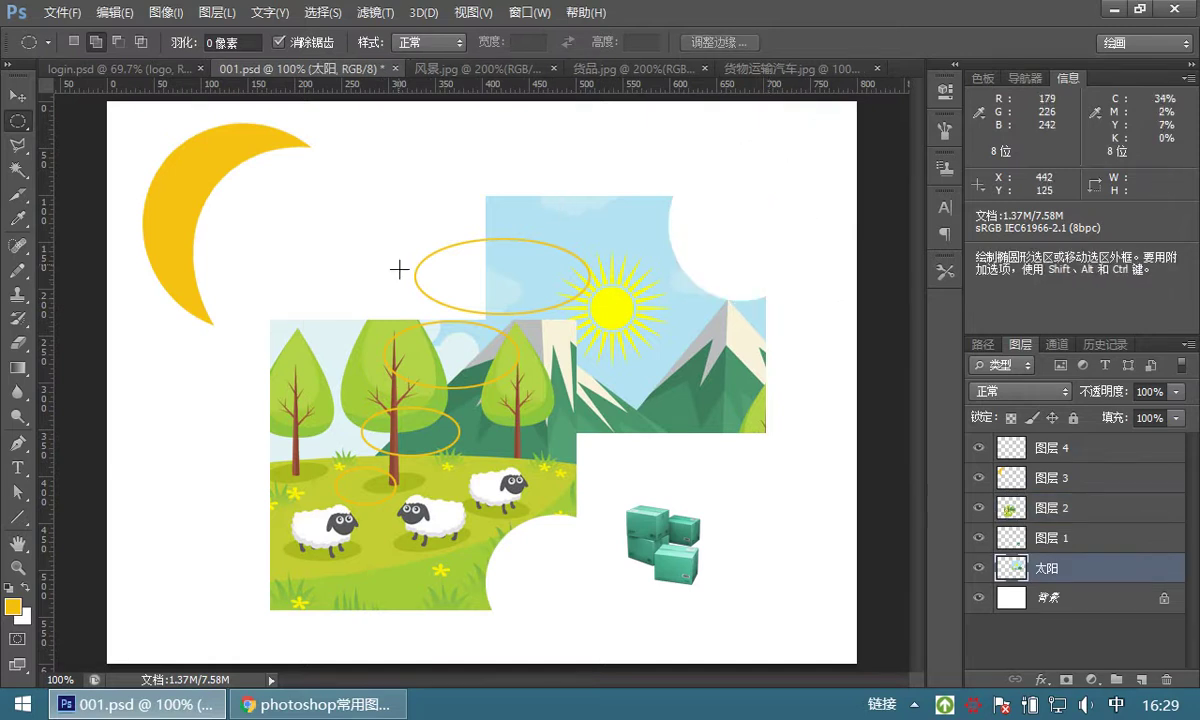
Delete the right-hand part of the mountain picture with a rectangular selection about 167 × 342 px.
right_click(26, 127)
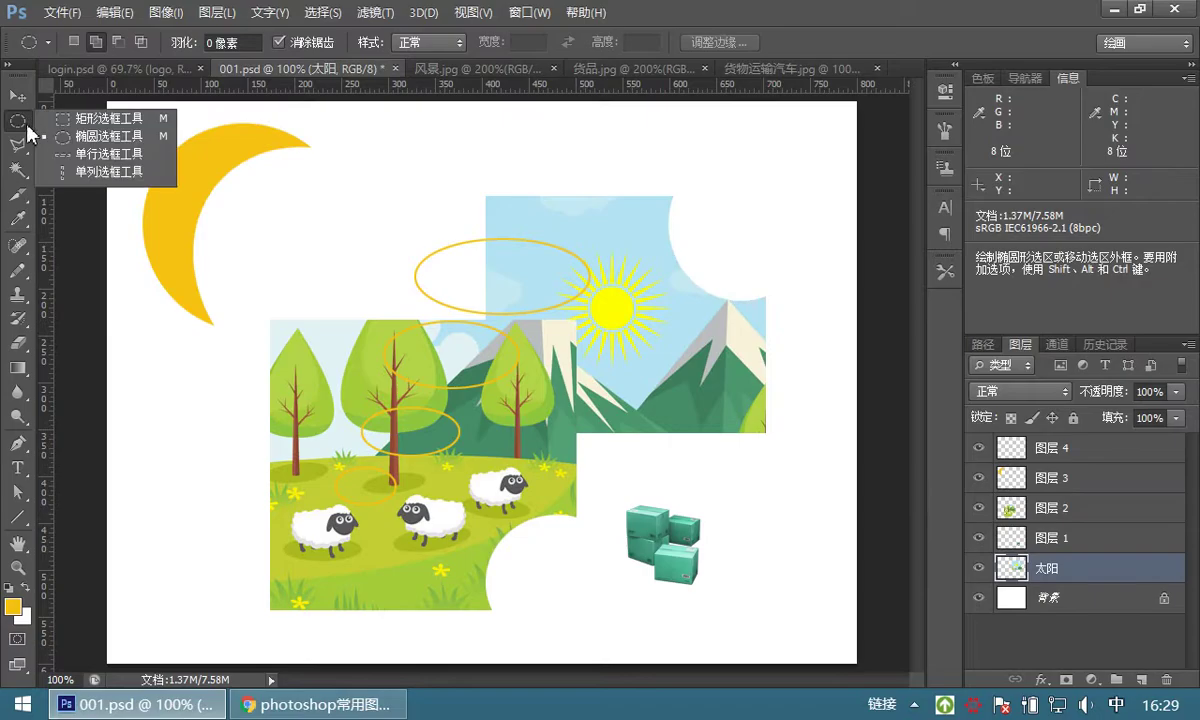
left_click(100, 118)
left_click_drag(823, 166, 668, 486)
key("Delete")
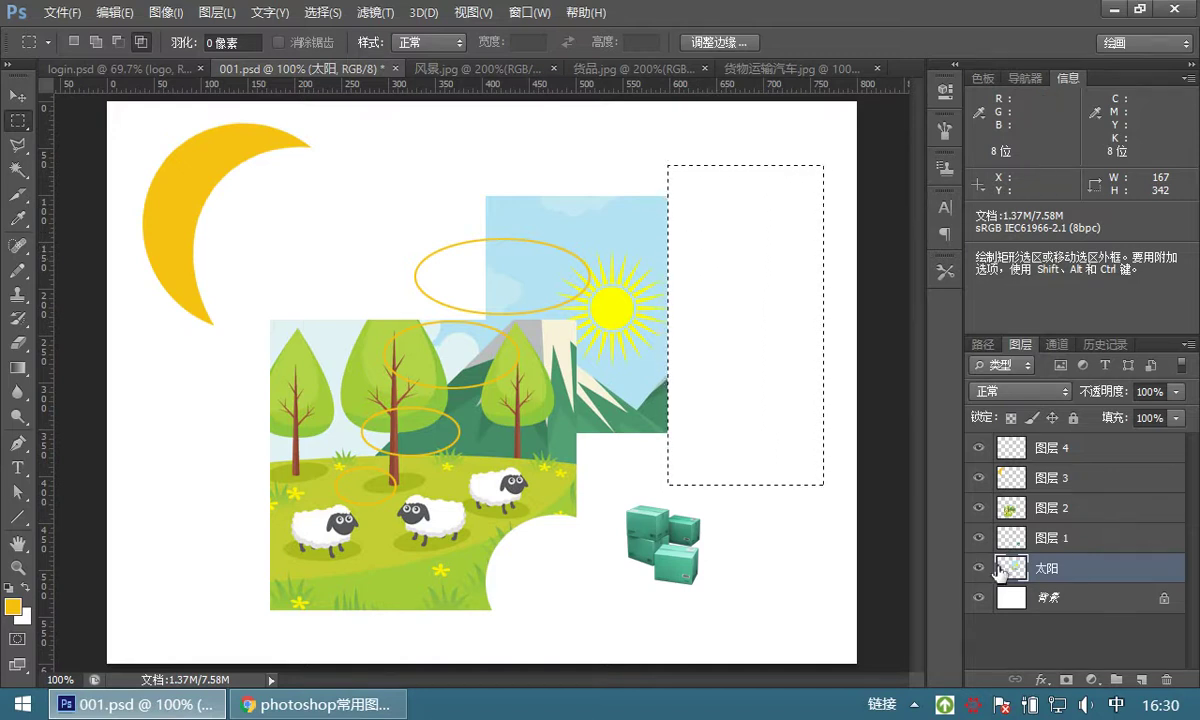
Set the marquee to new-selection mode and move the rectangular selection left over the right half of the sun in the mountain picture.
left_click(74, 42)
left_click_drag(762, 372, 713, 372)
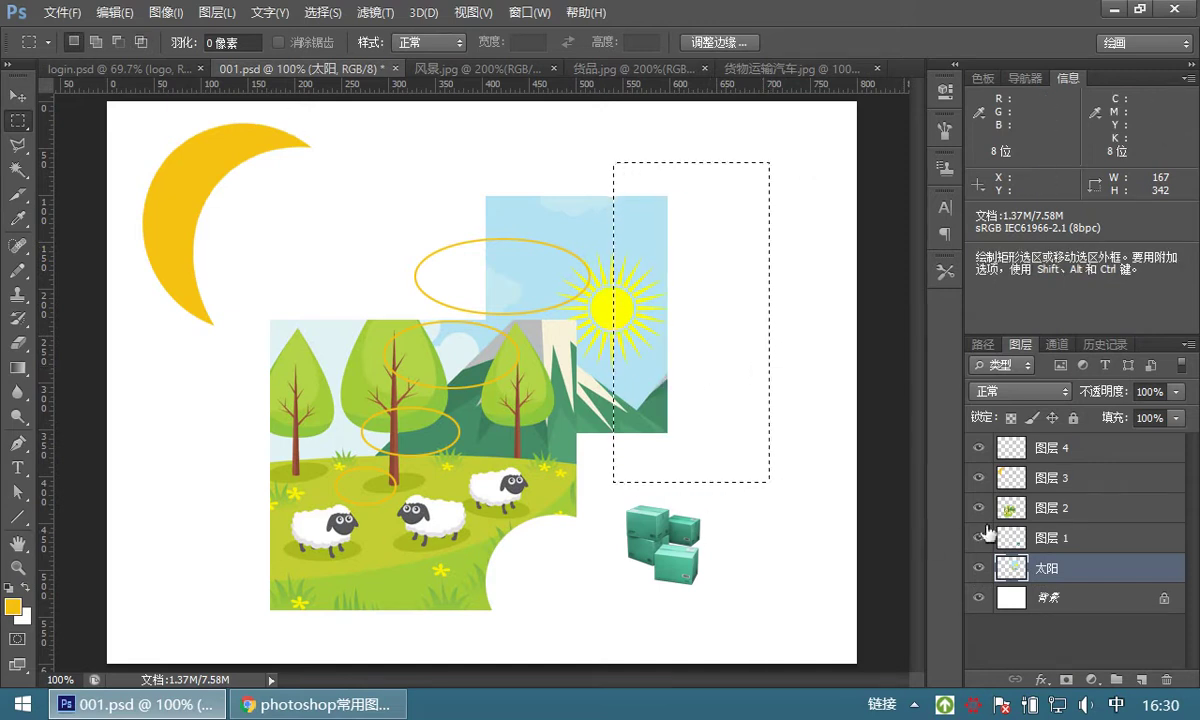
Select 图层 2 and toggle its visibility off and on to check which picture it holds.
left_click(1058, 513)
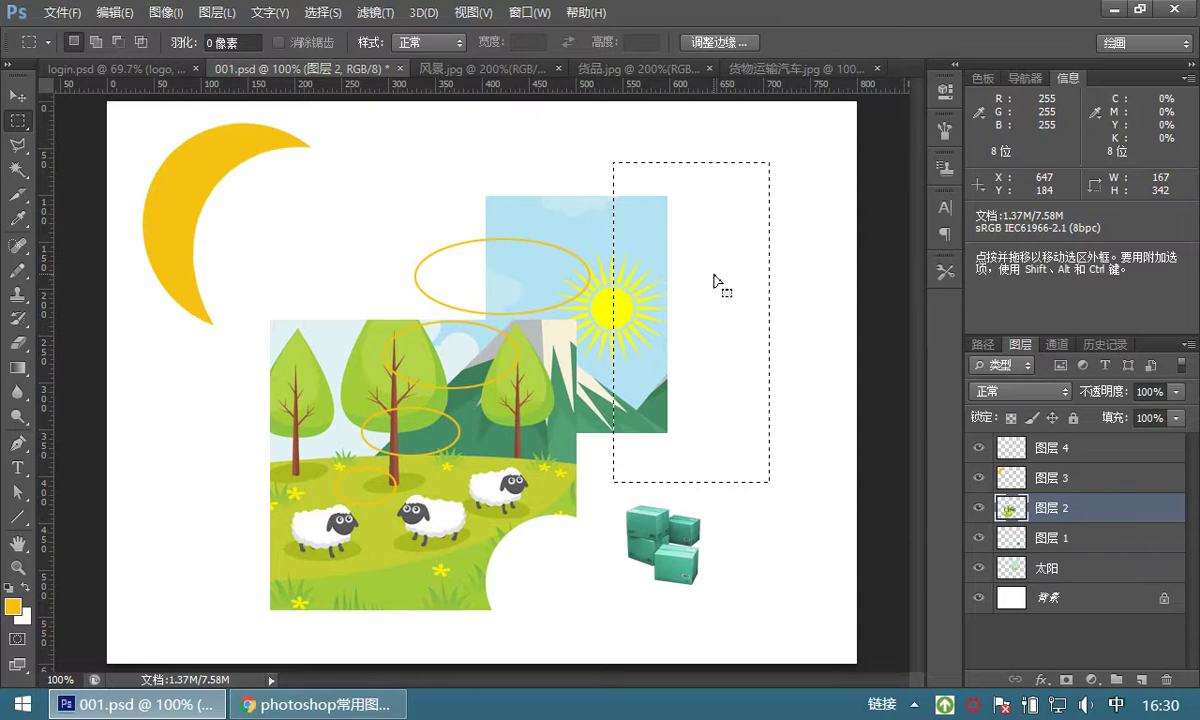
left_click(979, 510)
left_click(979, 510)
left_click(979, 510)
left_click(979, 510)
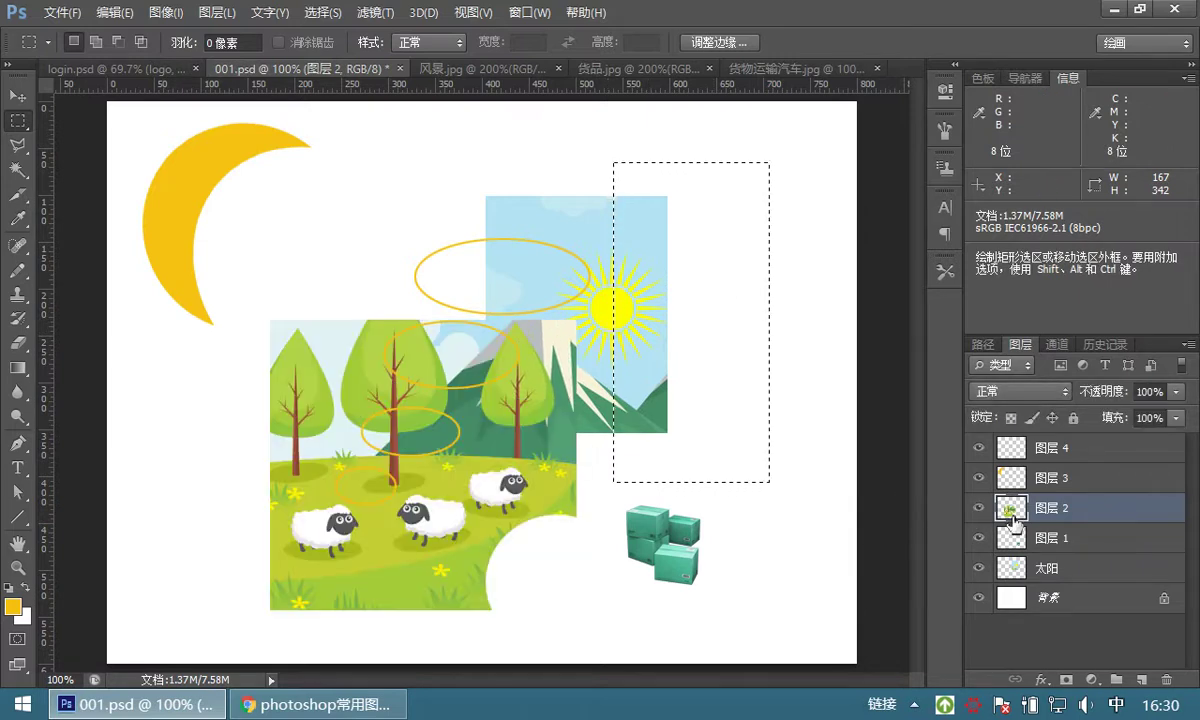
Delete the selected part of the mountain picture on the 太阳 layer, deselect, and switch to the Move tool.
left_click(1060, 568)
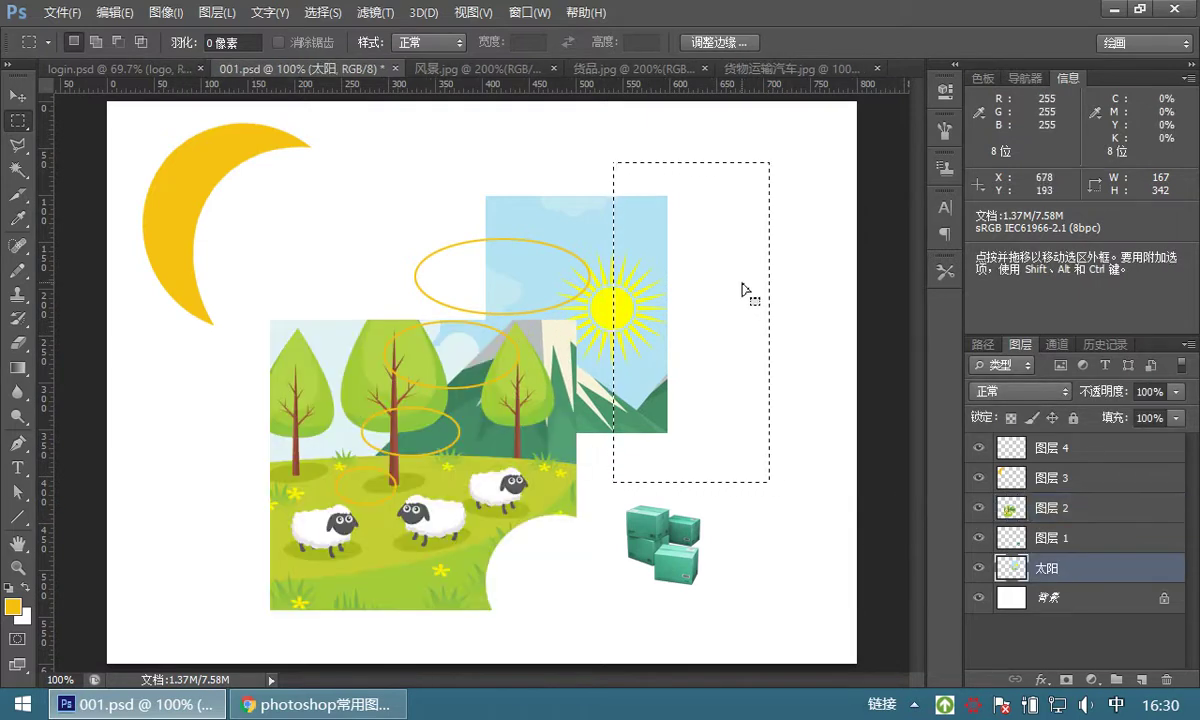
key("Delete")
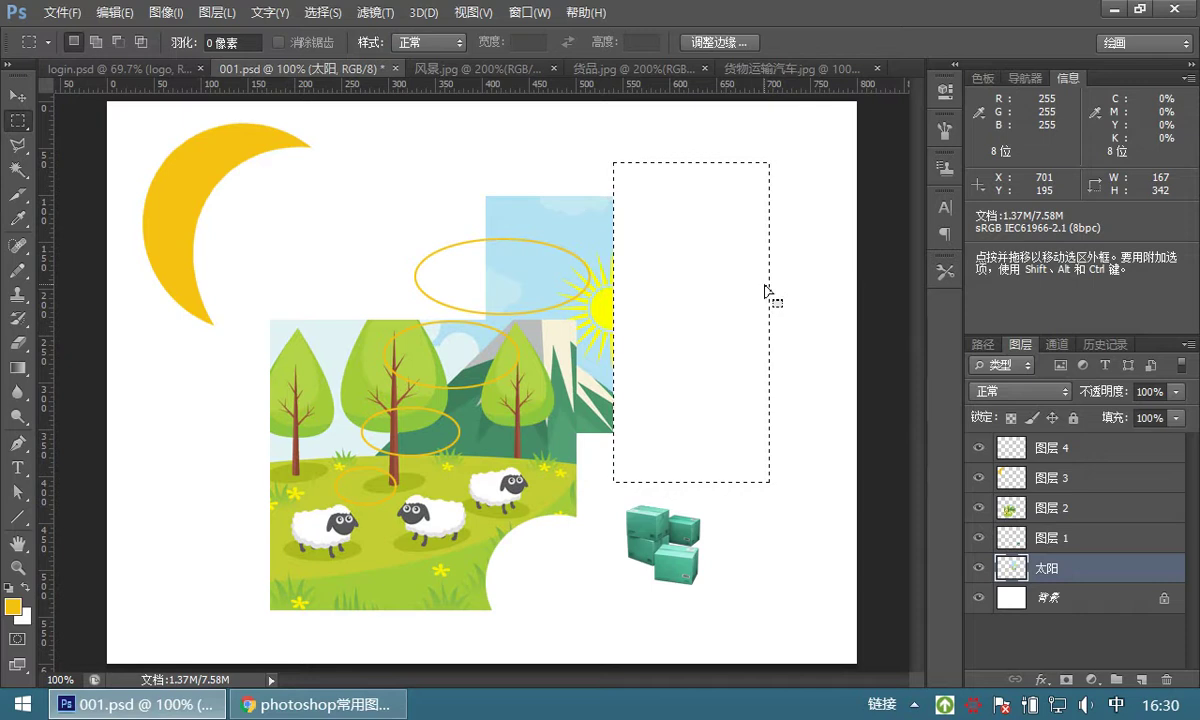
left_click(766, 290)
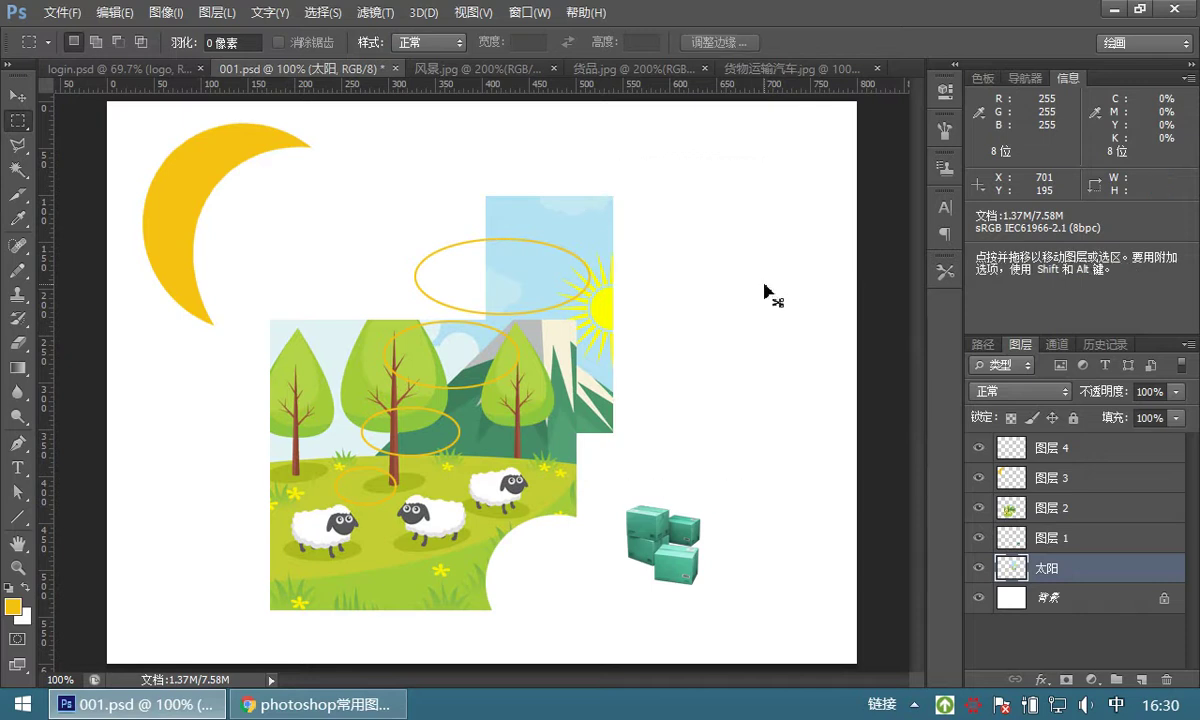
left_click(18, 96)
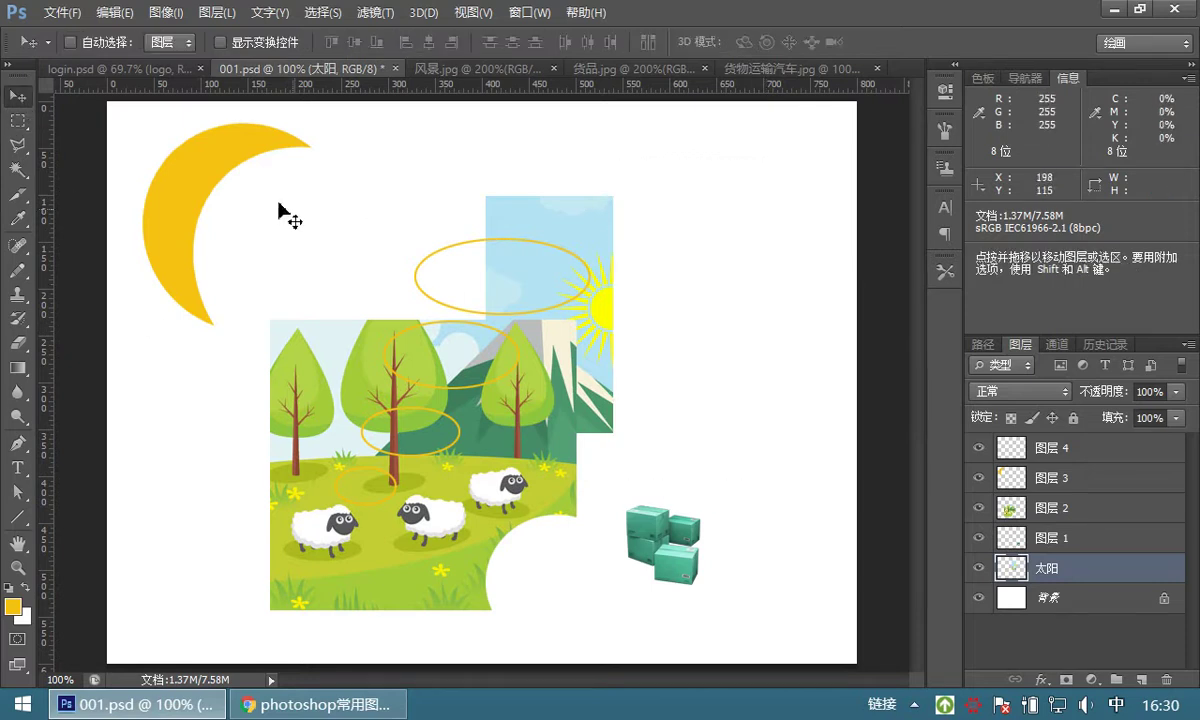
Switch to the course notes in Chrome and go back up to the 选区特别注意 section on selections and the current layer.
left_click(330, 705)
scroll(445, 305, "up", 4)
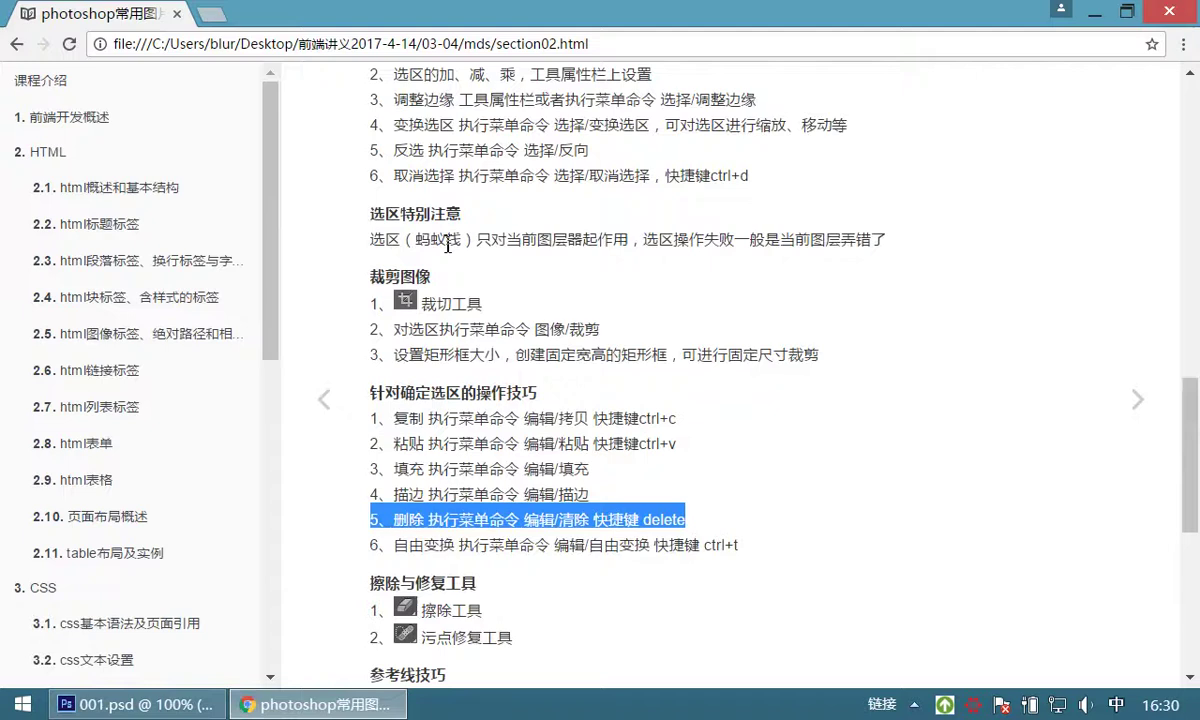